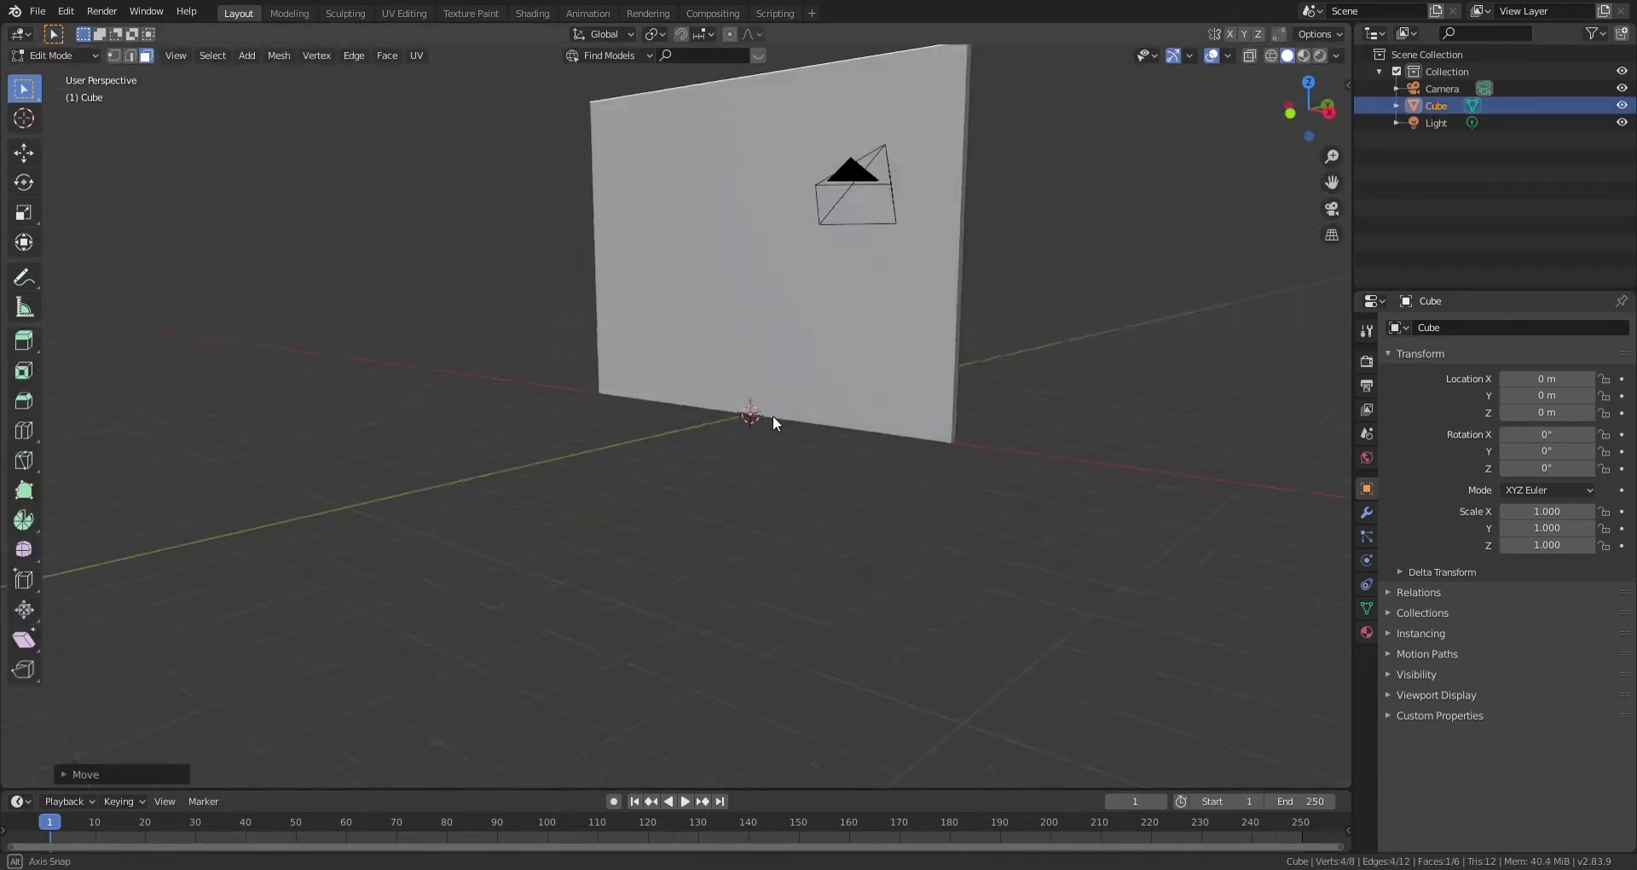
# Set up a camera view beside the viewport, delete the Light, and scale a Plane floor
pyautogui.moveTo(773, 416); pyautogui.dragTo(1157, 394)
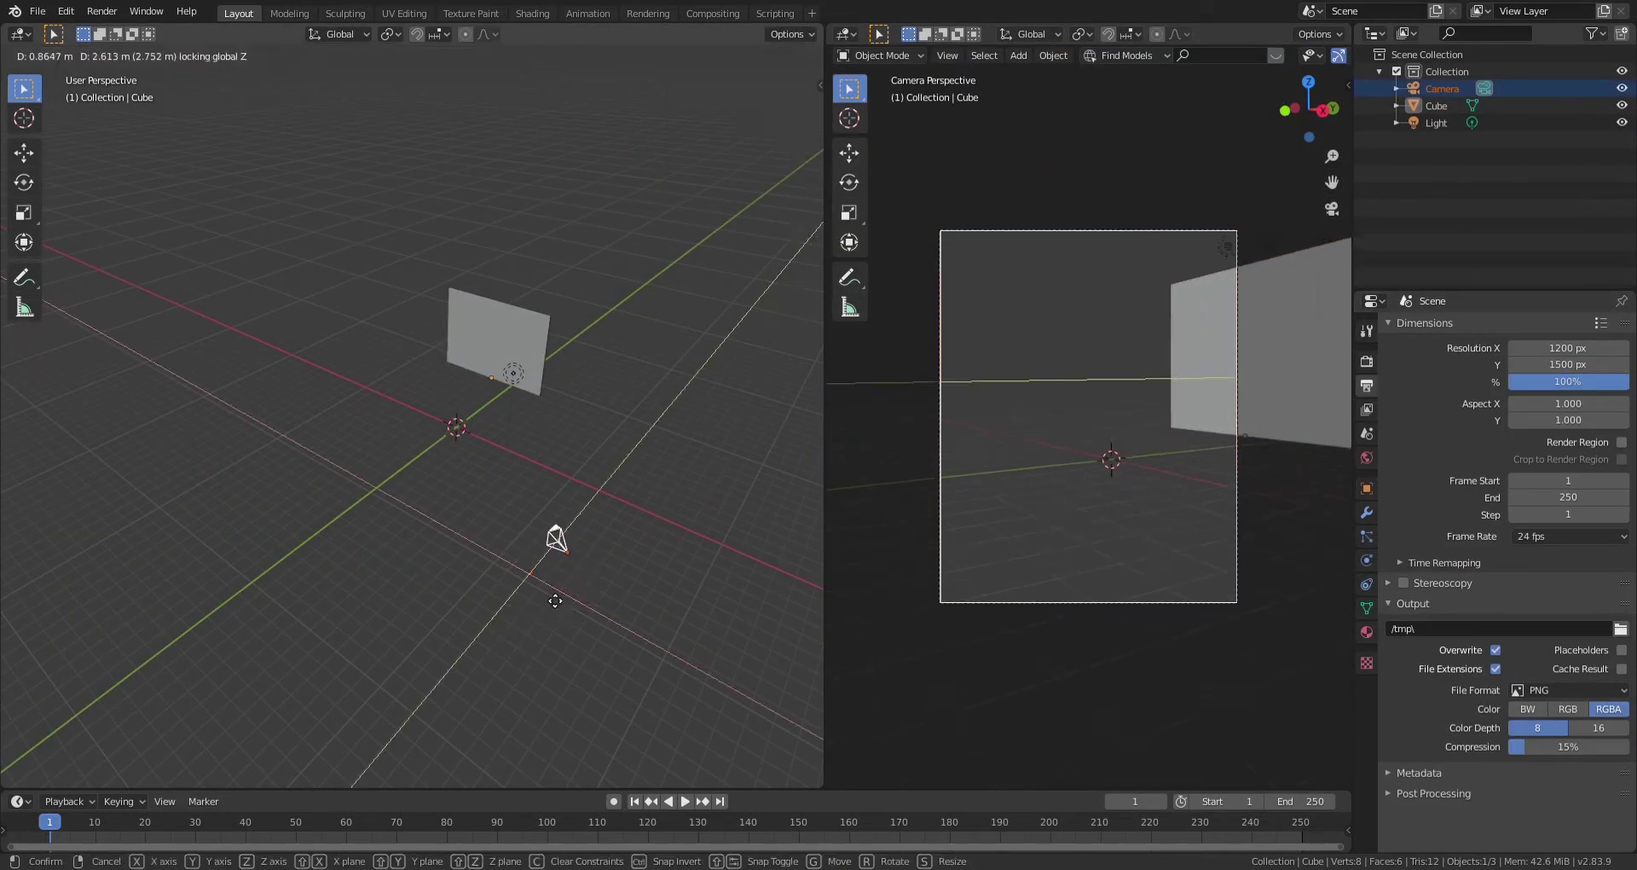
pyautogui.press('Delete')
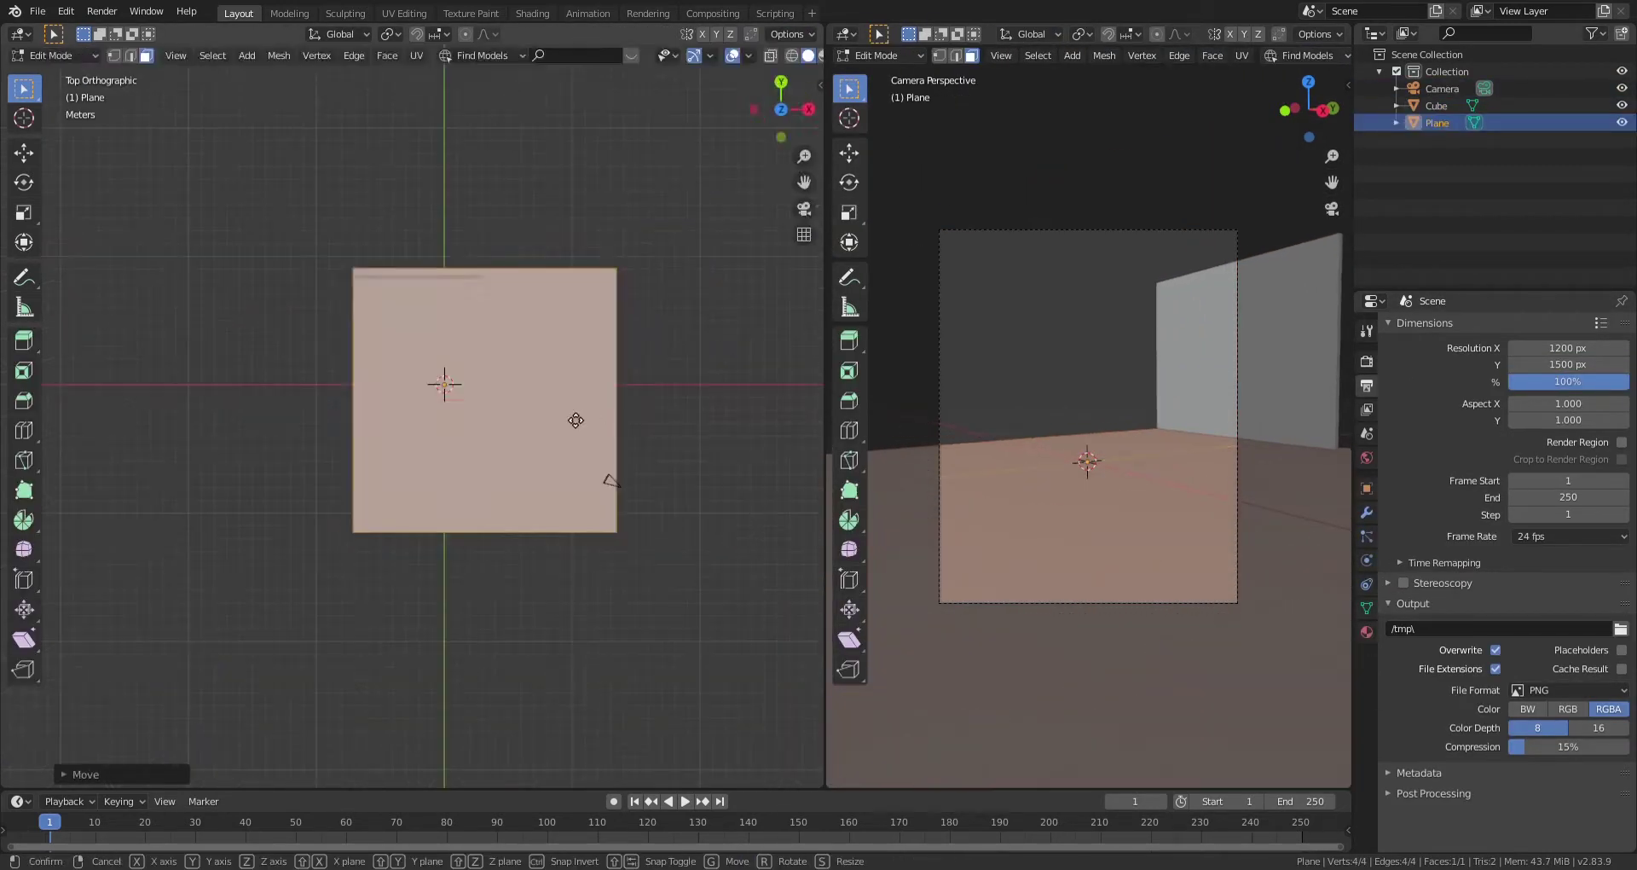
pyautogui.press('s')
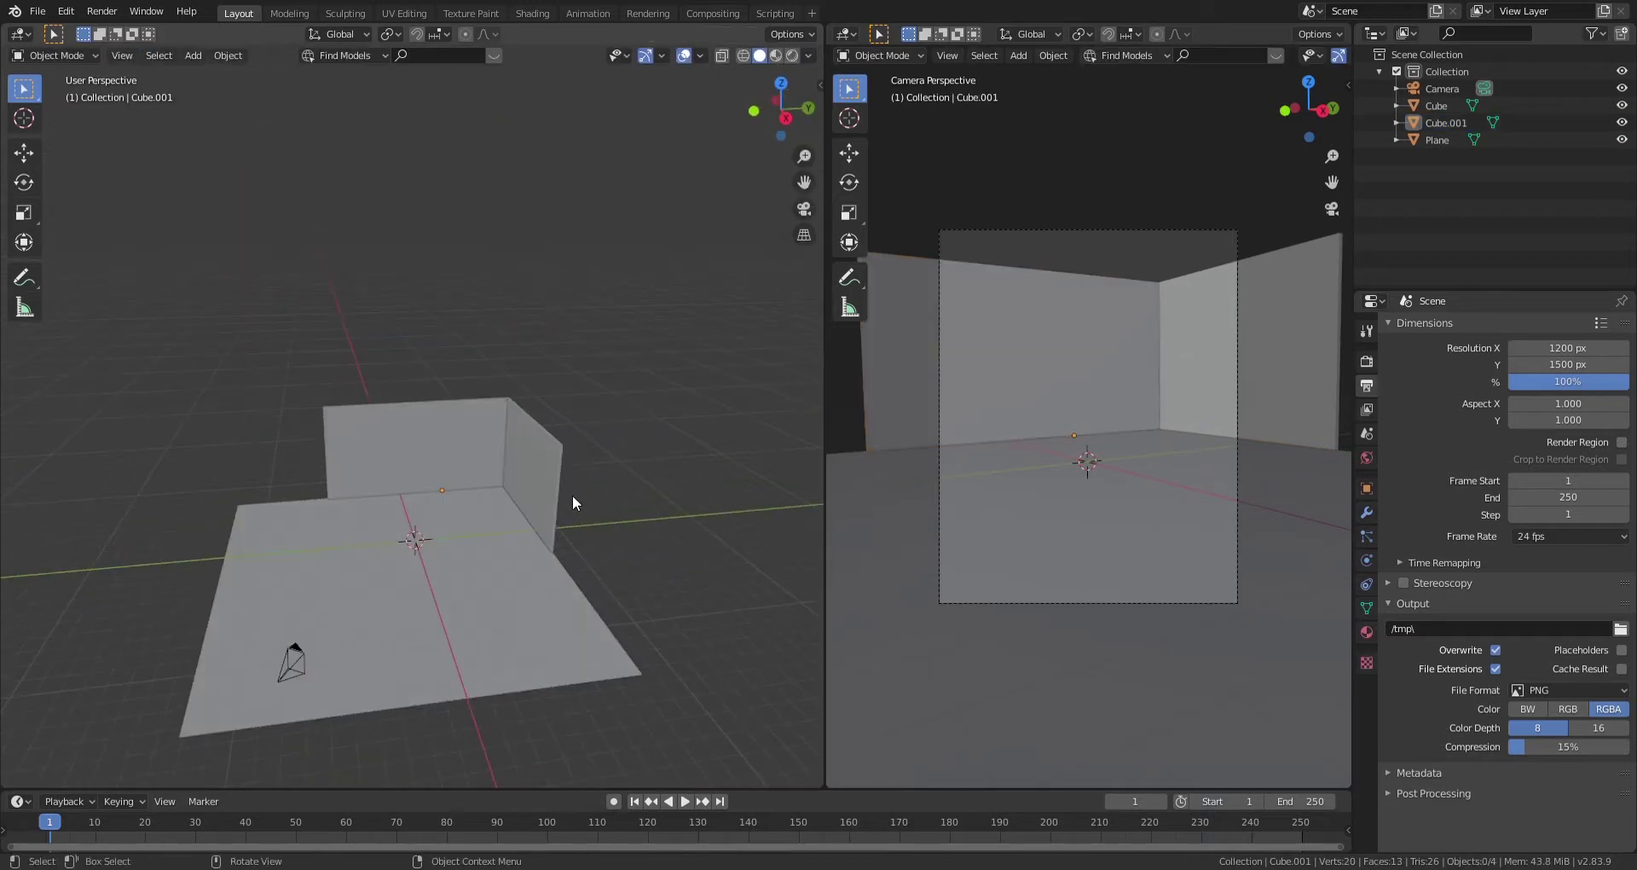
# Duplicate the floor plane as the ceiling and rename it 'cei'
pyautogui.click(462, 565)
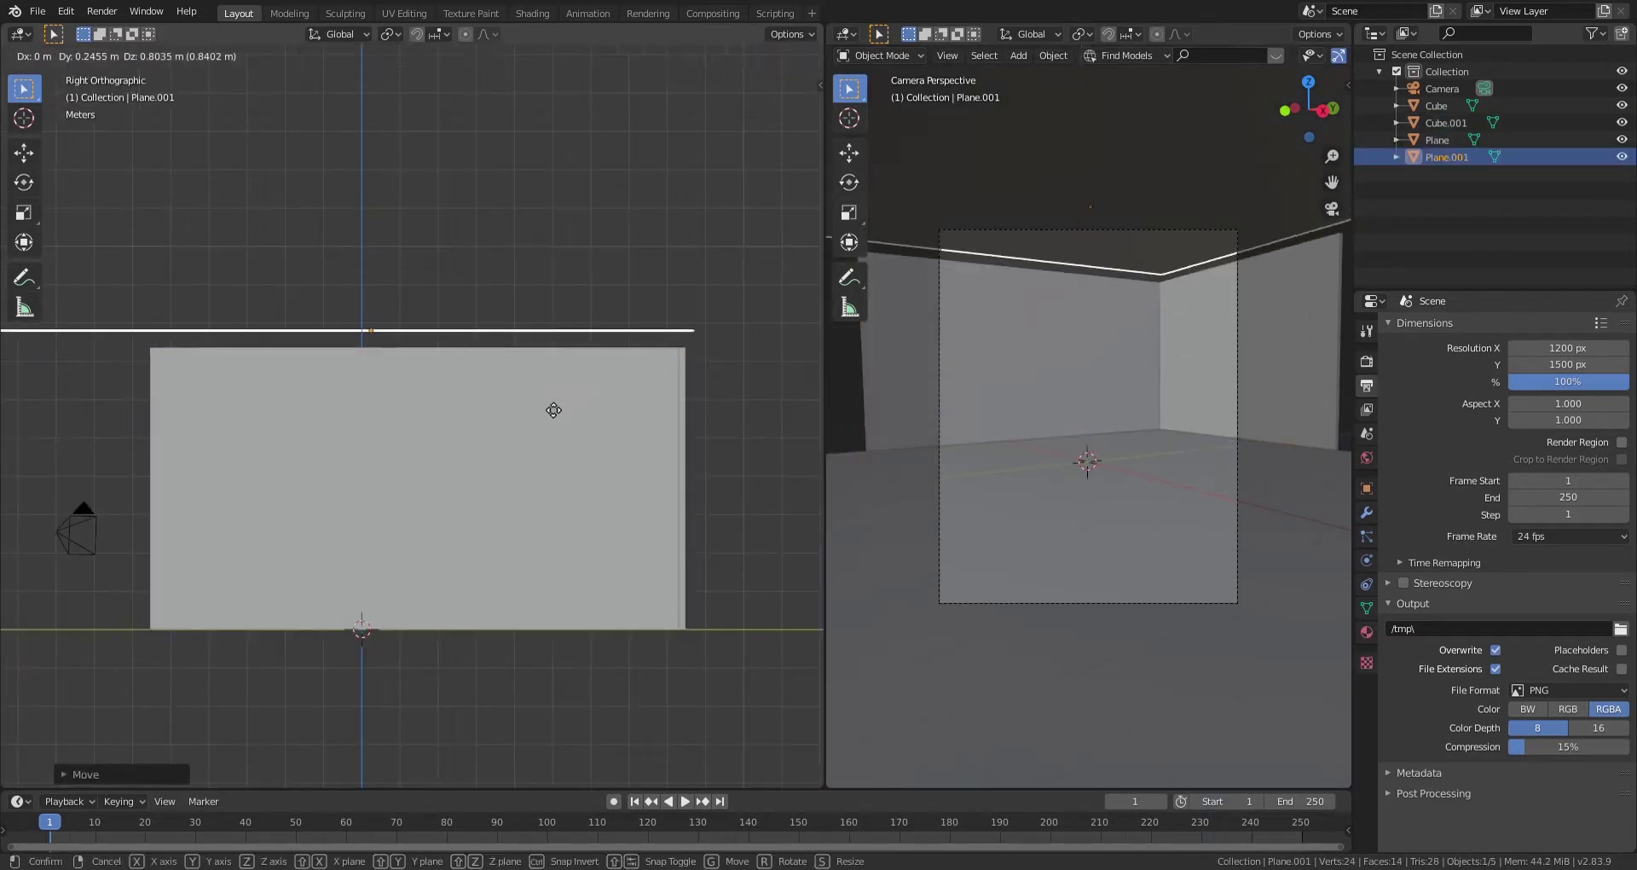
pyautogui.doubleClick(1448, 157)
pyautogui.write('ceiling')
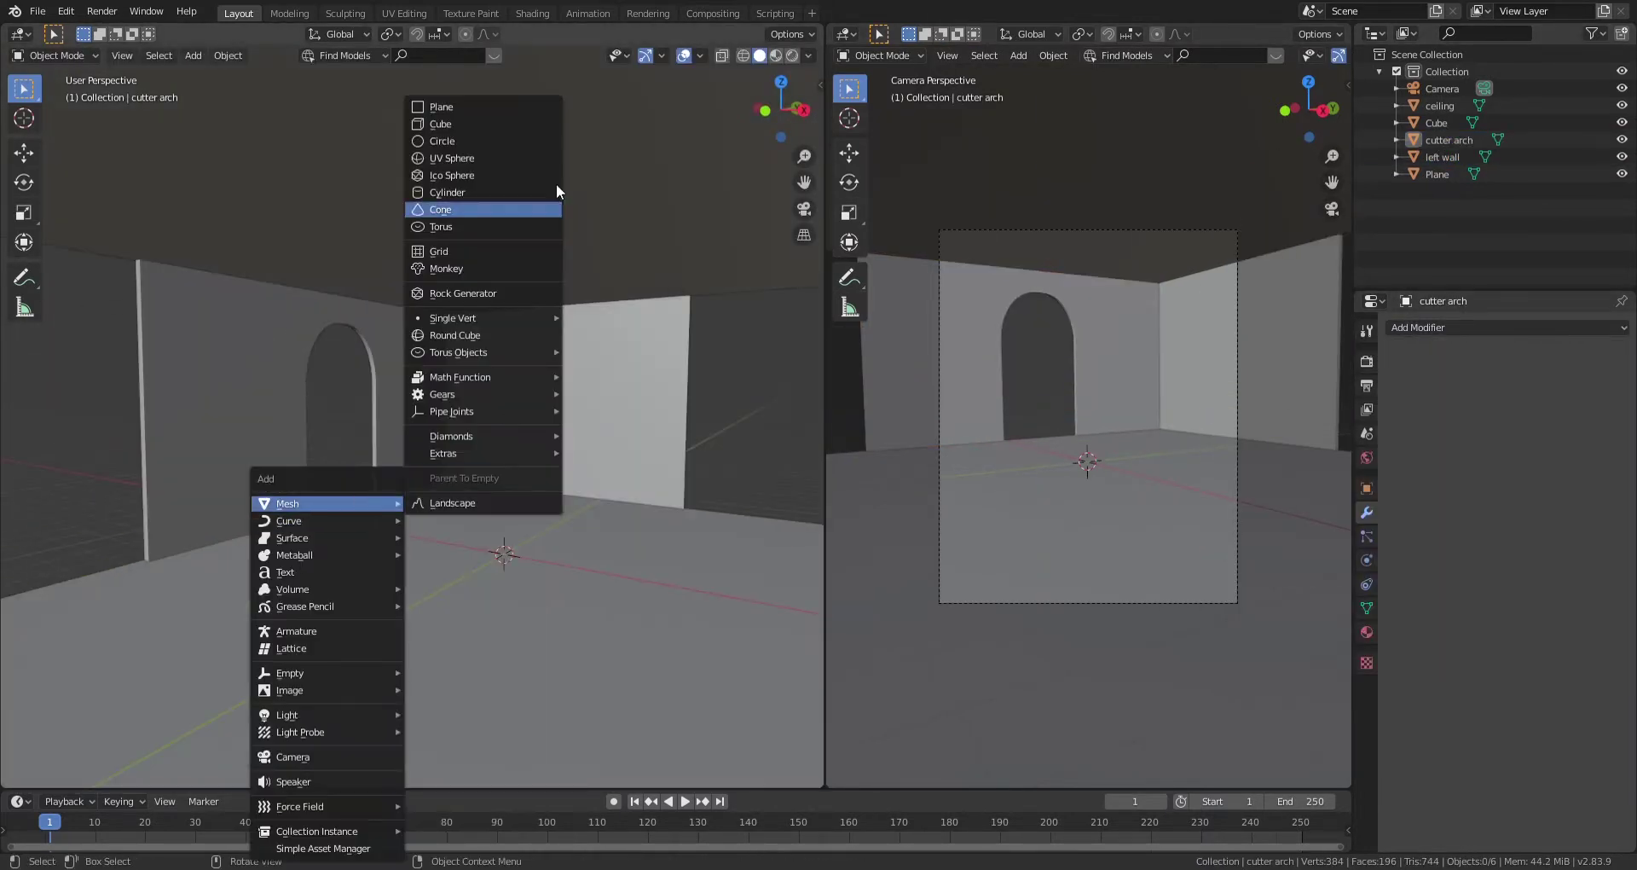
# Add a cube and scale its mesh along X in Edit Mode to shape the cutter
pyautogui.click(441, 124)
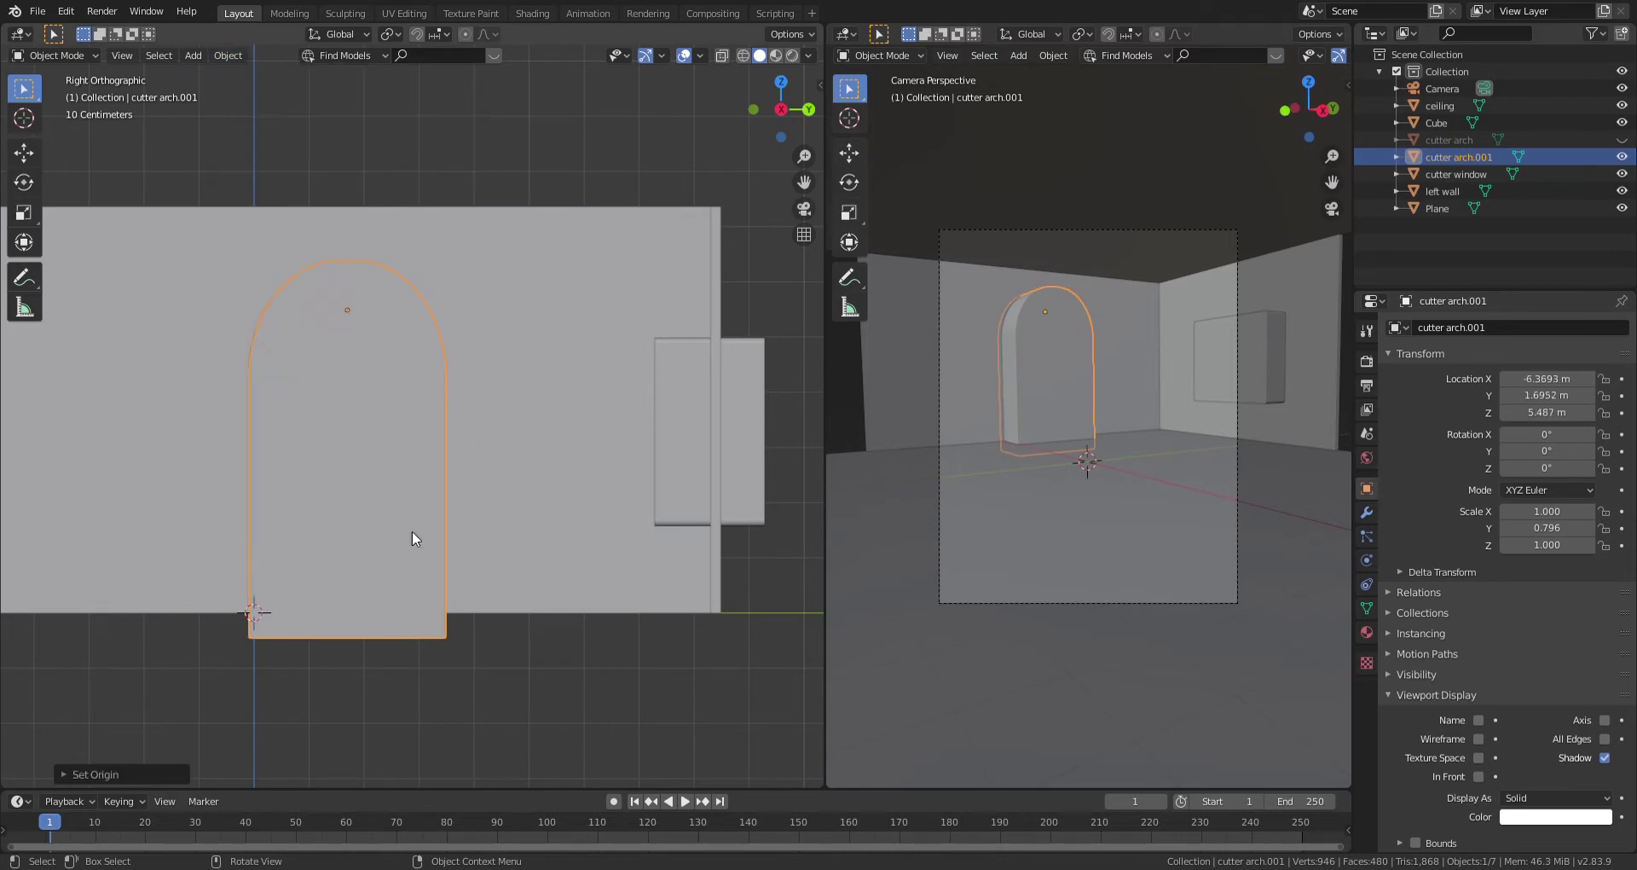
pyautogui.moveTo(412, 530); pyautogui.dragTo(498, 501, button='middle')
pyautogui.press('Tab')
pyautogui.press('s')
pyautogui.press('x')
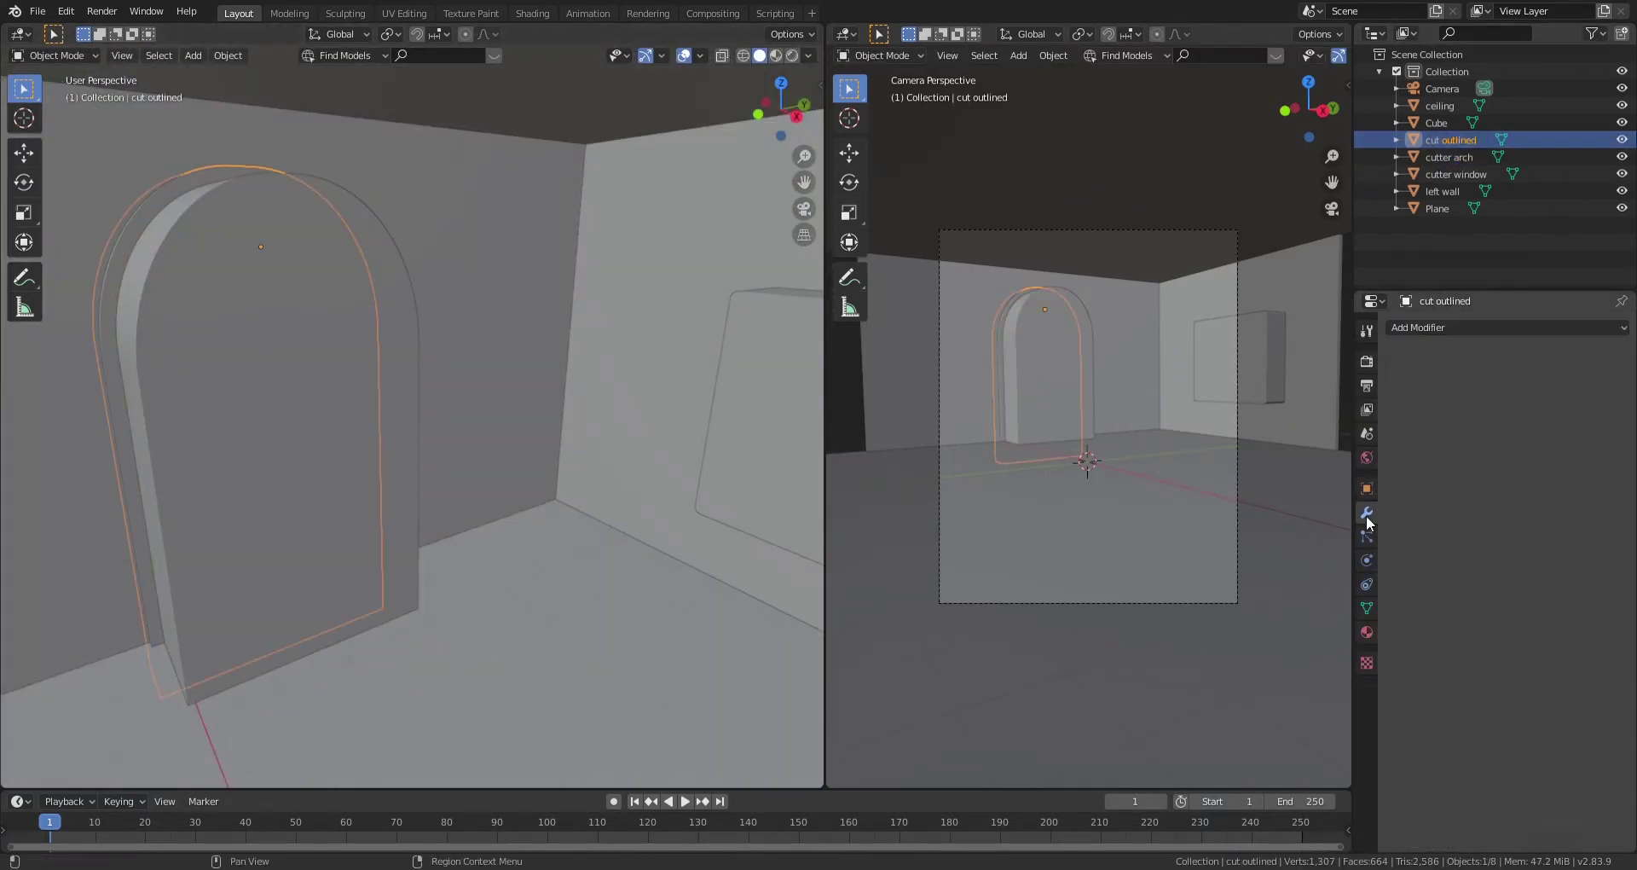
# Apply the Boolean cut on the outlined arch trim and scale it to frame the doorway
pyautogui.click(306, 445)
pyautogui.press('Tab')
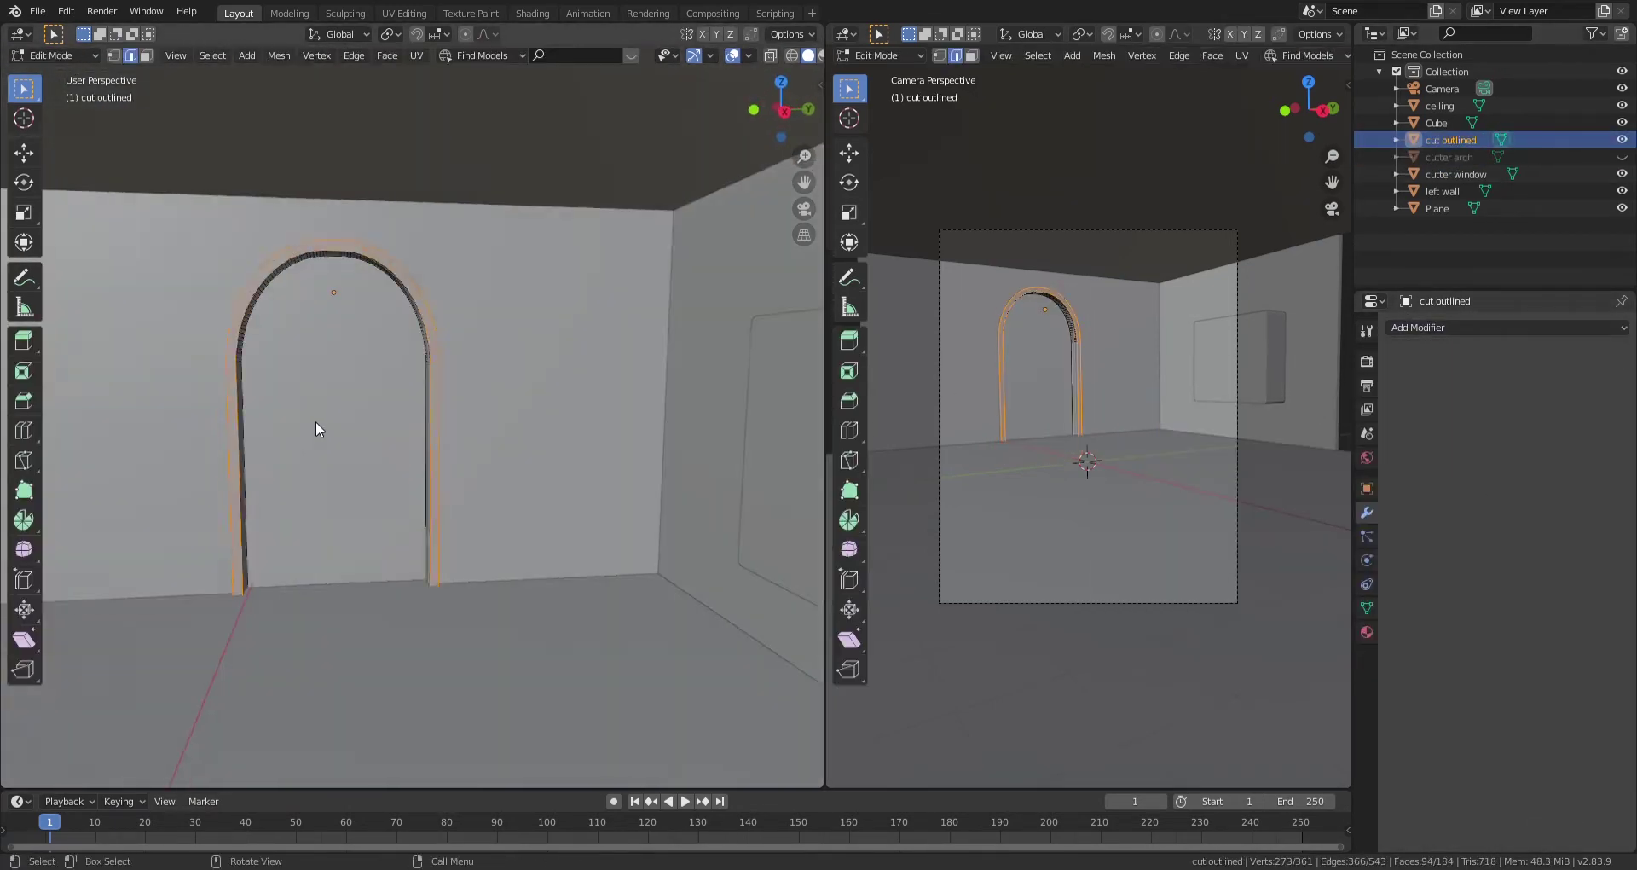
pyautogui.click(317, 421)
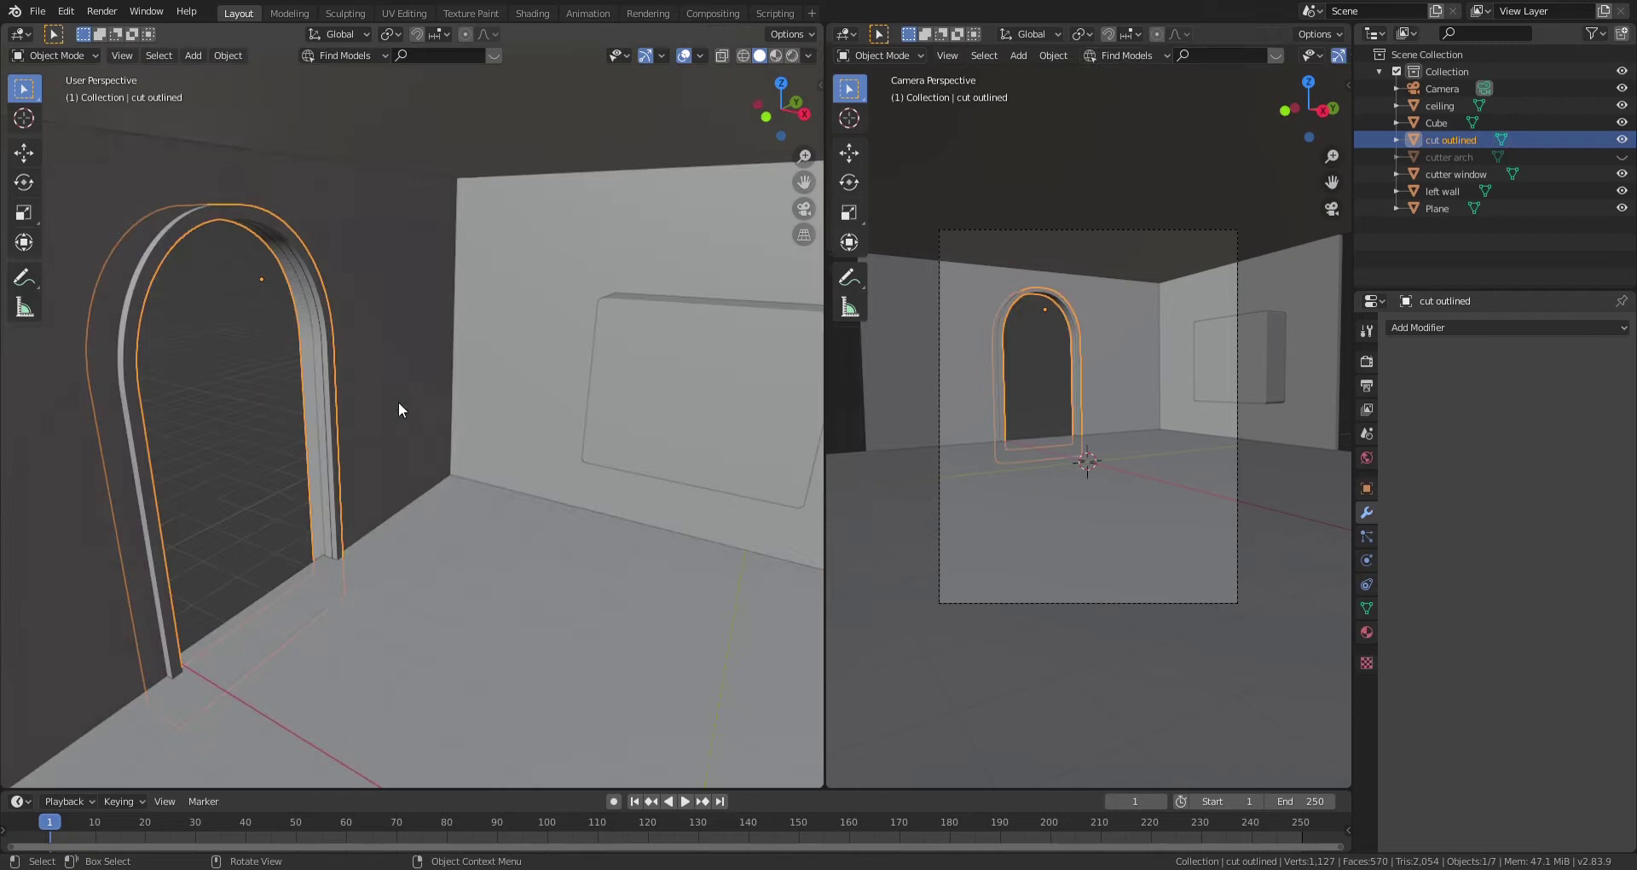
pyautogui.press('s')
pyautogui.click(376, 460)
pyautogui.click(1411, 129)
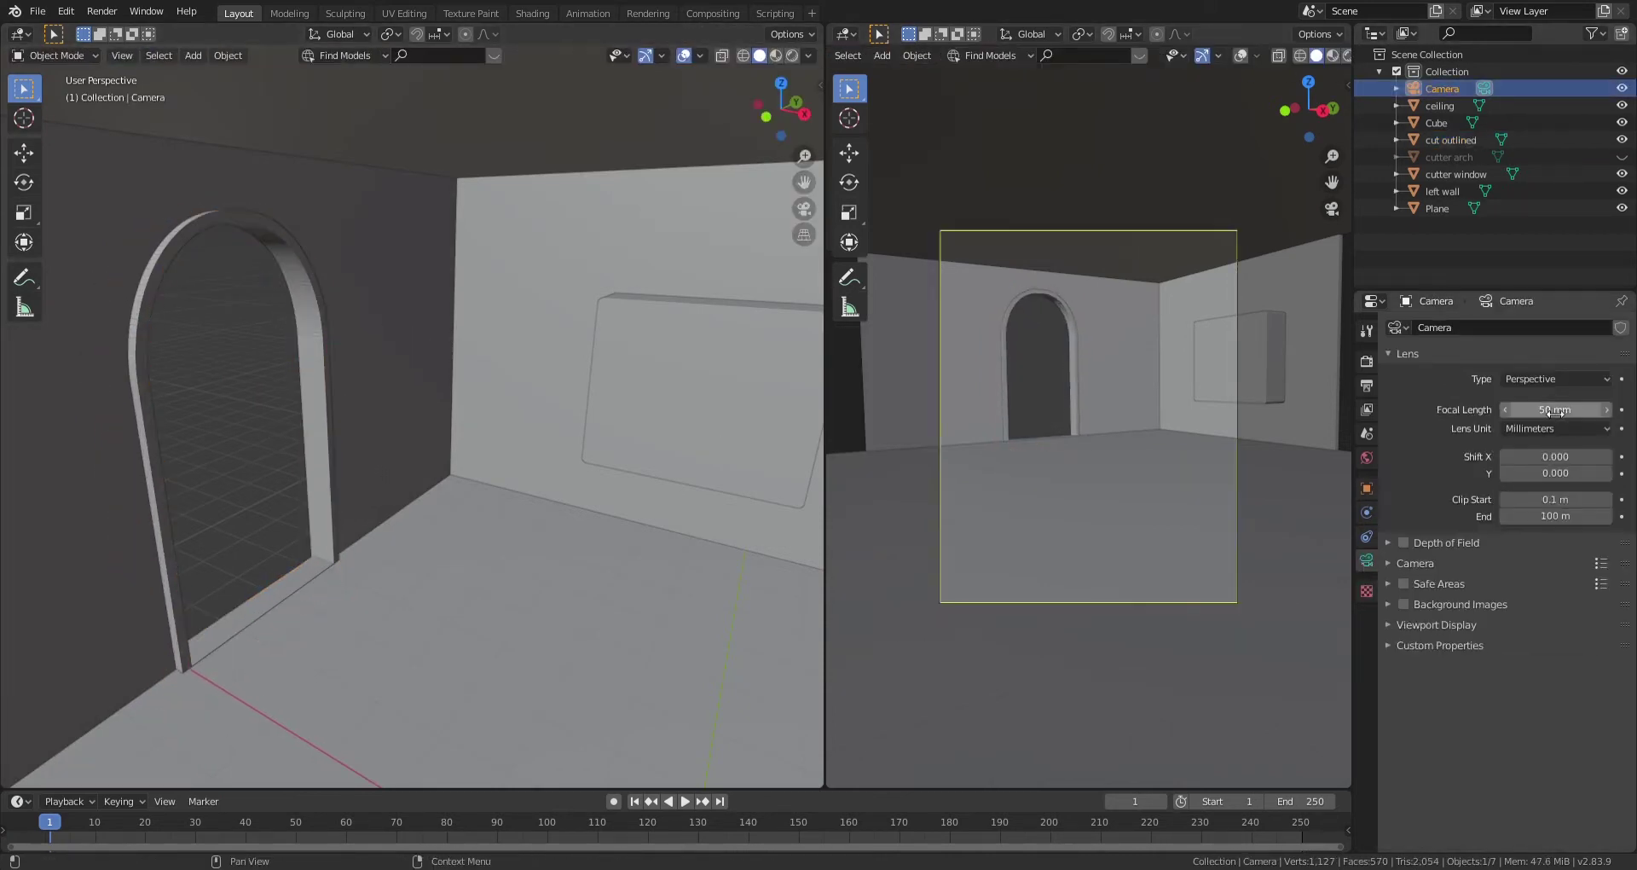
# Move the window cutter into the right wall
pyautogui.press('g')
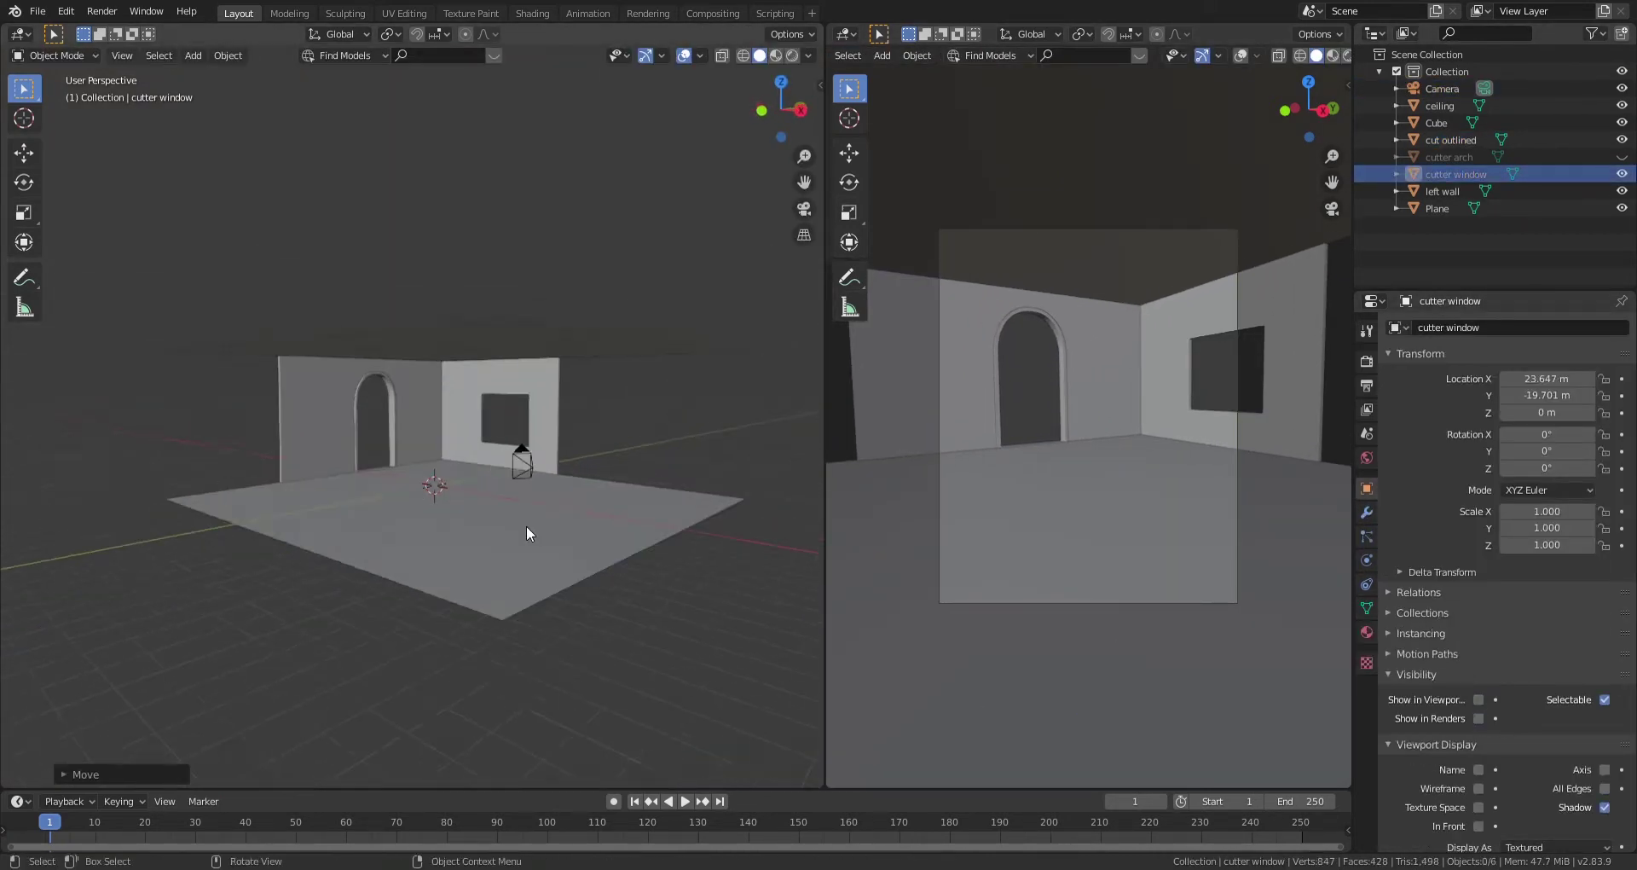
pyautogui.scroll(6, 525, 525)
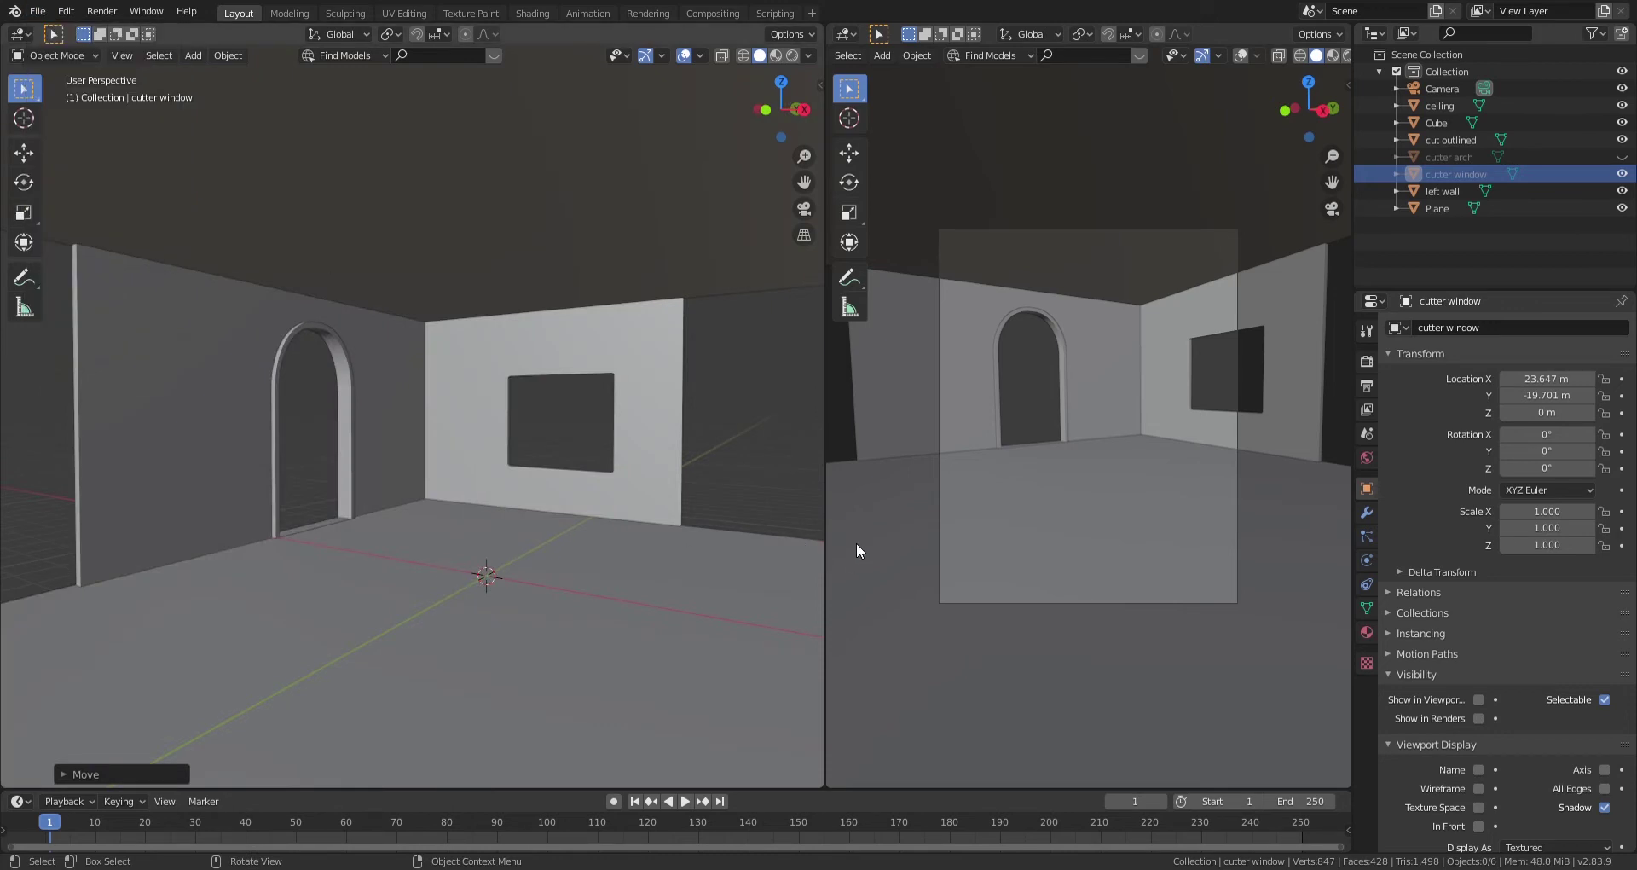
pyautogui.scroll(-2, 724, 358)
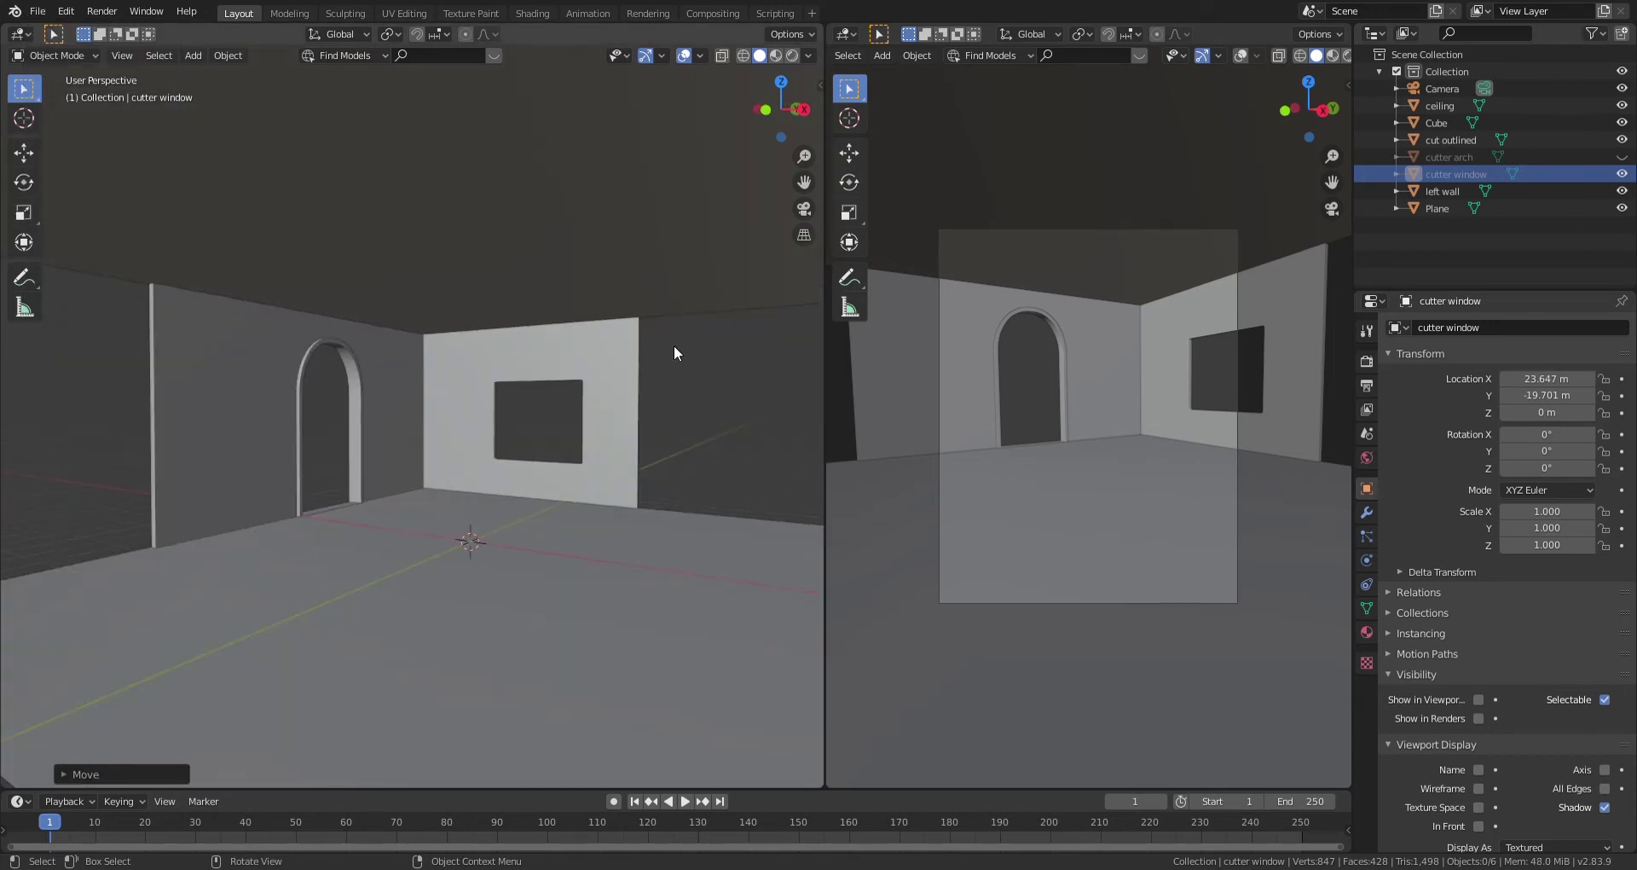
# Position the blinds at the window and raise floor vertices along Z with proportional falloff
pyautogui.press('g')
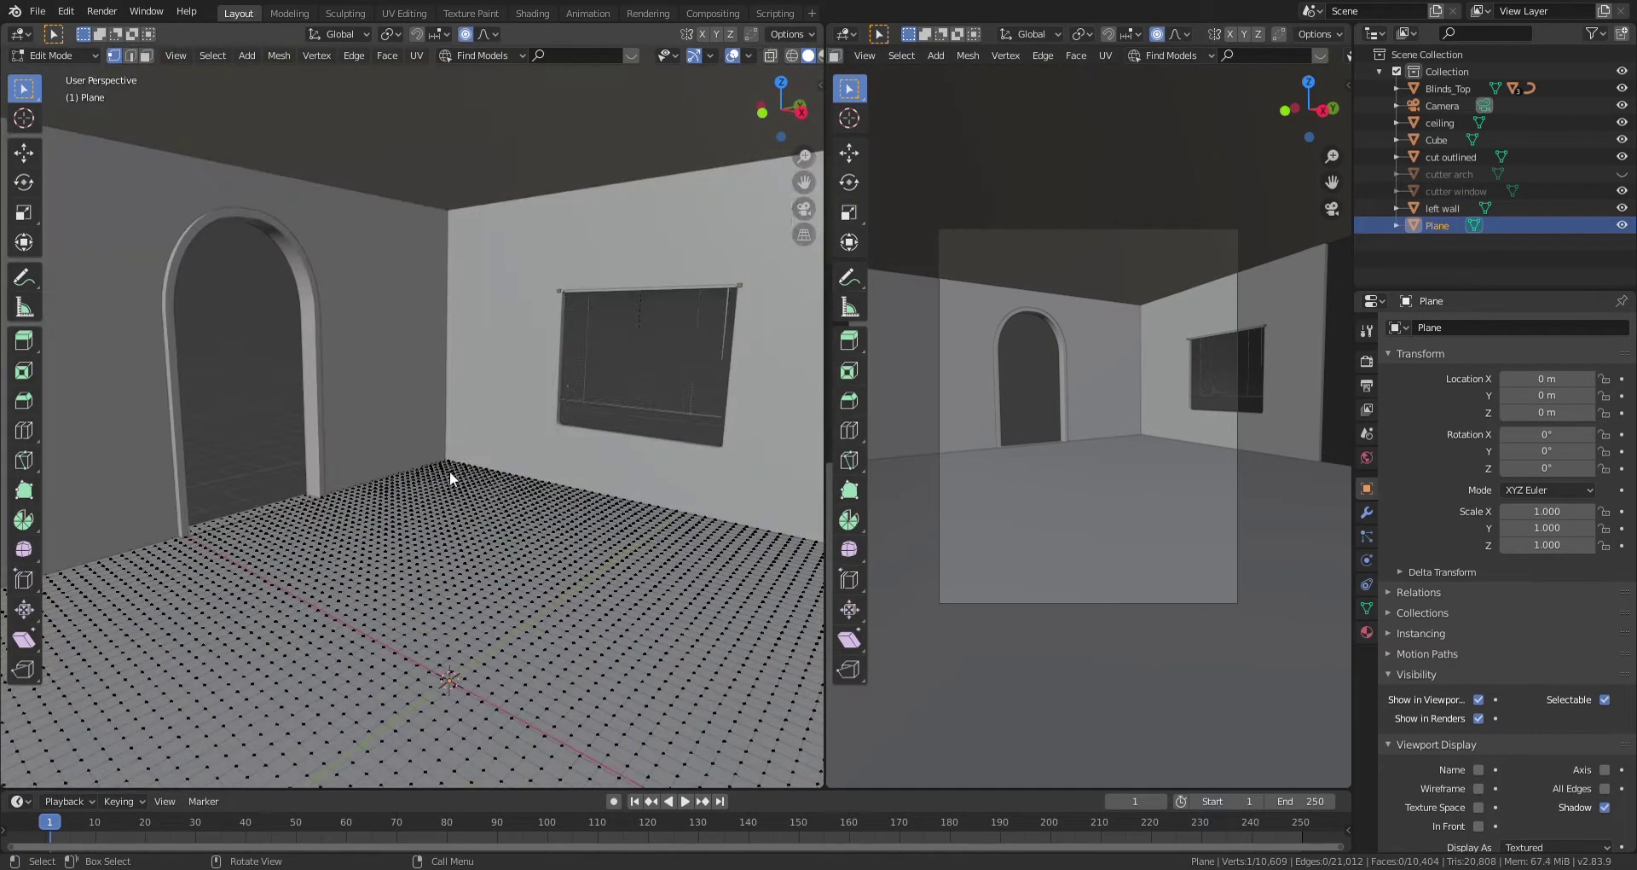
pyautogui.press('g')
pyautogui.press('z')
pyautogui.click(230, 475)
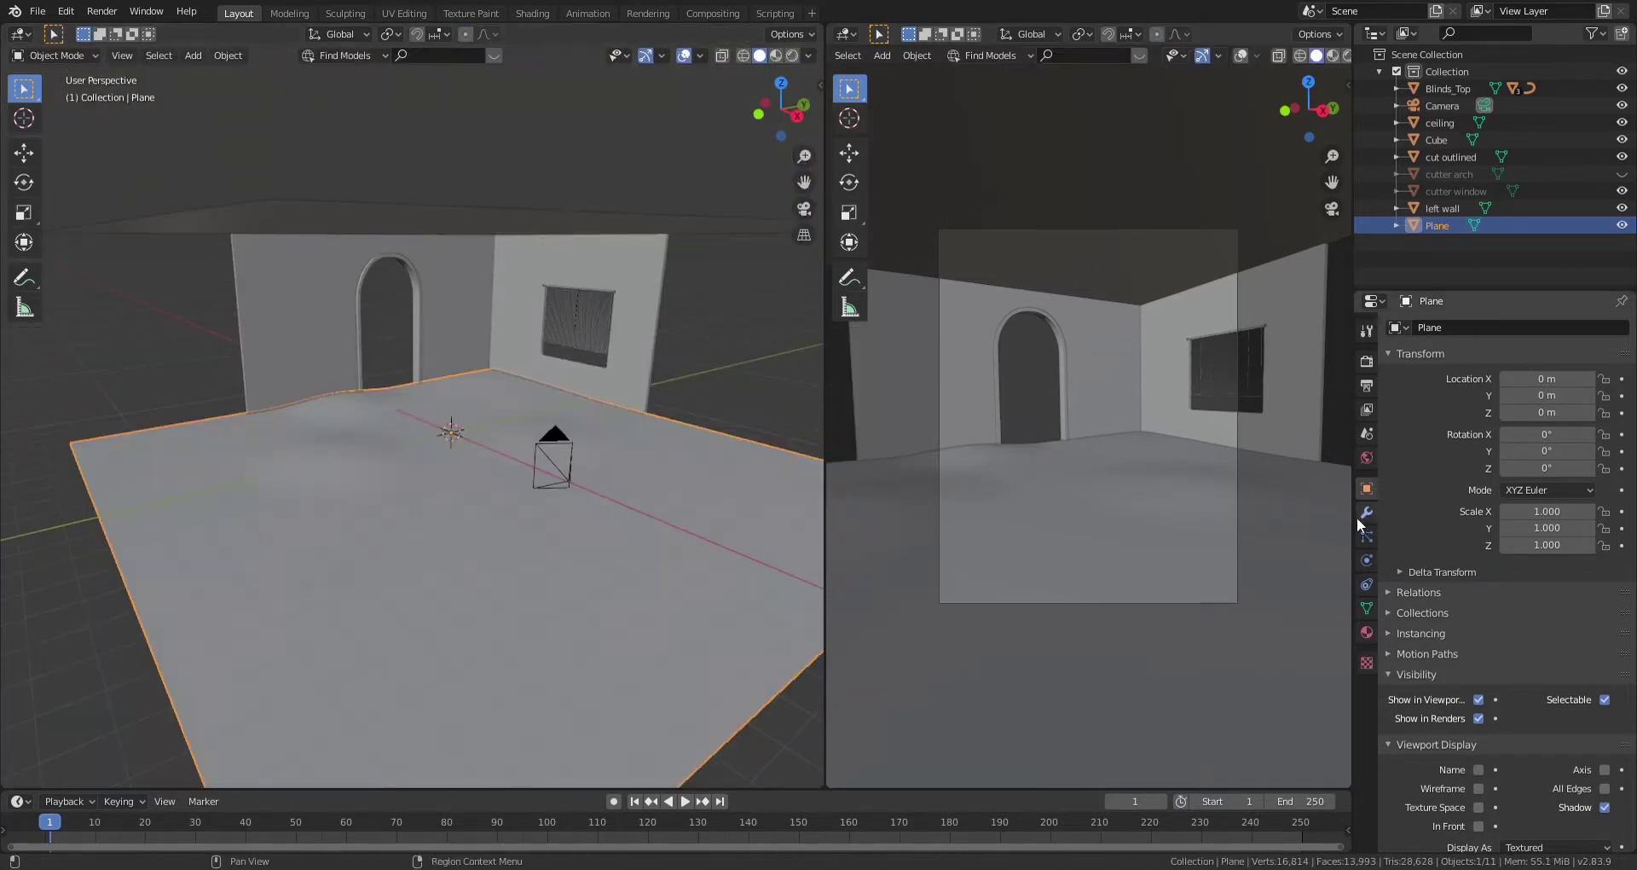
# Add Subdivision and Displace modifiers to the floor and rename it 'ground'
pyautogui.click(1367, 512)
pyautogui.click(1505, 327)
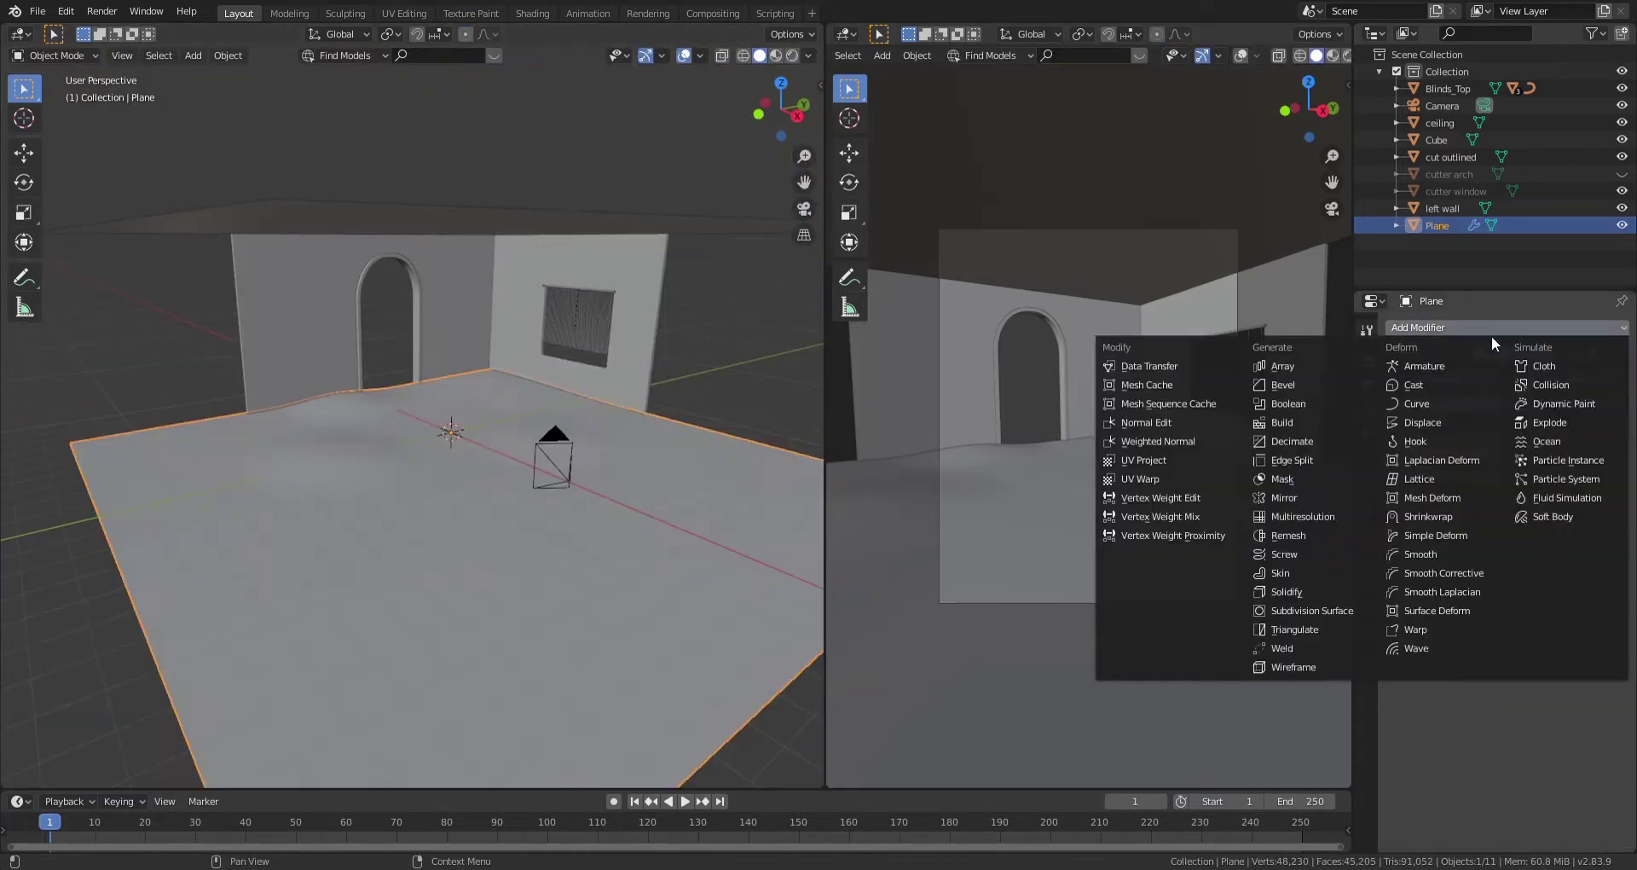
pyautogui.click(1488, 423)
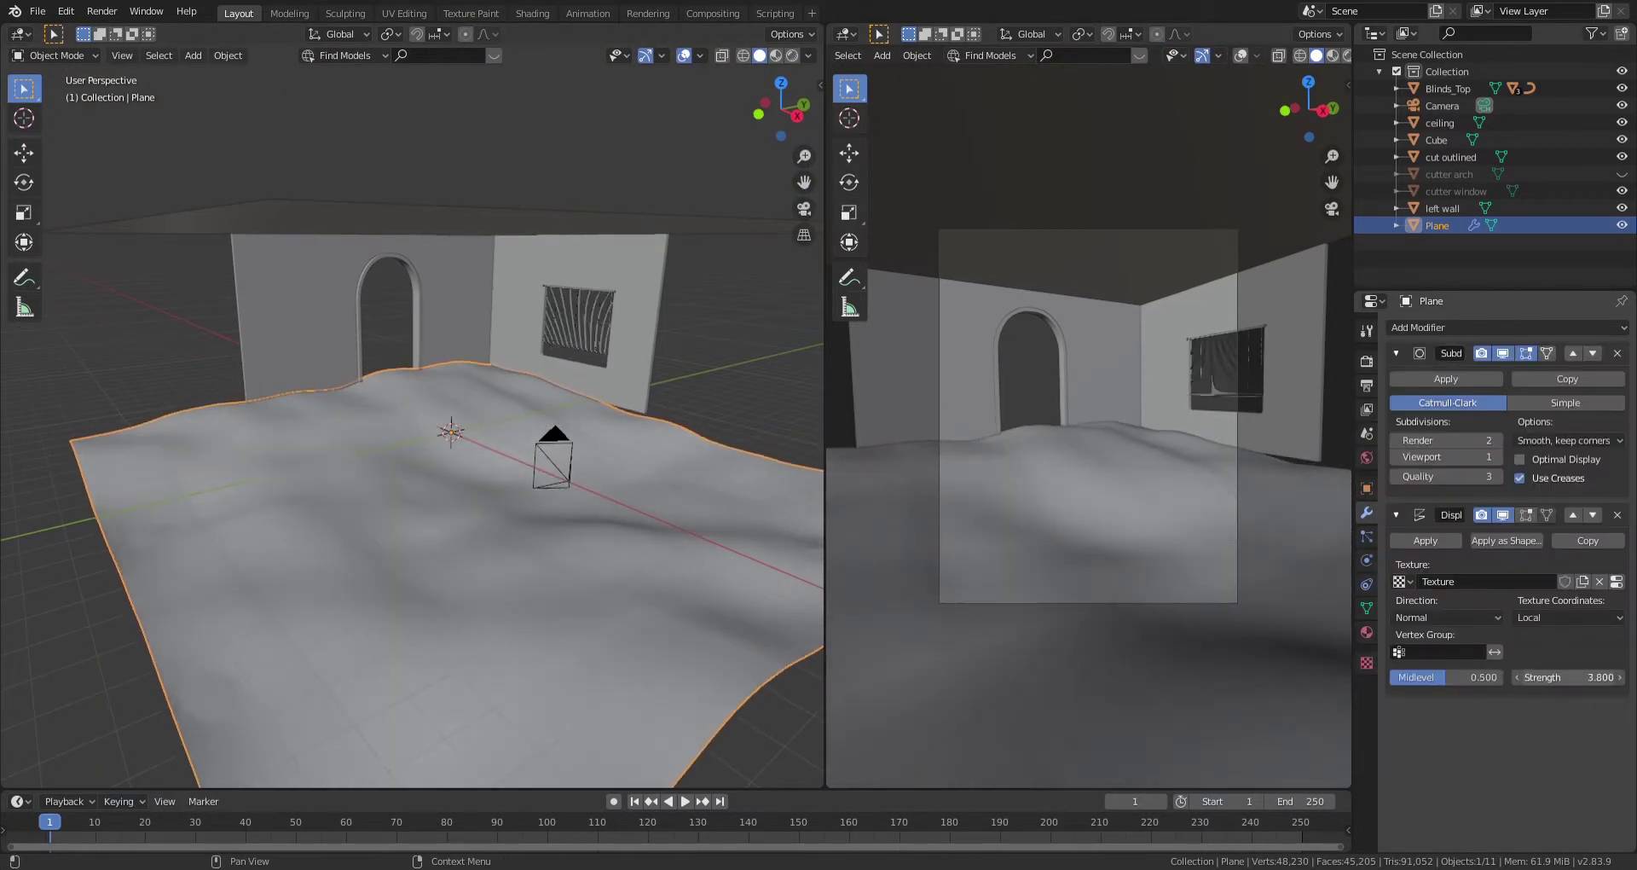
pyautogui.doubleClick(1439, 225)
pyautogui.write('ground')
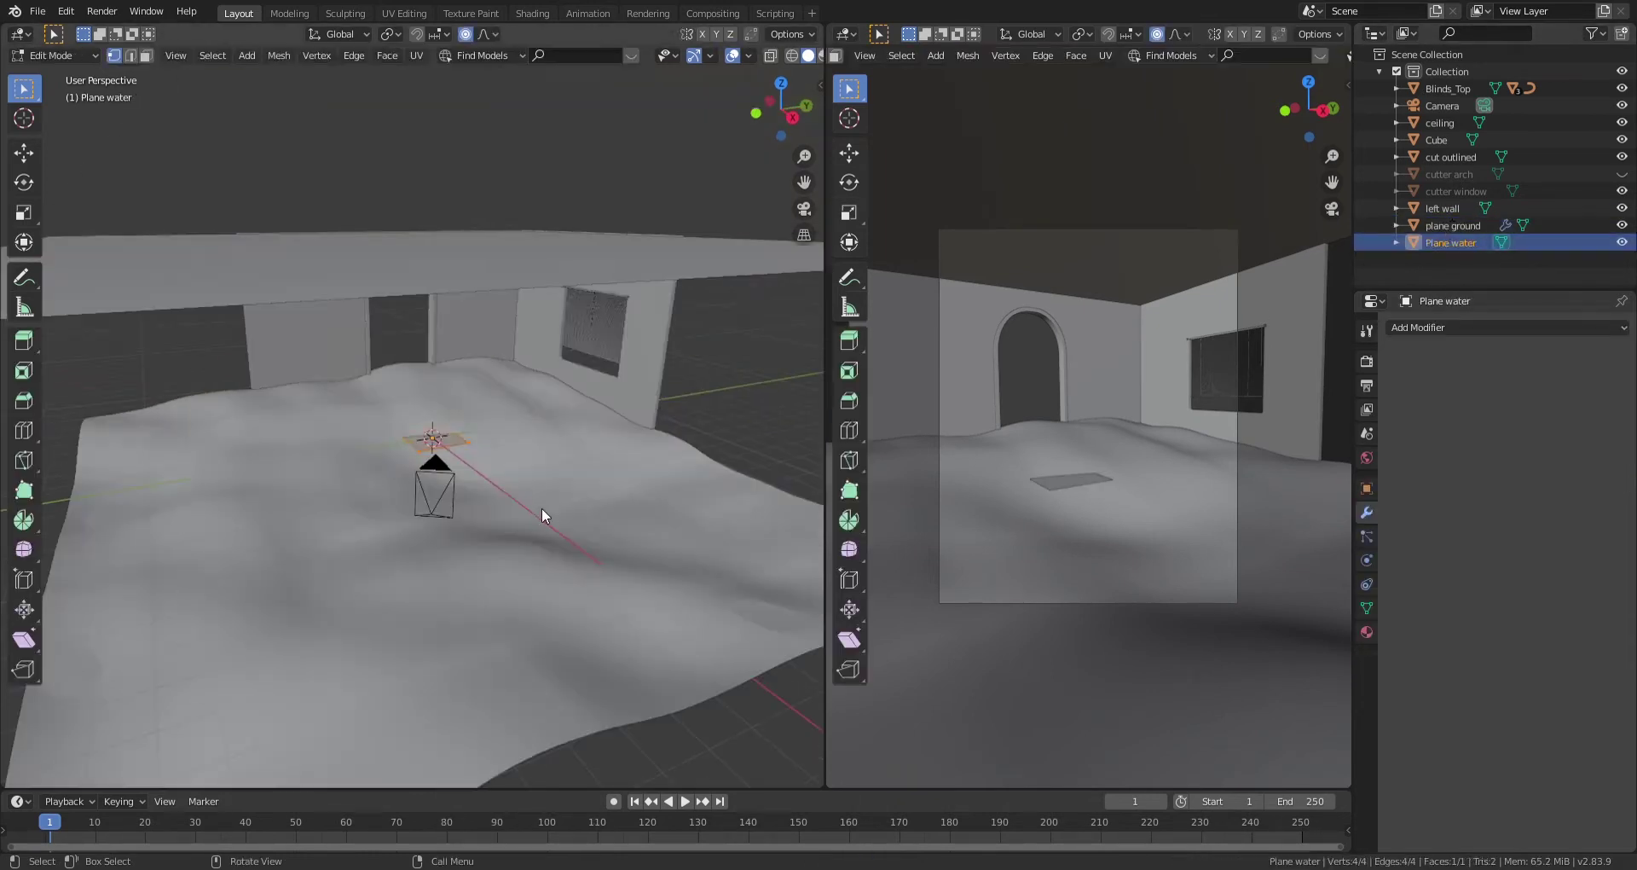
# Scale up the new water plane across the floor and save the file
pyautogui.press('s')
pyautogui.click(328, 634)
pyautogui.moveTo(328, 634); pyautogui.dragTo(580, 565, button='middle')
pyautogui.press('Tab')
pyautogui.hotkey('ctrl', 's')
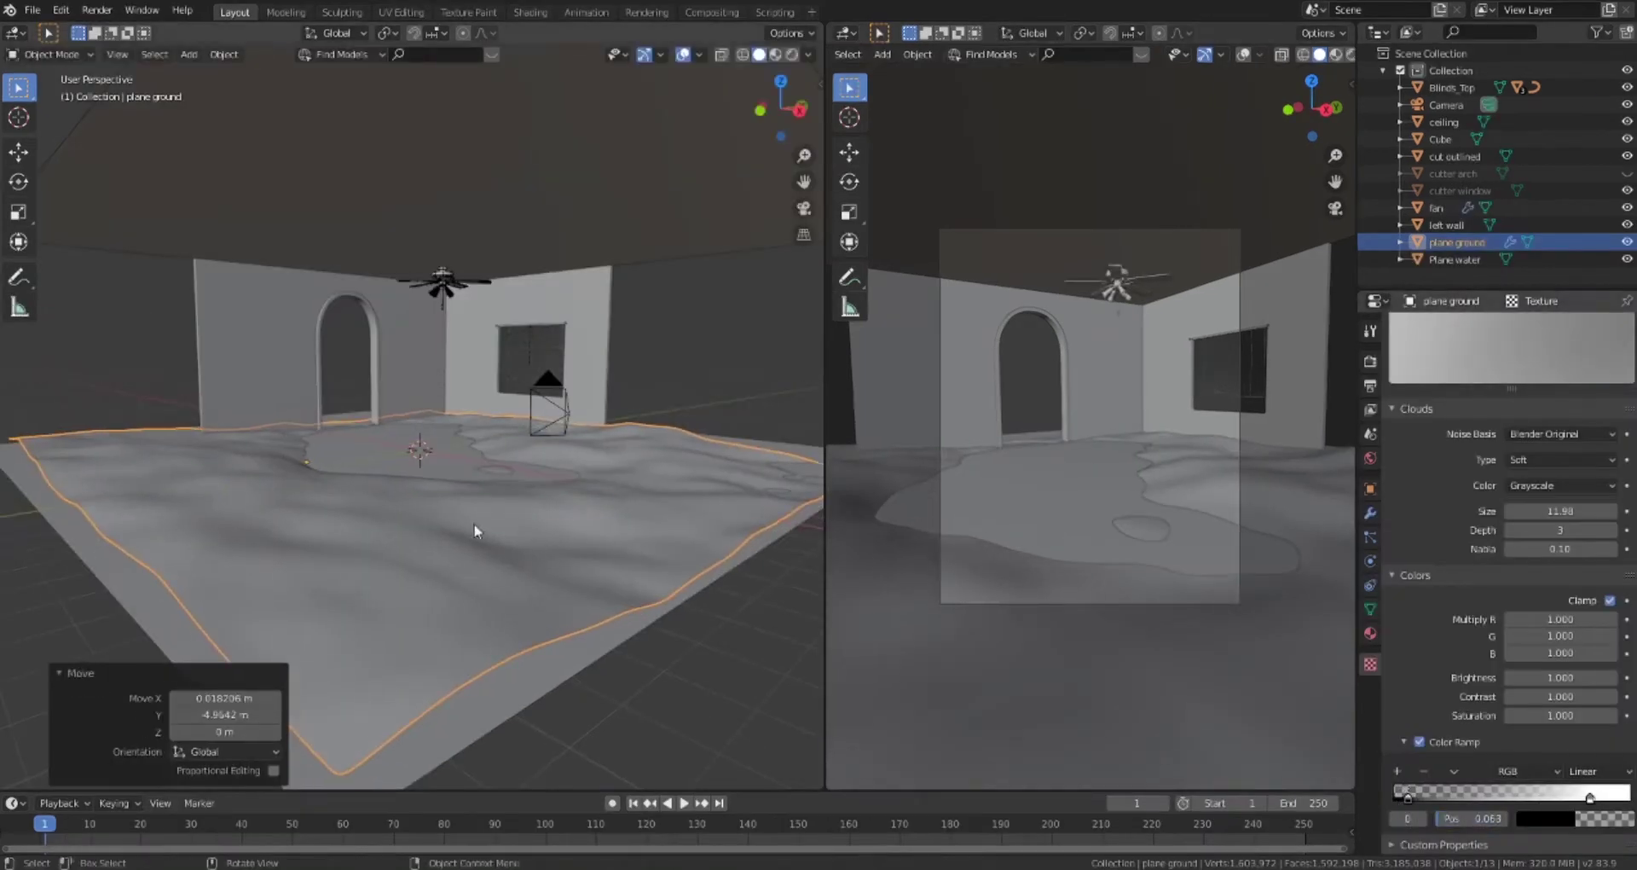
# Move the ground along Z to a new height and select the water plane
pyautogui.press('g')
pyautogui.press('z')
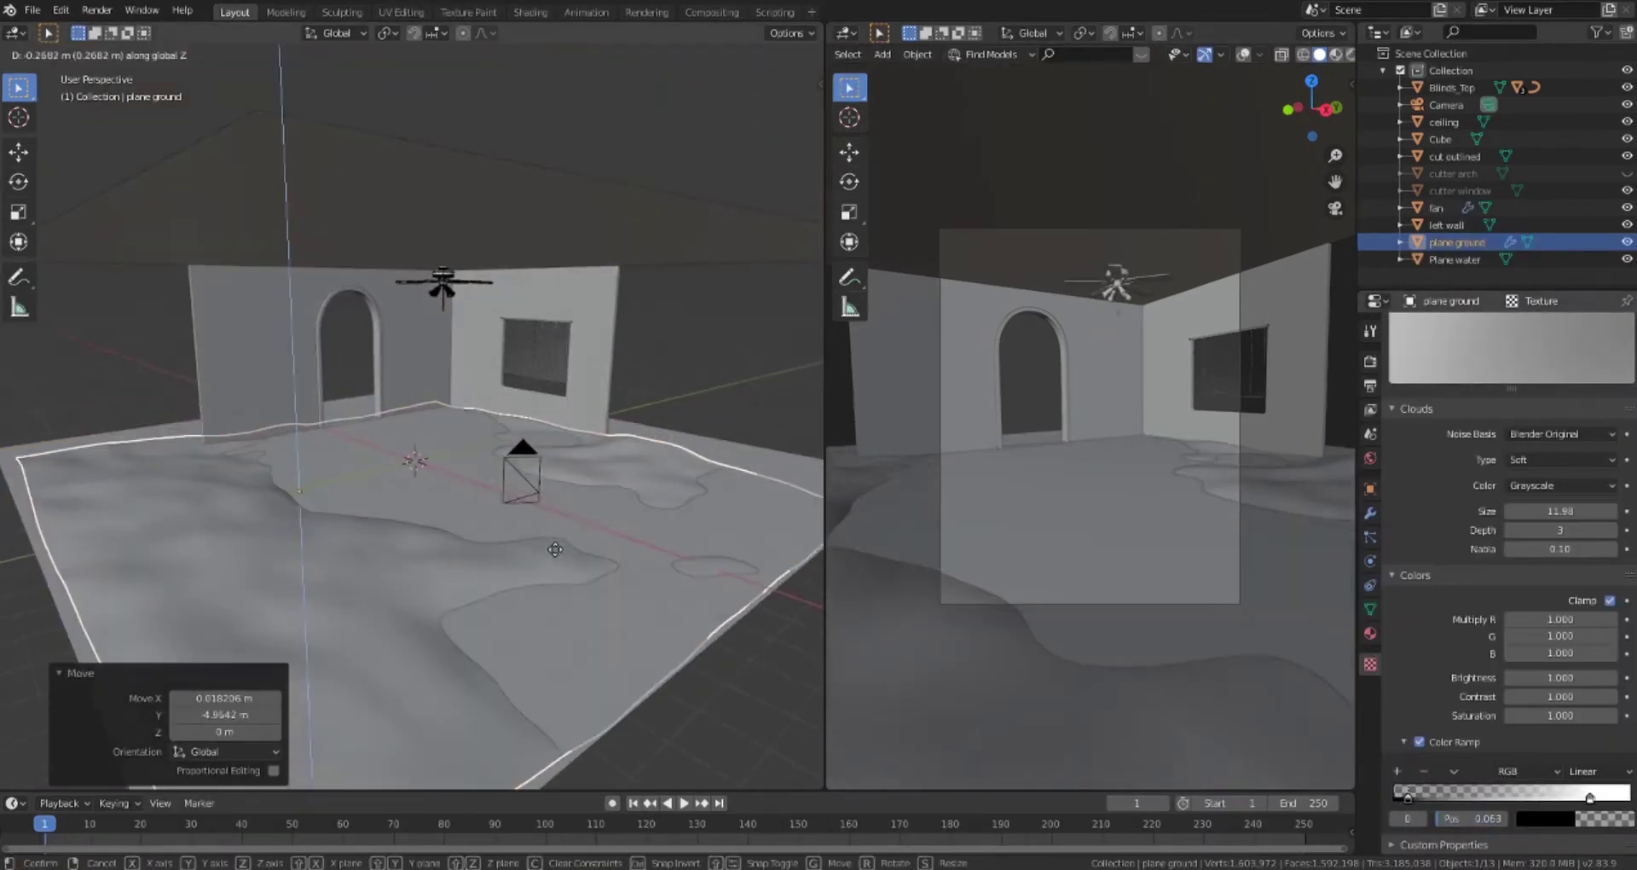
pyautogui.click(502, 511)
pyautogui.scroll(6, 502, 512)
pyautogui.click(376, 512)
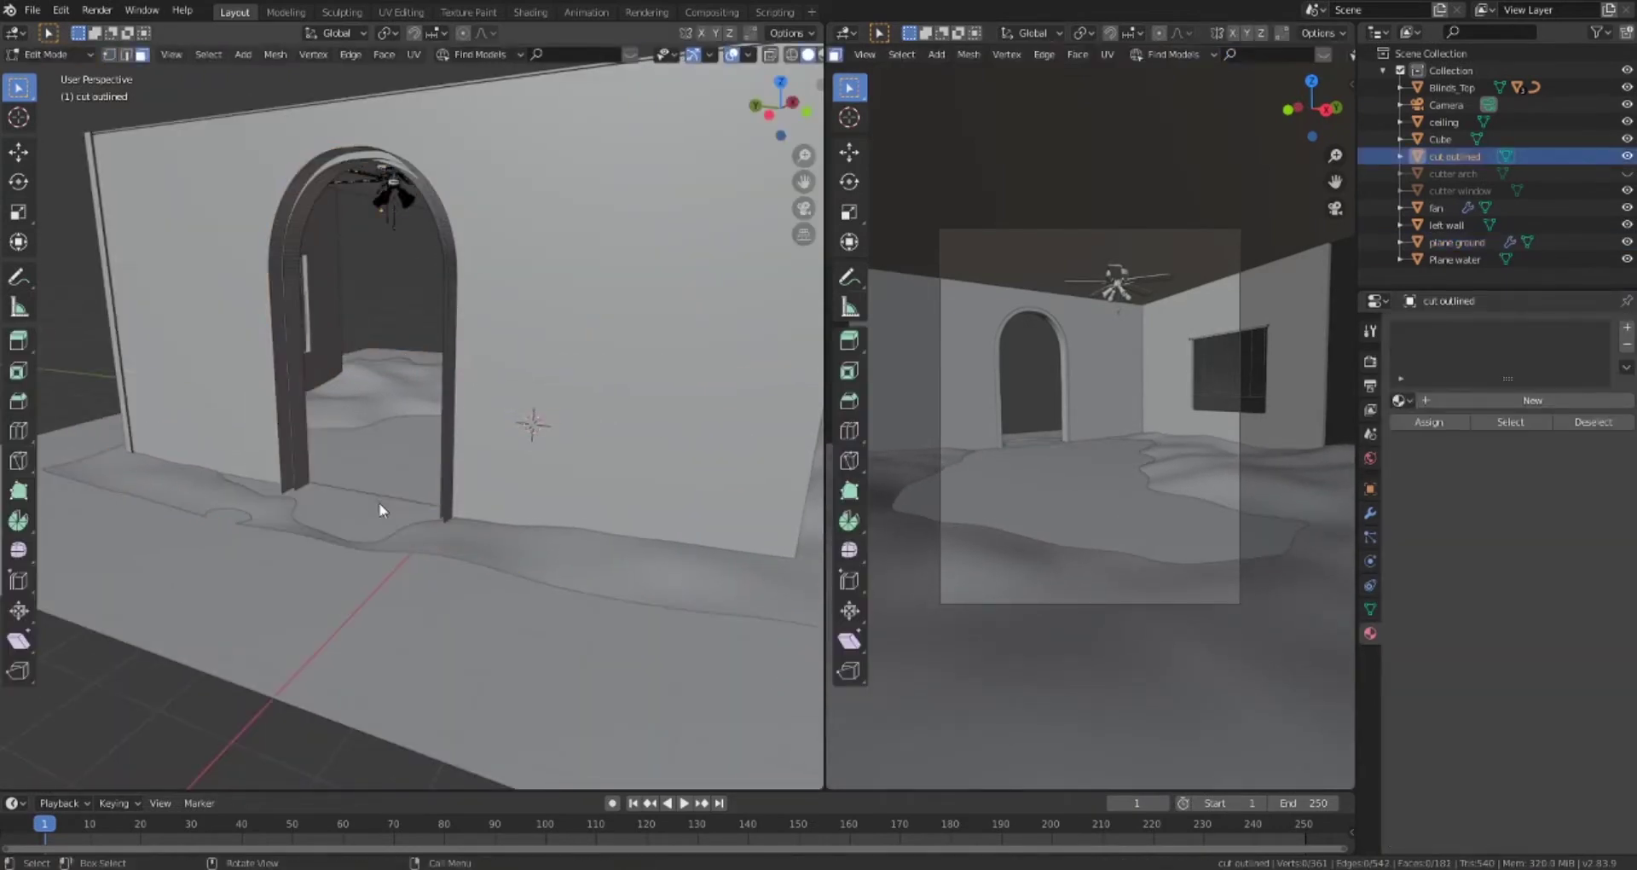
pyautogui.keyDown('alt'); pyautogui.click(376, 512); pyautogui.keyUp('alt')
pyautogui.click(341, 512)
pyautogui.scroll(5, 329, 514)
pyautogui.scroll(-5, 357, 512)
# Export the Damaged Ceiling surface from Quixel Bridge to Blender
pyautogui.click(32, 9)
pyautogui.moveTo(60, 241)
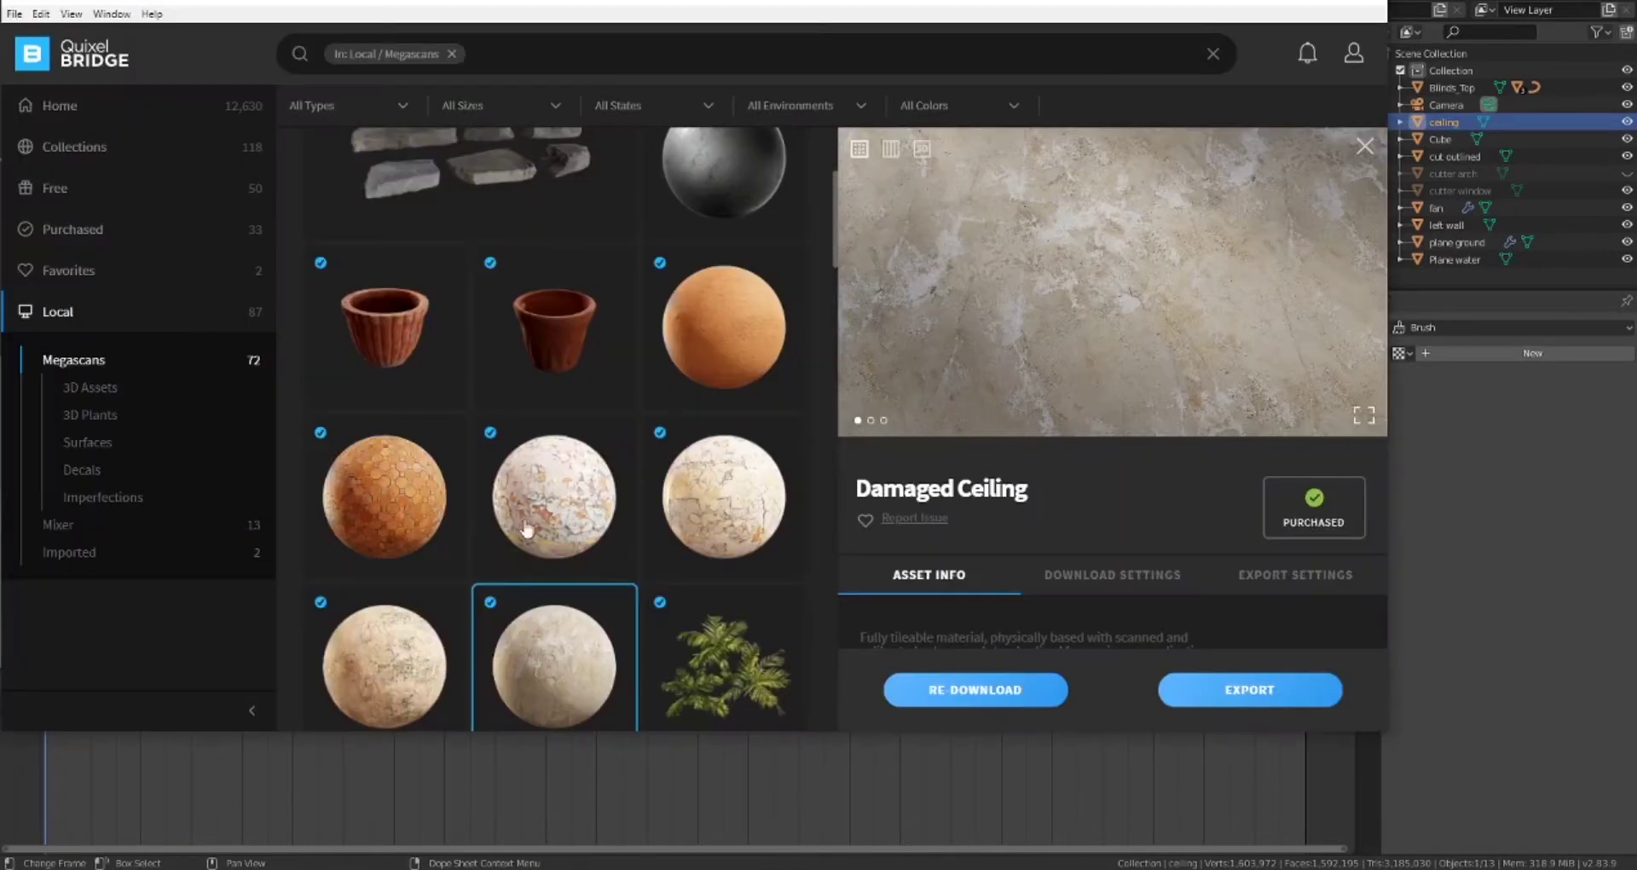
pyautogui.click(1156, 689)
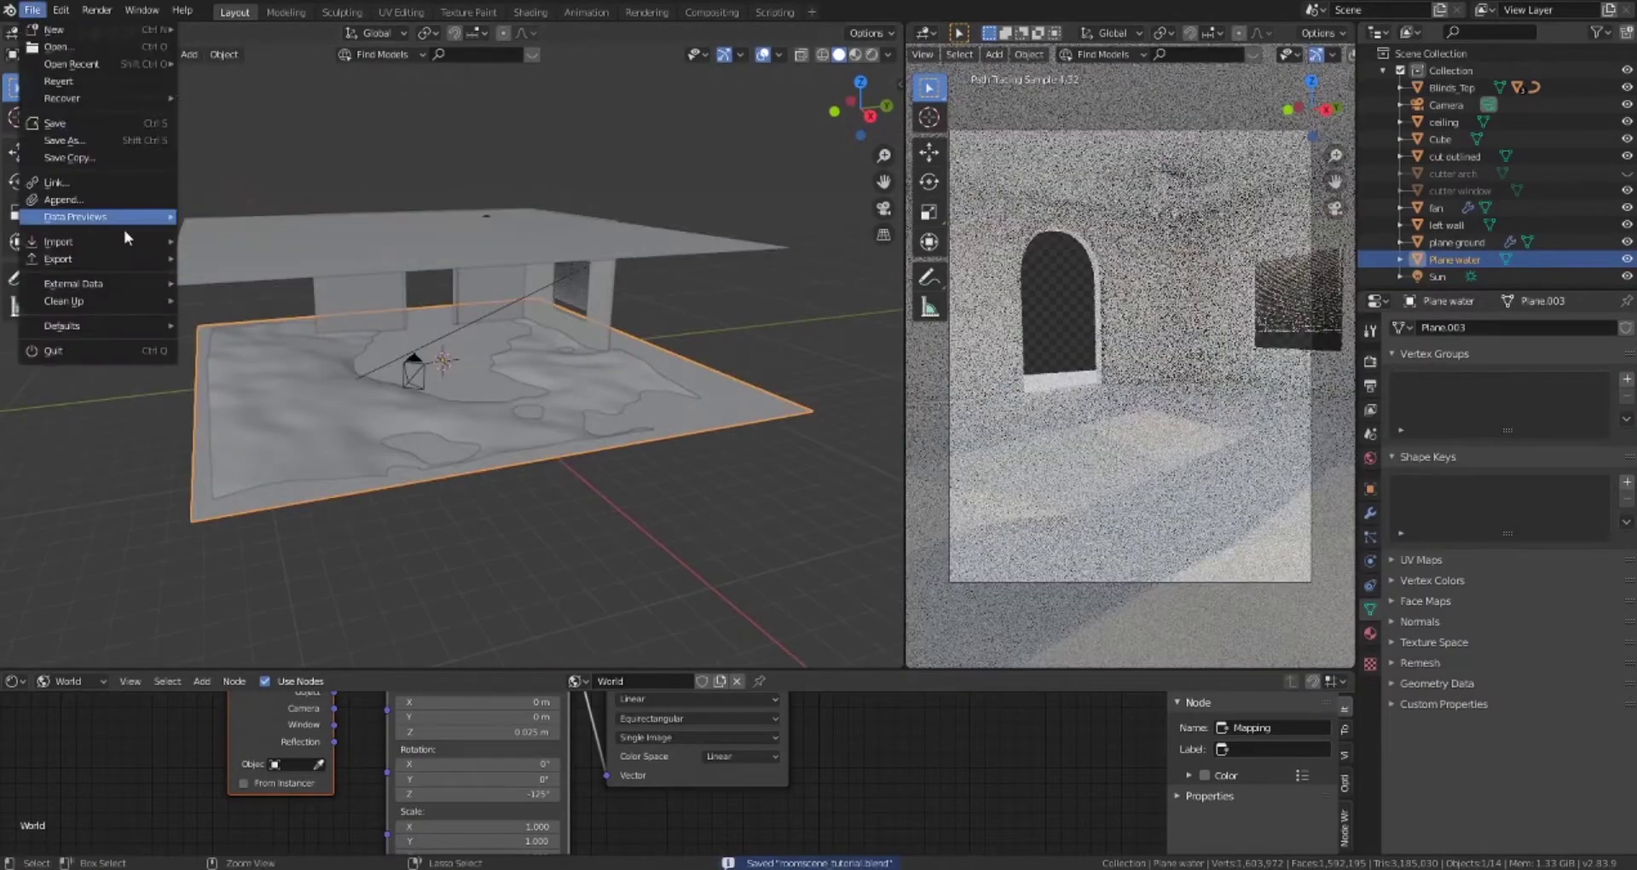
# Append the glass water material, select the ground plane, and show the Scatter sidebar
pyautogui.click(64, 200)
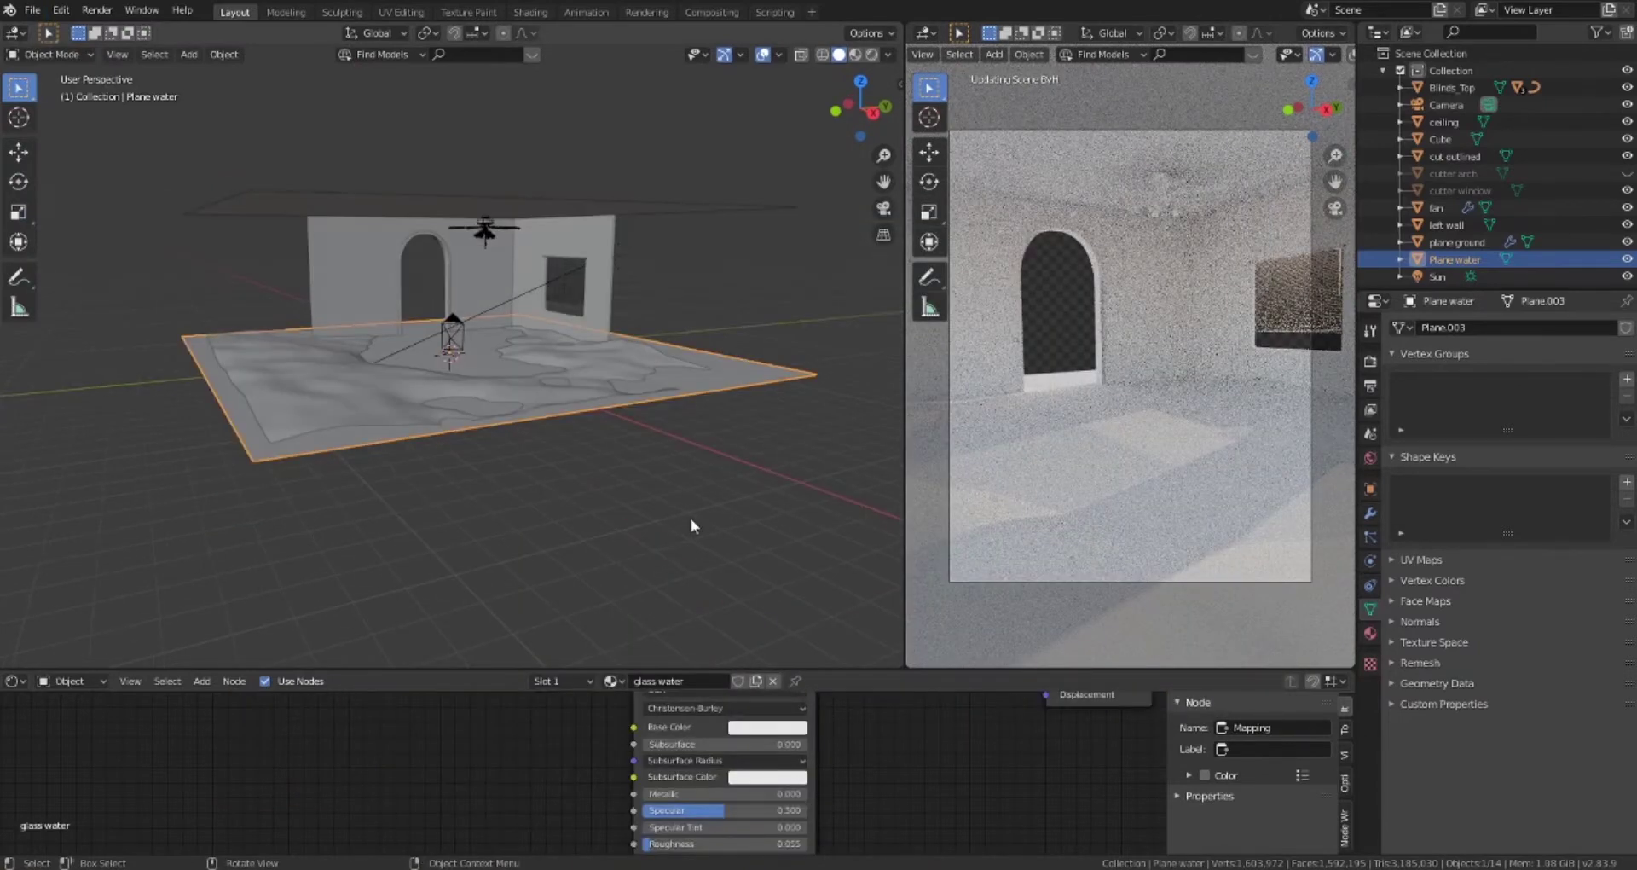
pyautogui.click(529, 469)
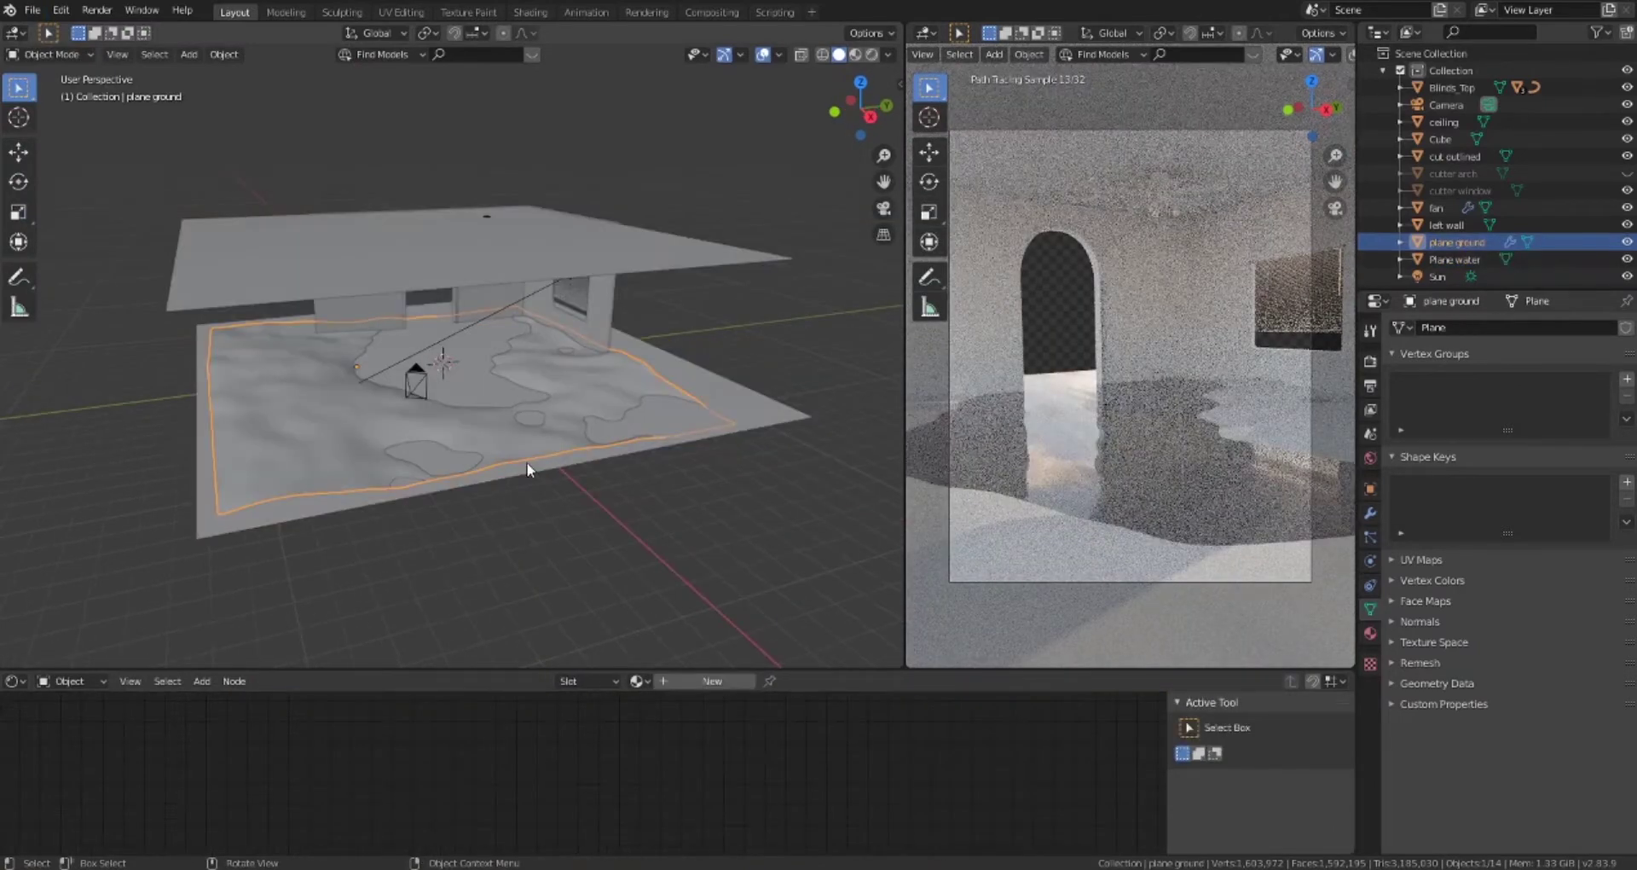
pyautogui.press('n')
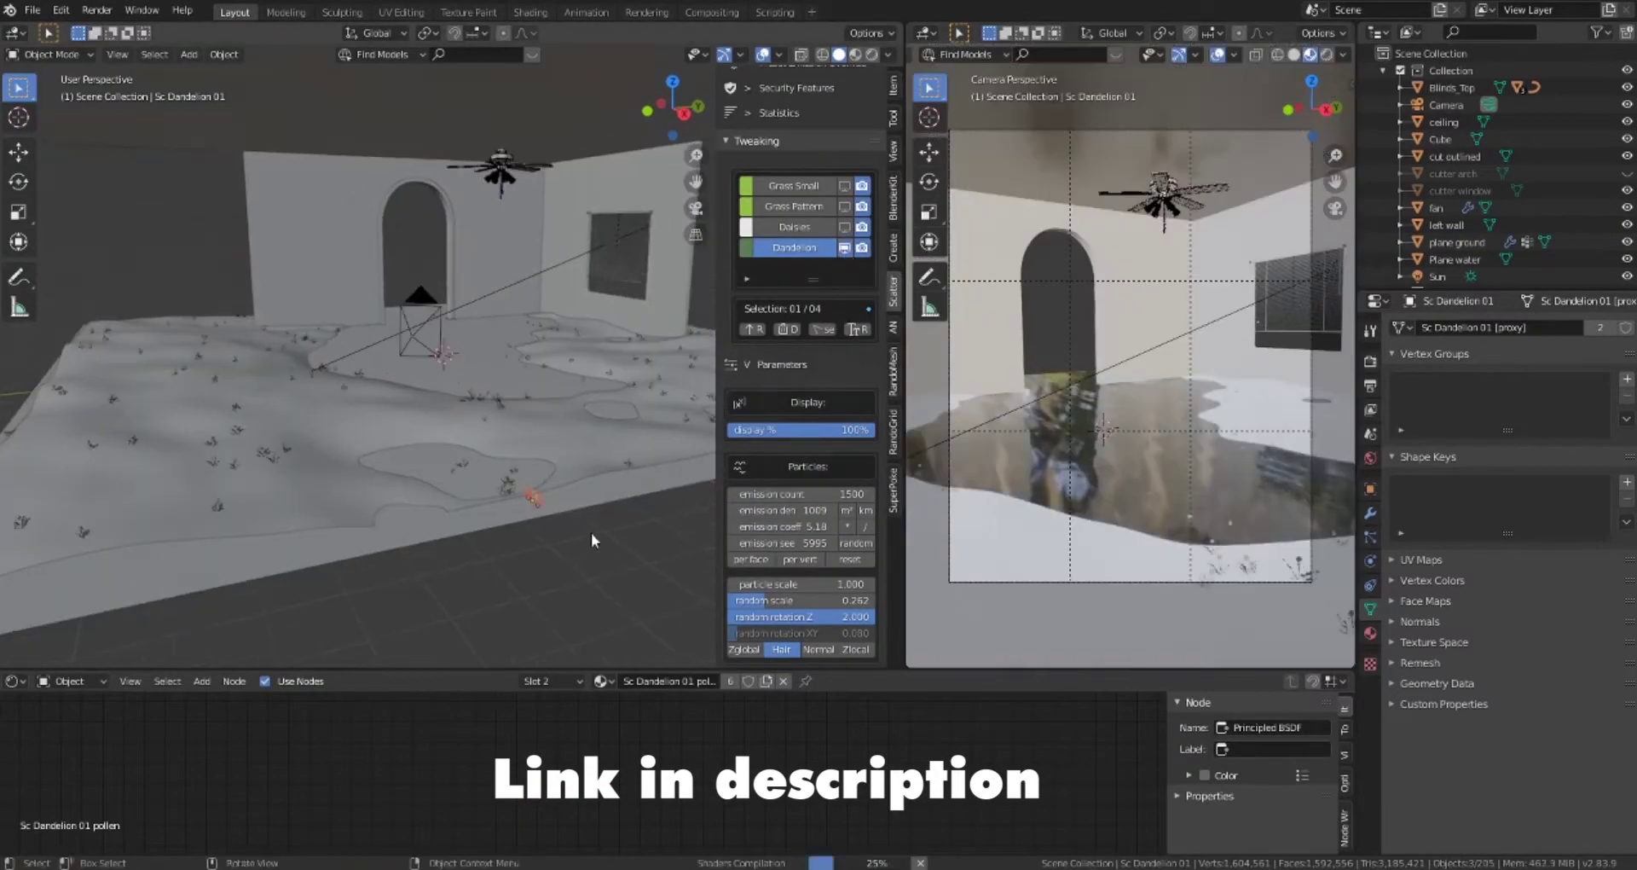
# Re-scatter the dandelions with a higher emission count and set up camera clipping
pyautogui.scroll(-2, 840, 480)
pyautogui.click(834, 474)
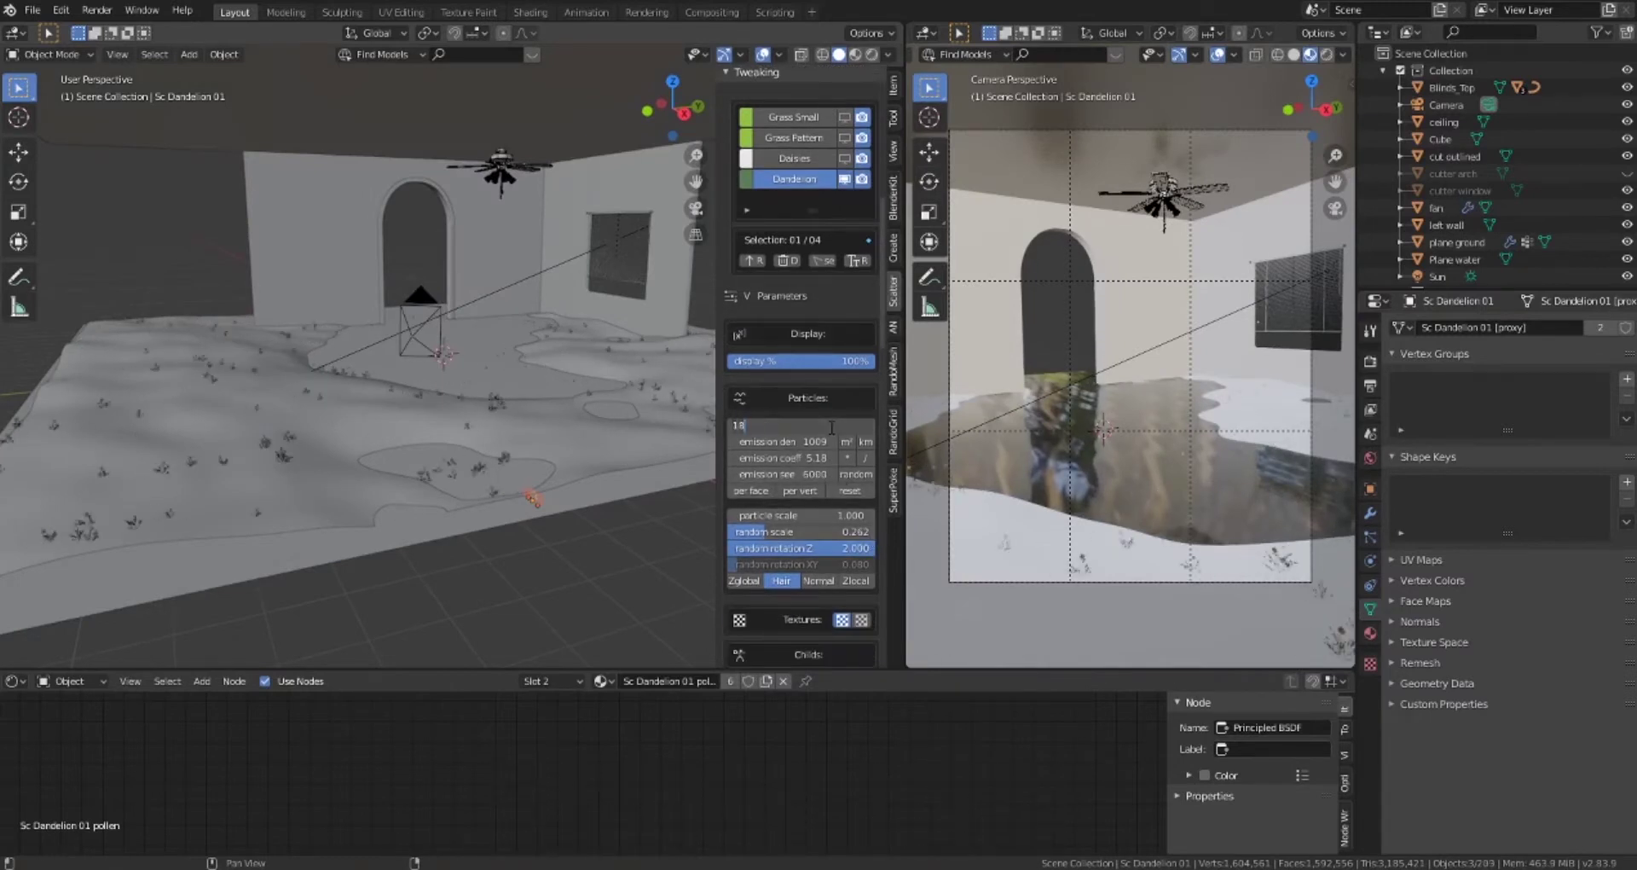
pyautogui.scroll(-9, 733, 469)
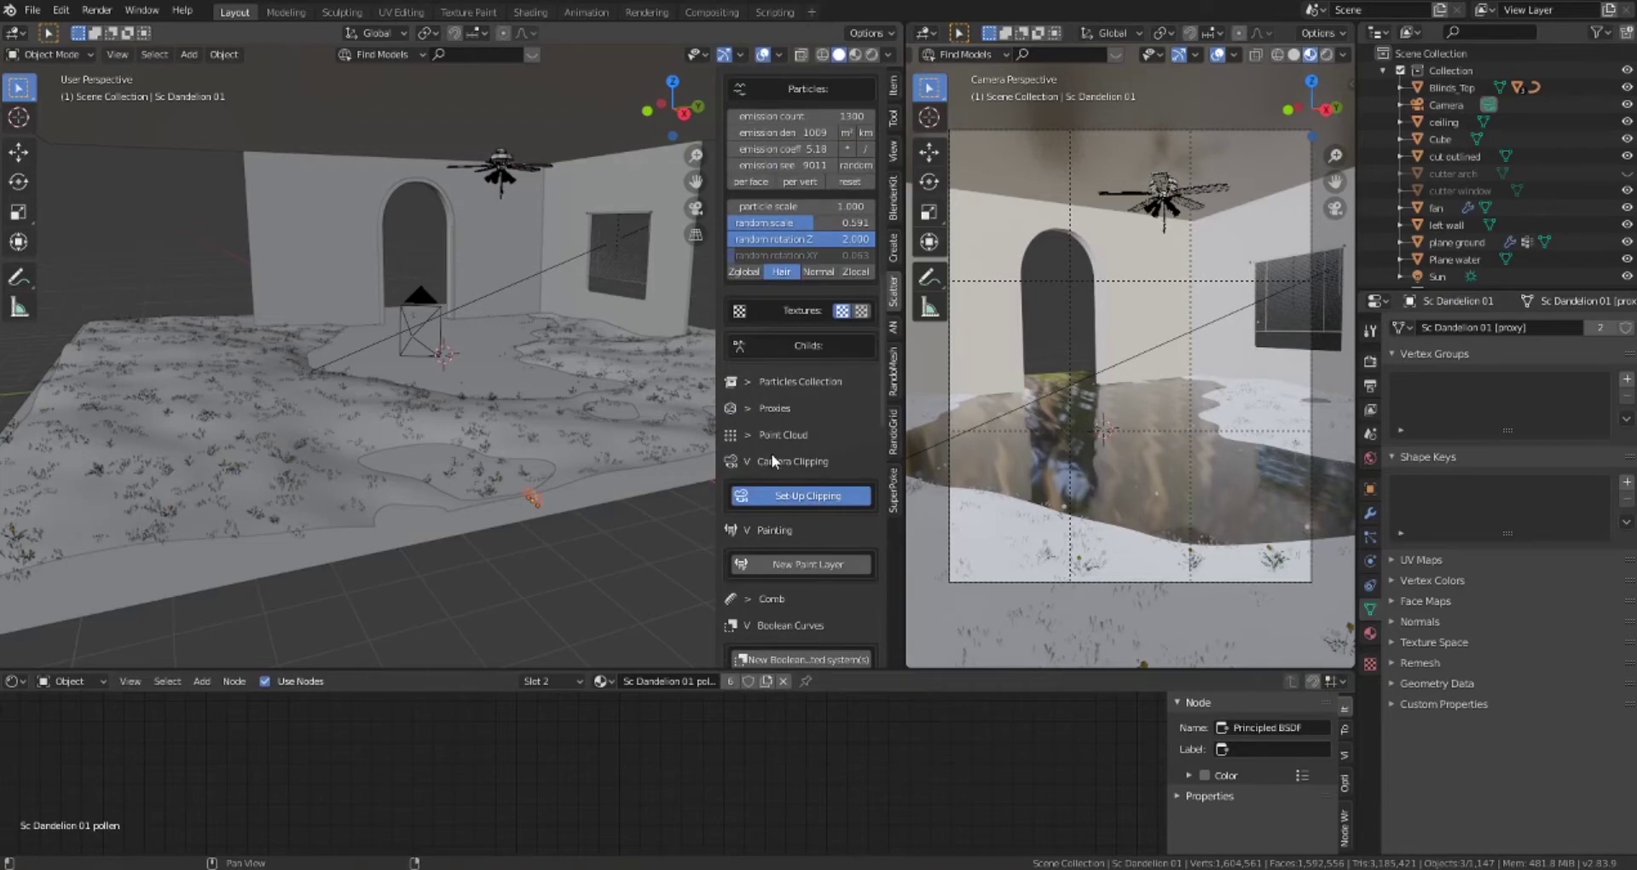
pyautogui.click(801, 496)
pyautogui.scroll(-5, 802, 496)
# Hide the ceiling with H and view the room from the top
pyautogui.press('KP_7')
pyautogui.click(546, 452)
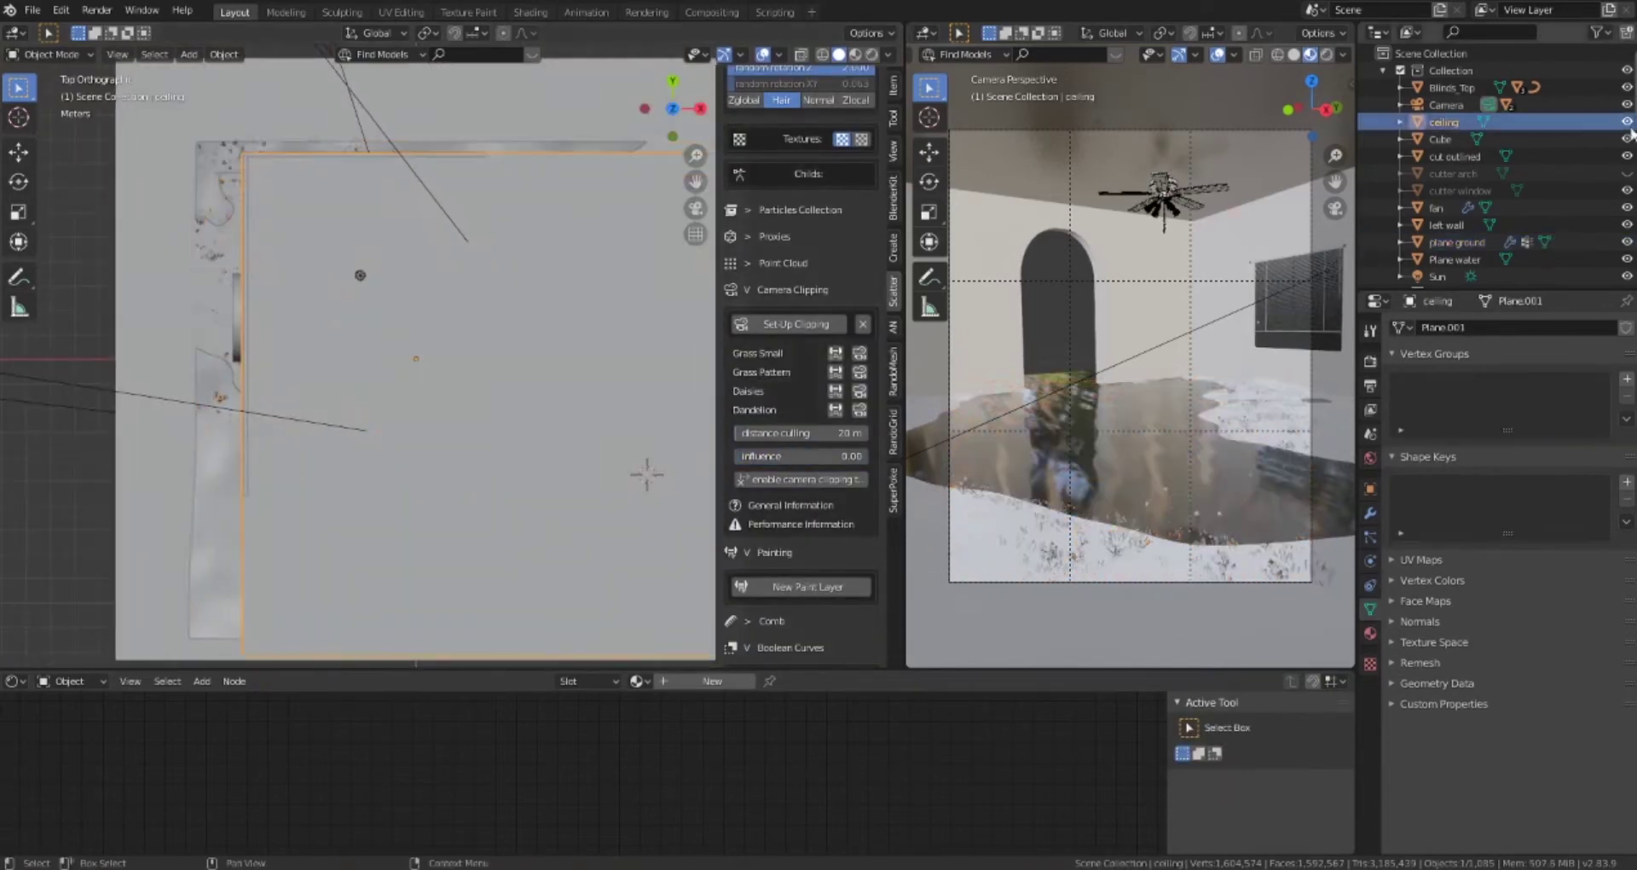
pyautogui.press('h')
pyautogui.scroll(-5, 769, 476)
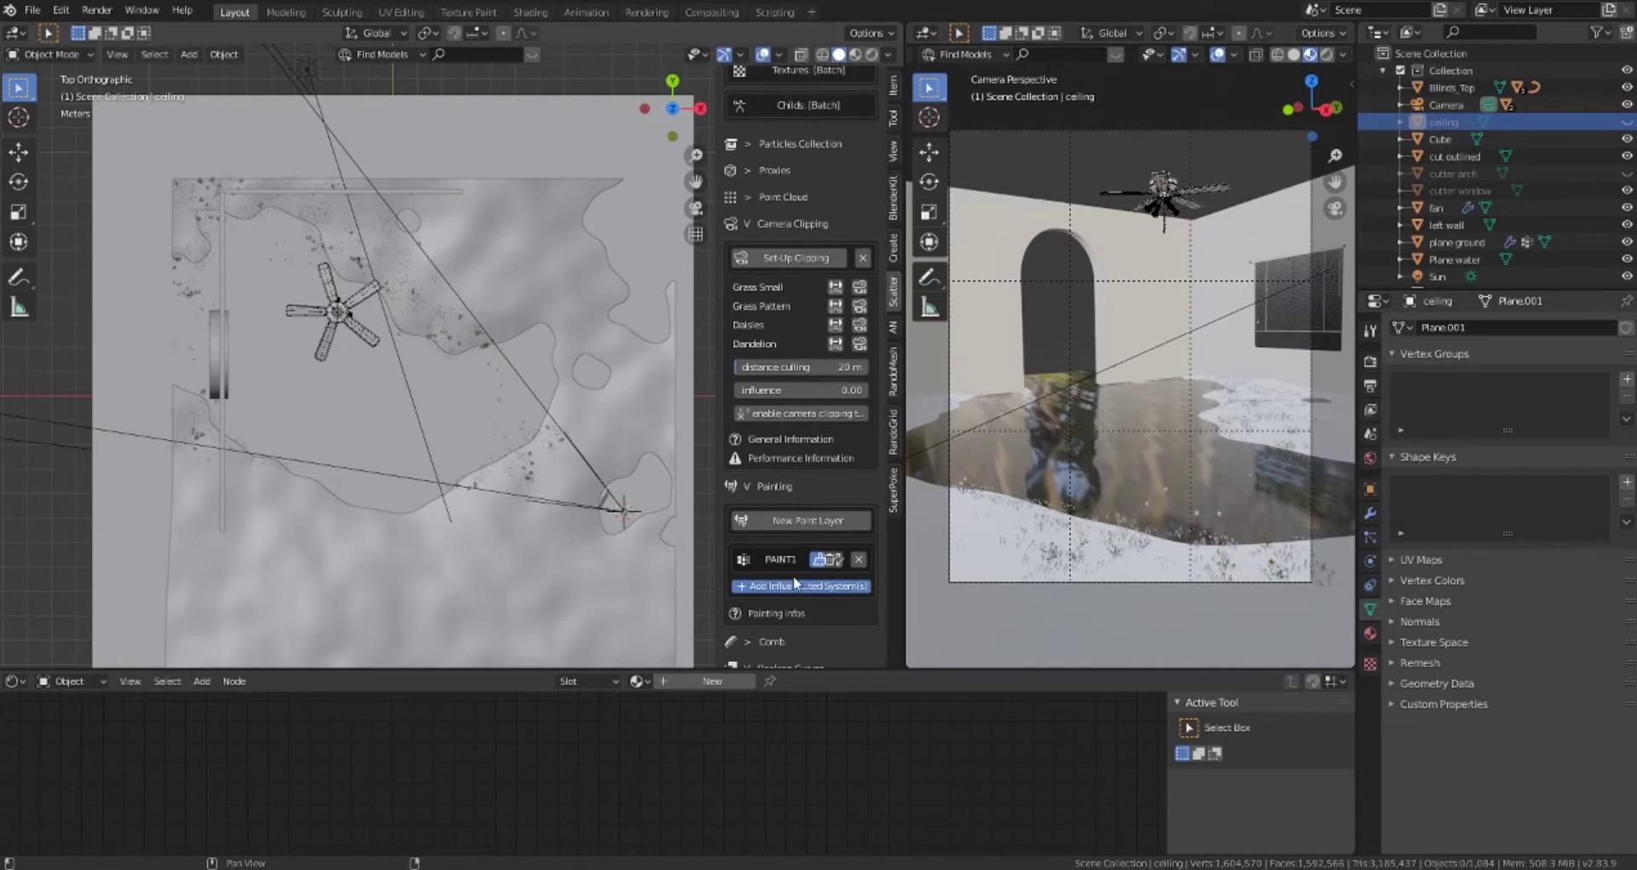
# Weight-paint grass patches into PAINT1 across the ground, undoing a stray stroke
pyautogui.click(862, 325)
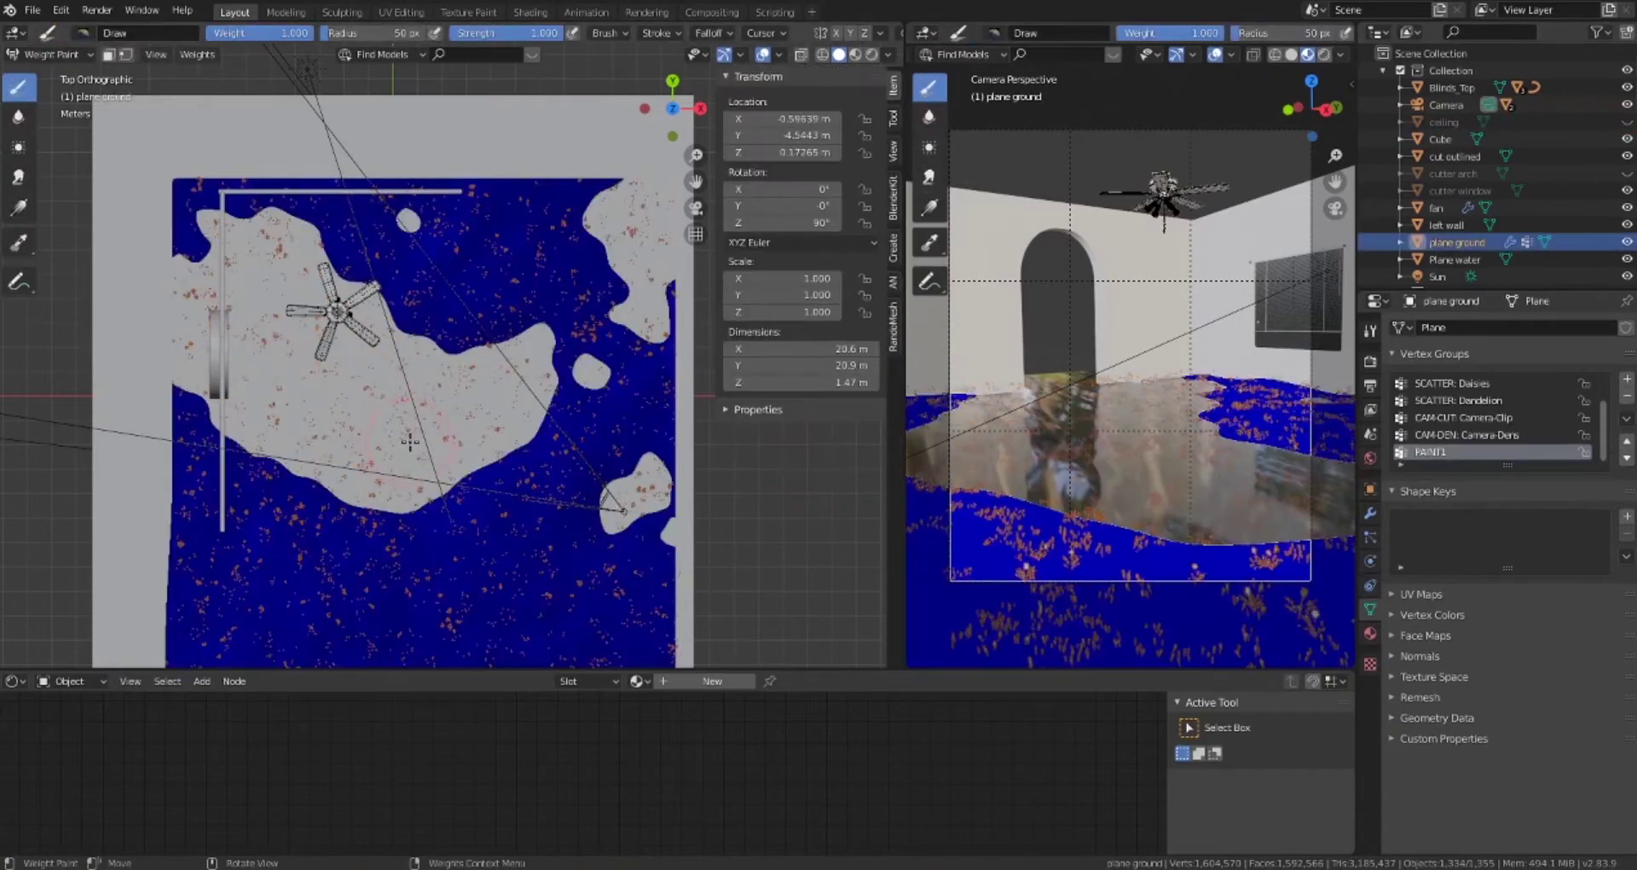
pyautogui.moveTo(249, 266)
pyautogui.mouseDown()
pyautogui.moveTo(257, 299)
pyautogui.moveTo(471, 406)
pyautogui.mouseUp()
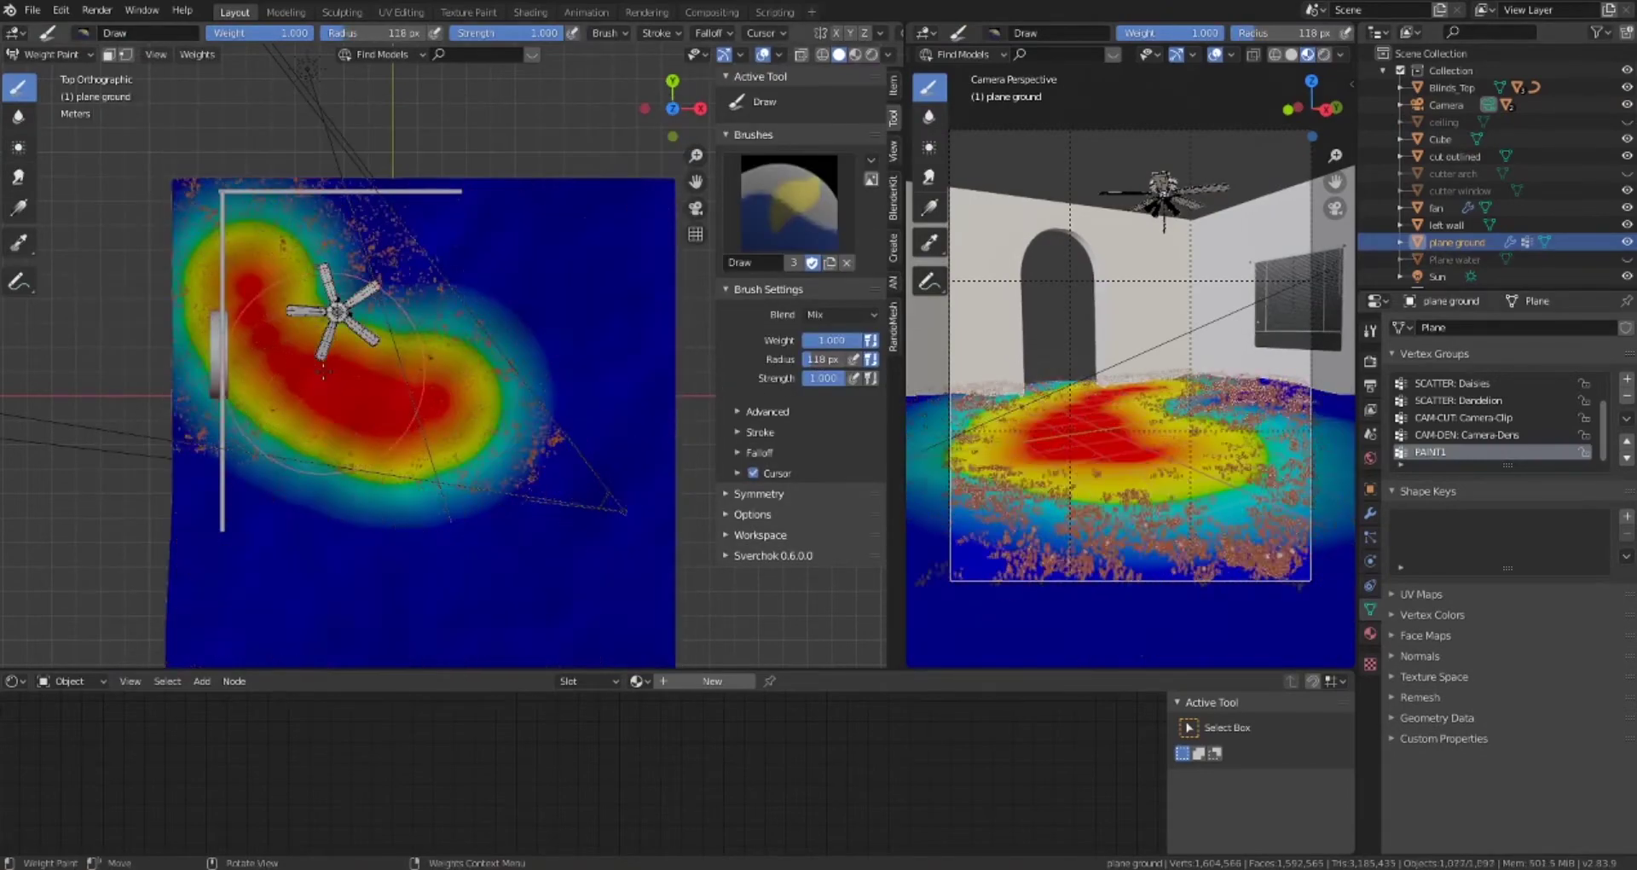
pyautogui.scroll(3, 298, 384)
pyautogui.keyDown('shift'); pyautogui.moveTo(293, 438); pyautogui.dragTo(565, 512, button='middle'); pyautogui.keyUp('shift')
pyautogui.moveTo(565, 512)
pyautogui.mouseDown()
pyautogui.moveTo(256, 477)
pyautogui.moveTo(139, 444)
pyautogui.mouseUp()
pyautogui.hotkey('ctrl', 'z')
pyautogui.hotkey('ctrl', 'z')
pyautogui.scroll(-4, 415, 422)
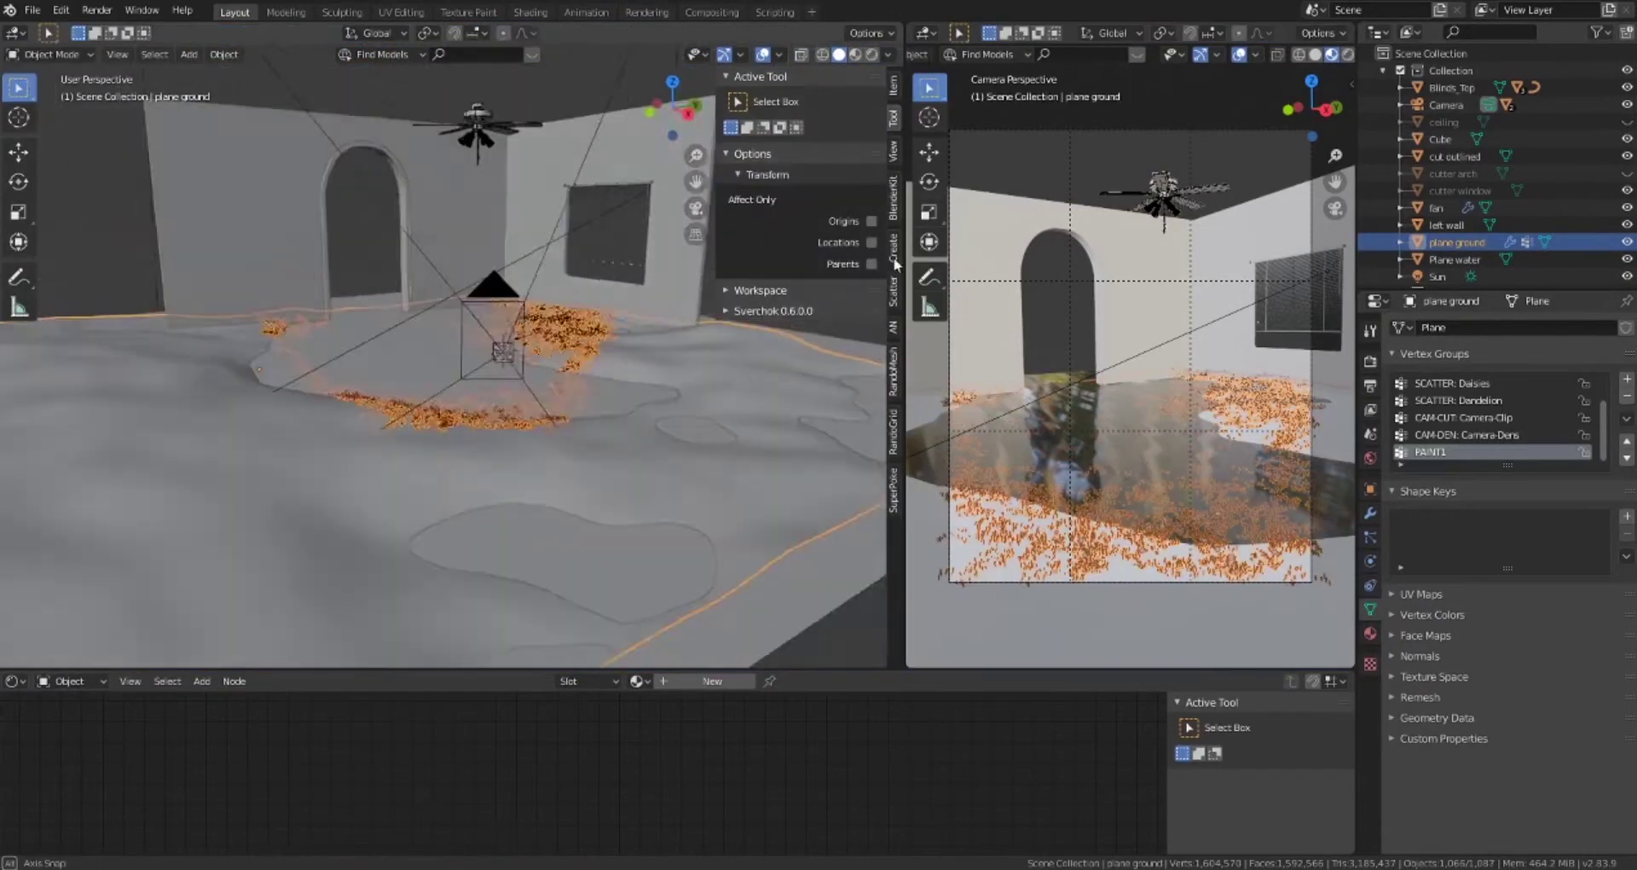
pyautogui.moveTo(477, 384); pyautogui.dragTo(541, 424, button='middle')
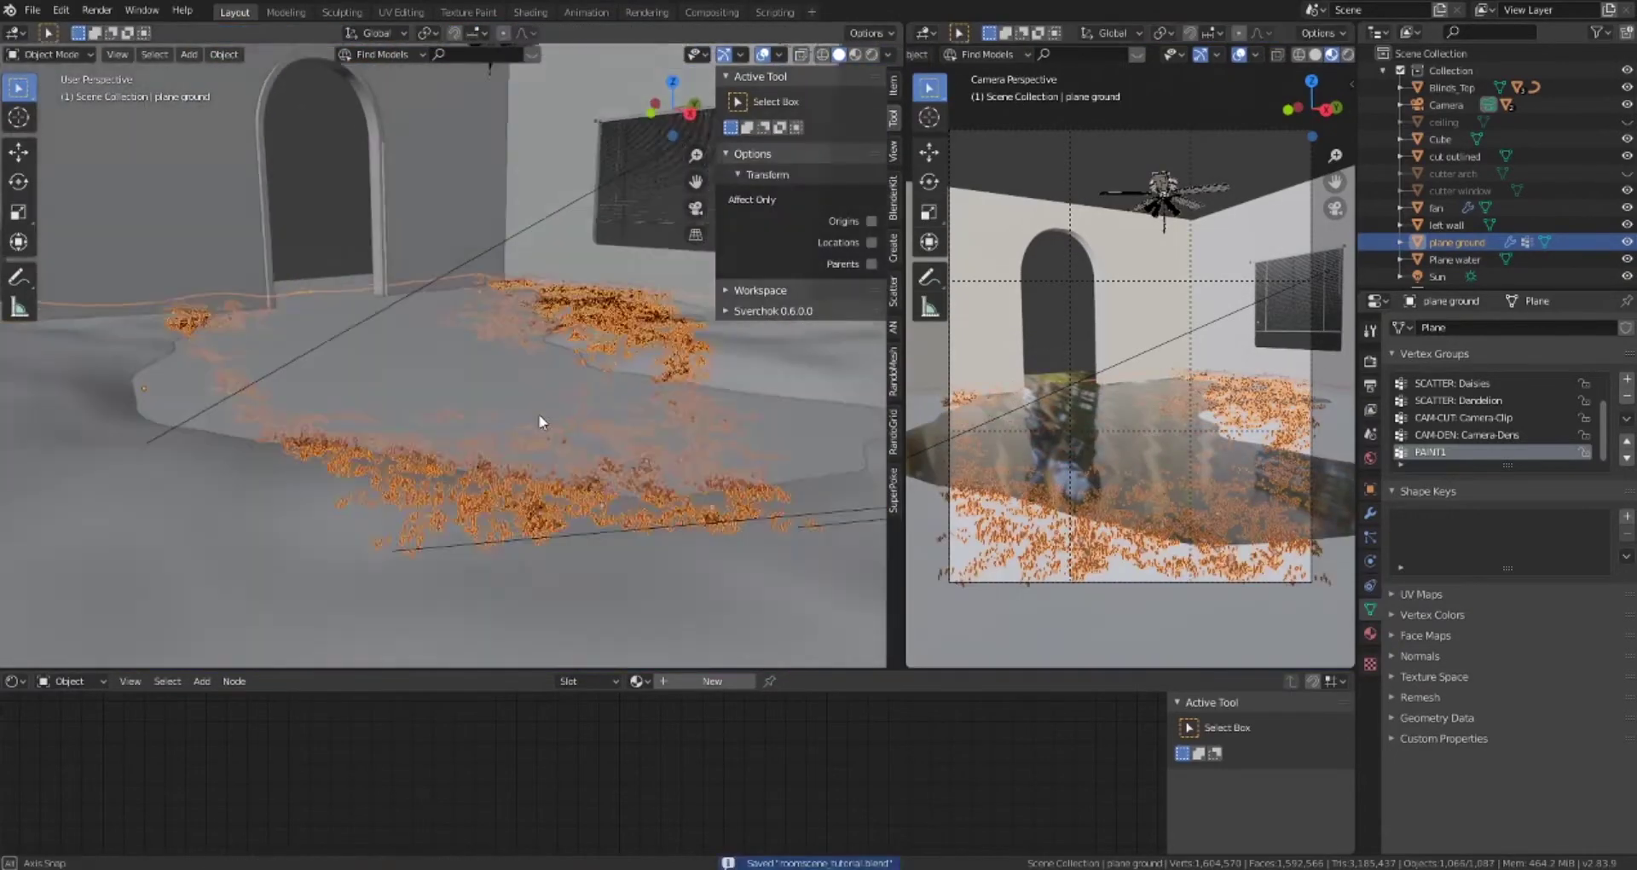
# Switch back into Weight Paint mode on the ground and save the blend file
pyautogui.click(52, 54)
pyautogui.click(56, 149)
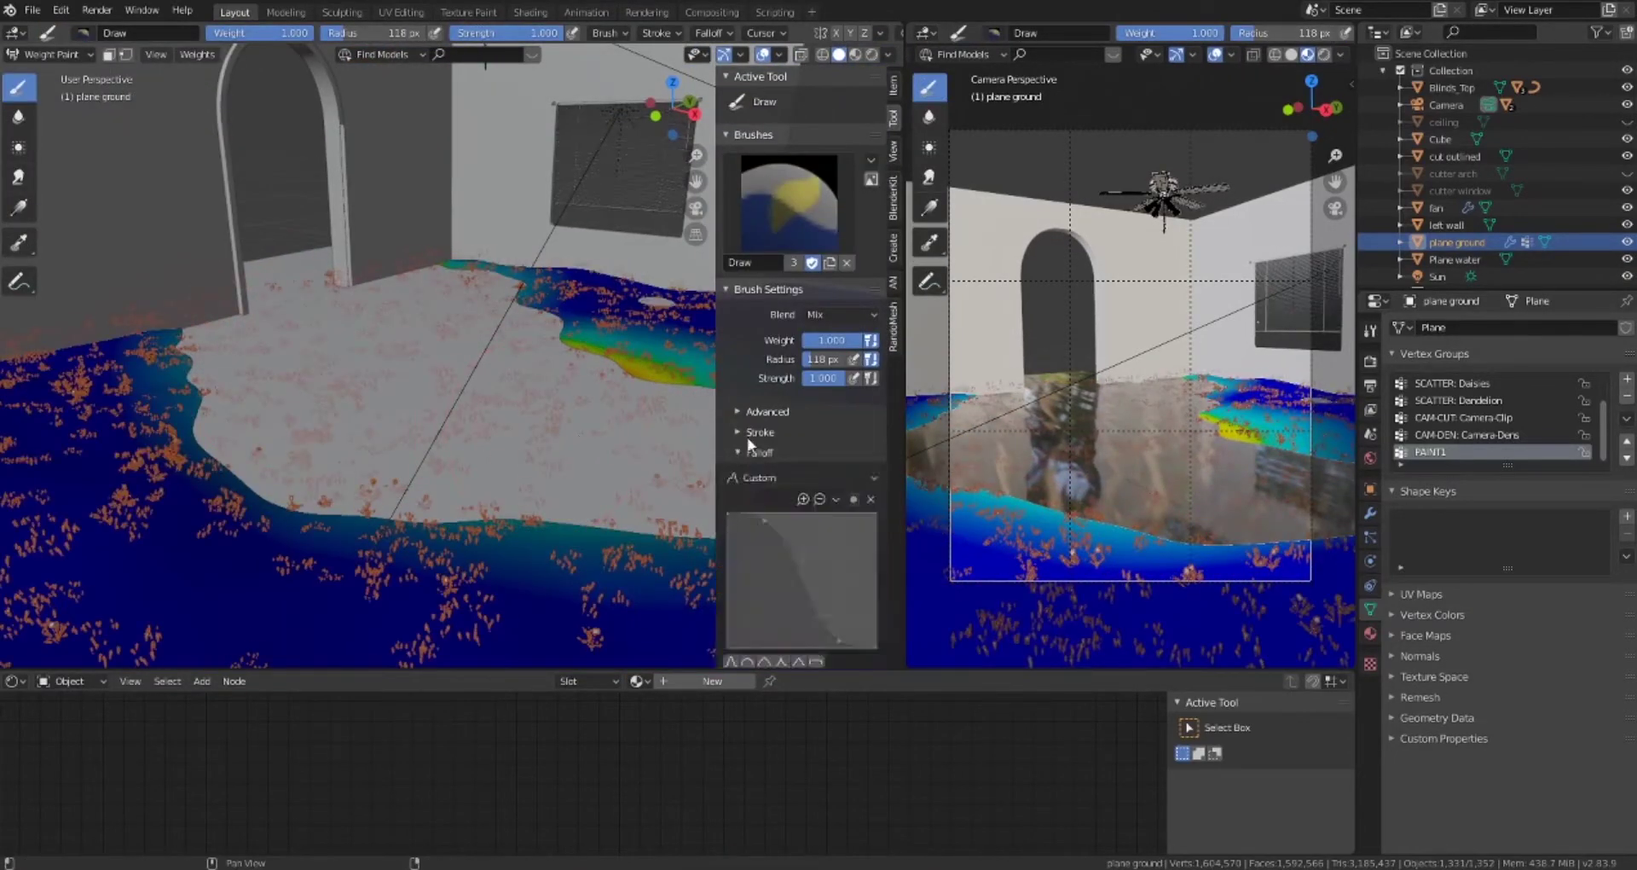
pyautogui.click(51, 54)
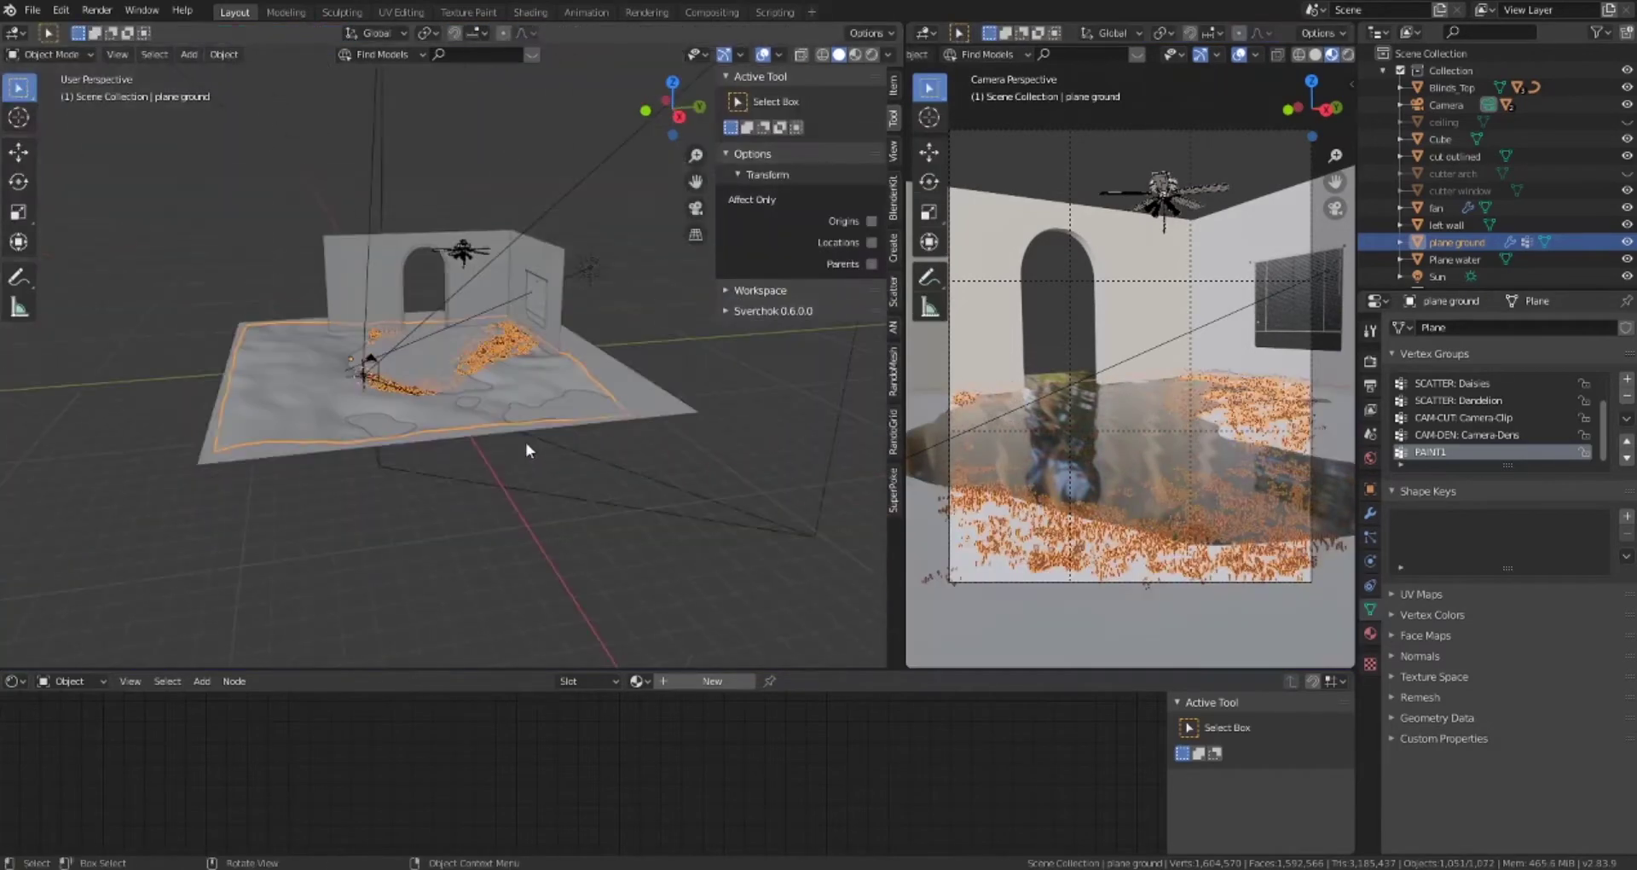
pyautogui.hotkey('ctrl', 's')
pyautogui.click(56, 150)
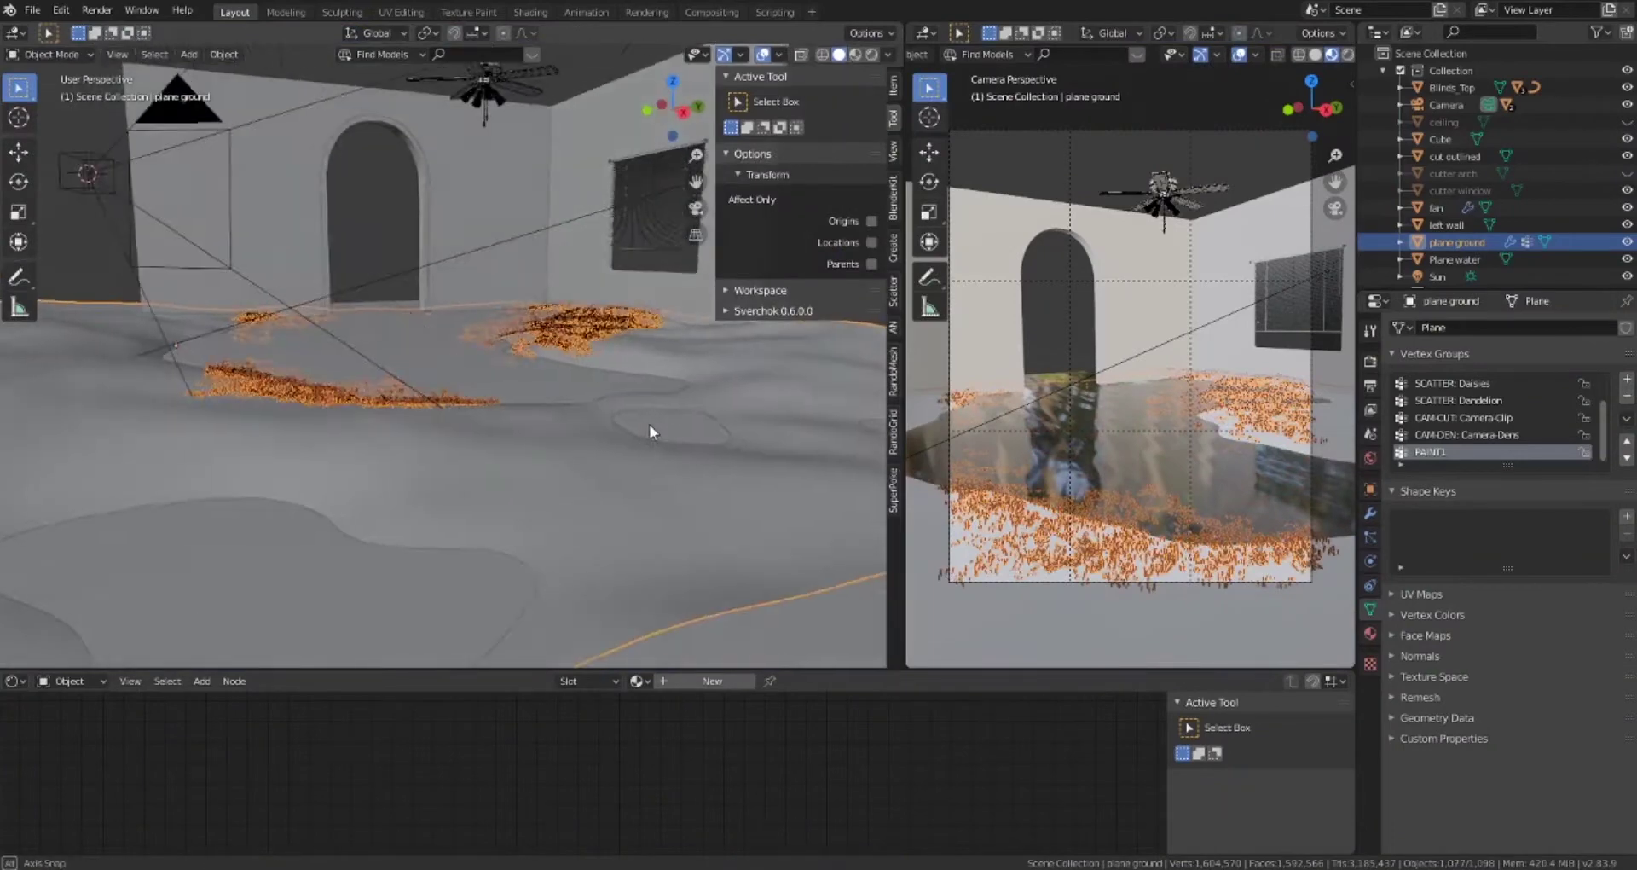
pyautogui.scroll(-2, 810, 359)
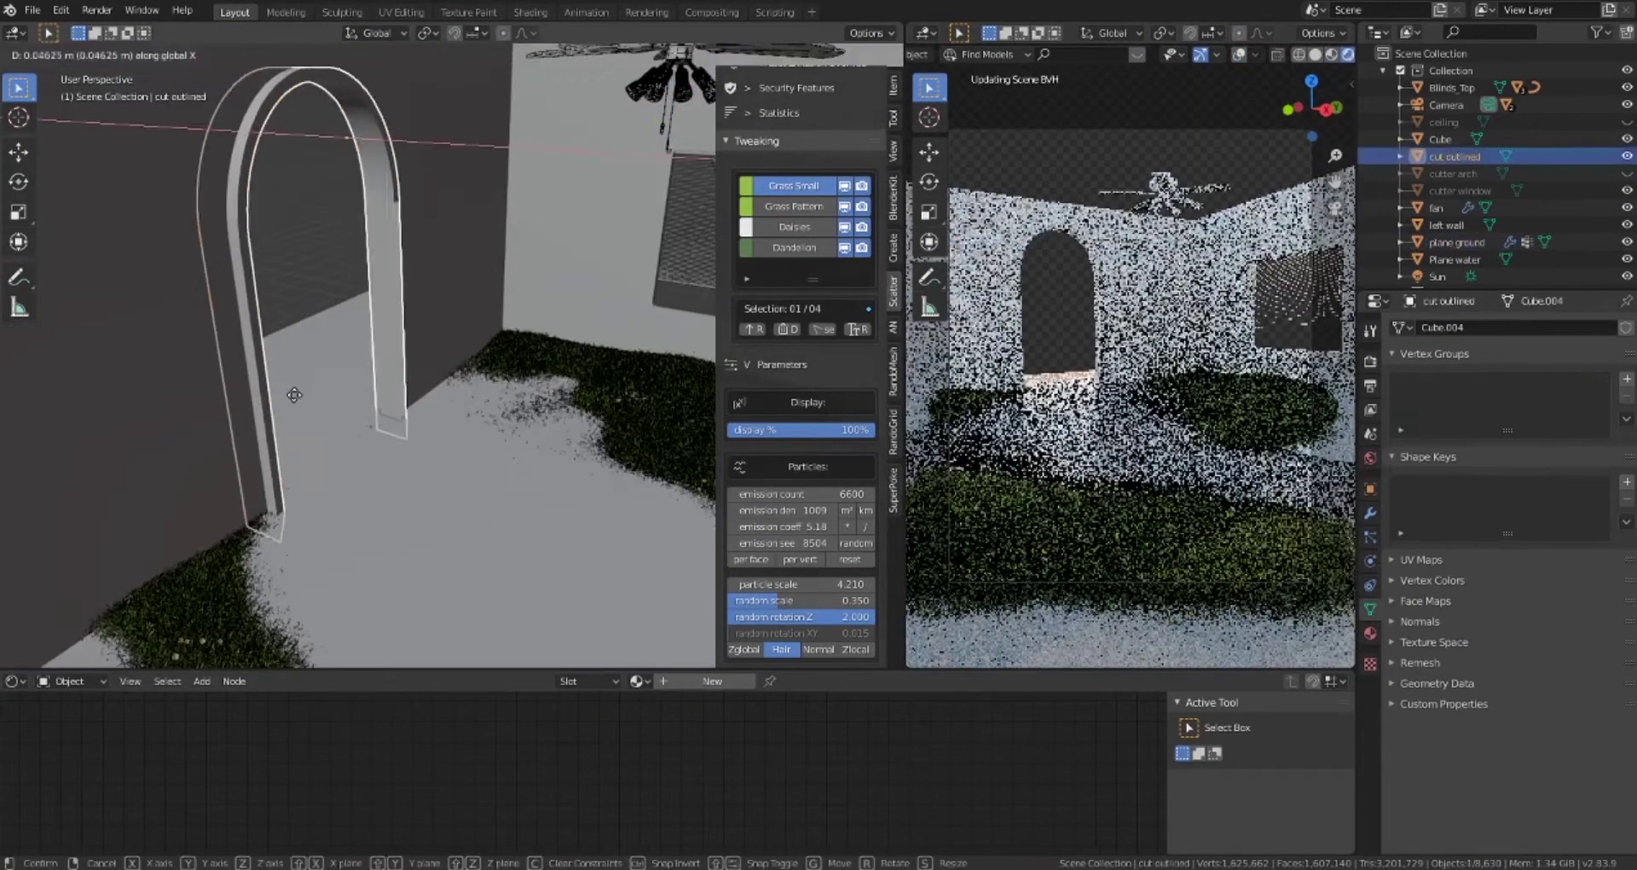
# Open the Nordic Moss surface details in the Local Megascans library
pyautogui.click(294, 394)
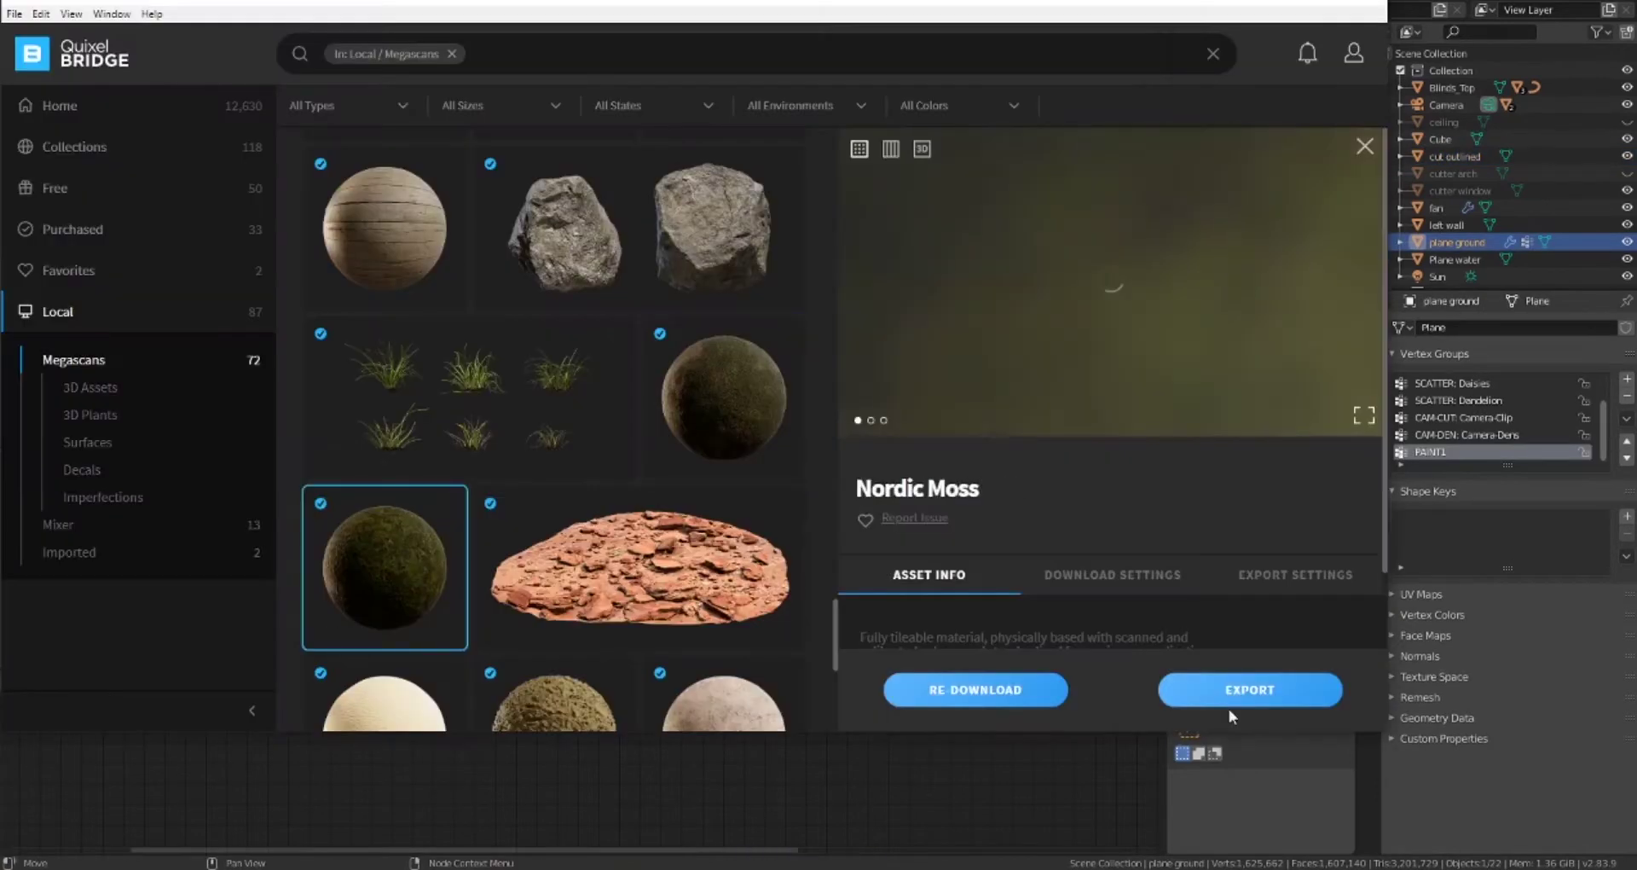
# Export Nordic Moss to Blender for the ground, pick a ceiling material, and show the Shader Editor
pyautogui.click(1233, 699)
pyautogui.click(1068, 767)
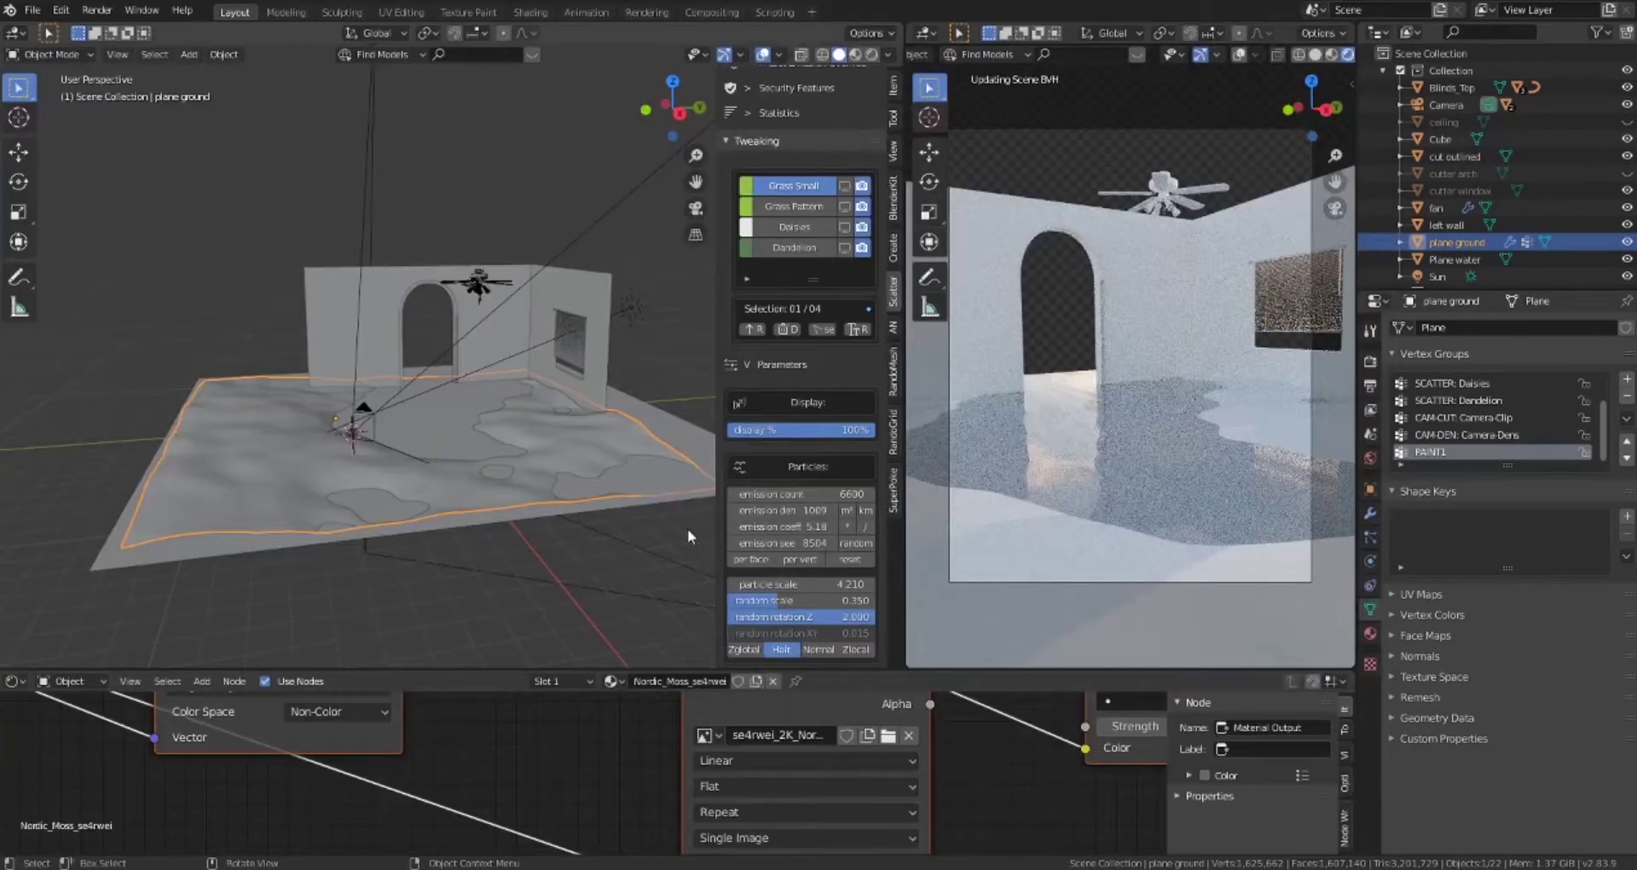
pyautogui.moveTo(650, 552); pyautogui.dragTo(587, 391, button='middle')
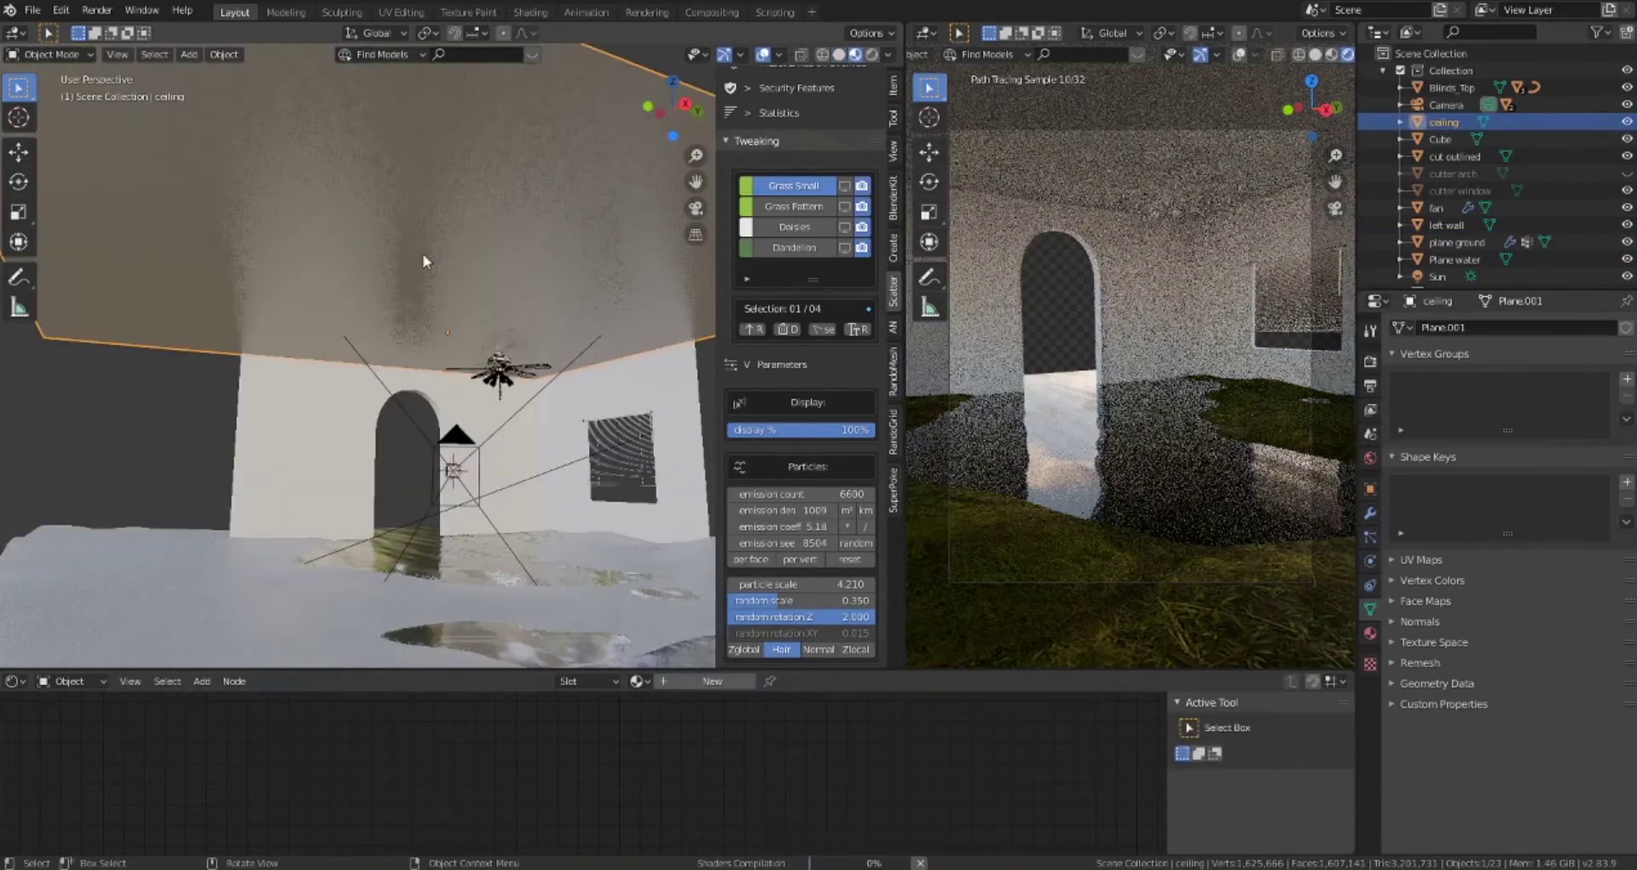
pyautogui.click(637, 681)
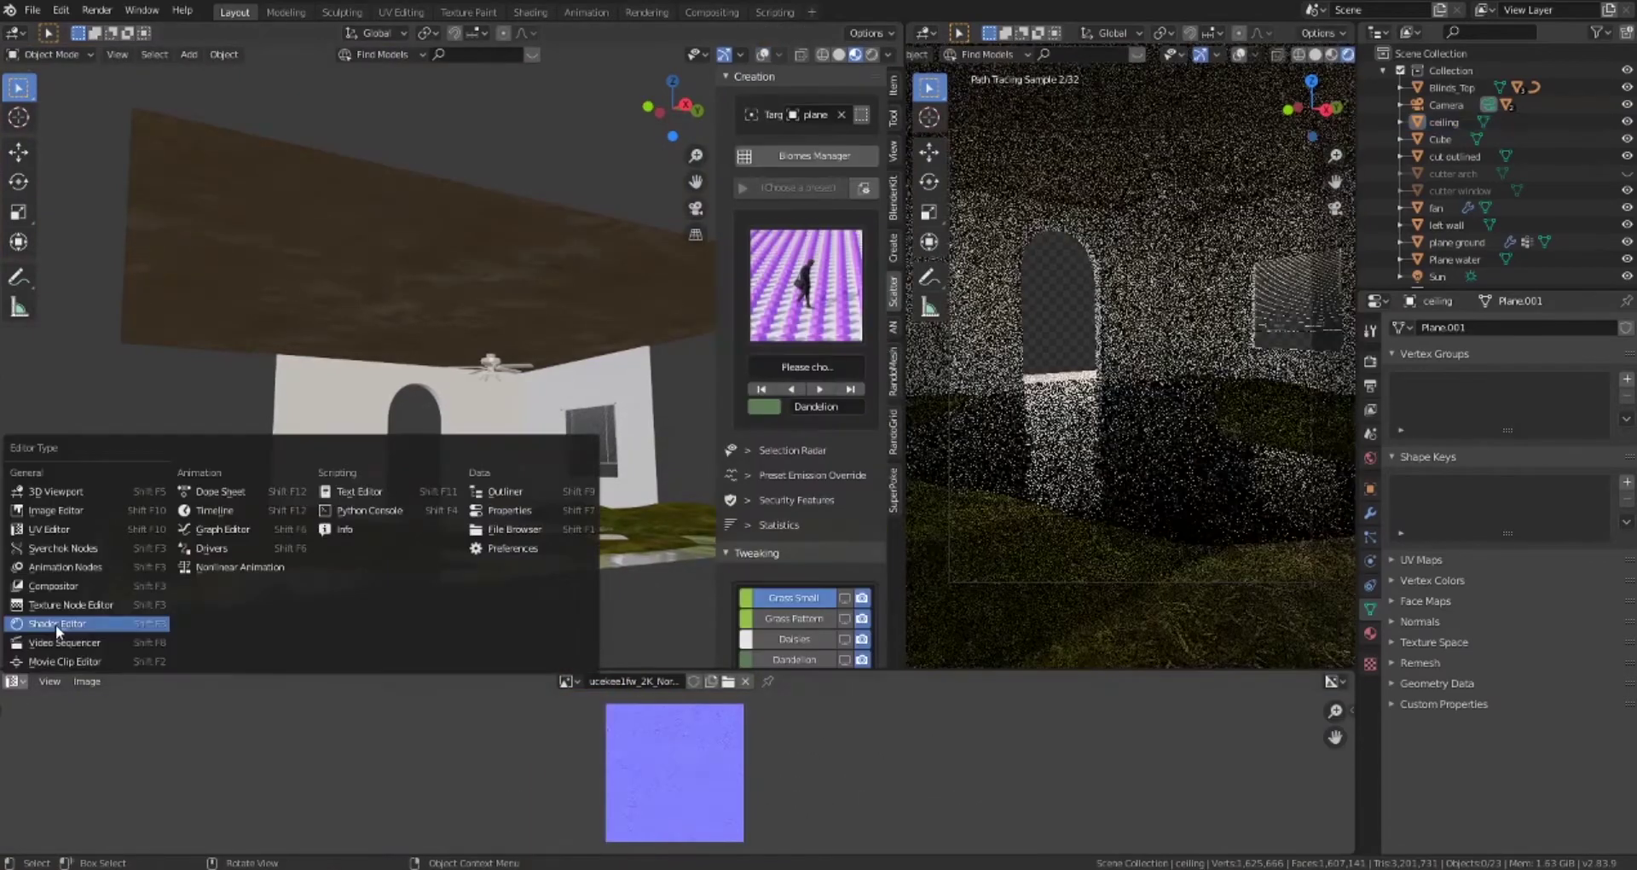
pyautogui.click(55, 627)
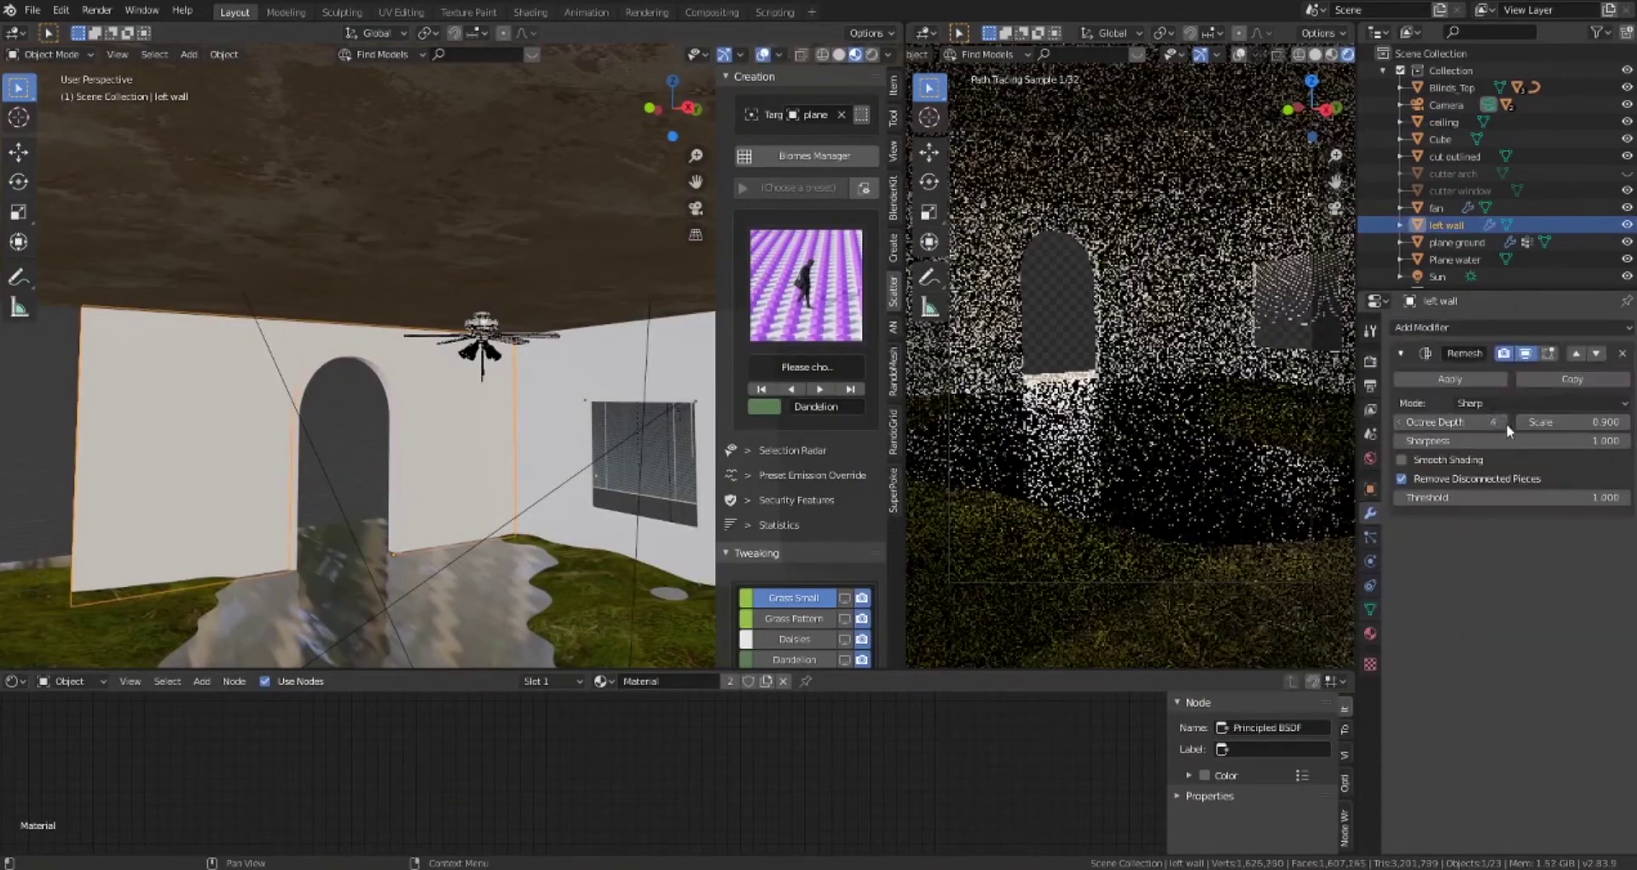
# Apply the Remesh modifier on the left wall and save the blend file
pyautogui.click(1470, 382)
pyautogui.scroll(5, 284, 512)
pyautogui.moveTo(284, 512); pyautogui.dragTo(439, 465, button='middle')
pyautogui.hotkey('ctrl', 's')
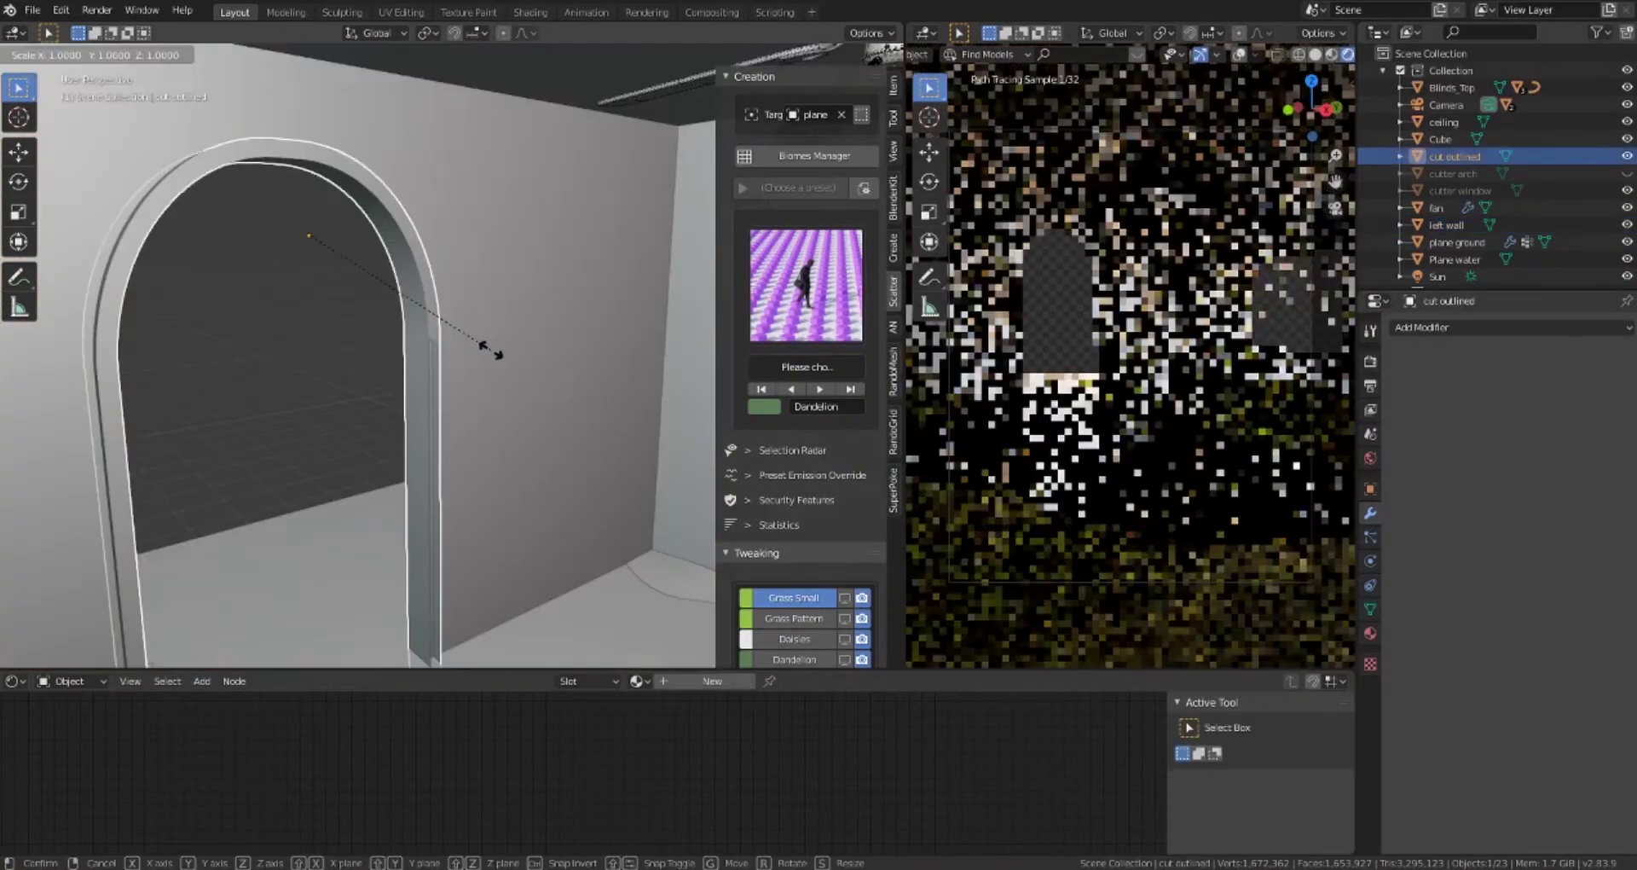
# Duplicate the arch cutter, scale and move the copy, and apply its Boolean Difference
pyautogui.click(475, 406)
pyautogui.scroll(4, 435, 375)
pyautogui.moveTo(402, 355); pyautogui.dragTo(388, 477, button='middle')
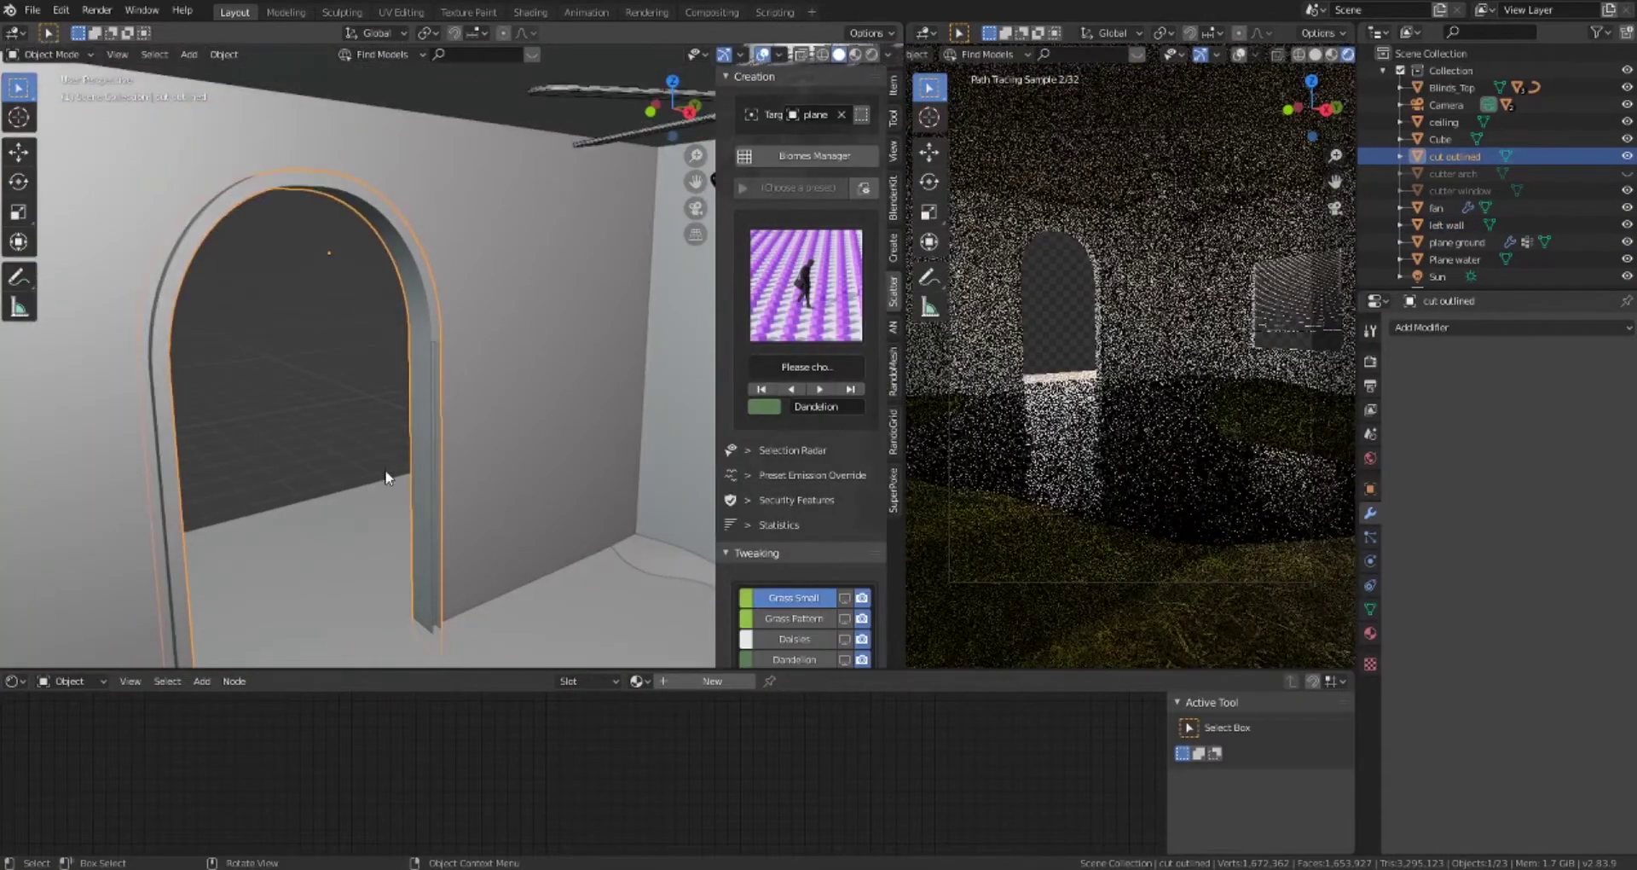
pyautogui.scroll(-5, 387, 478)
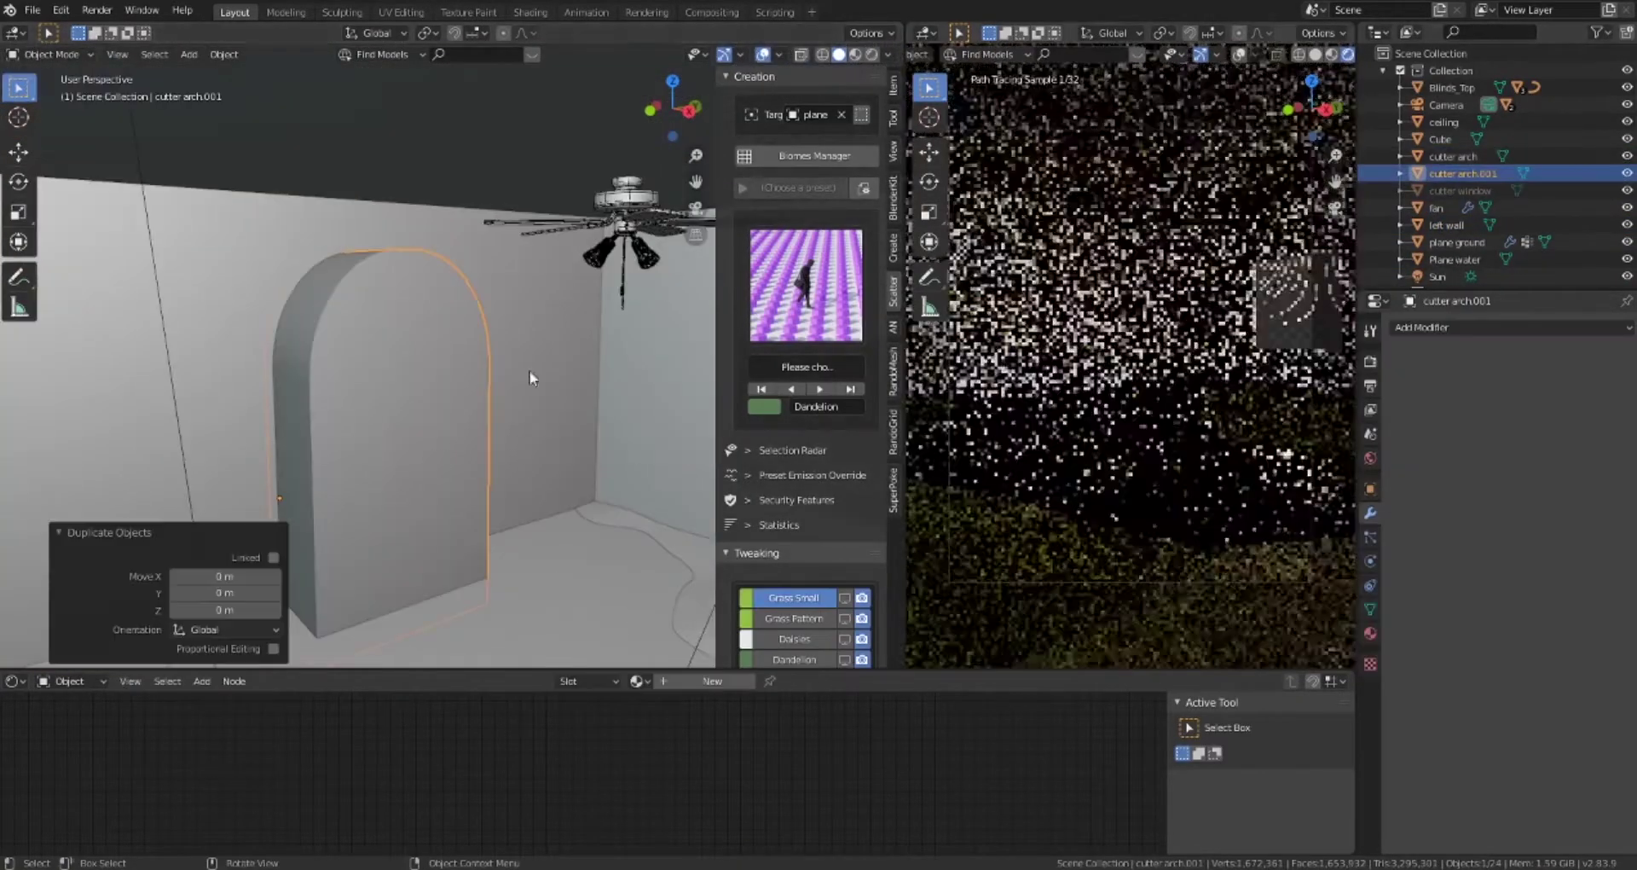
pyautogui.click(224, 54)
pyautogui.press('s')
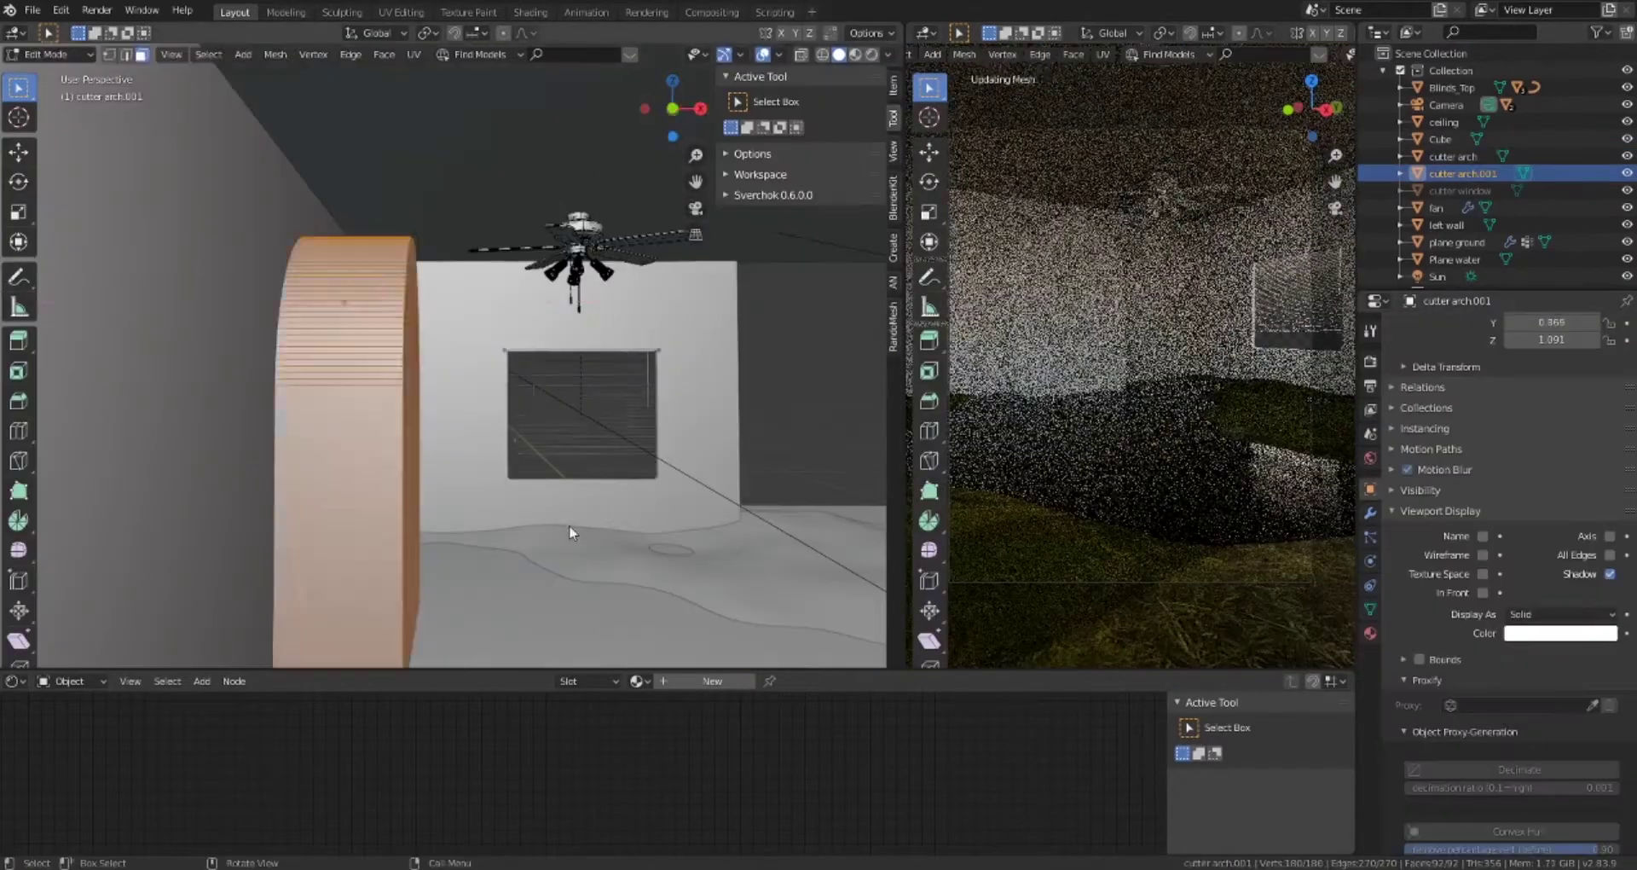
pyautogui.press('g')
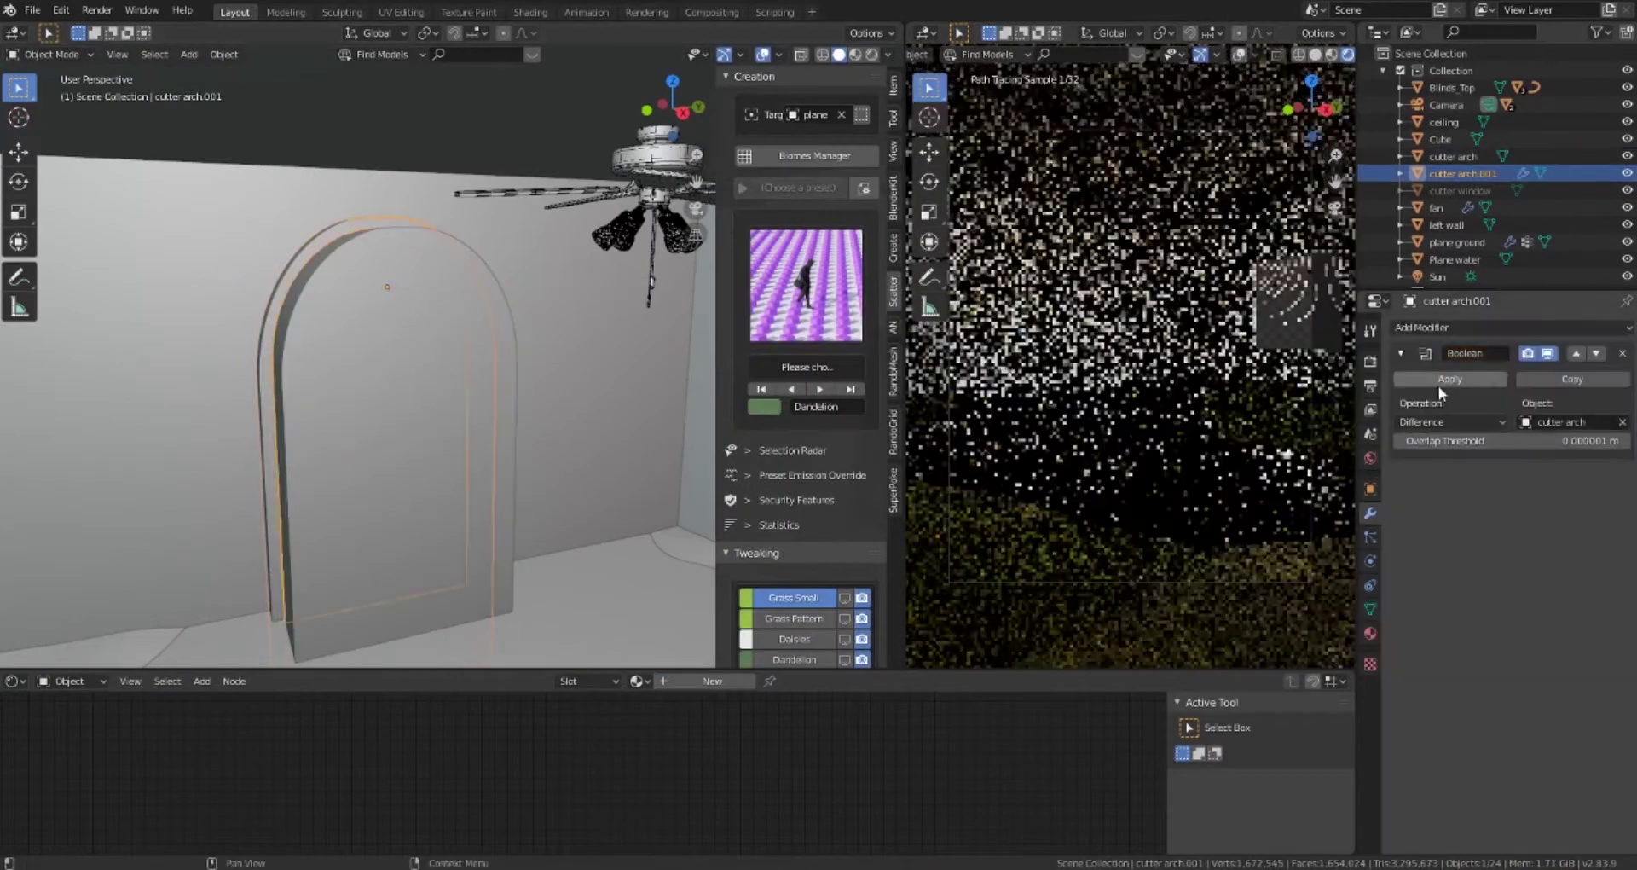
pyautogui.click(1441, 380)
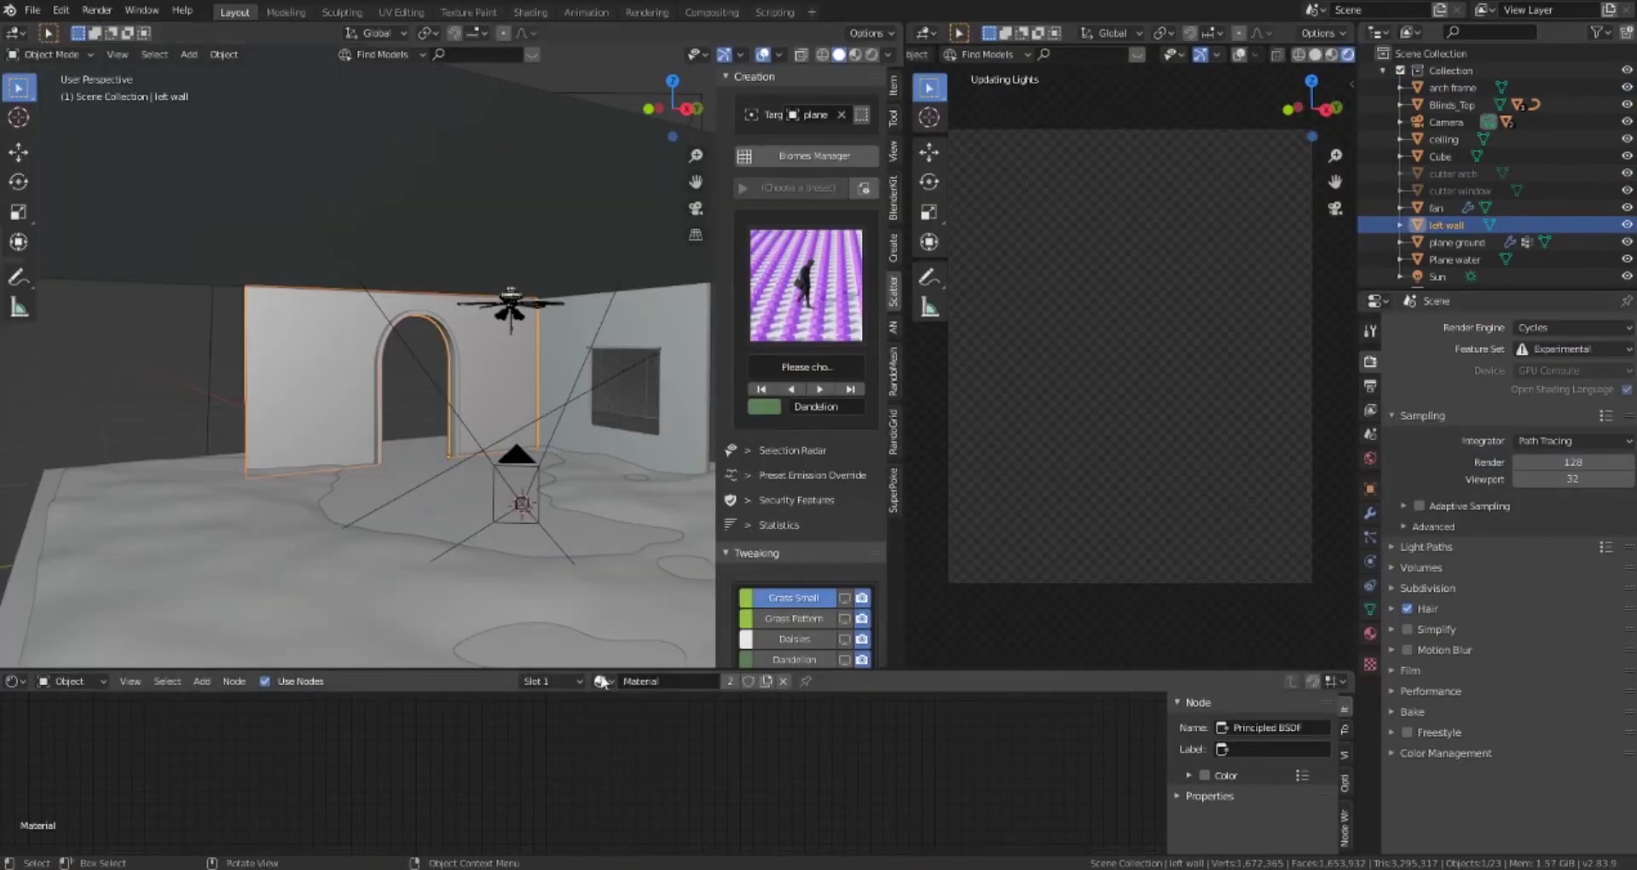
# Give the left wall Flaked_Paint with Cube Projection UVs, then give the window wall Flaked_Paint too
pyautogui.click(602, 680)
pyautogui.write('f')
pyautogui.click(654, 525)
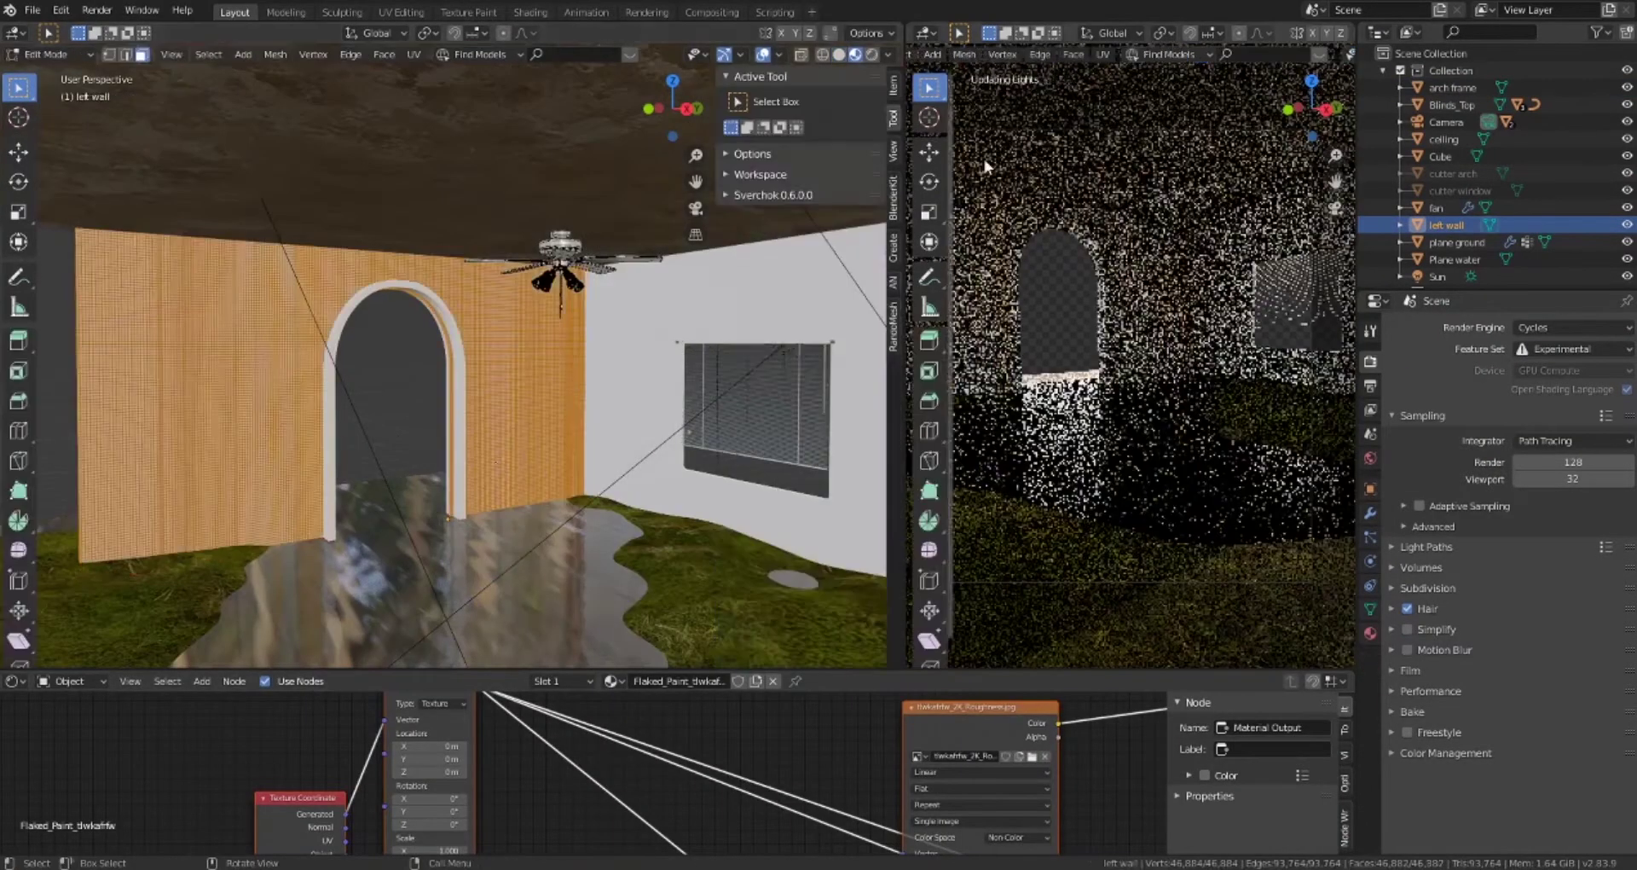
pyautogui.rightClick(387, 567)
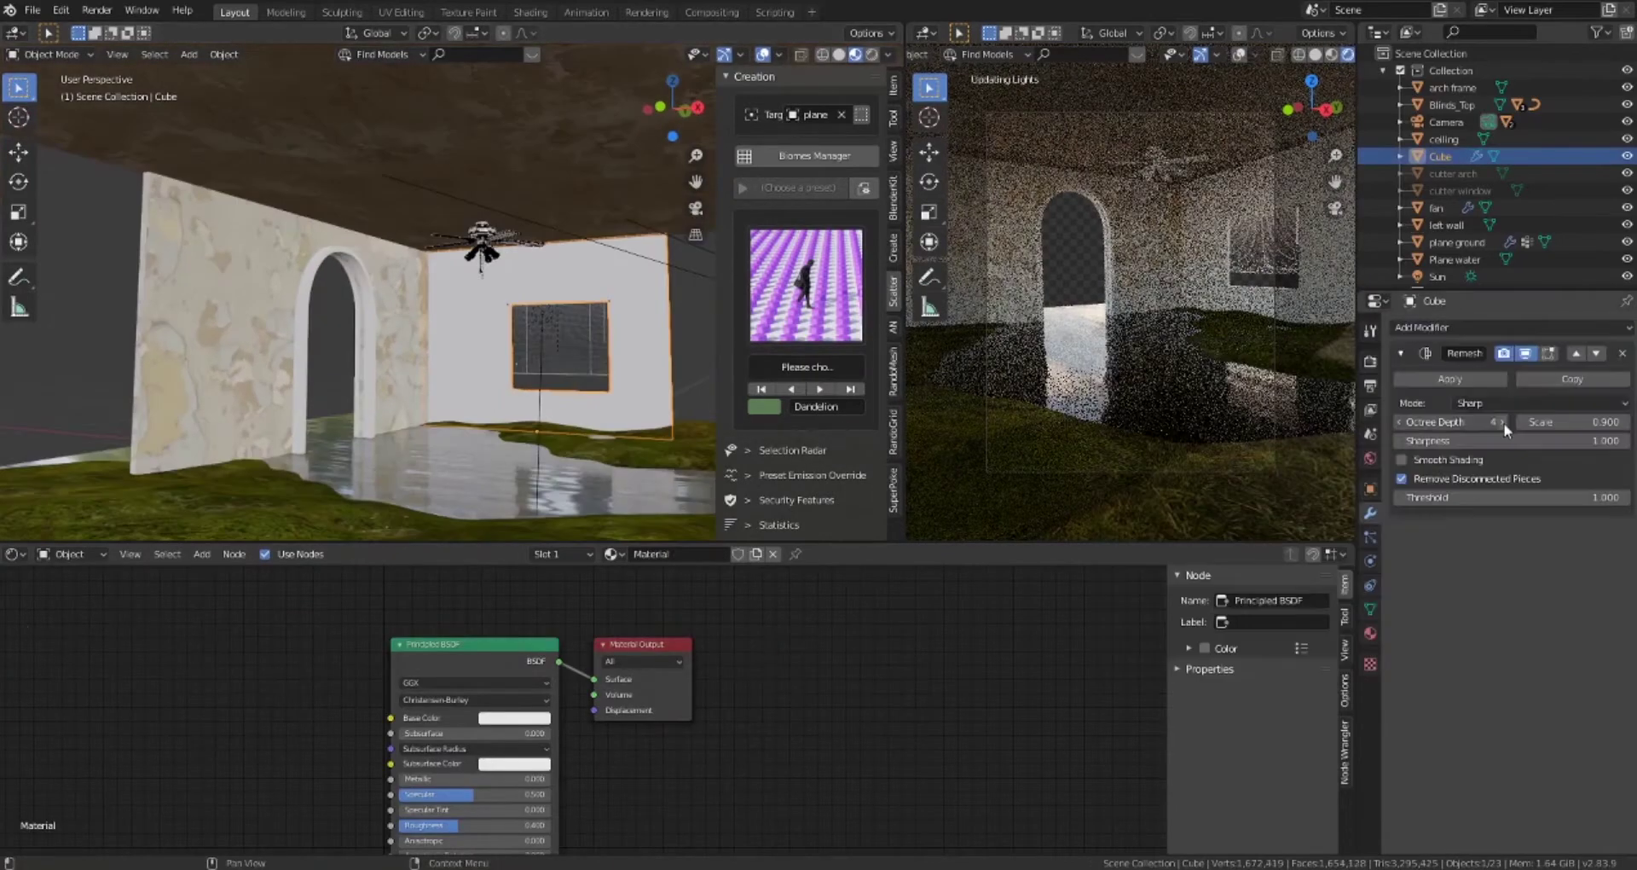
pyautogui.click(1370, 513)
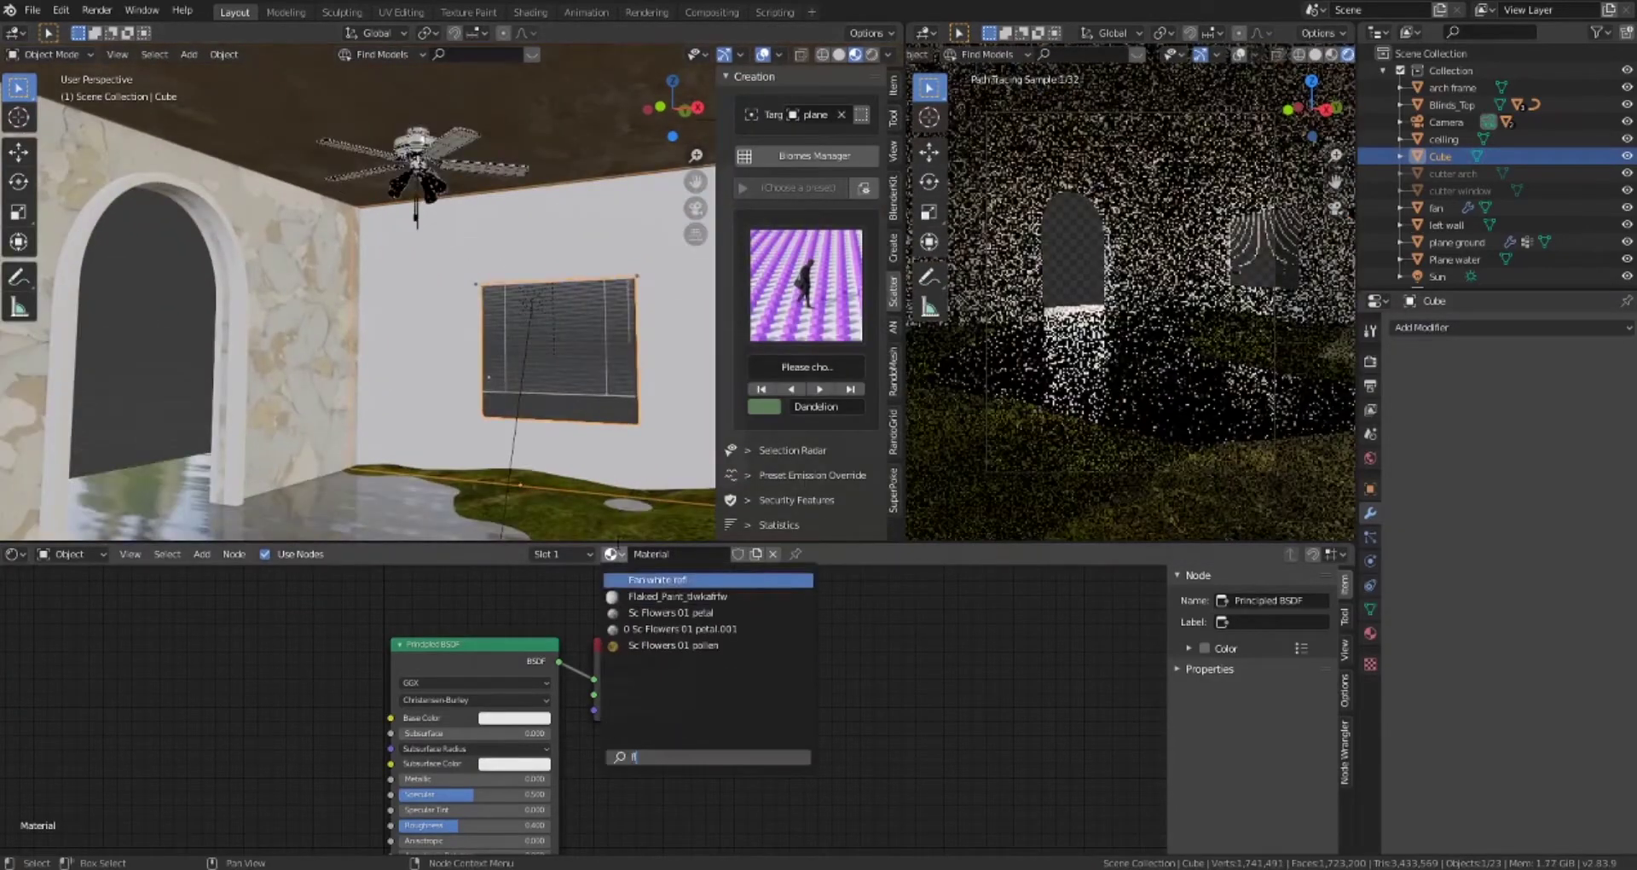
pyautogui.click(678, 596)
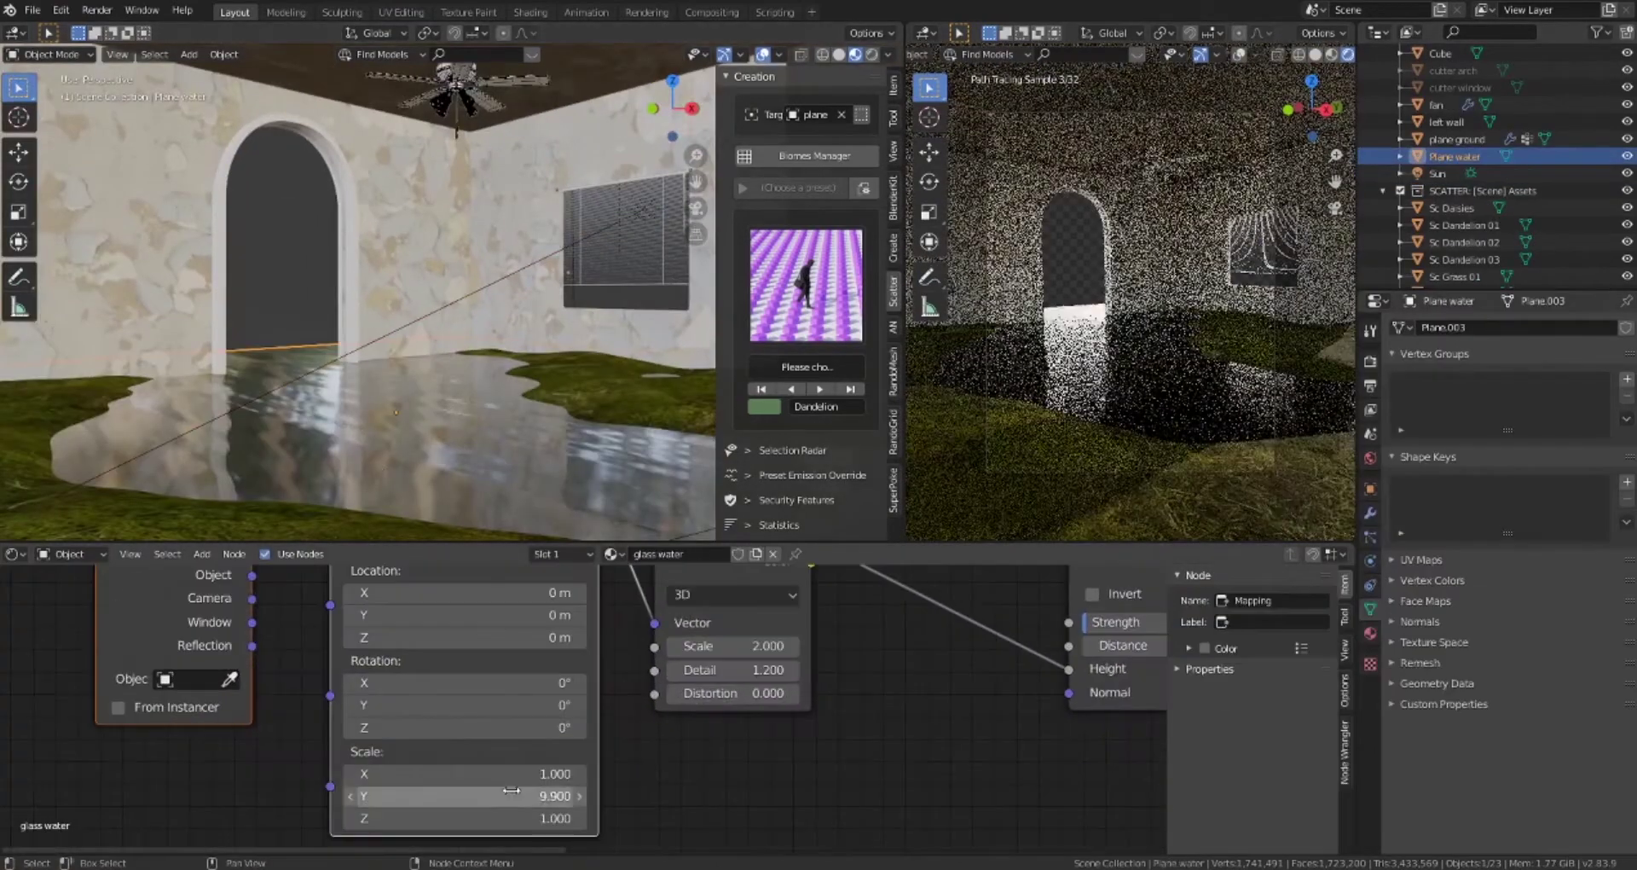
# Set the glass water Mapping Y scale to 9.9, inspect the fan in Edit Mode, then select the window wall
pyautogui.scroll(2, 726, 748)
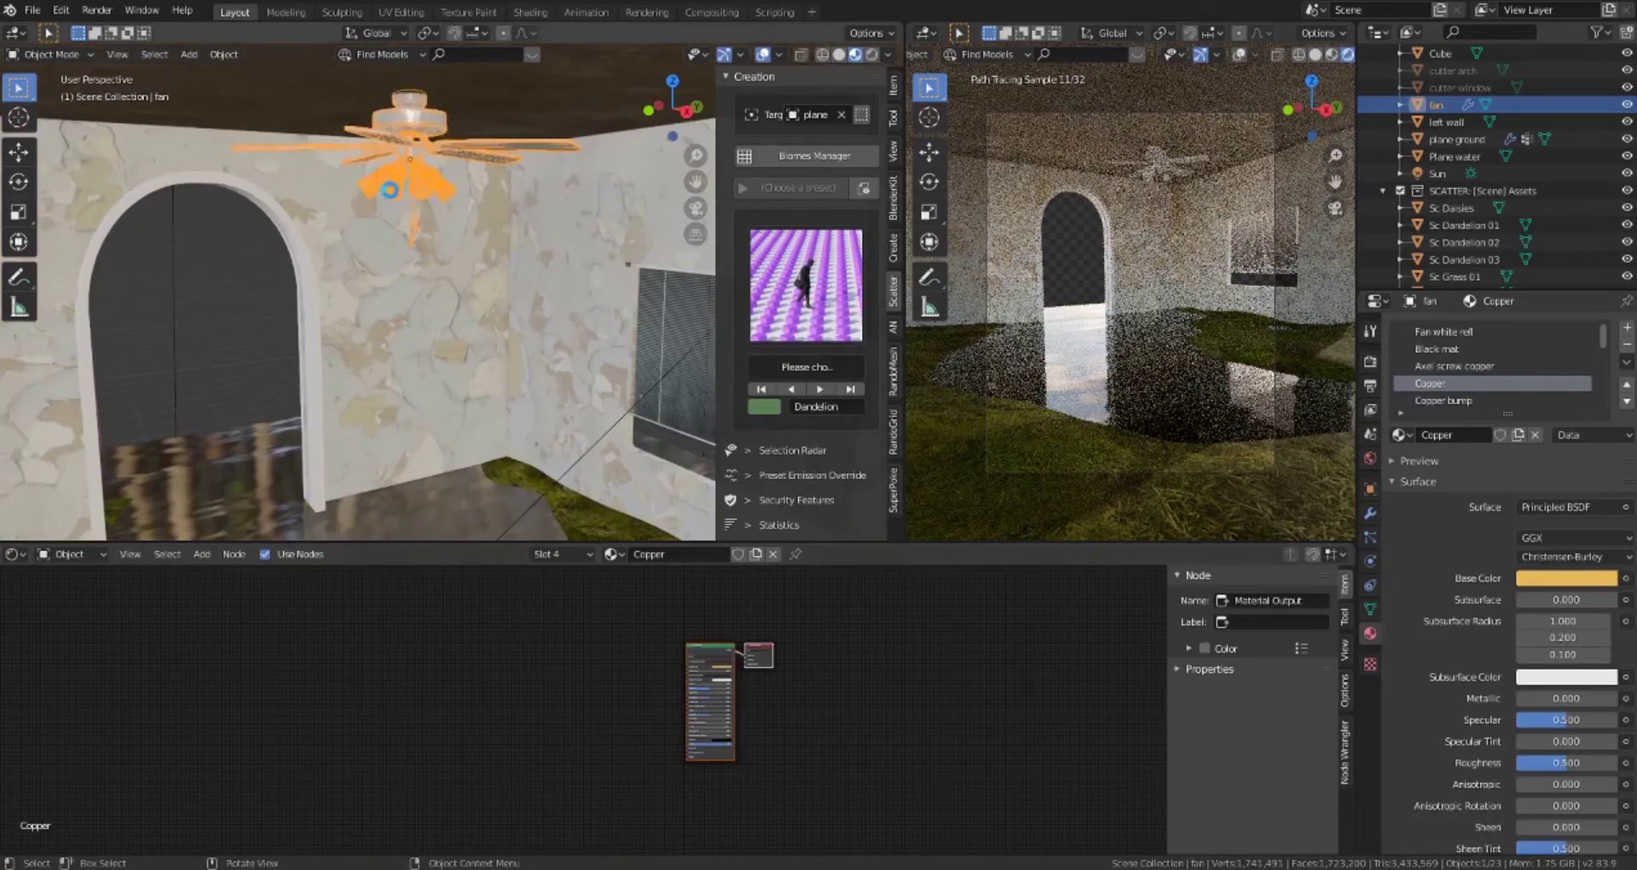
pyautogui.press('Tab')
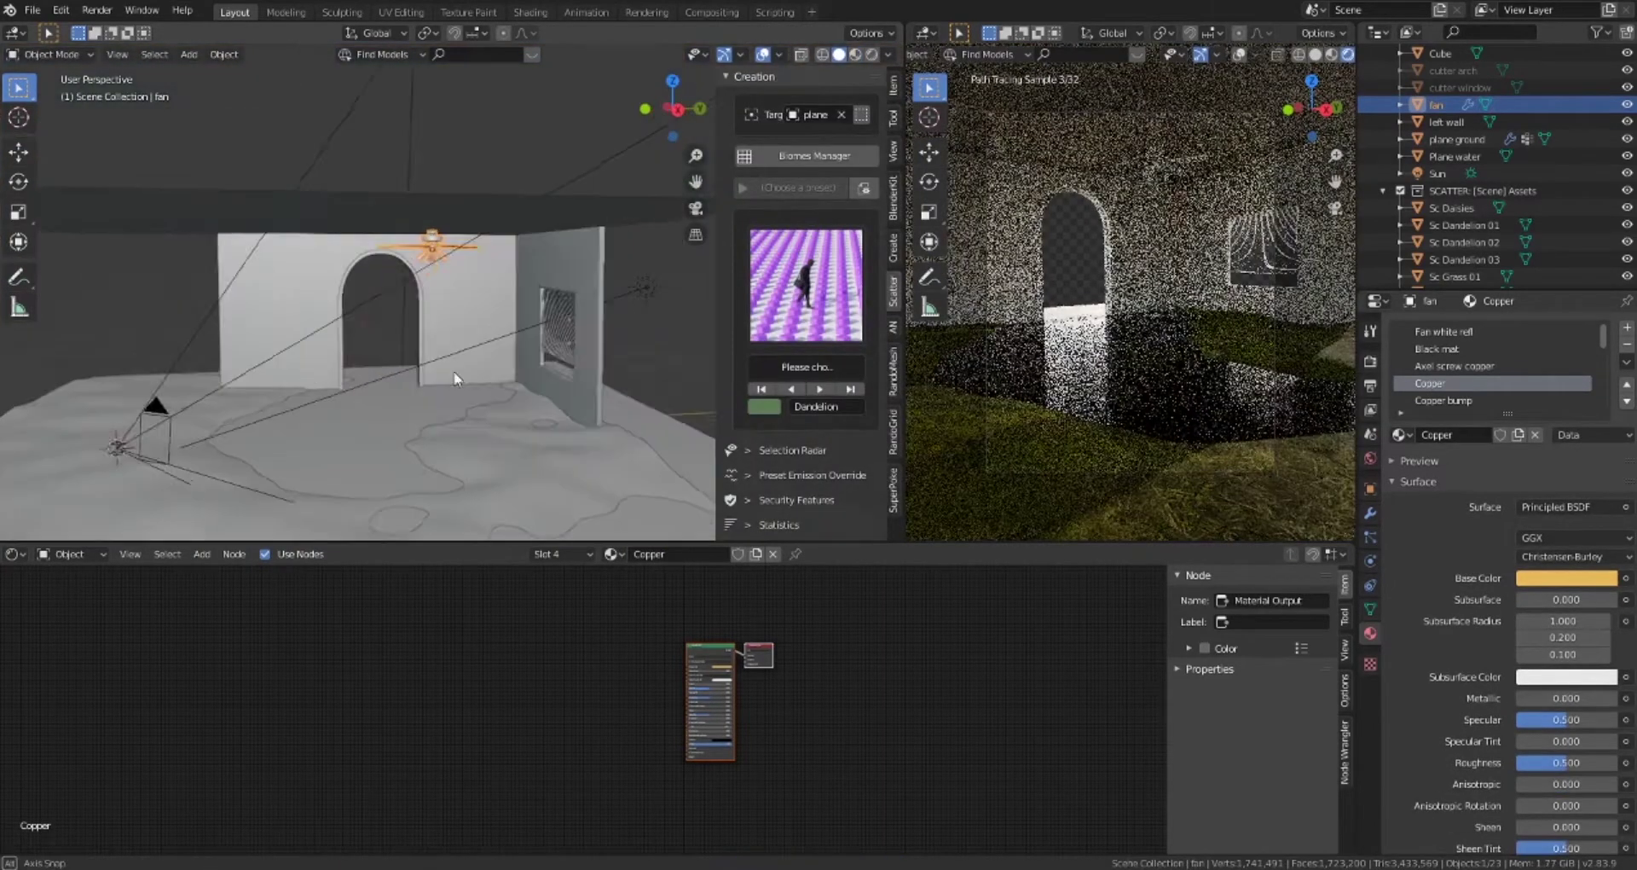
pyautogui.moveTo(567, 376); pyautogui.dragTo(488, 384, button='middle')
pyautogui.click(488, 383)
# Toggle the Dandelion scatter's viewport display and orbit to a frontal view of the wall
pyautogui.scroll(-5, 806, 342)
pyautogui.click(845, 446)
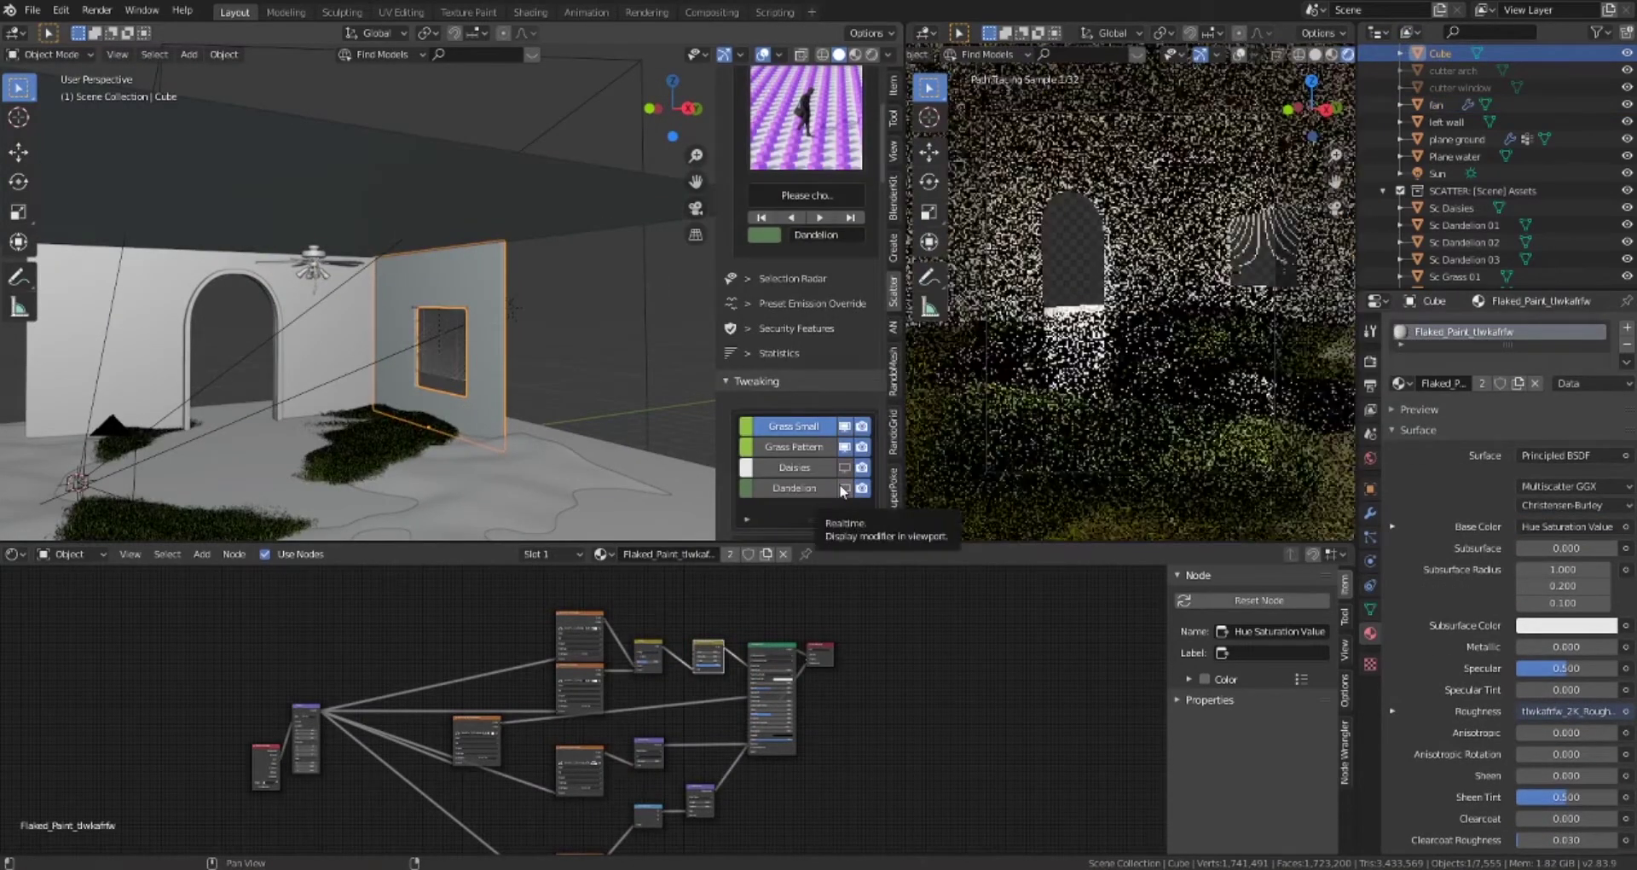
pyautogui.scroll(5, 614, 376)
pyautogui.moveTo(614, 376); pyautogui.dragTo(394, 365, button='middle')
pyautogui.scroll(-4, 585, 373)
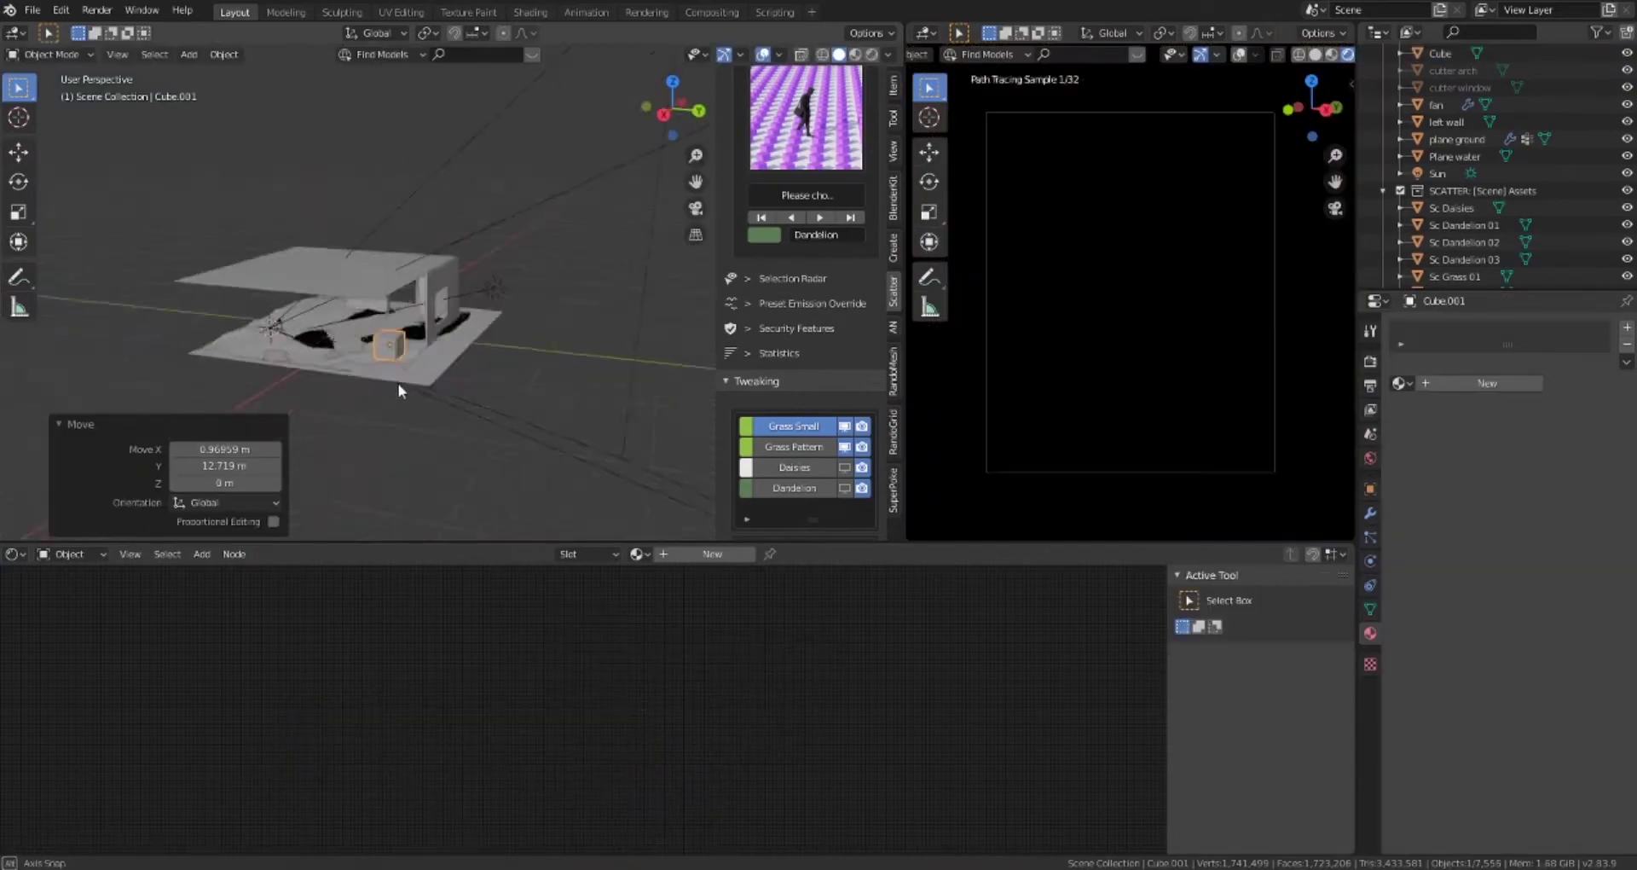
# Stretch the newly added cube to its new size and save the file
pyautogui.press('s')
pyautogui.click(532, 362)
pyautogui.moveTo(532, 362)
pyautogui.mouseDown(button='middle')
pyautogui.moveTo(478, 401)
pyautogui.moveTo(444, 365)
pyautogui.moveTo(511, 366)
pyautogui.mouseUp(button='middle')
pyautogui.scroll(6, 467, 417)
pyautogui.hotkey('ctrl', 's')
# Switch to camera view and limit rendering to a render region
pyautogui.press('KP_0')
pyautogui.click(1370, 386)
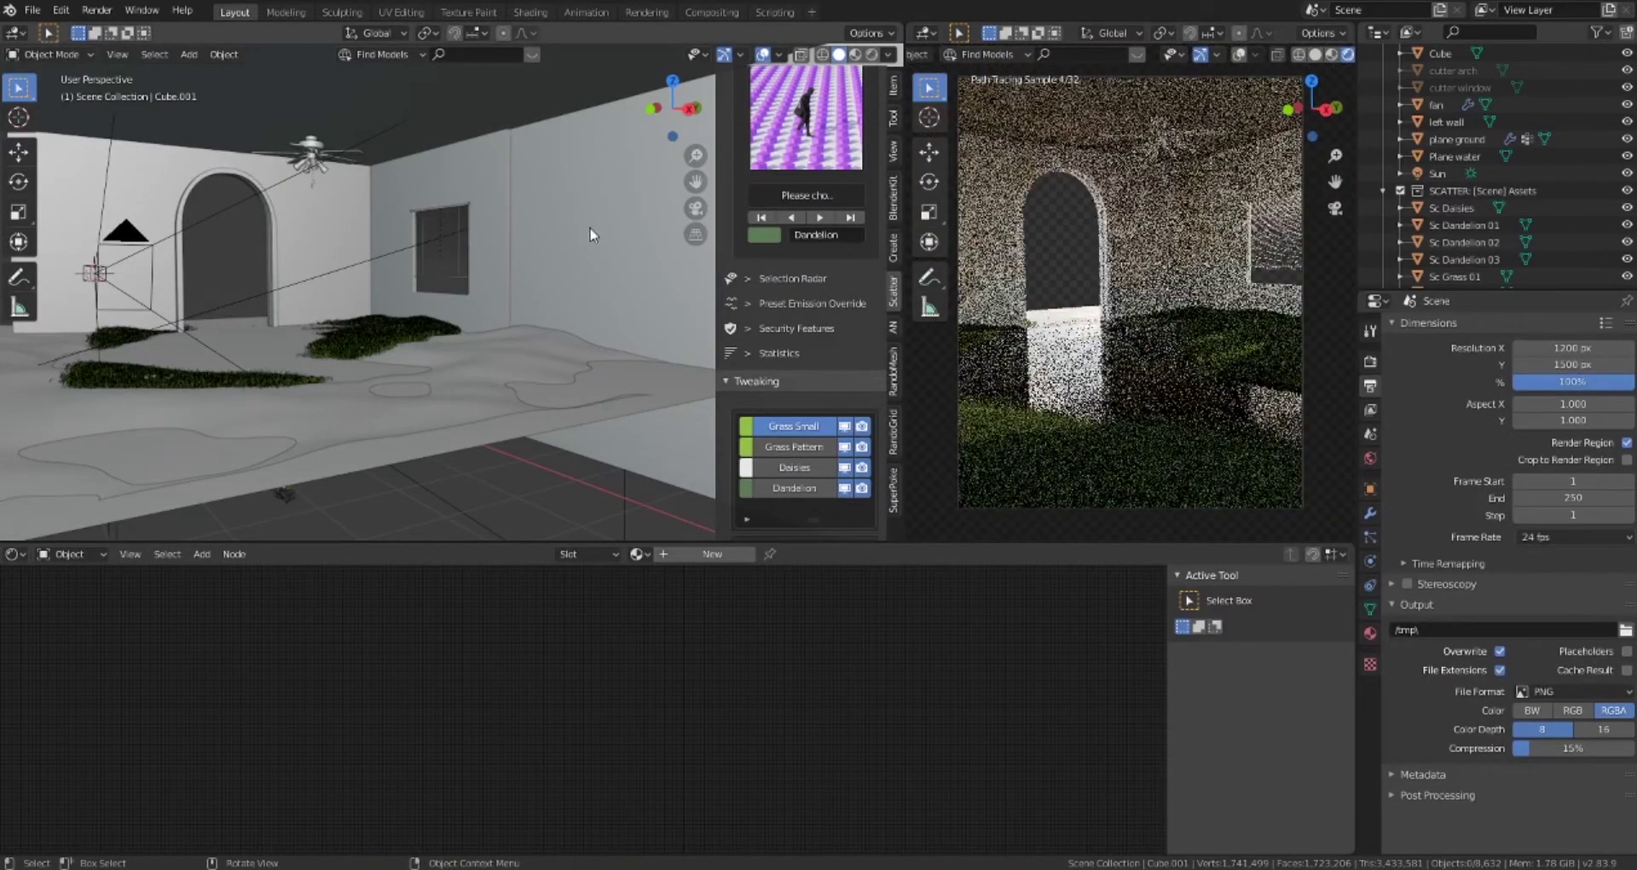
pyautogui.moveTo(592, 234); pyautogui.dragTo(682, 358, button='middle')
pyautogui.scroll(-8, 797, 454)
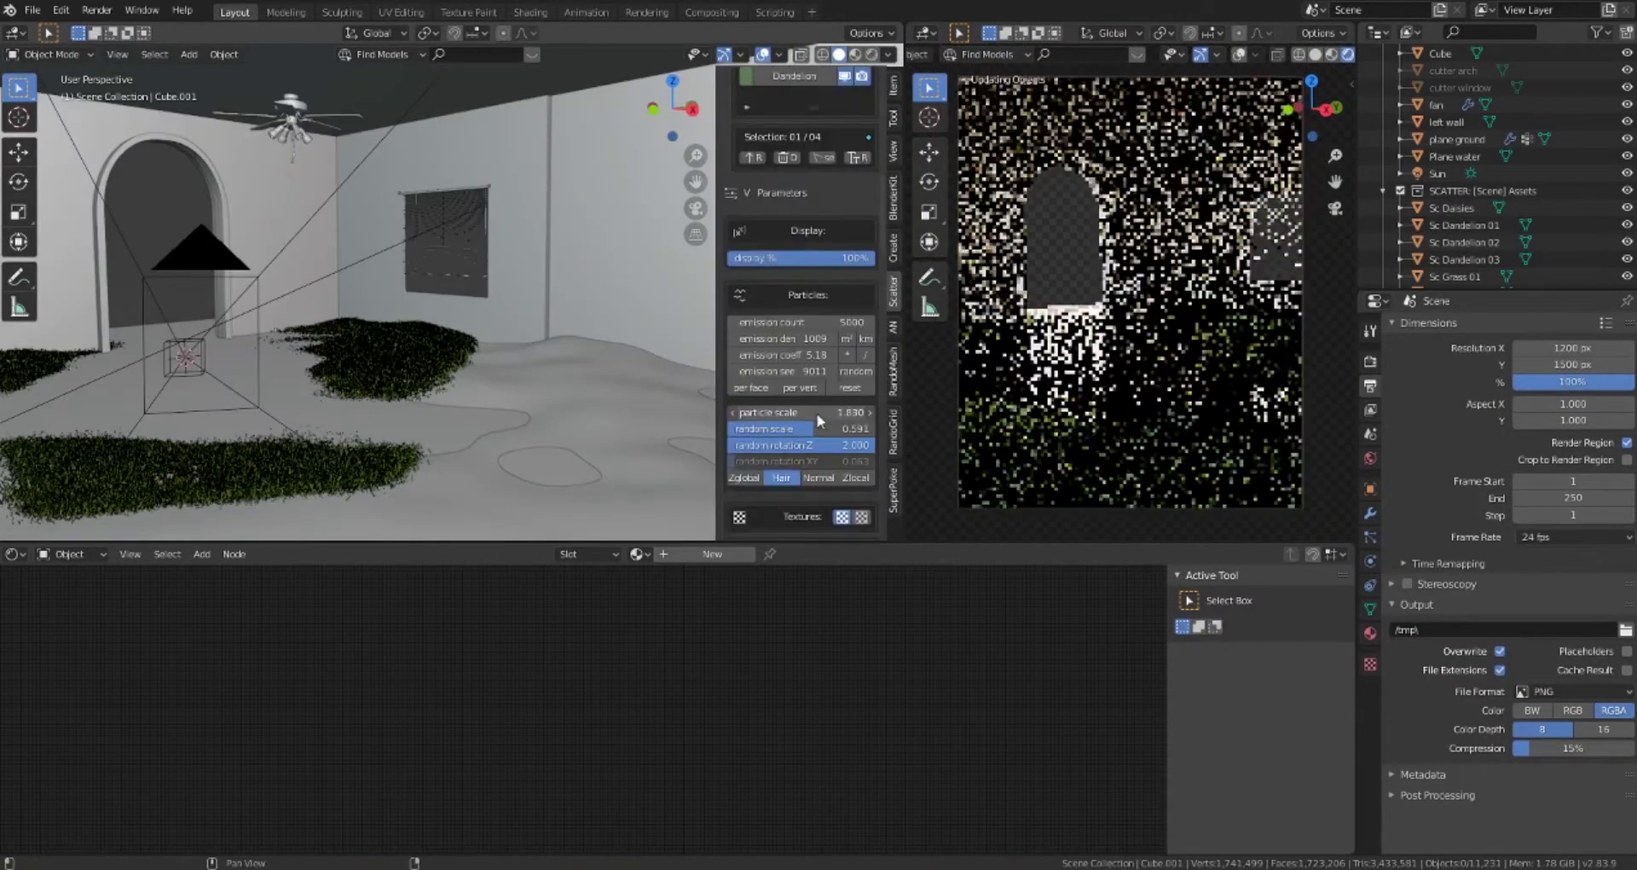
pyautogui.moveTo(444, 426); pyautogui.dragTo(336, 473, button='middle')
pyautogui.scroll(4, 336, 472)
# Set the Daisies particle scale to 2 and emission count to 1800, then save
pyautogui.click(802, 412)
pyautogui.write('4')
pyautogui.press('Return')
pyautogui.click(801, 323)
pyautogui.write('1500')
pyautogui.press('Return')
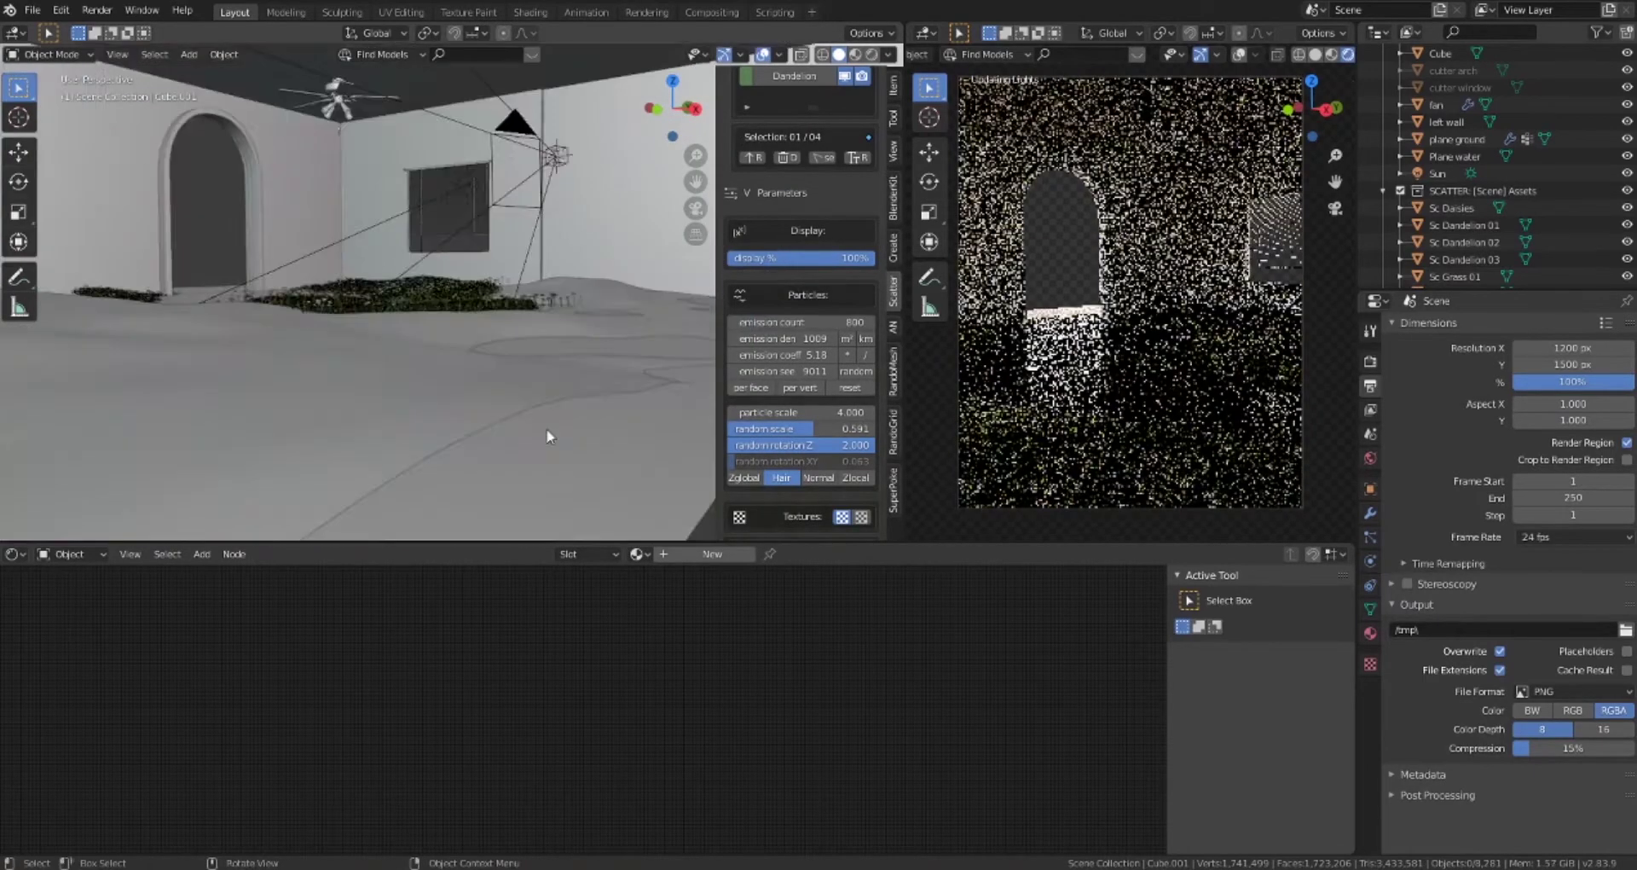
pyautogui.scroll(5, 469, 443)
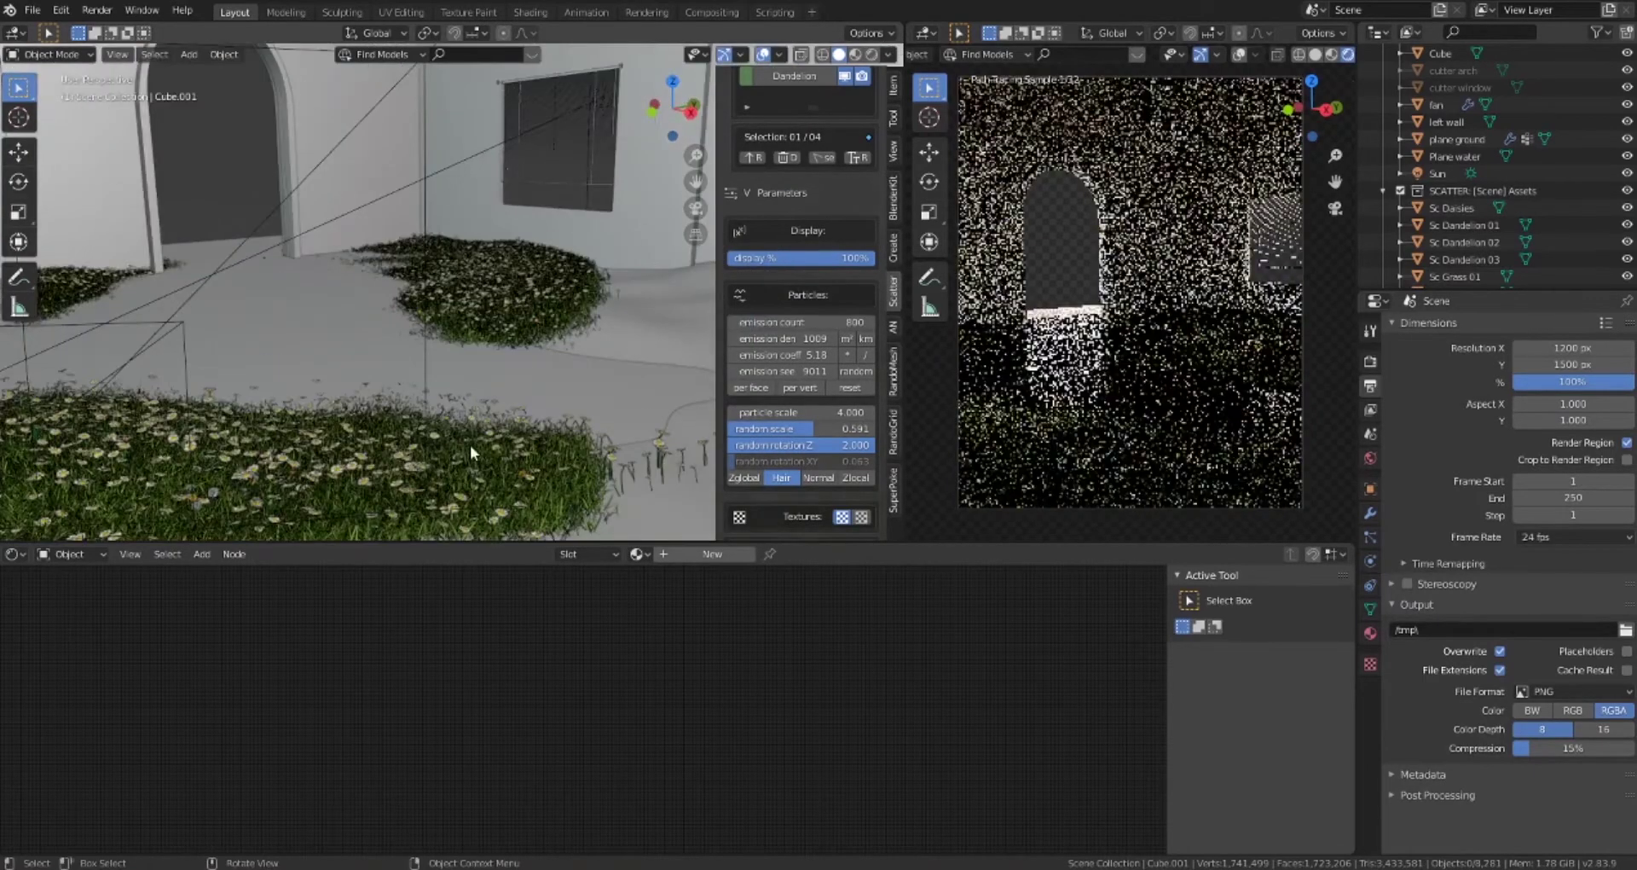
pyautogui.click(802, 446)
pyautogui.write('2')
pyautogui.press('Return')
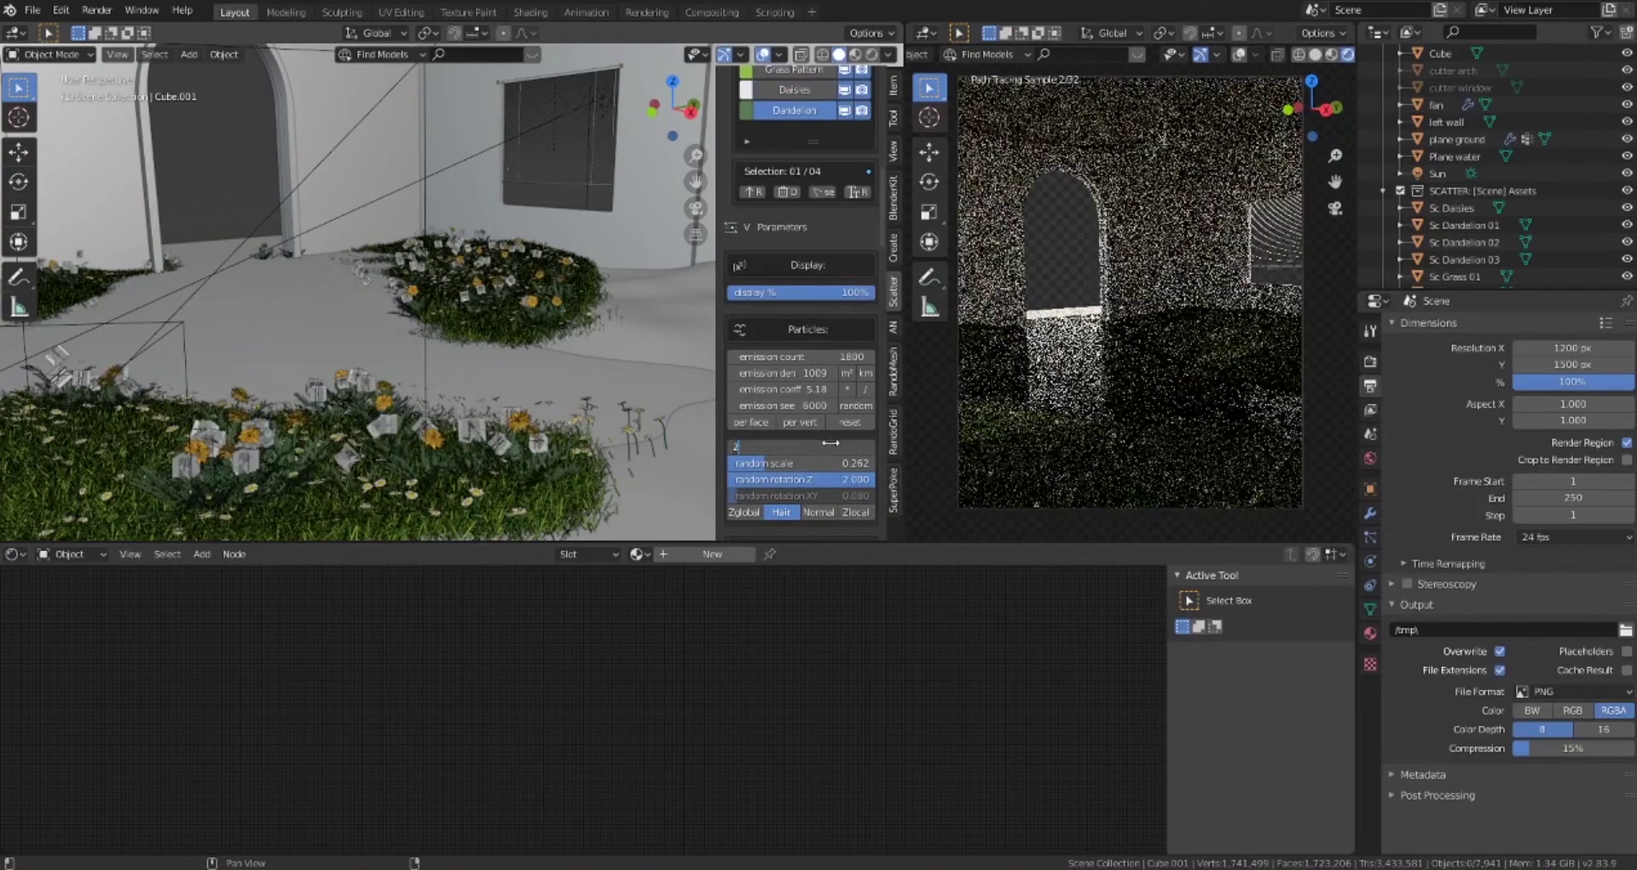
pyautogui.hotkey('ctrl', 's')
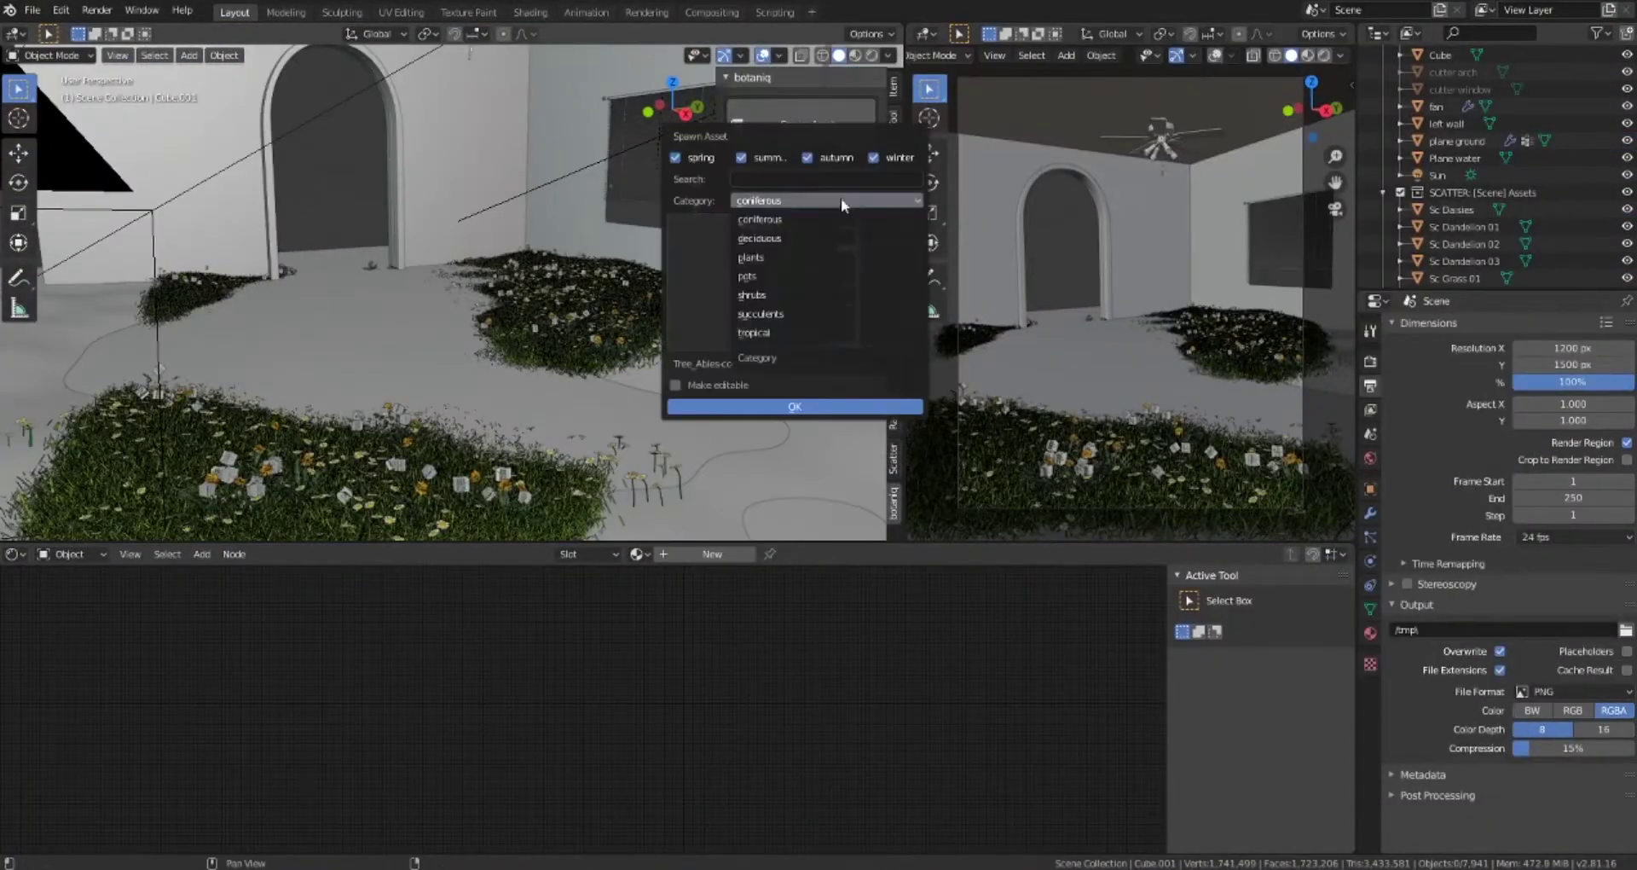
# Spawn a Botaniq Sabal palm from the tropical plants and place it inside the room
pyautogui.click(793, 281)
pyautogui.click(1342, 655)
pyautogui.click(795, 406)
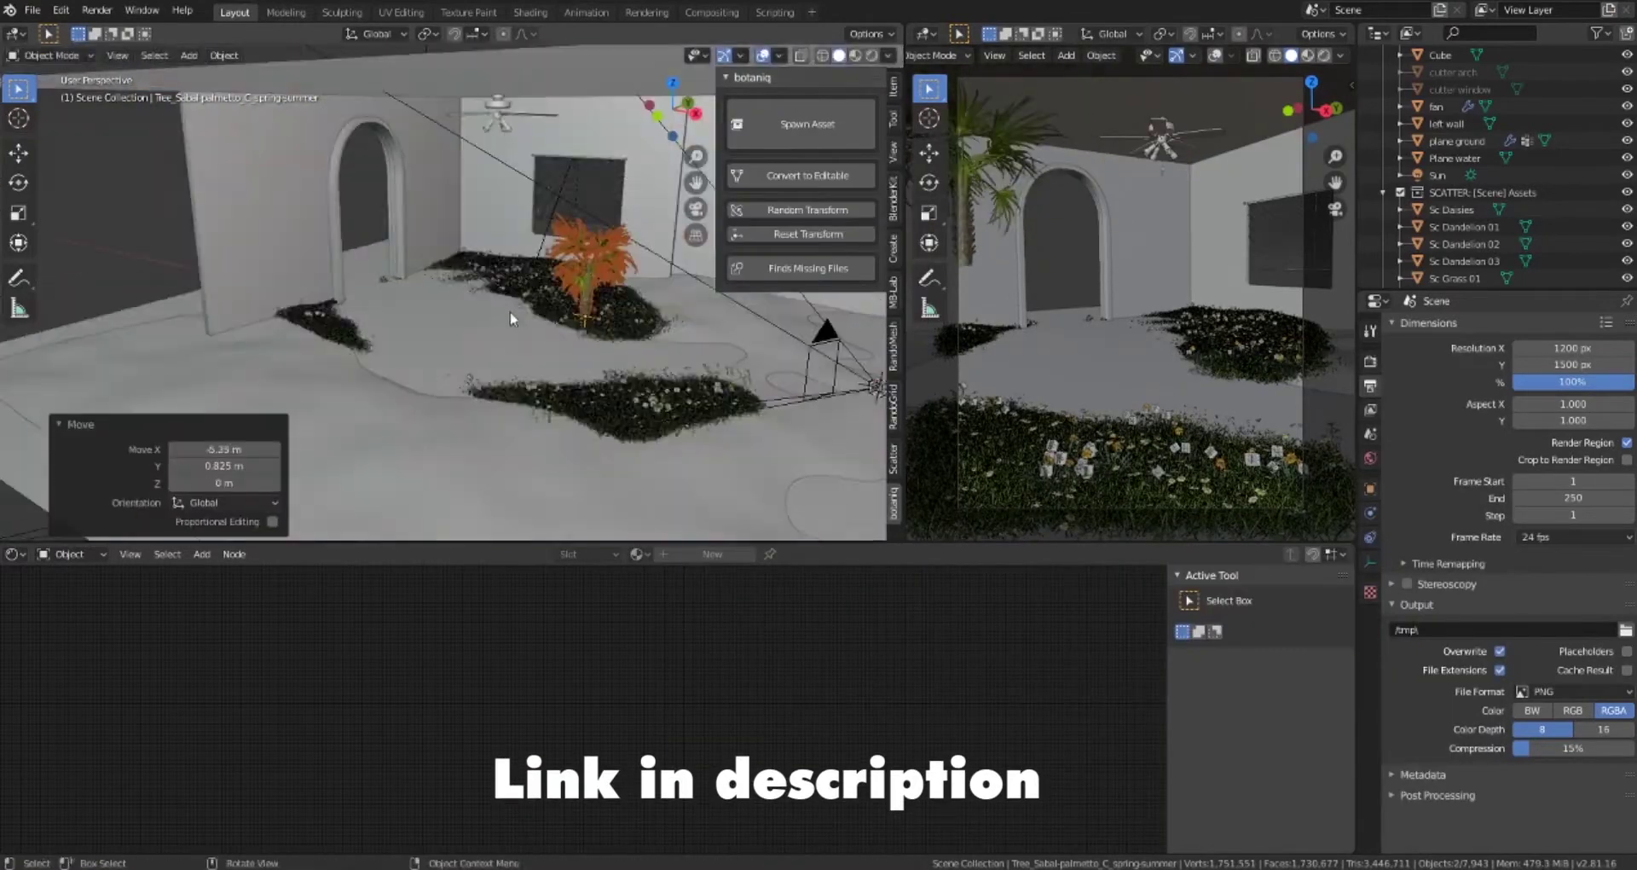
pyautogui.click(549, 317)
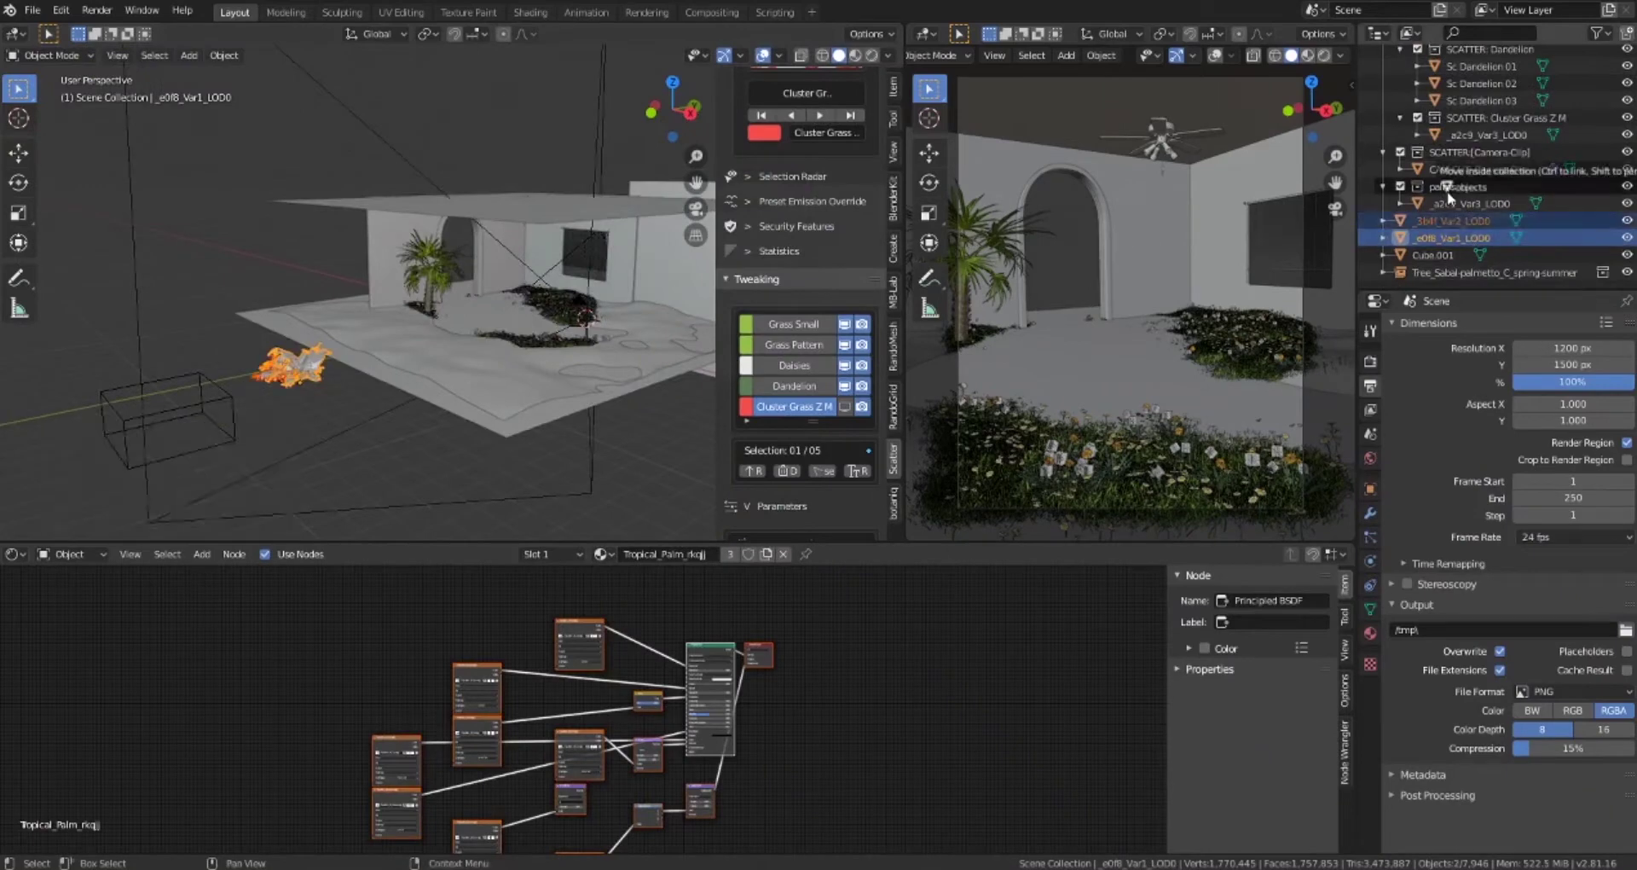
# Paint a new Cluster Grass scatter onto the room floor
pyautogui.scroll(-5, 820, 396)
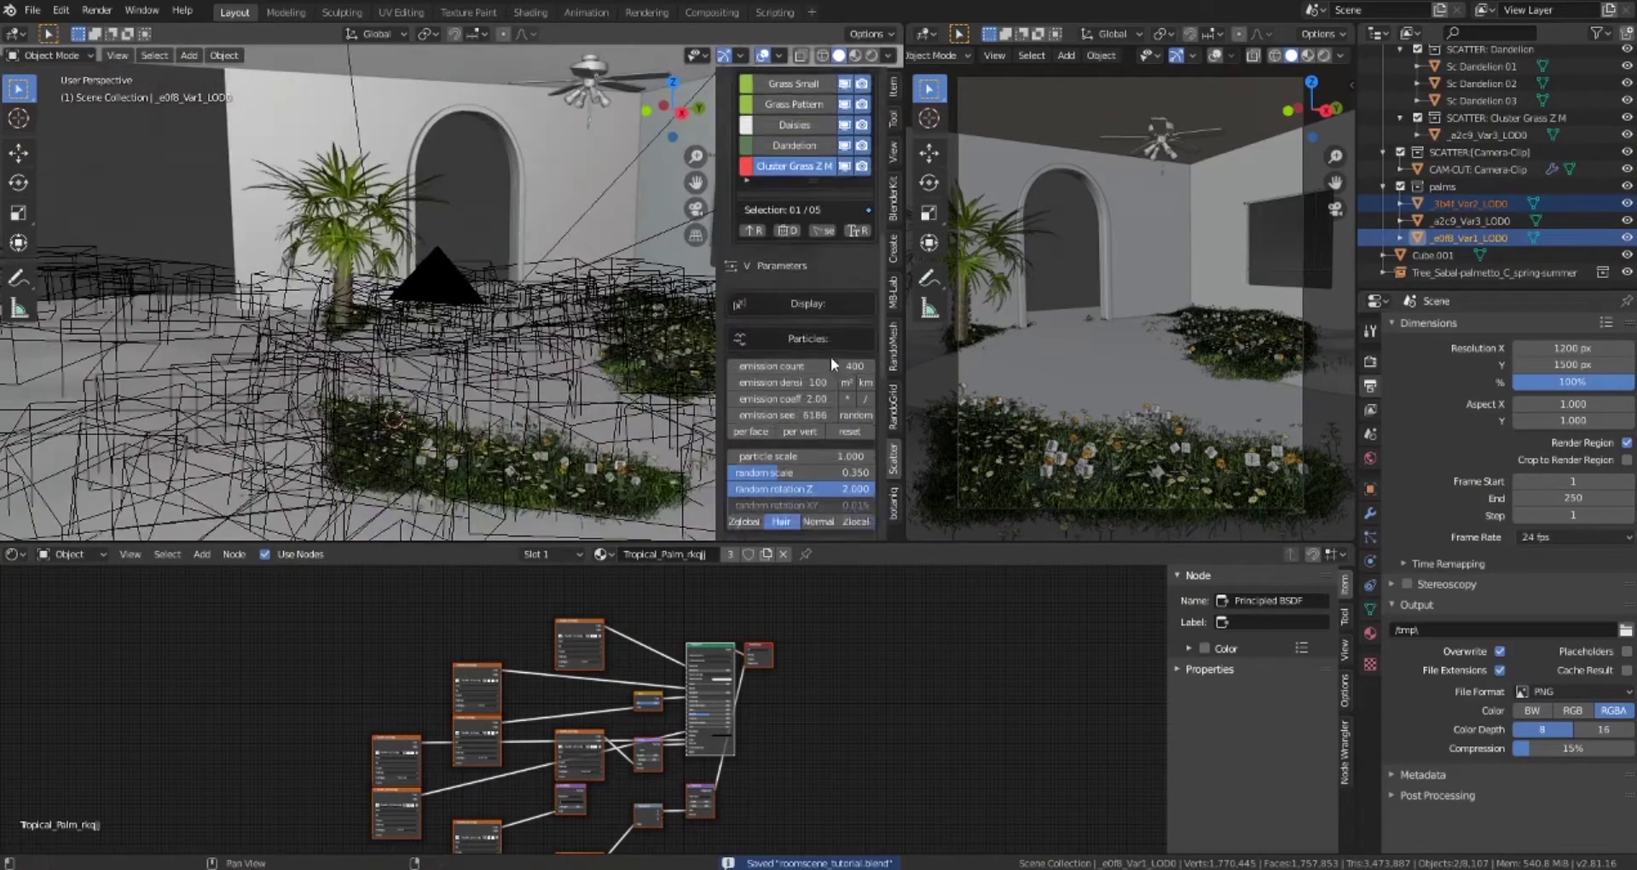
pyautogui.scroll(-5, 830, 357)
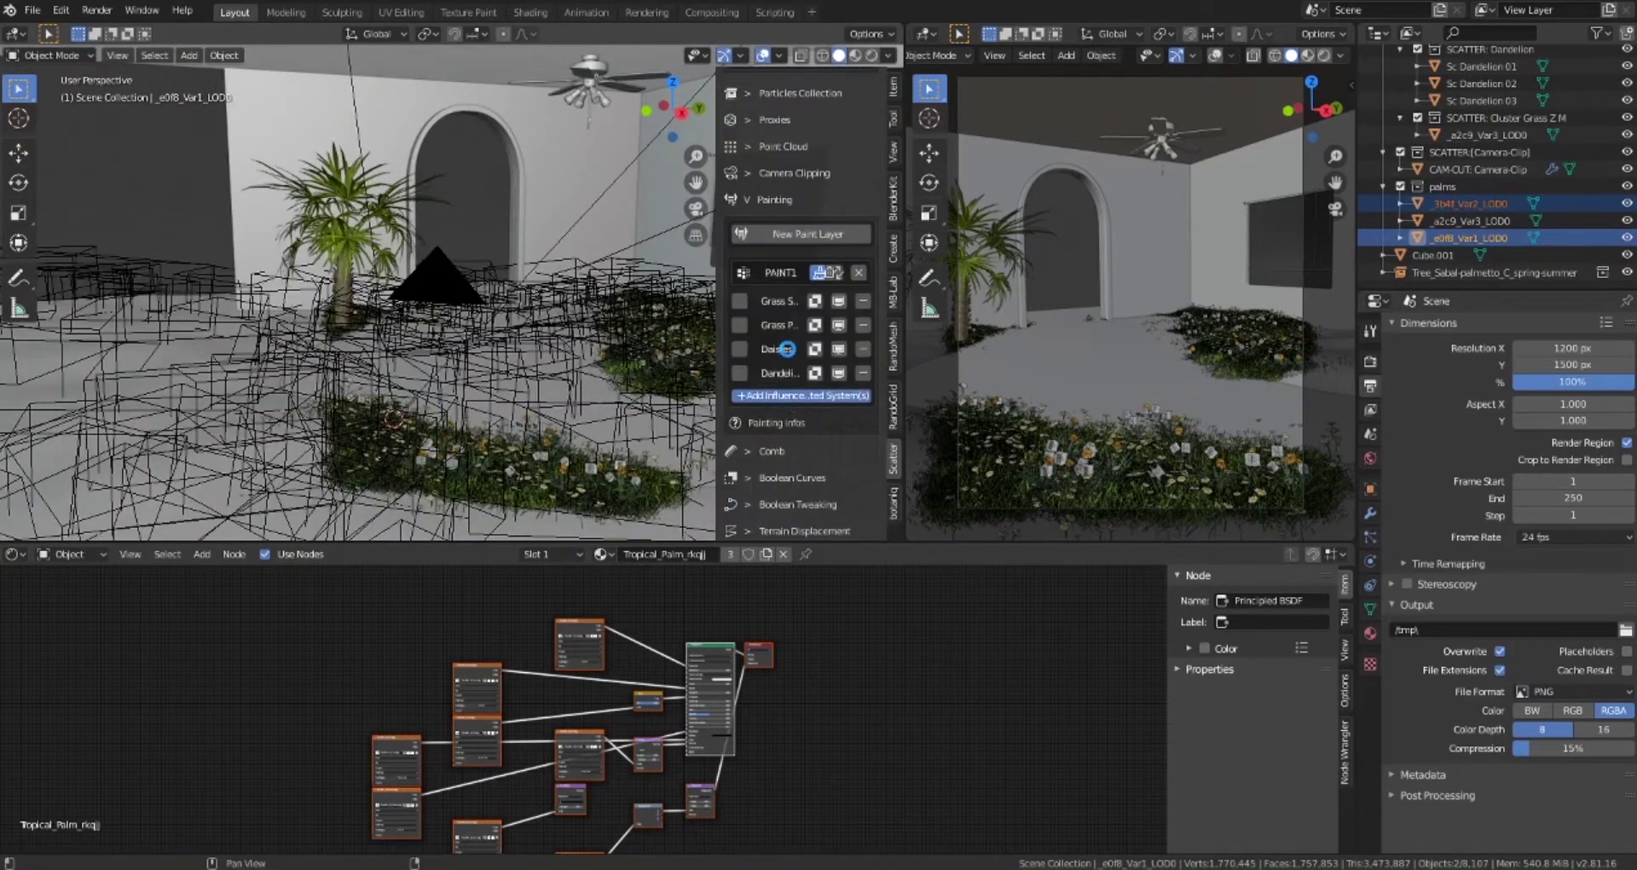
pyautogui.click(601, 340)
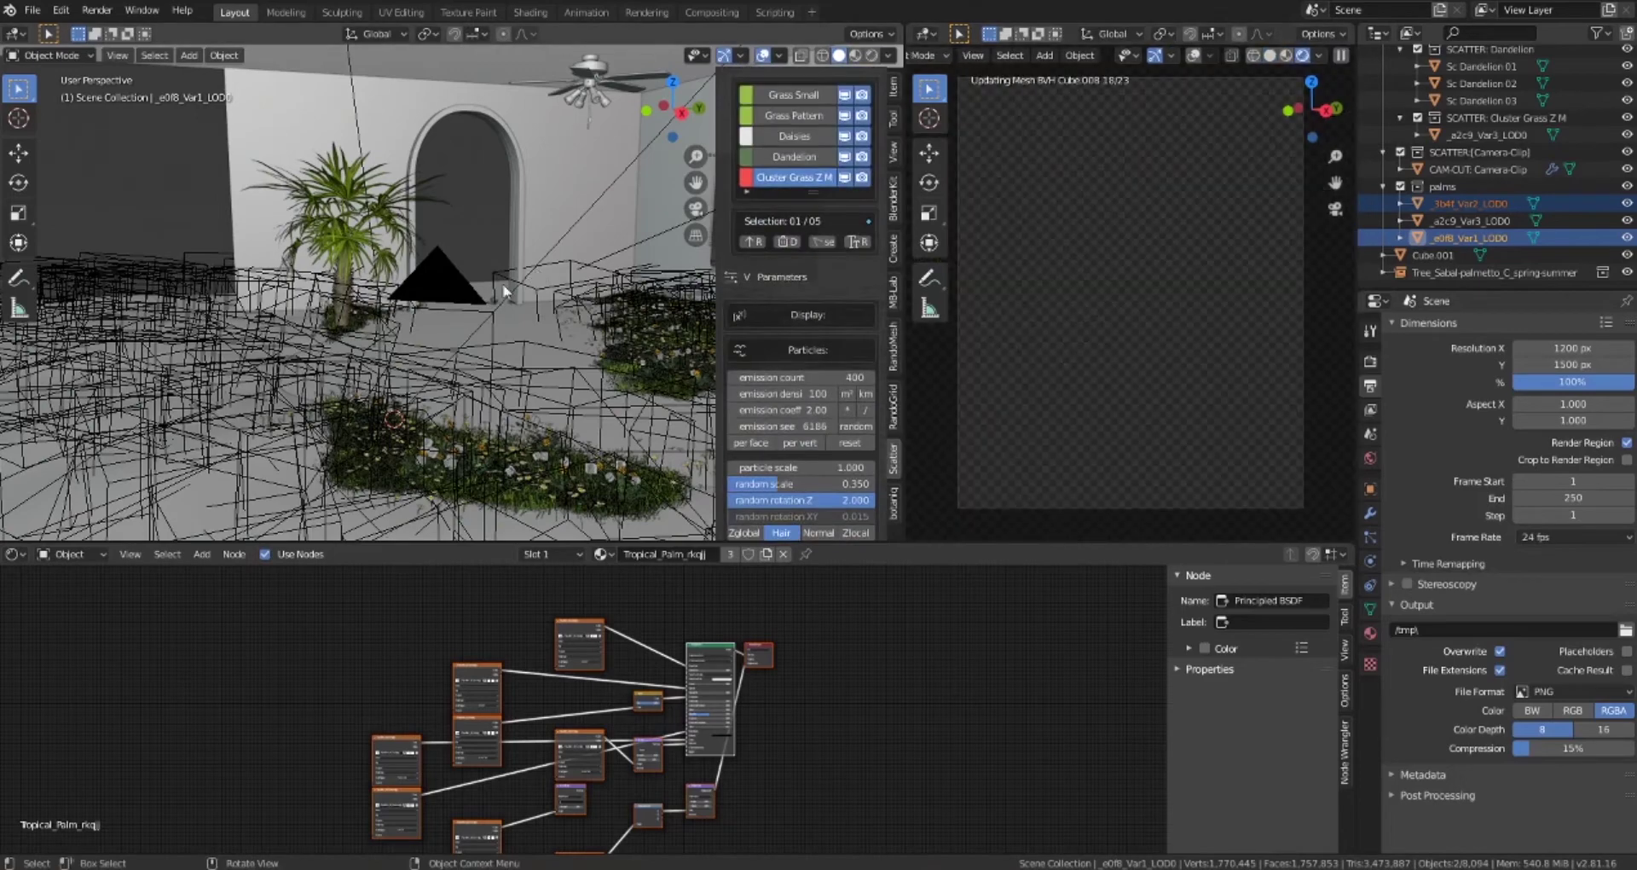
pyautogui.moveTo(503, 291); pyautogui.dragTo(493, 345, button='middle')
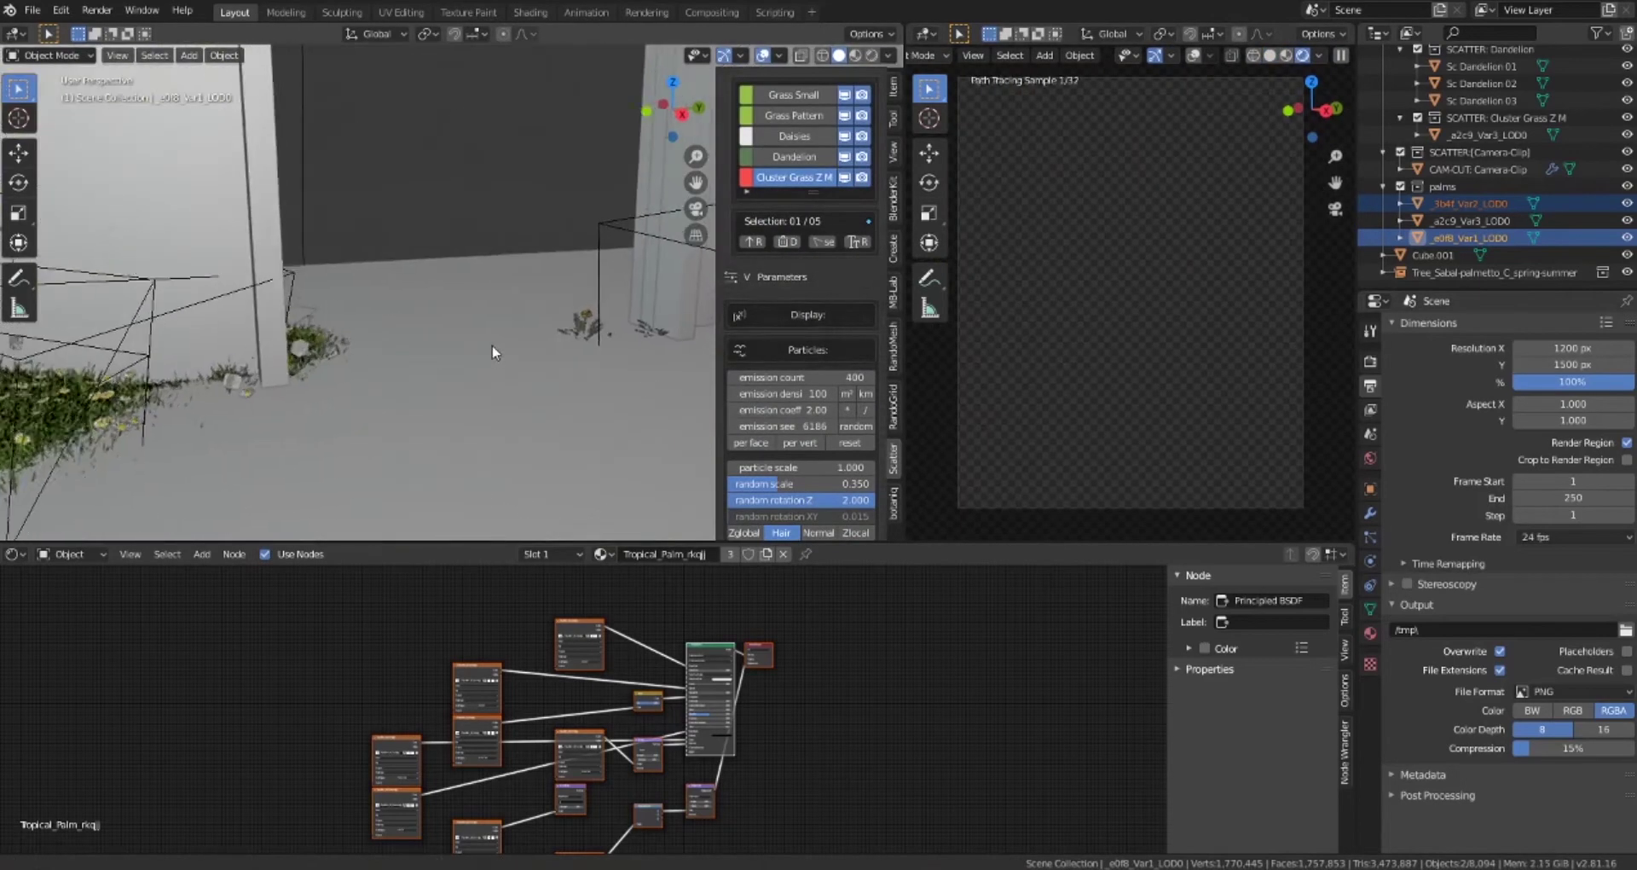
pyautogui.keyDown('shift'); pyautogui.moveTo(858, 159); pyautogui.dragTo(850, 179, button='middle'); pyautogui.keyUp('shift')
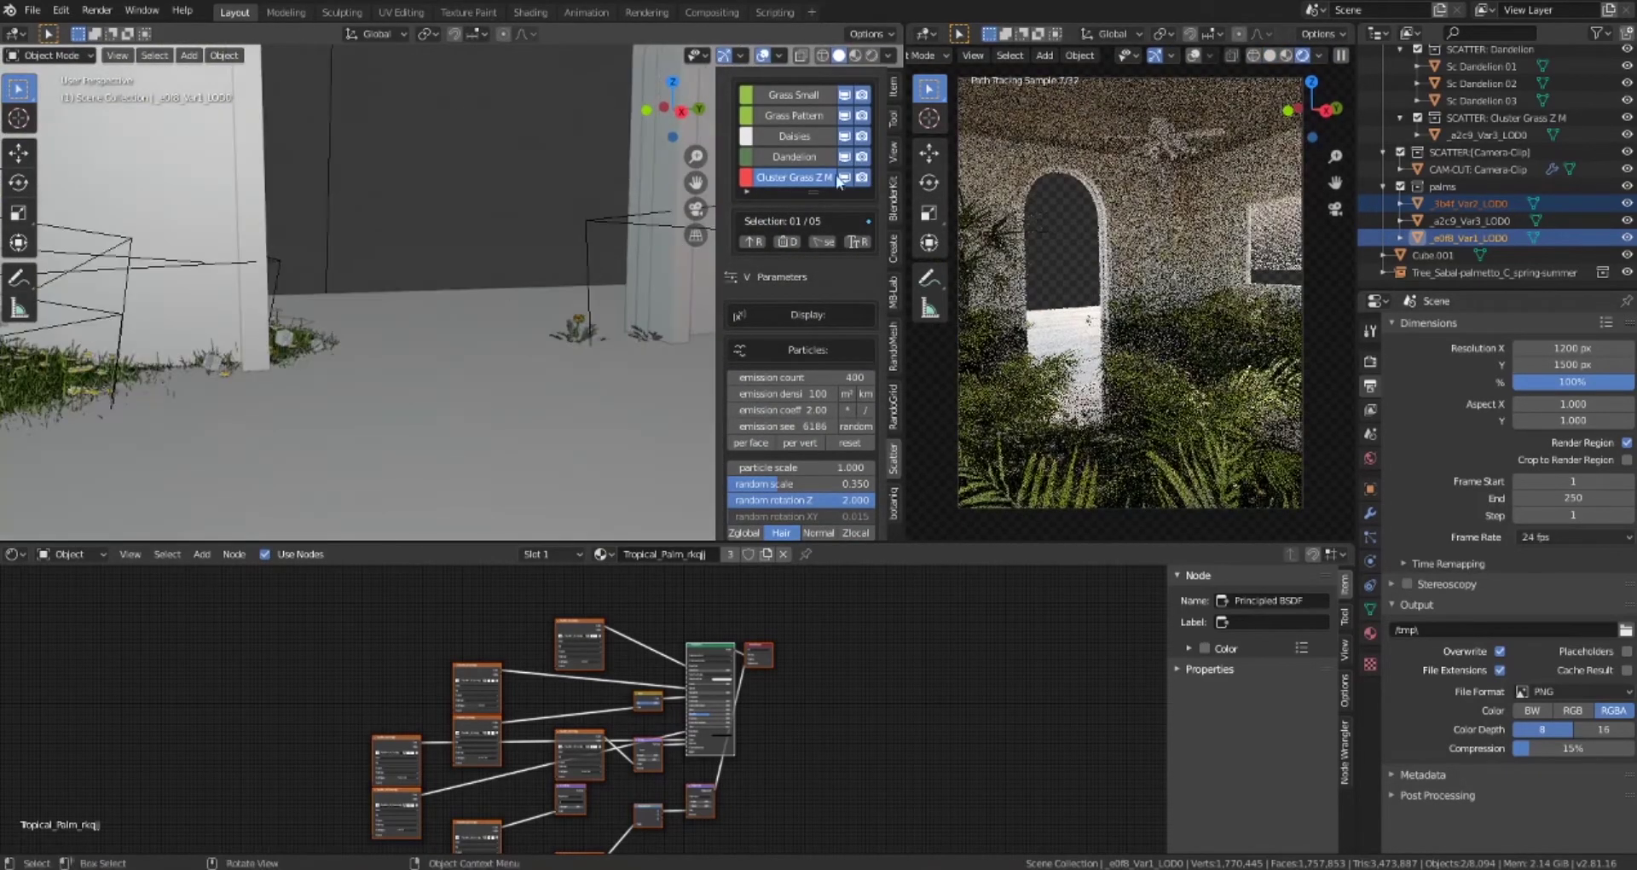
# Hide all five scatter systems from the viewport, save, and return to Object Mode
pyautogui.click(847, 168)
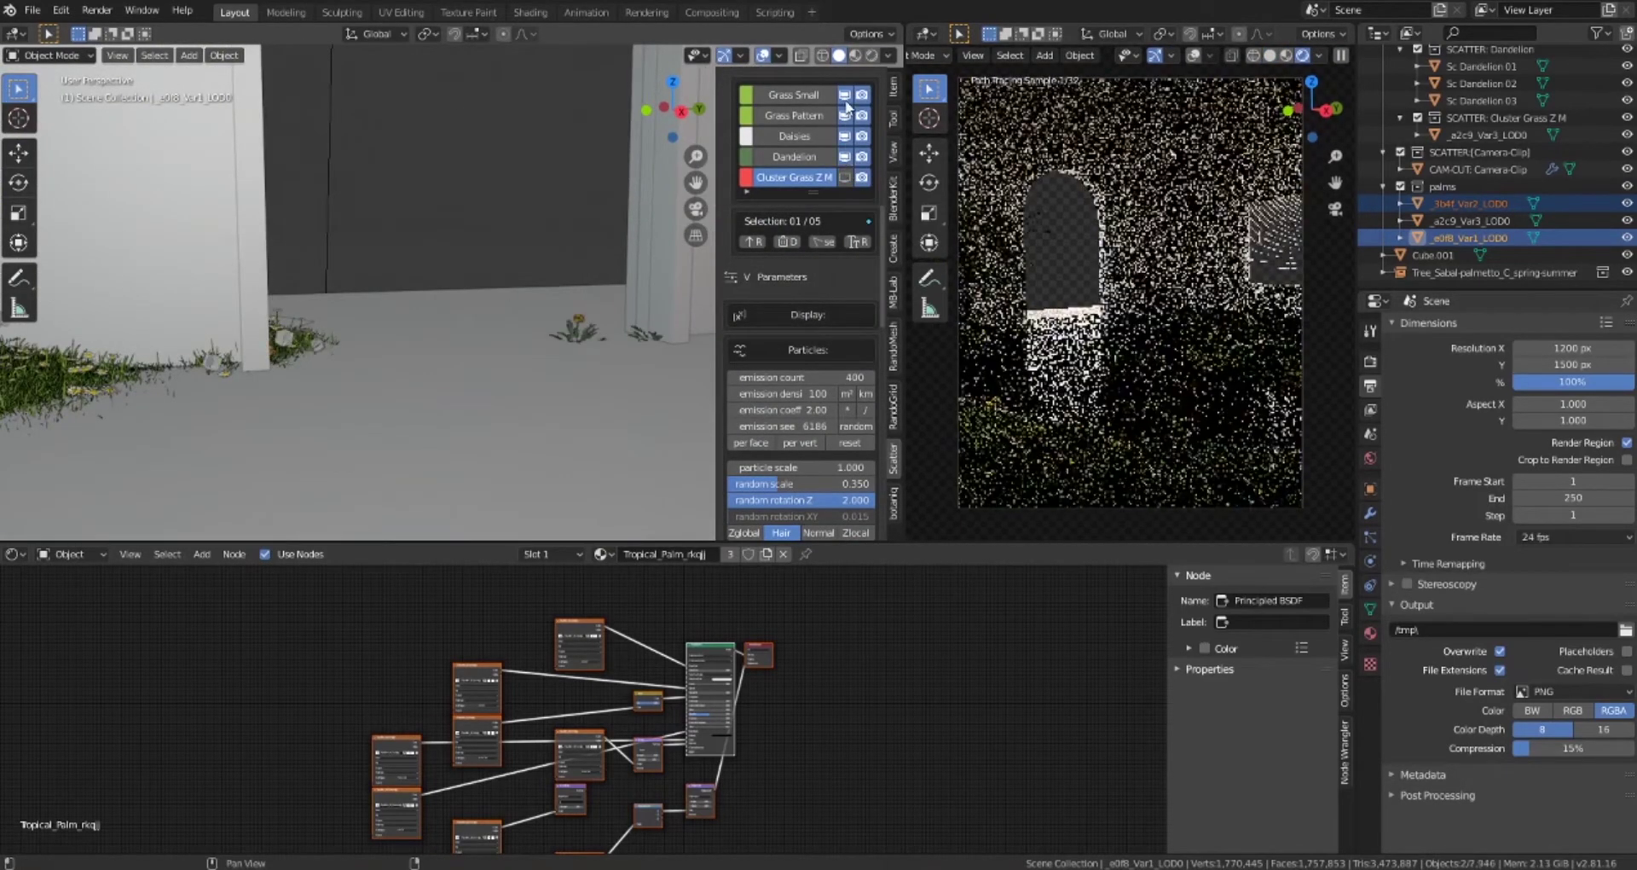
pyautogui.moveTo(512, 342); pyautogui.dragTo(545, 392, button='middle')
pyautogui.hotkey('ctrl', 's')
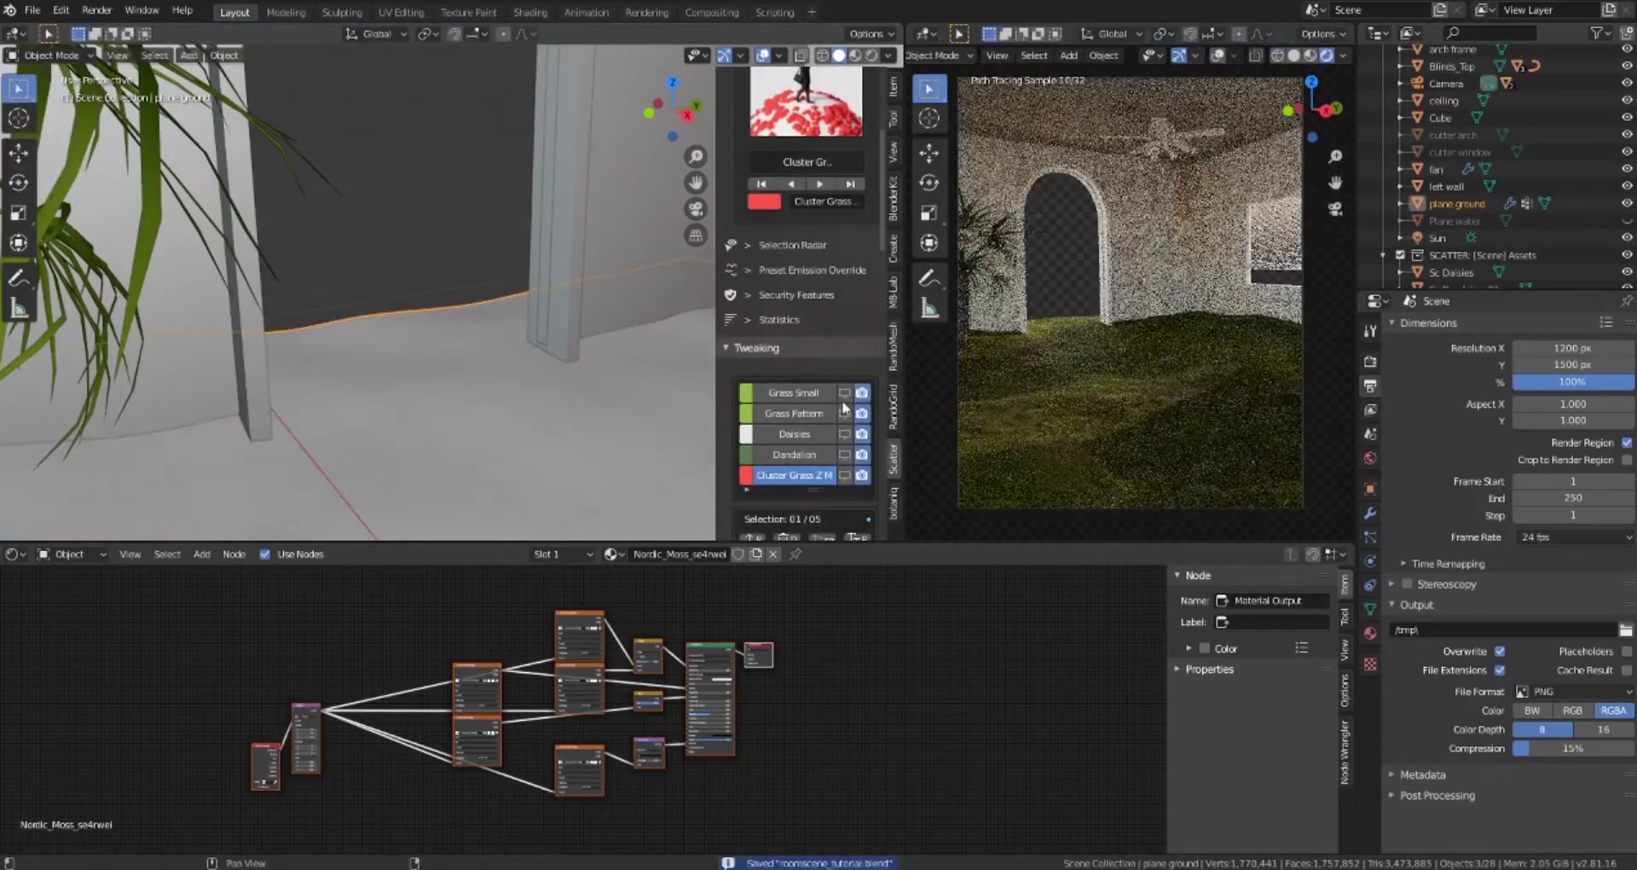
pyautogui.click(844, 392)
pyautogui.click(844, 413)
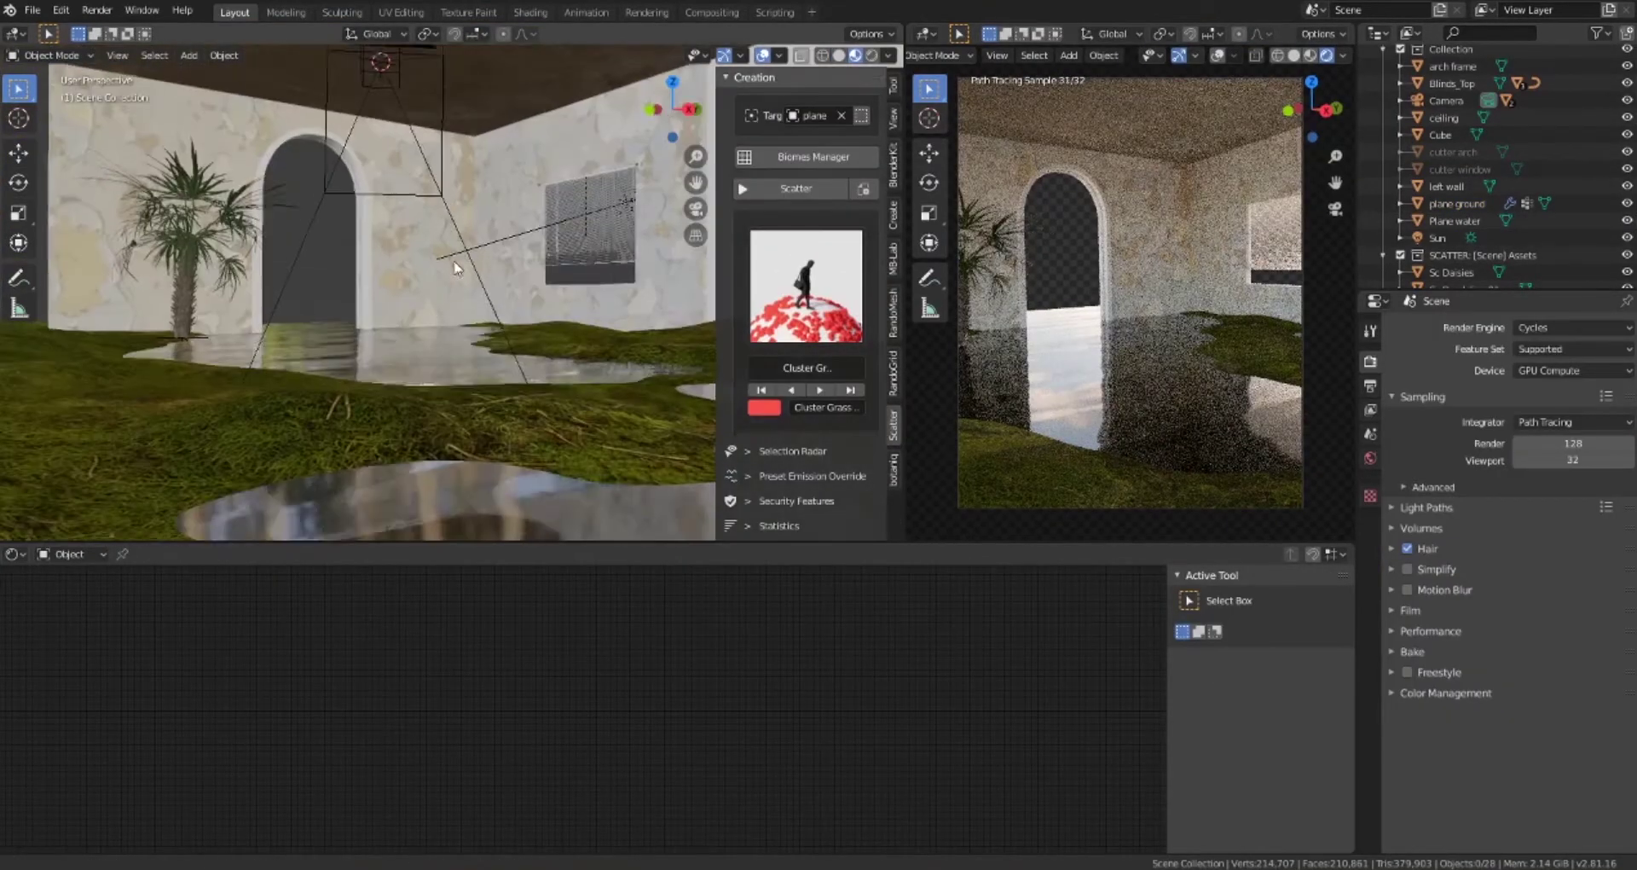
# Spawn an Areca (C) plant from botaniq, move it vertically and scale it to 1.168
pyautogui.click(893, 468)
pyautogui.click(808, 124)
pyautogui.click(819, 287)
pyautogui.click(944, 421)
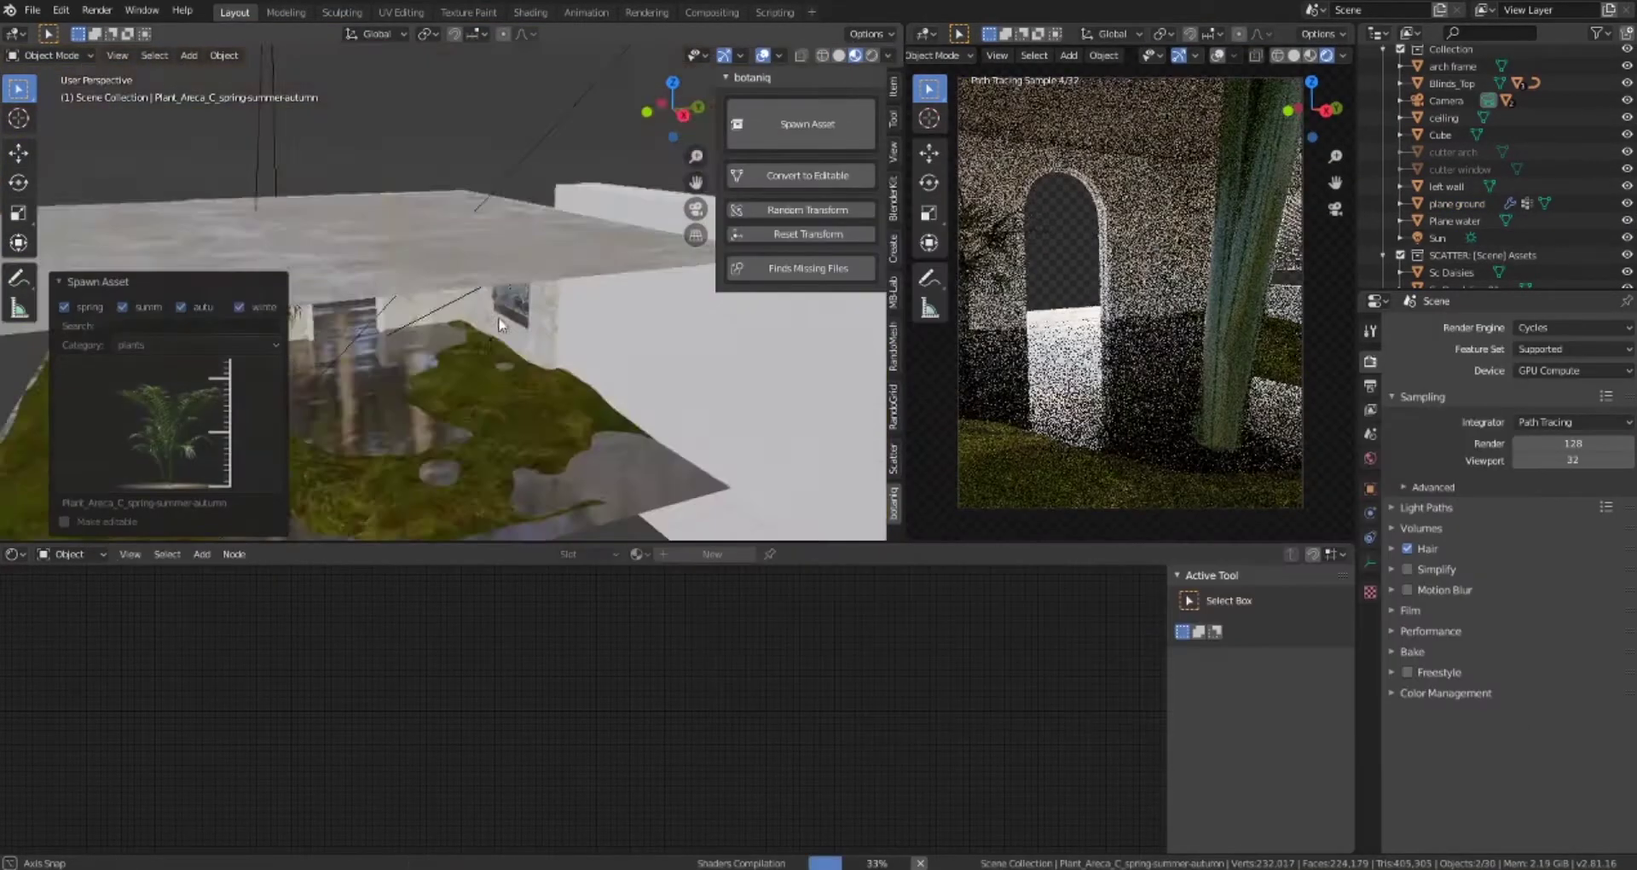
pyautogui.press('g')
pyautogui.press('z')
pyautogui.click(656, 424)
pyautogui.press('s')
pyautogui.click(623, 407)
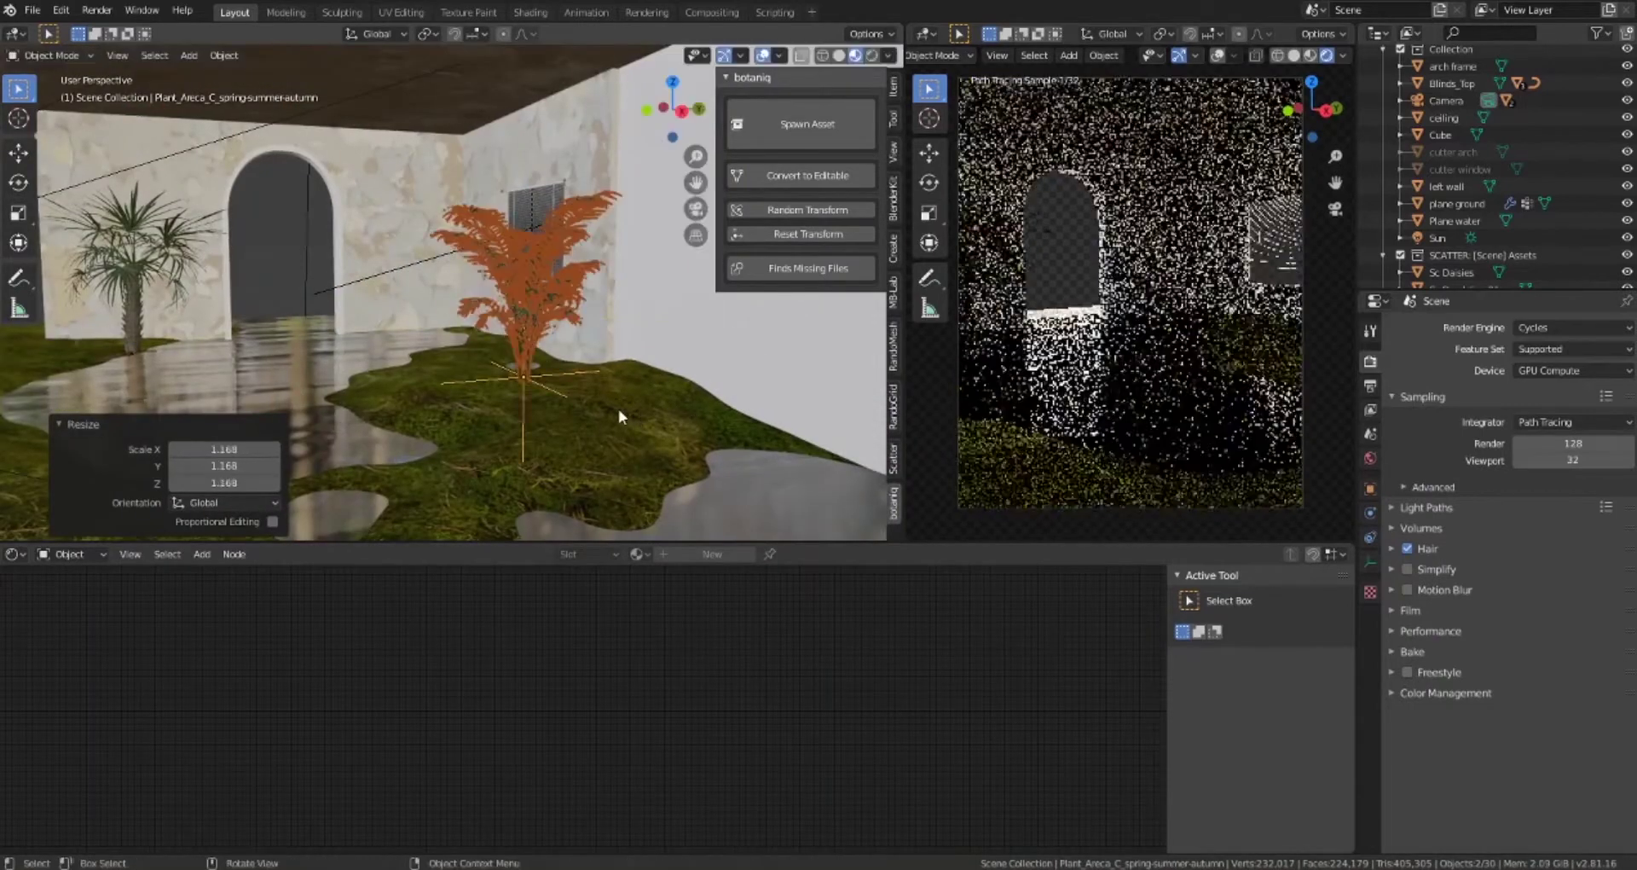
pyautogui.press('KP_0')
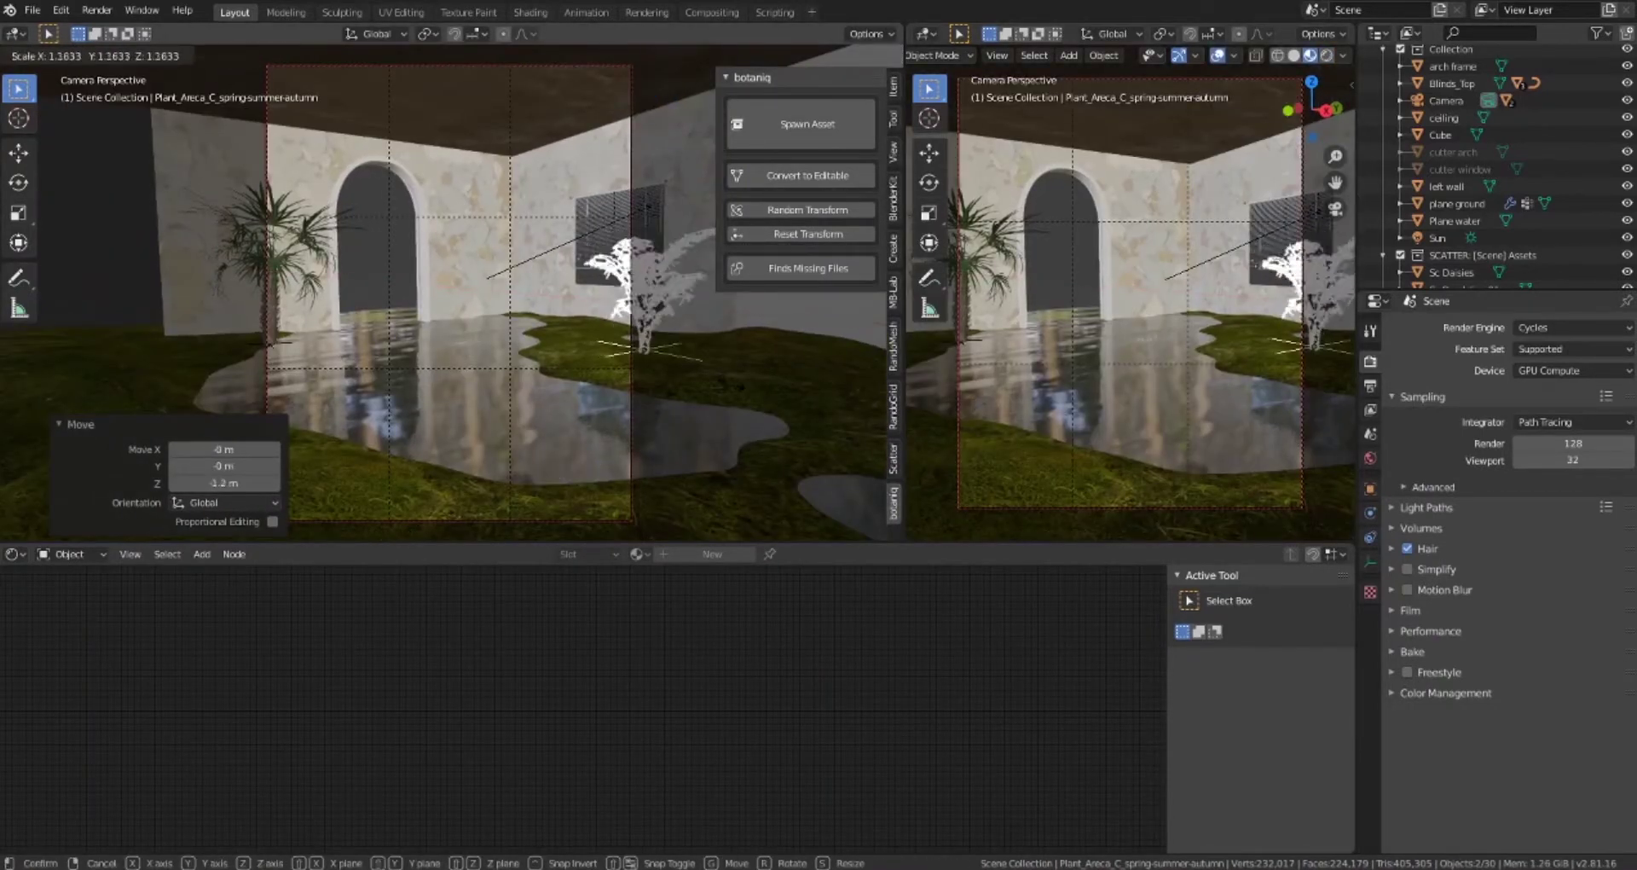
# Add Spathiphyllum (A) and Monstera plants and position them in the room
pyautogui.click(353, 253)
pyautogui.click(807, 124)
pyautogui.click(853, 256)
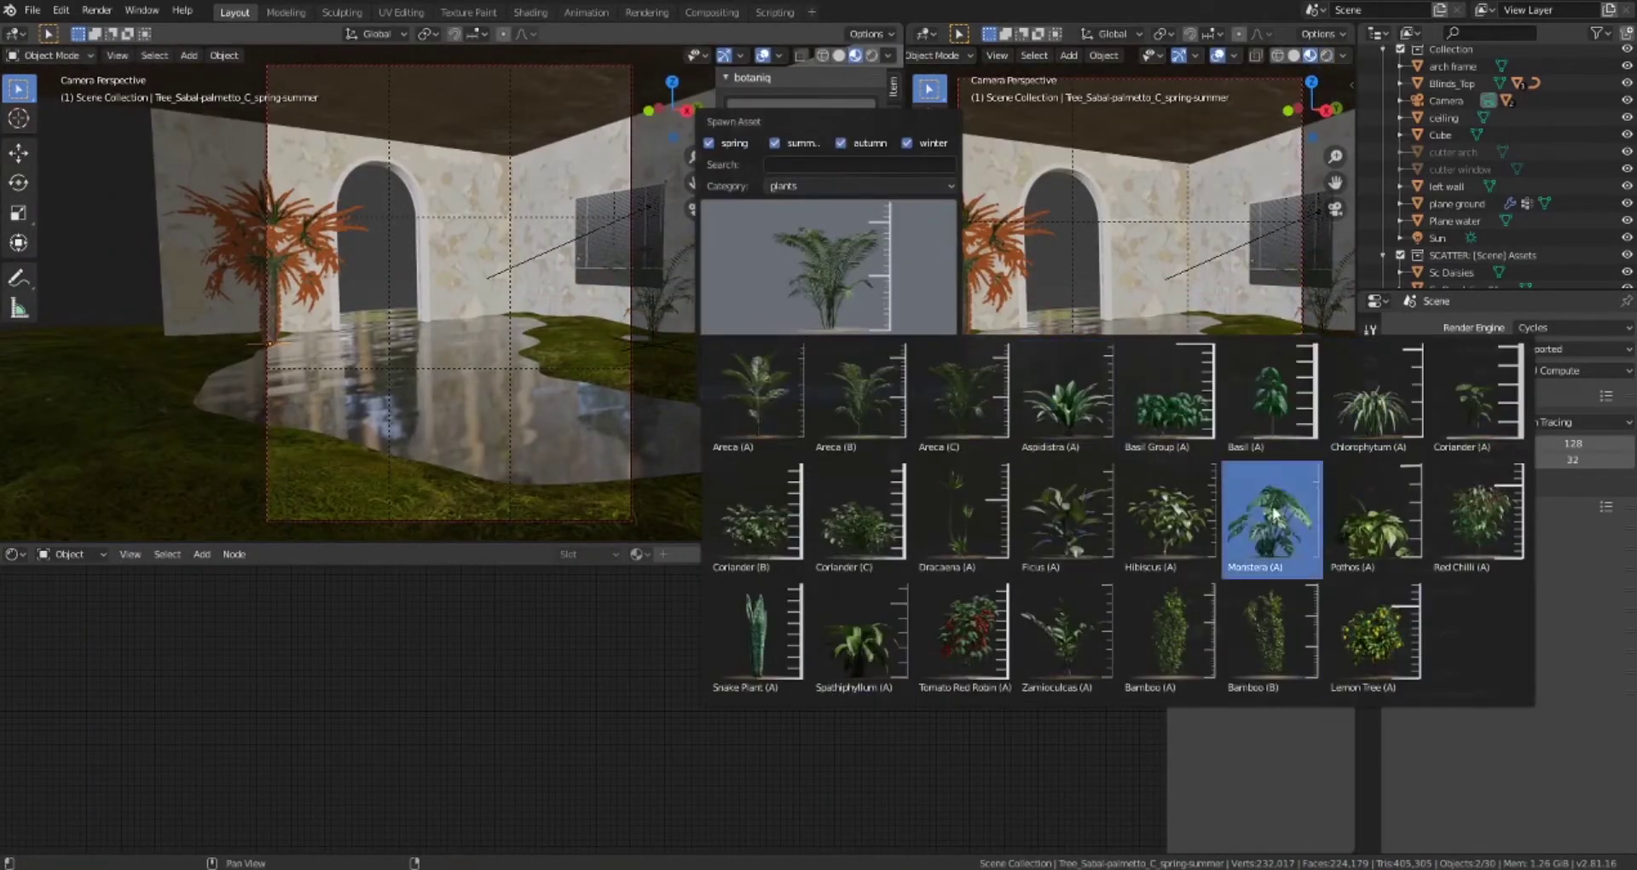
pyautogui.click(861, 635)
pyautogui.moveTo(835, 387); pyautogui.dragTo(452, 366, button='middle')
pyautogui.press('g')
pyautogui.press('z')
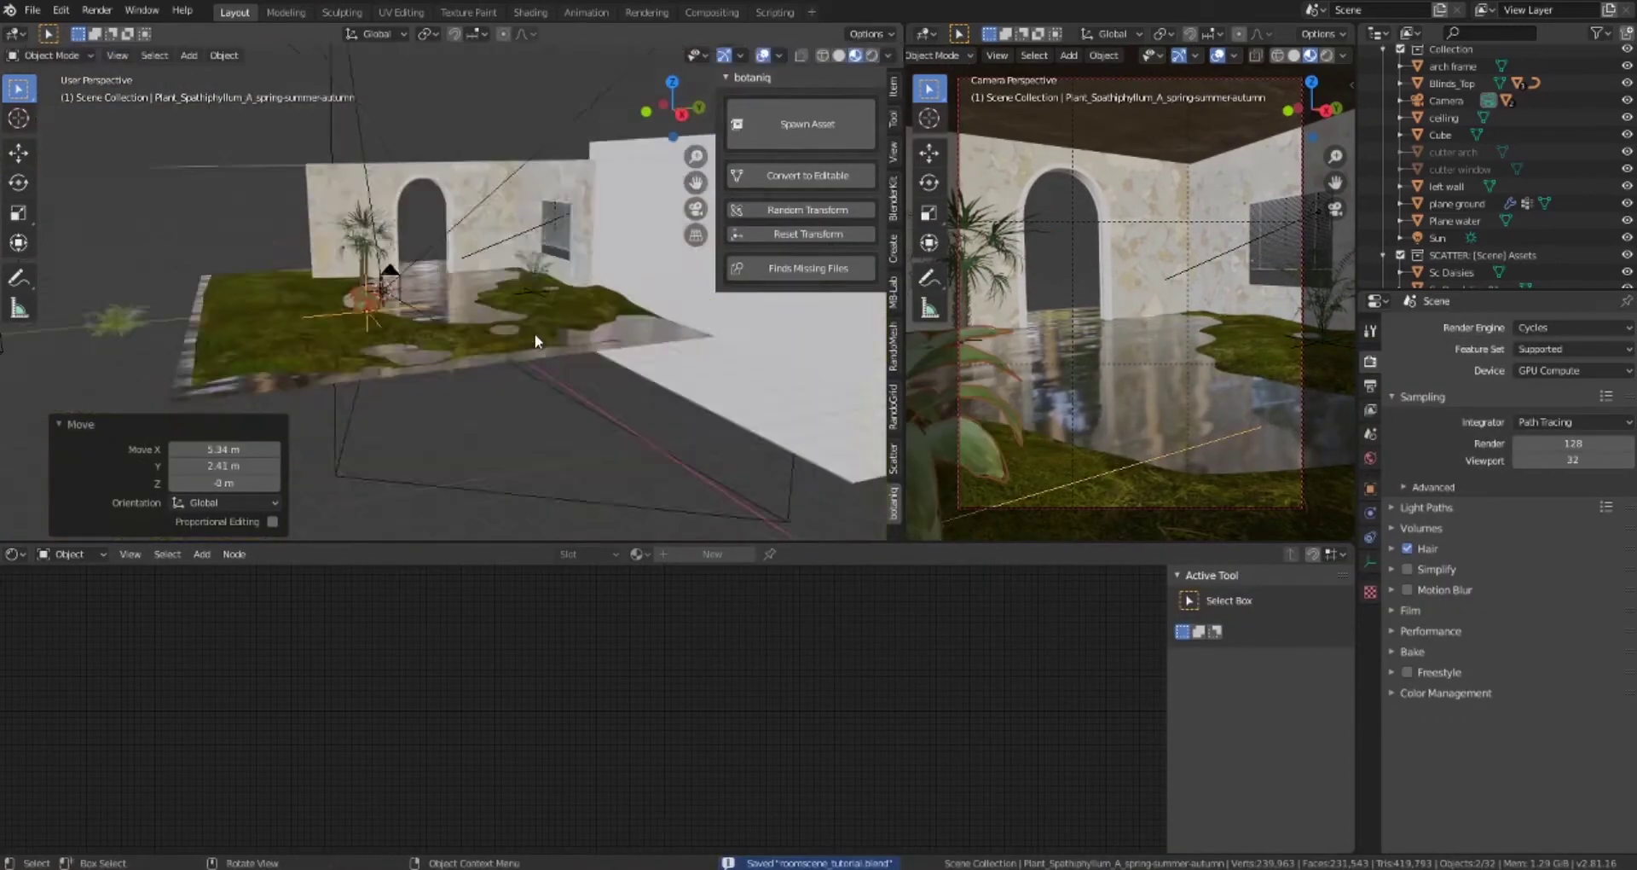
pyautogui.click(807, 124)
pyautogui.click(789, 408)
pyautogui.click(639, 332)
# Add a bamboo plant enlarged to 1.394, then add a tropical palm
pyautogui.click(807, 123)
pyautogui.click(1060, 412)
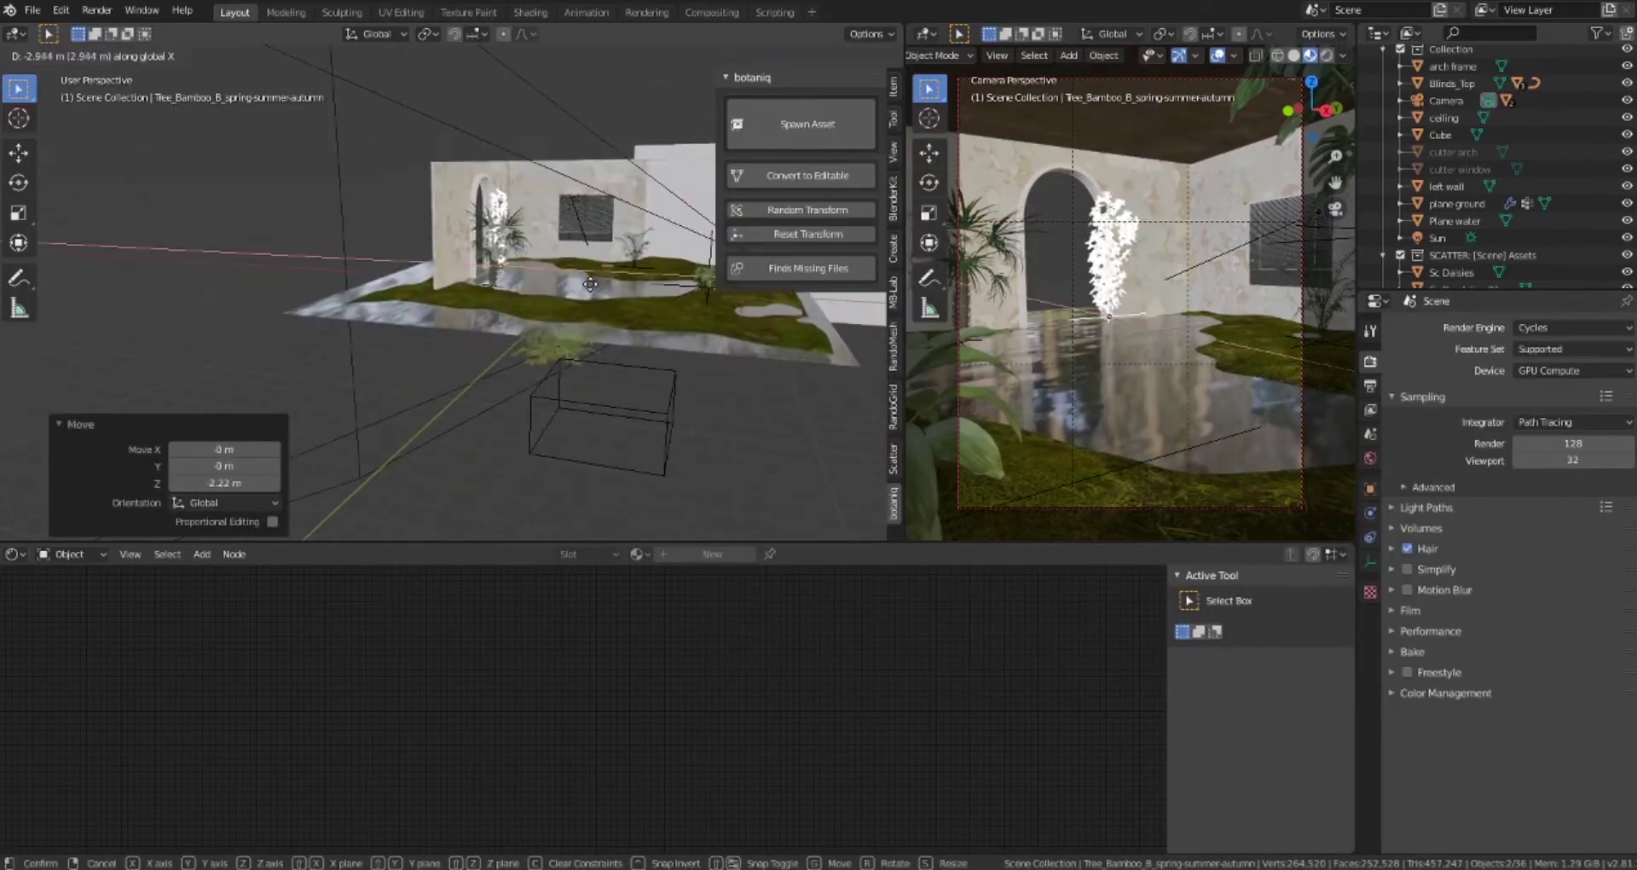
pyautogui.click(590, 284)
pyautogui.press('KP_1')
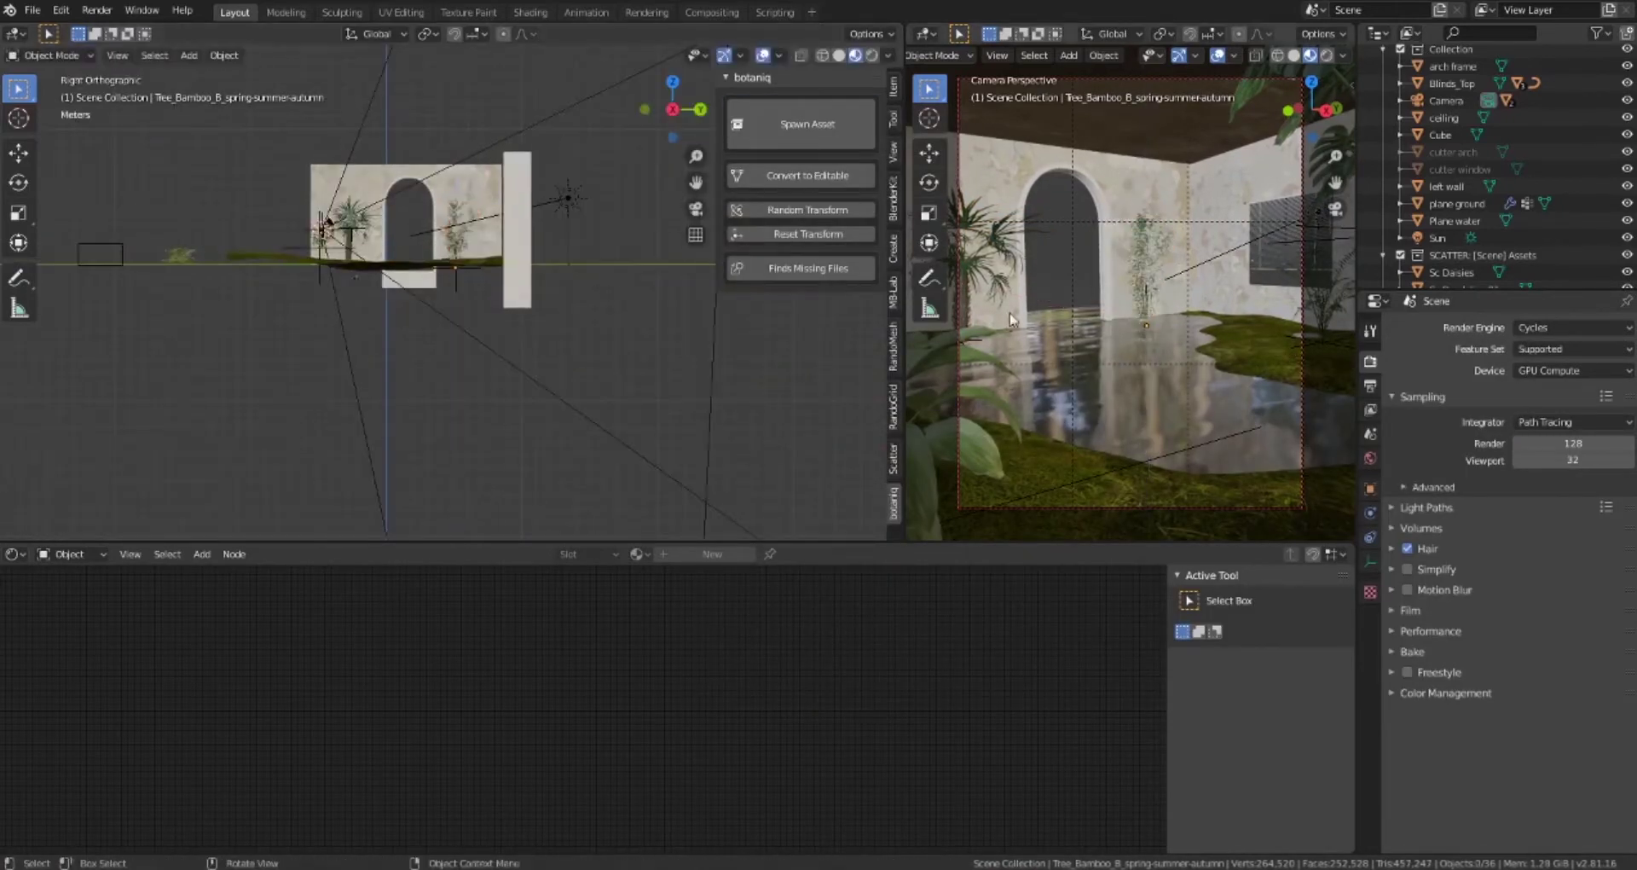
pyautogui.press('KP_Decimal')
pyautogui.press('s')
pyautogui.click(654, 328)
pyautogui.press('g')
pyautogui.hotkey('shift', 'z')
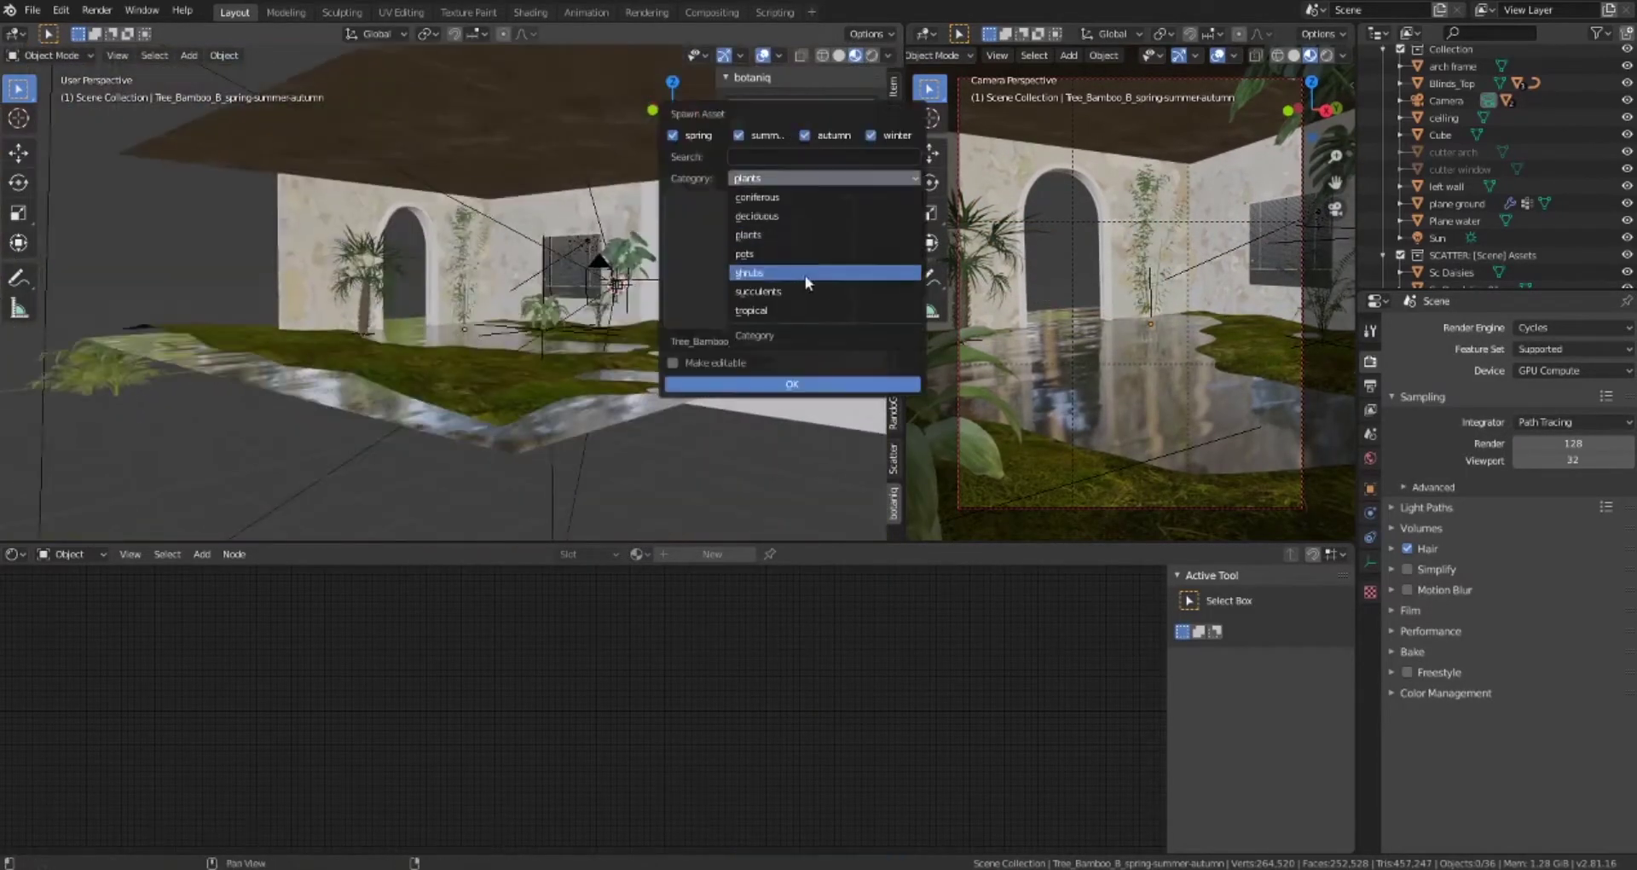
pyautogui.click(804, 273)
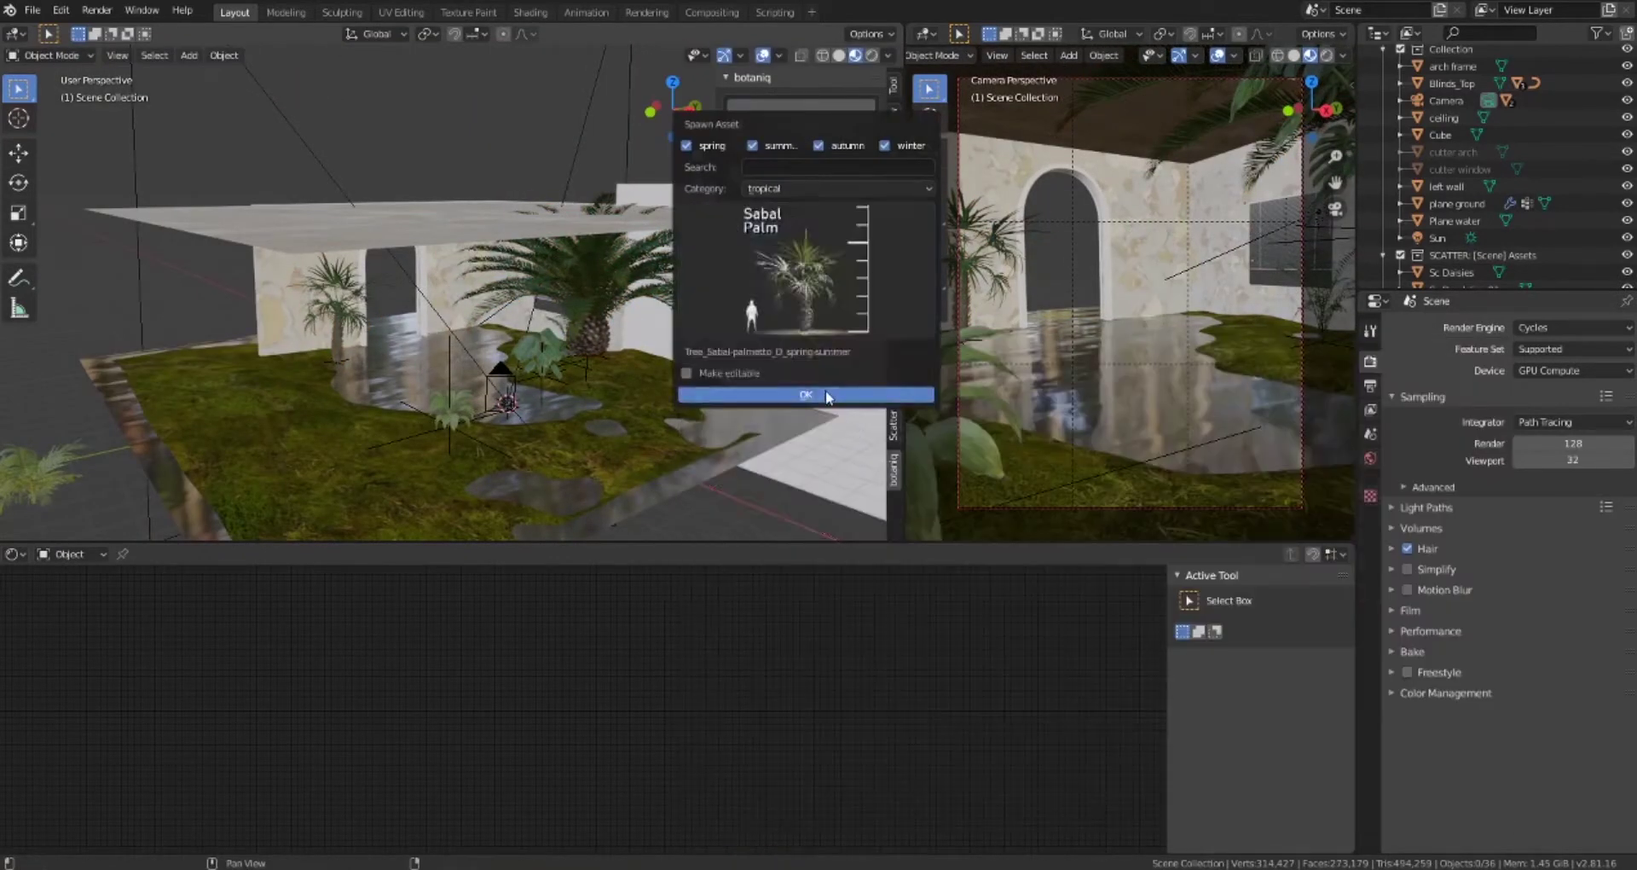
pyautogui.click(826, 395)
# Import the cloud_09 volume from BlenderKit and raise it vertically into the room
pyautogui.click(893, 212)
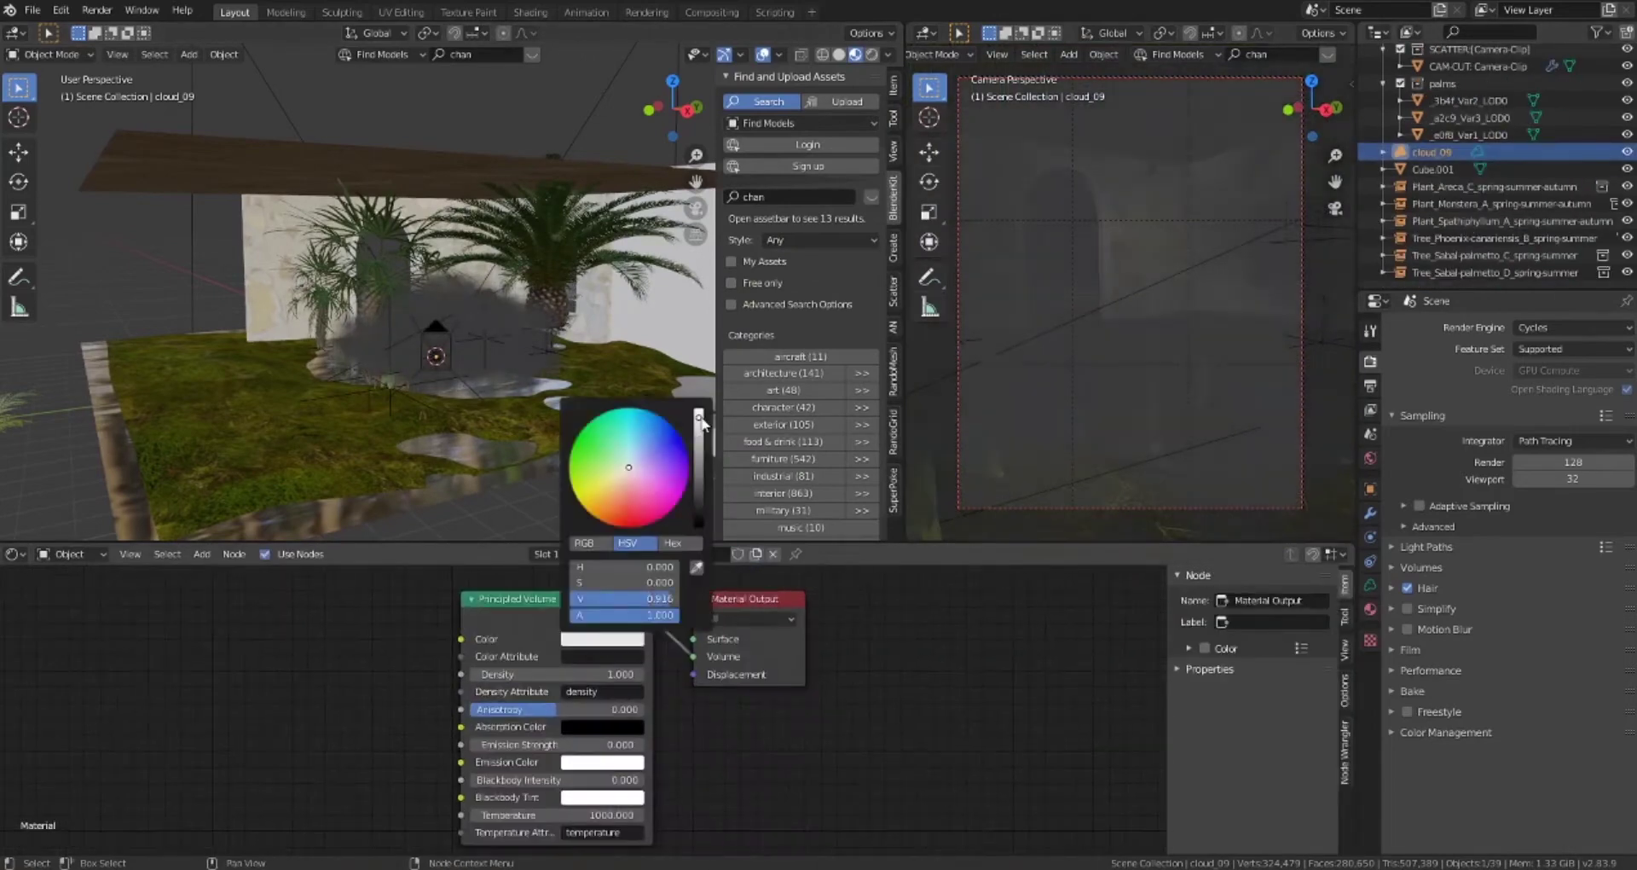
pyautogui.press('g')
pyautogui.hotkey('shift', 'z')
# Fix the cloud's height and preview the camera view fully rendered
pyautogui.click(529, 323)
pyautogui.press('KP_Decimal')
pyautogui.scroll(-5, 324, 244)
pyautogui.scroll(4, 477, 273)
pyautogui.click(1324, 53)
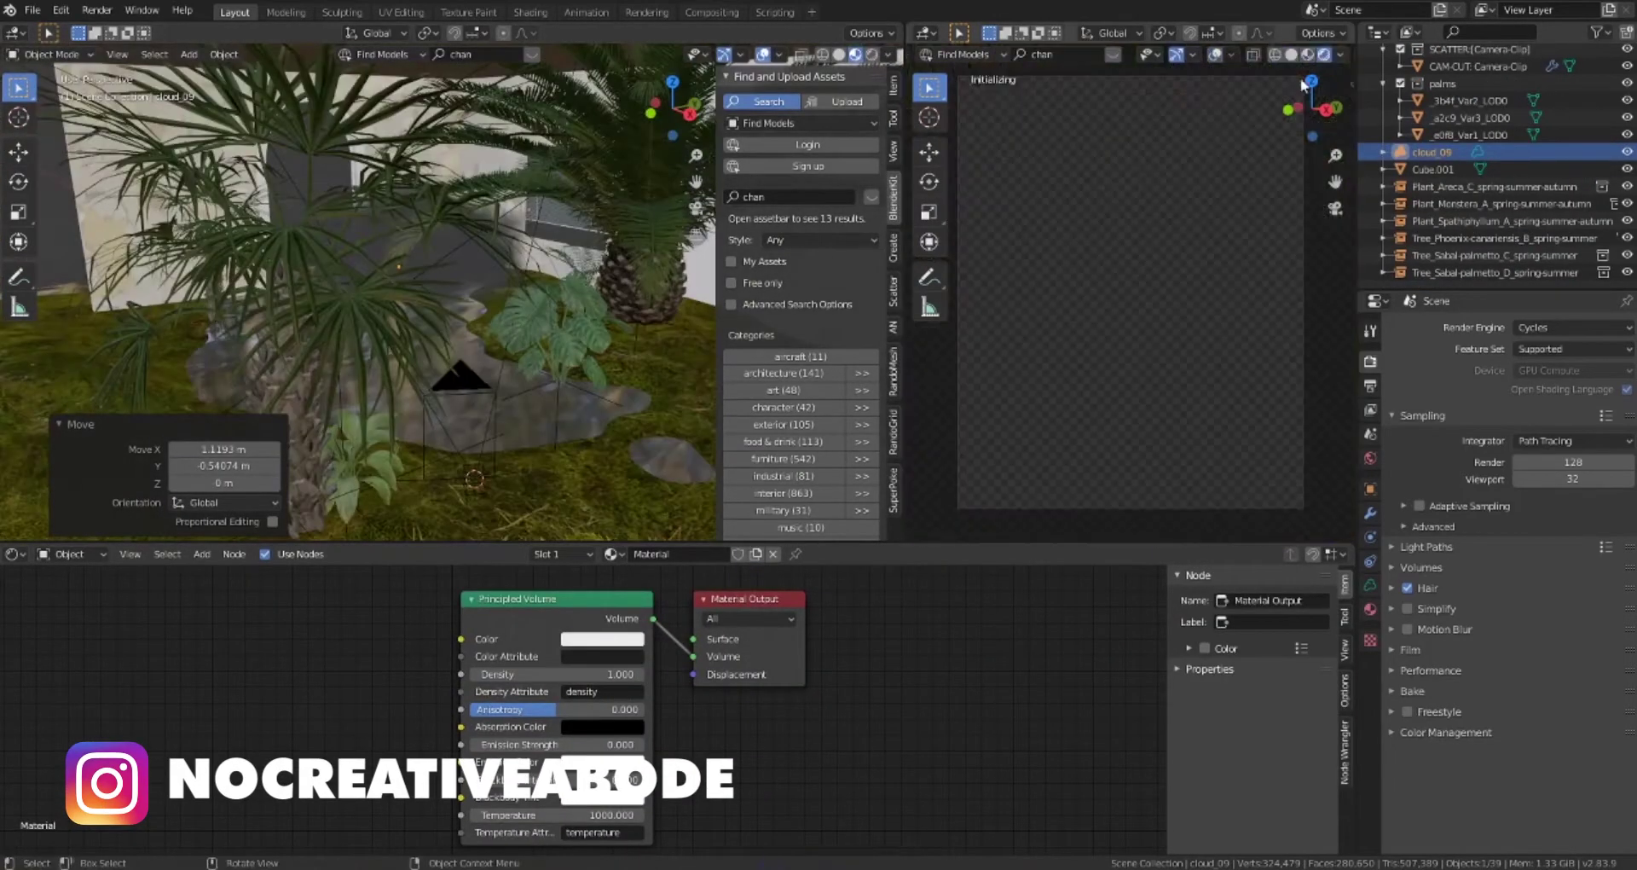
# Set the cloud's volume density to 0.9, adjust Cycles render settings, and scale the cloud to 0.727
pyautogui.click(1371, 585)
pyautogui.moveTo(529, 599); pyautogui.dragTo(411, 609)
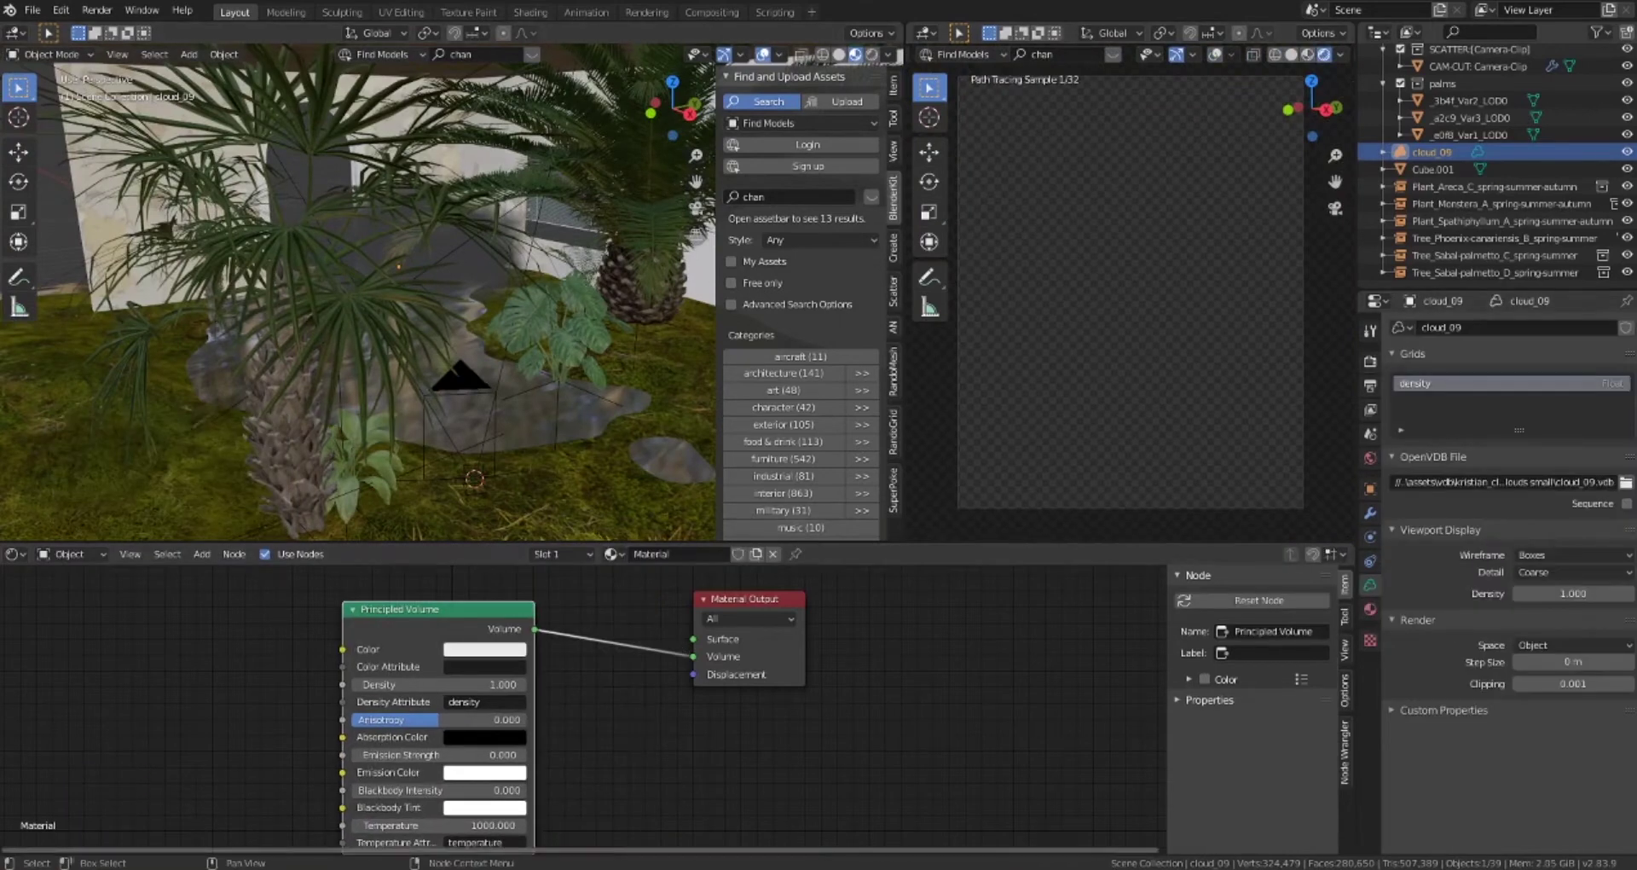
pyautogui.click(1370, 364)
pyautogui.click(1389, 733)
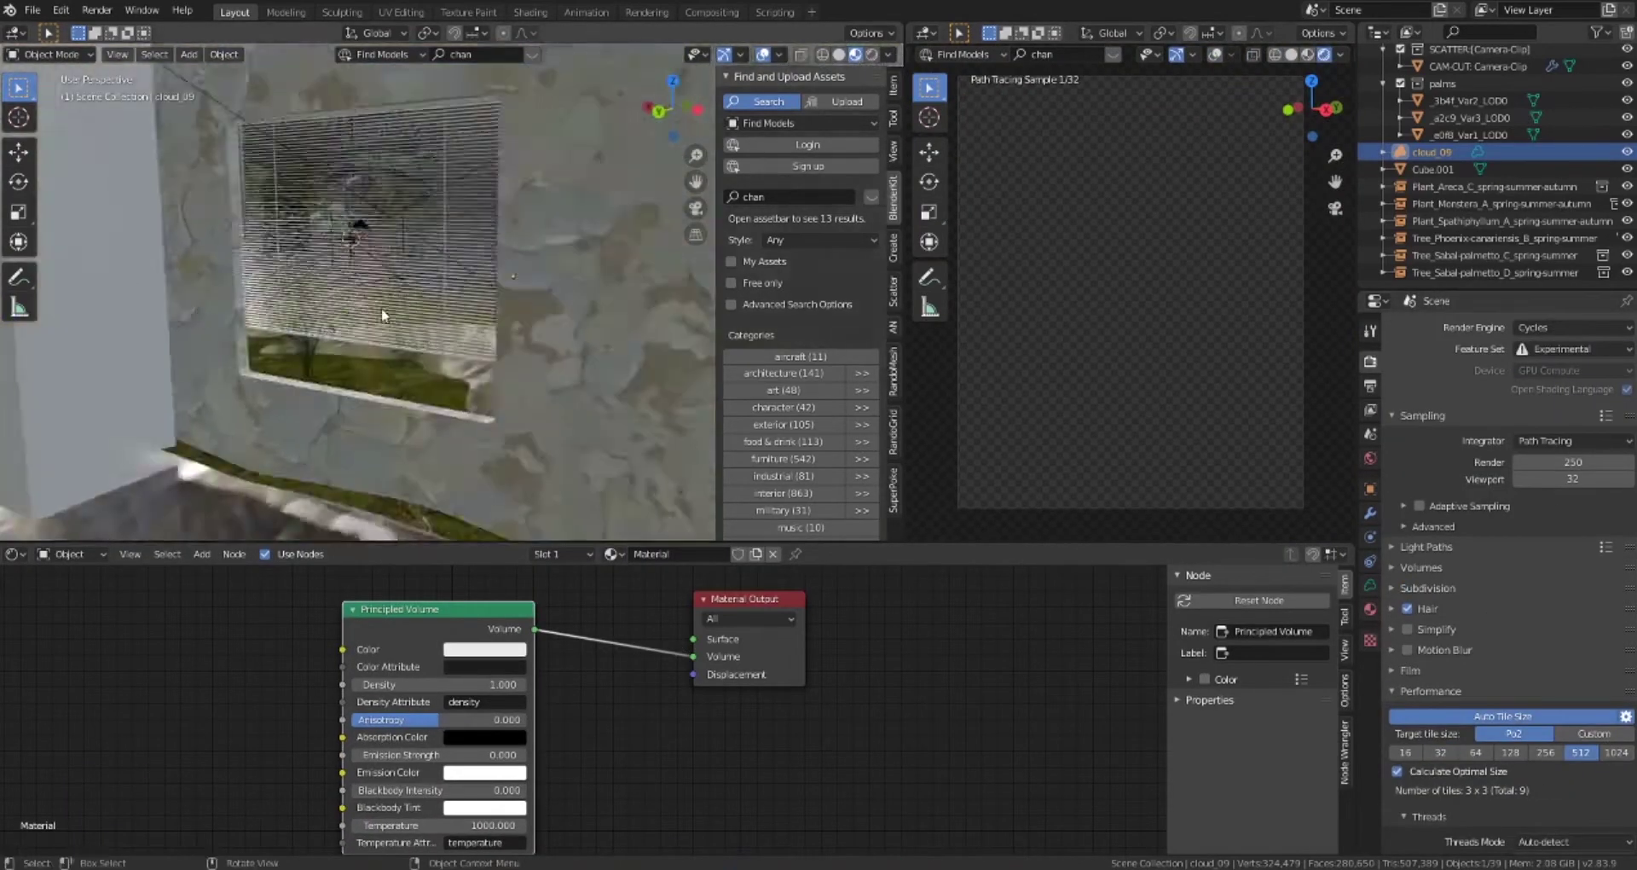
pyautogui.hotkey('ctrl', 's')
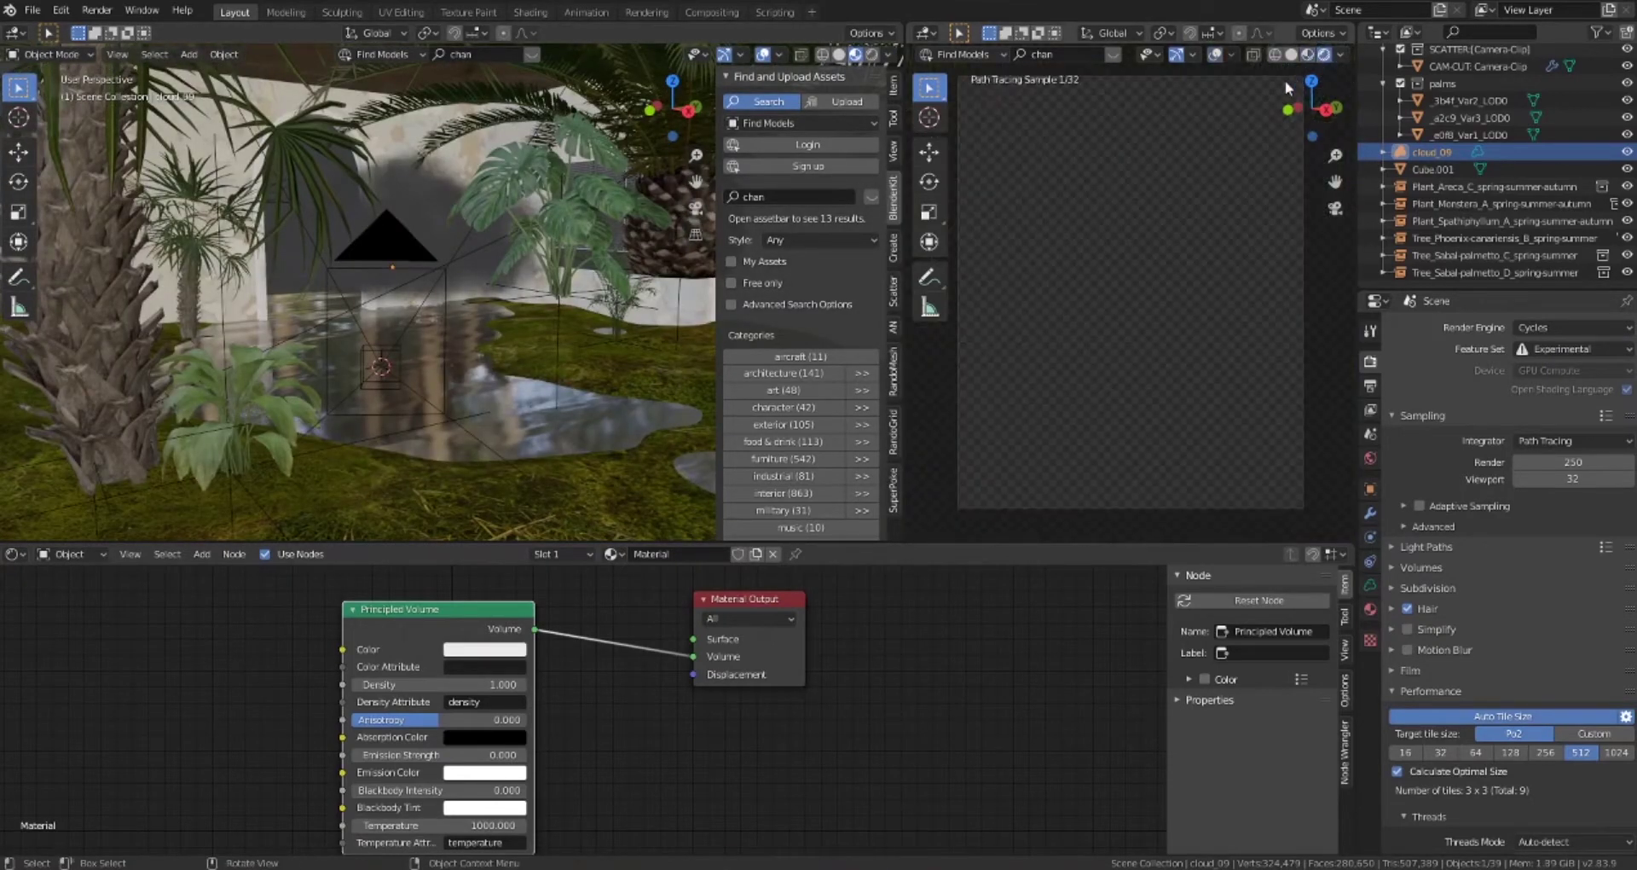
pyautogui.press('h')
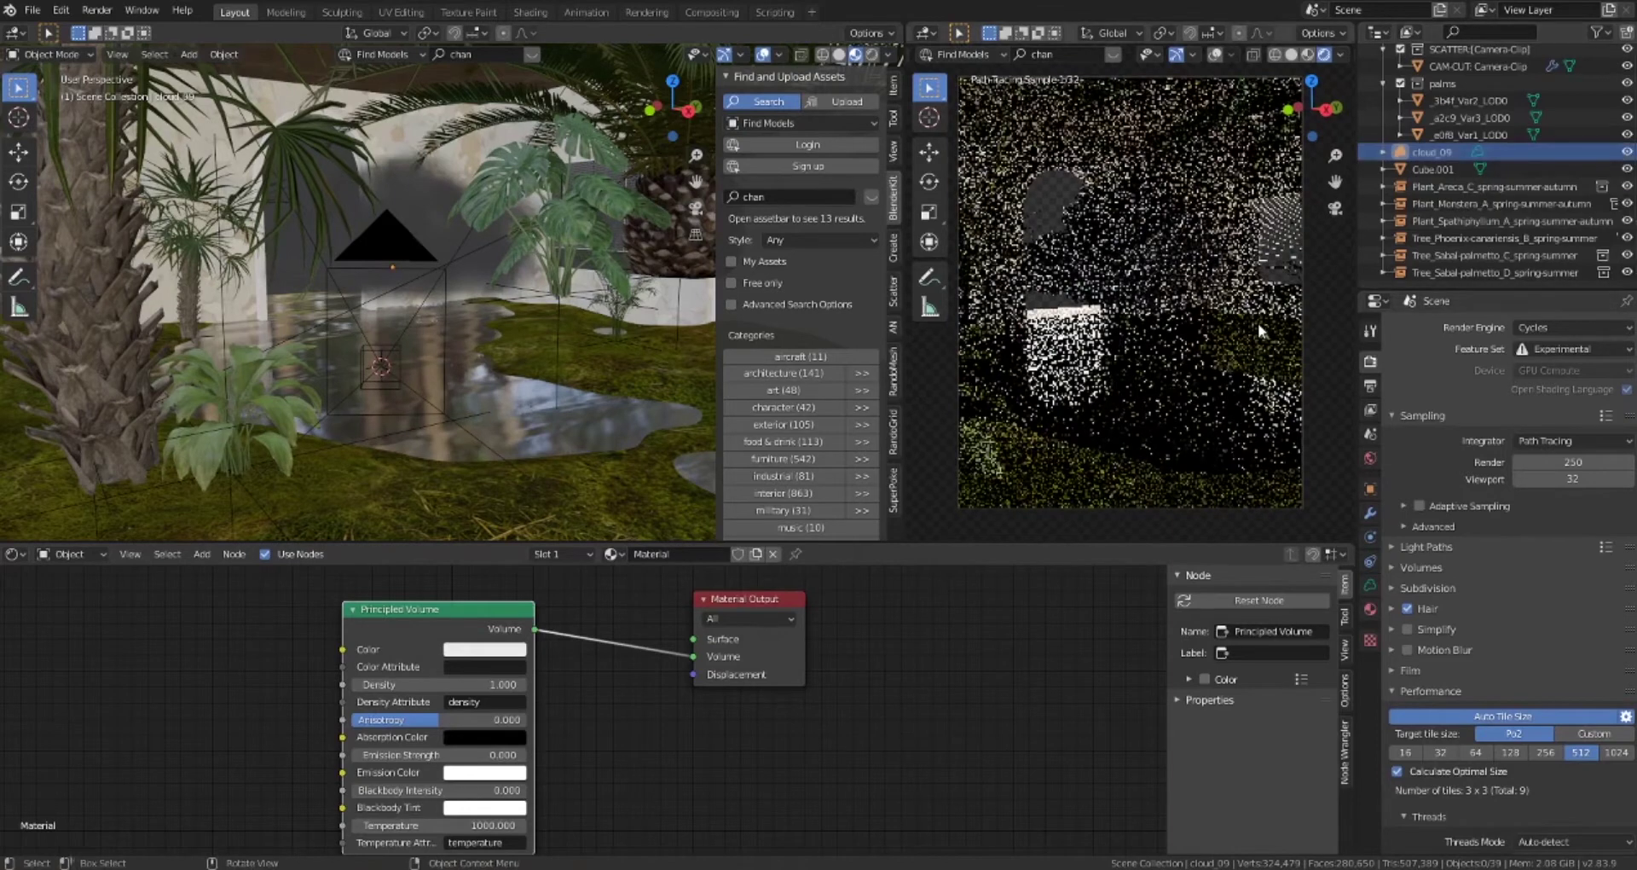
pyautogui.press('Return')
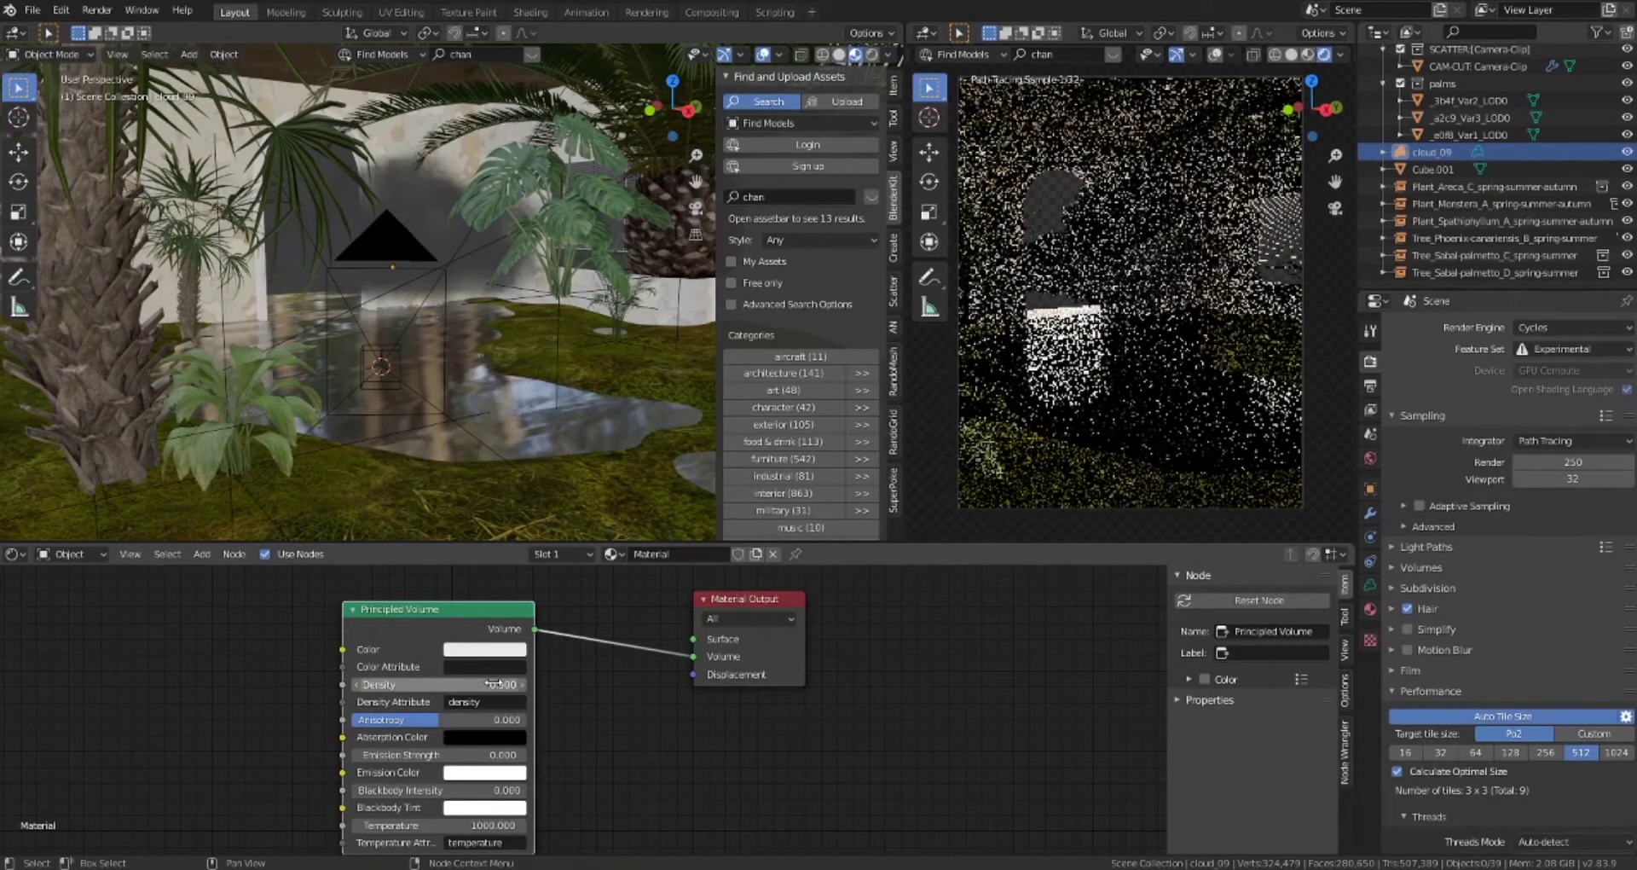
pyautogui.click(567, 346)
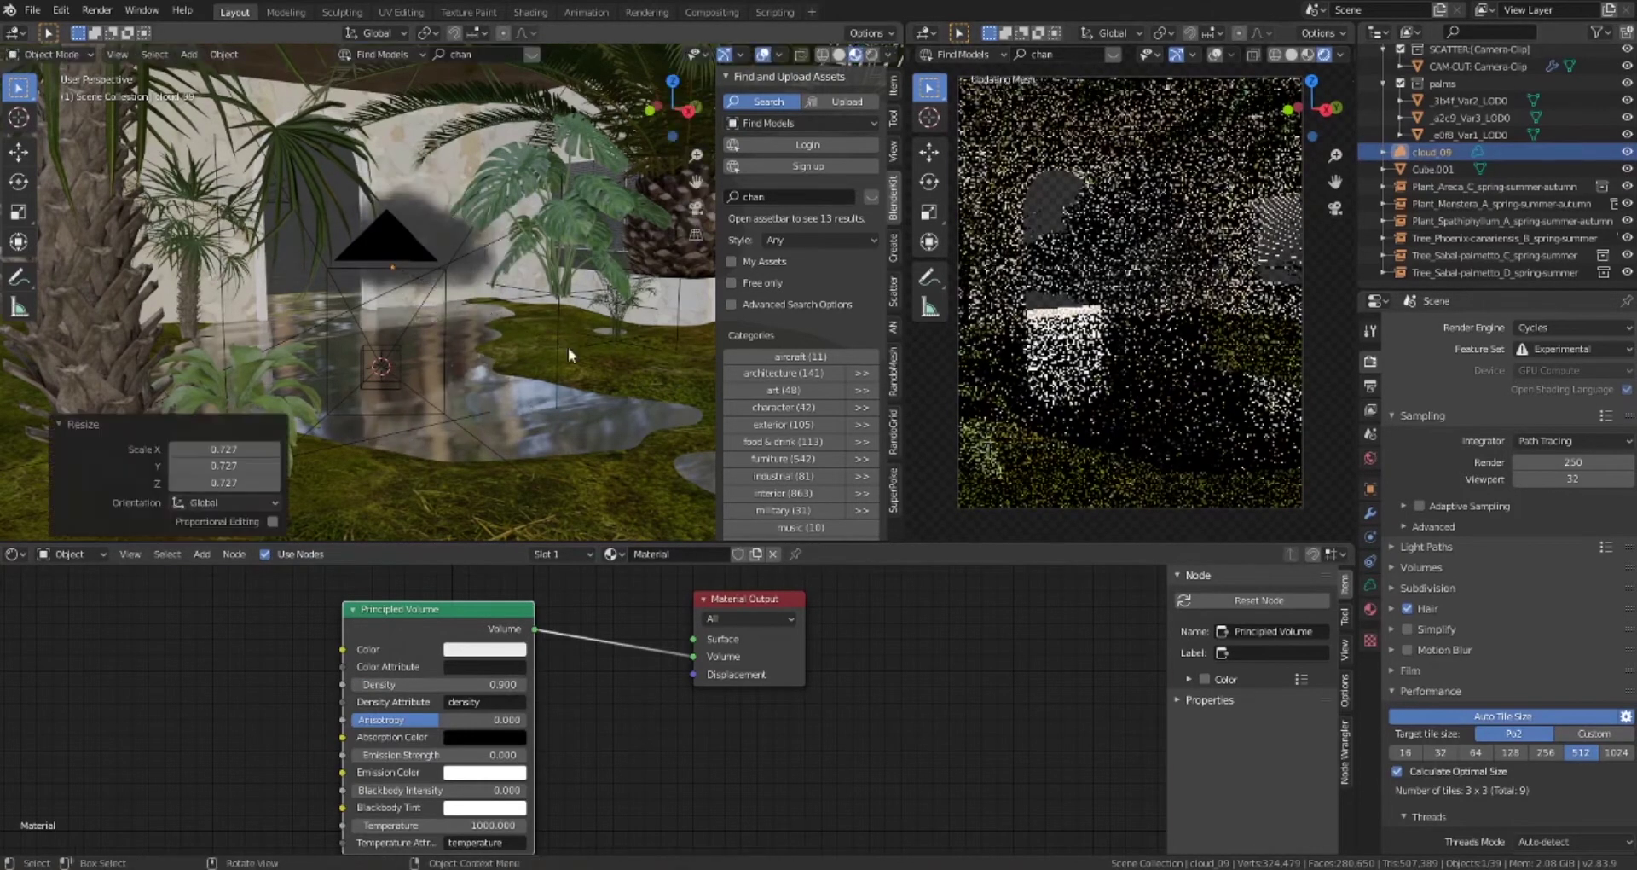
# Set the Sun strength to 15 and save
pyautogui.scroll(5, 568, 346)
pyautogui.moveTo(558, 362); pyautogui.dragTo(237, 351, button='middle')
pyautogui.hotkey('ctrl', 's')
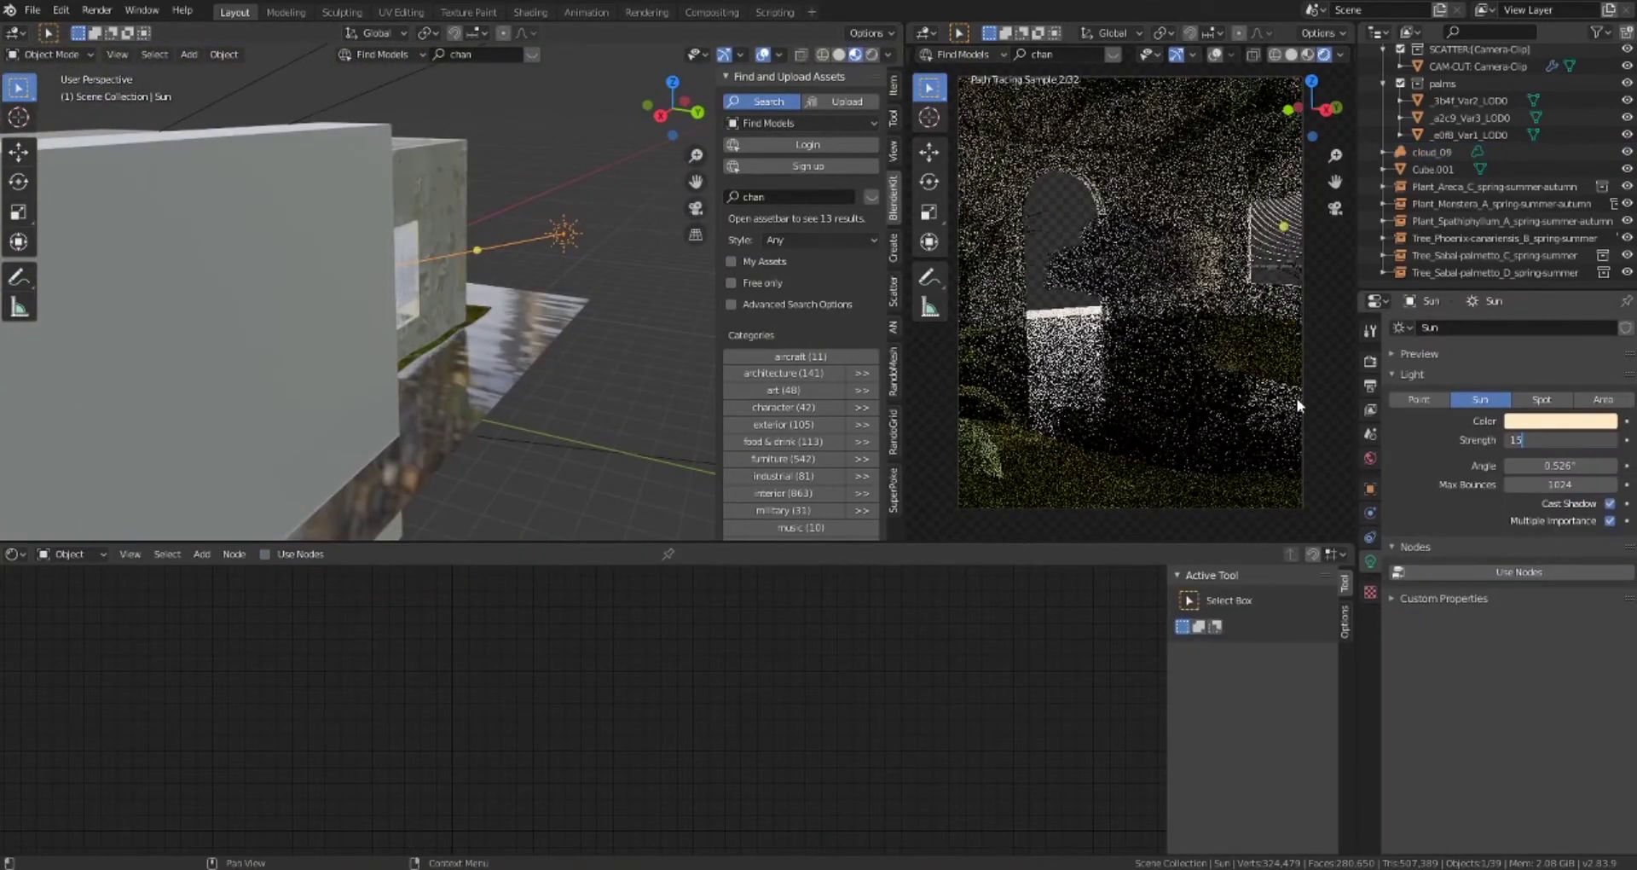
pyautogui.press('Return')
pyautogui.scroll(-6, 328, 366)
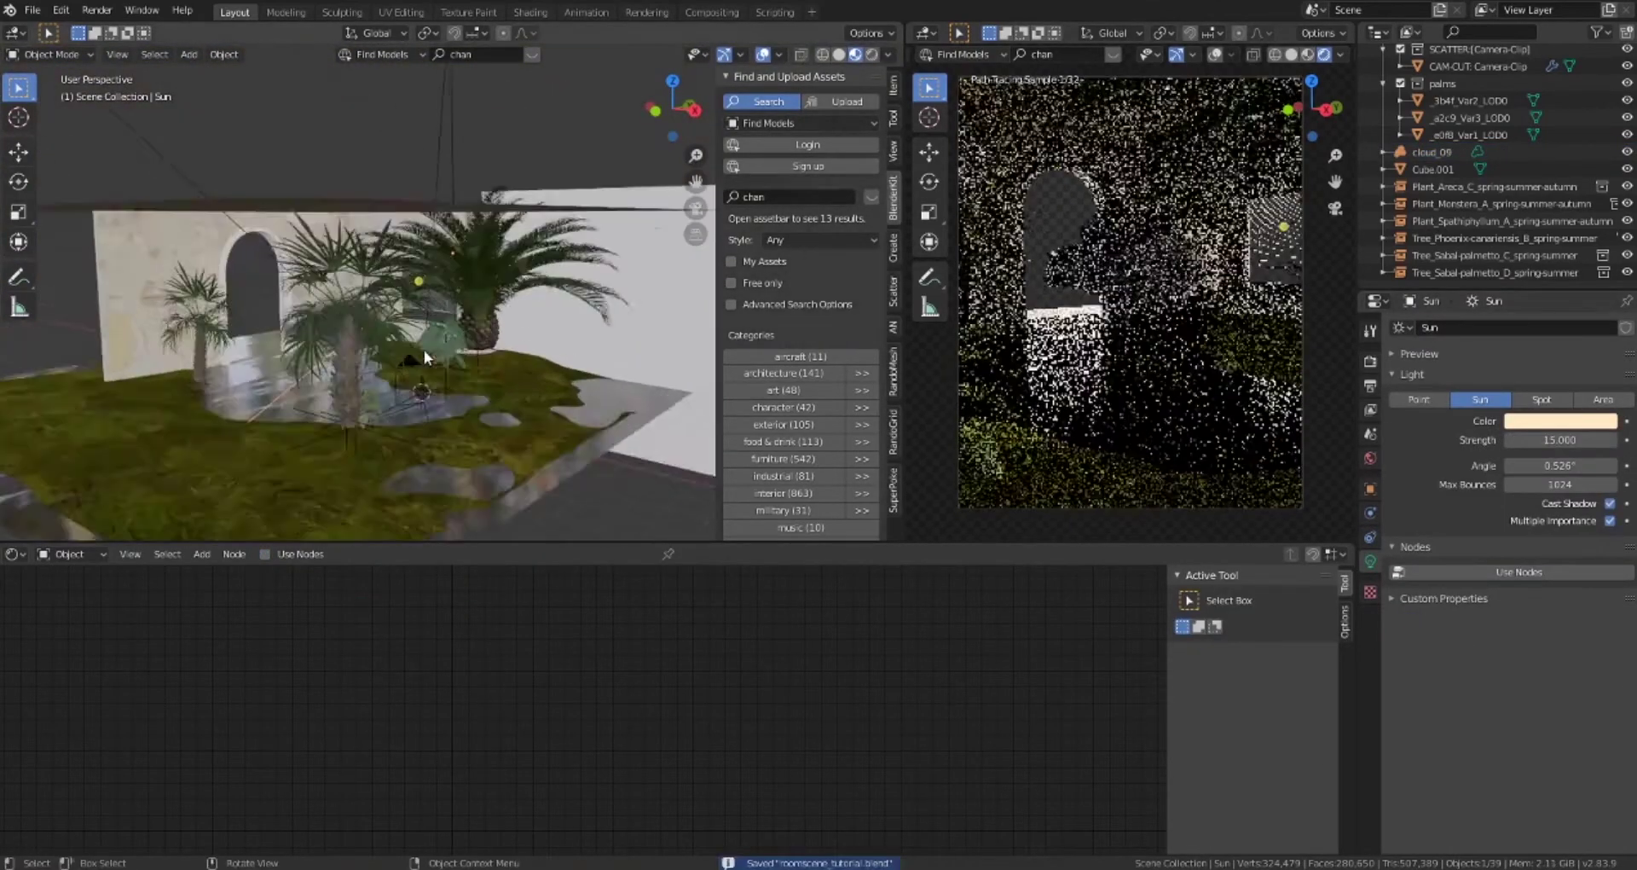
# Add an Area light and move it vertically into place beside the cloud
pyautogui.hotkey('shift', 'a')
pyautogui.moveTo(428, 462)
pyautogui.click(546, 519)
pyautogui.press('g')
pyautogui.hotkey('shift', 'z')
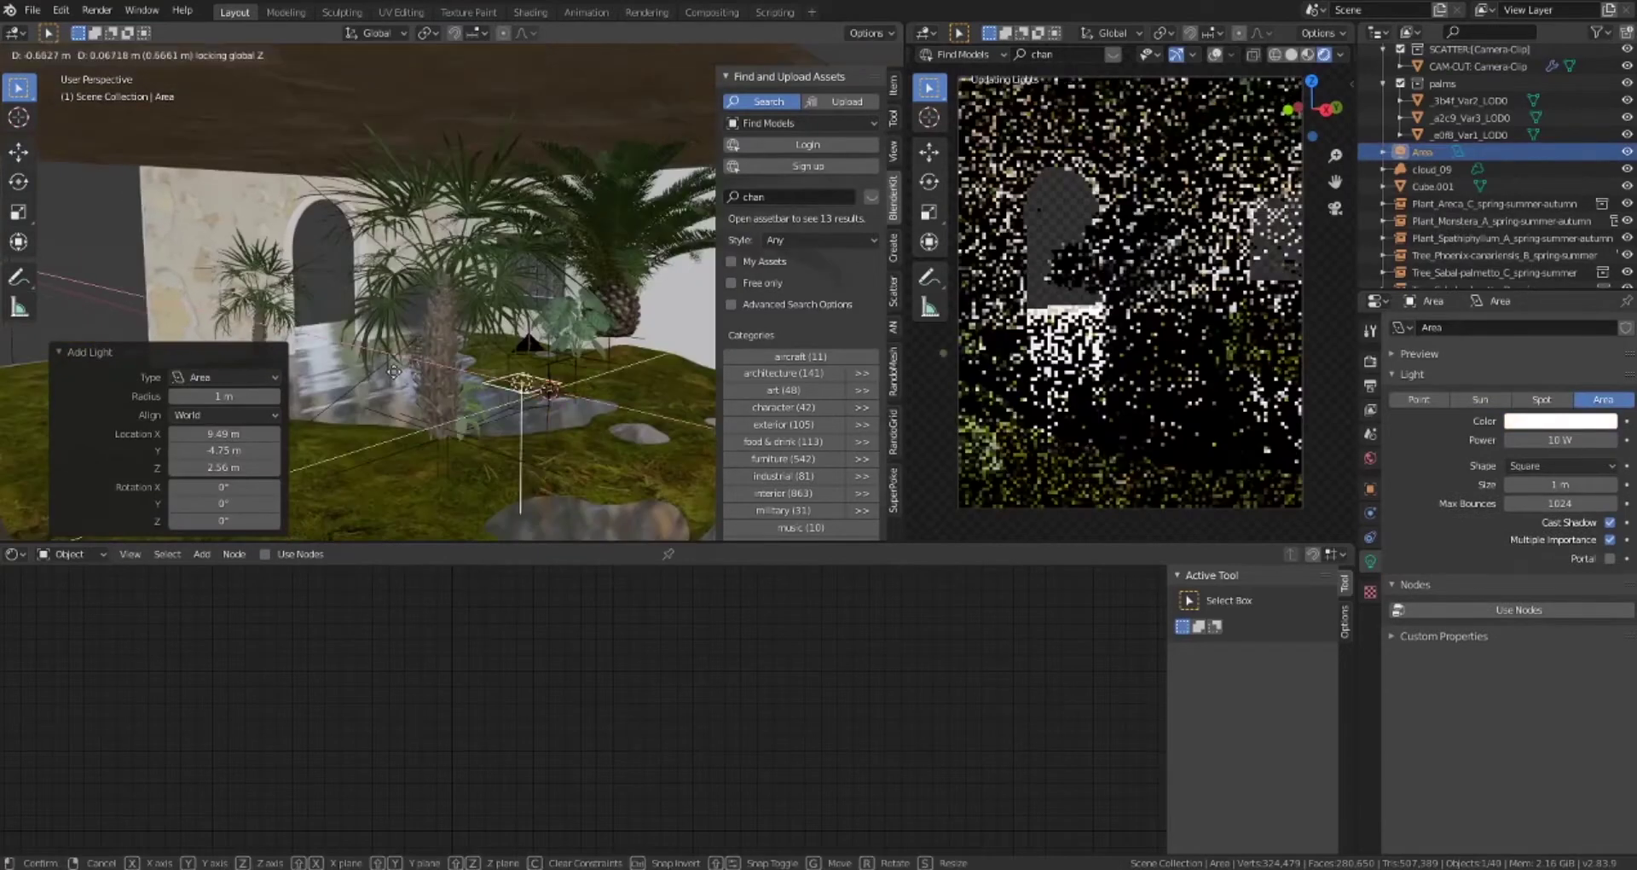
pyautogui.press('Return')
pyautogui.press('g')
pyautogui.hotkey('shift', 'z')
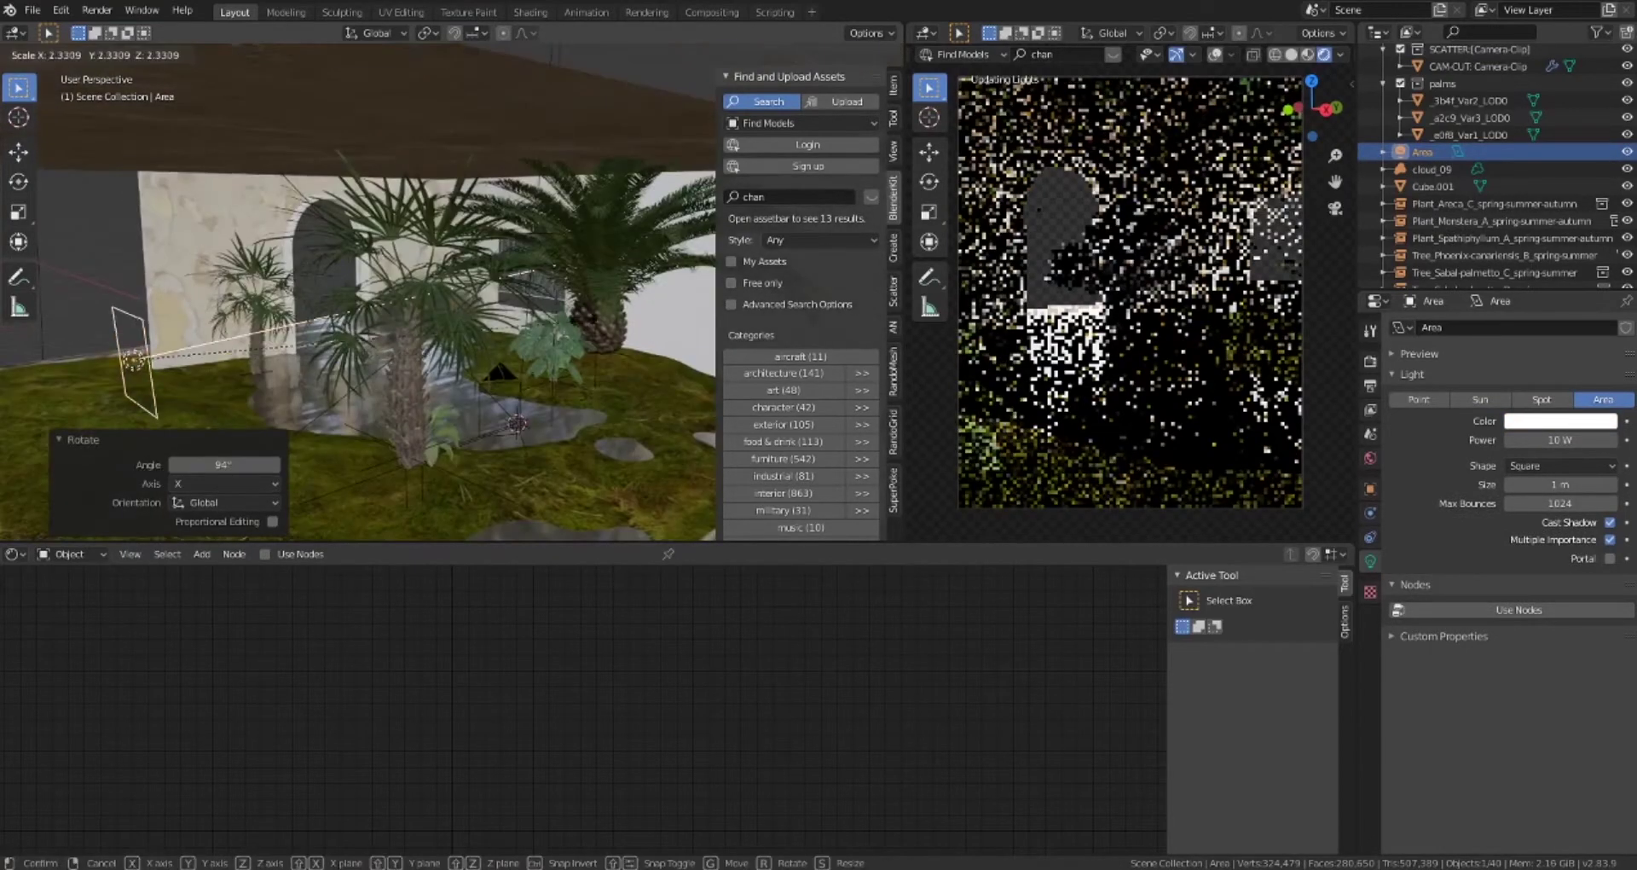
pyautogui.hotkey('ctrl', 's')
# Set the area light to 650 W and reposition it beside the cloud
pyautogui.press('g')
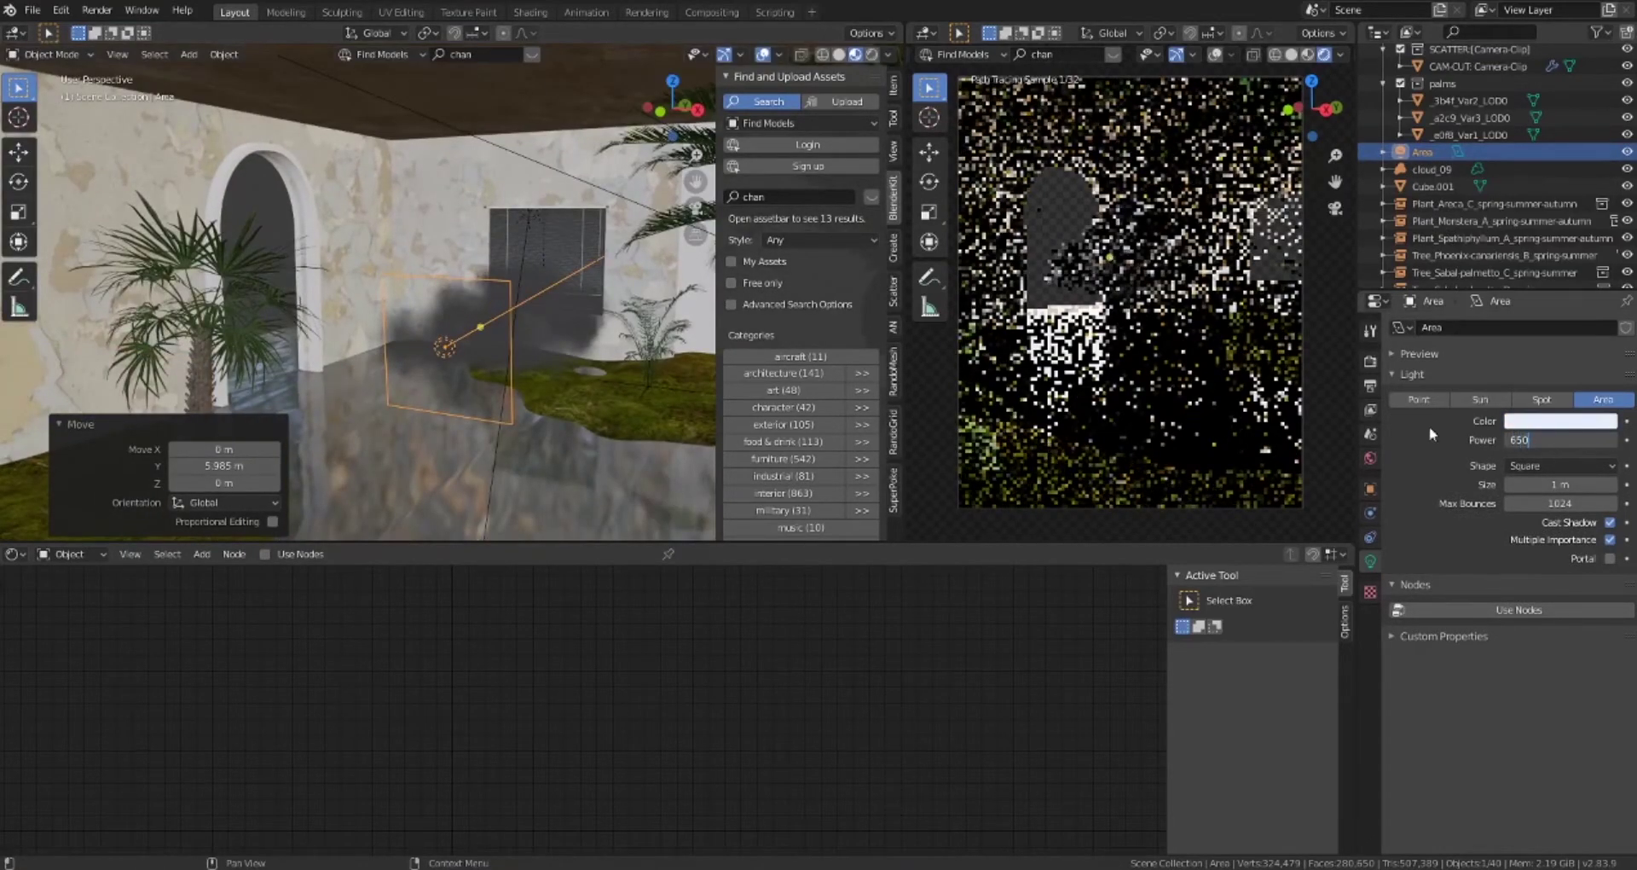
pyautogui.press('Return')
pyautogui.click(1560, 420)
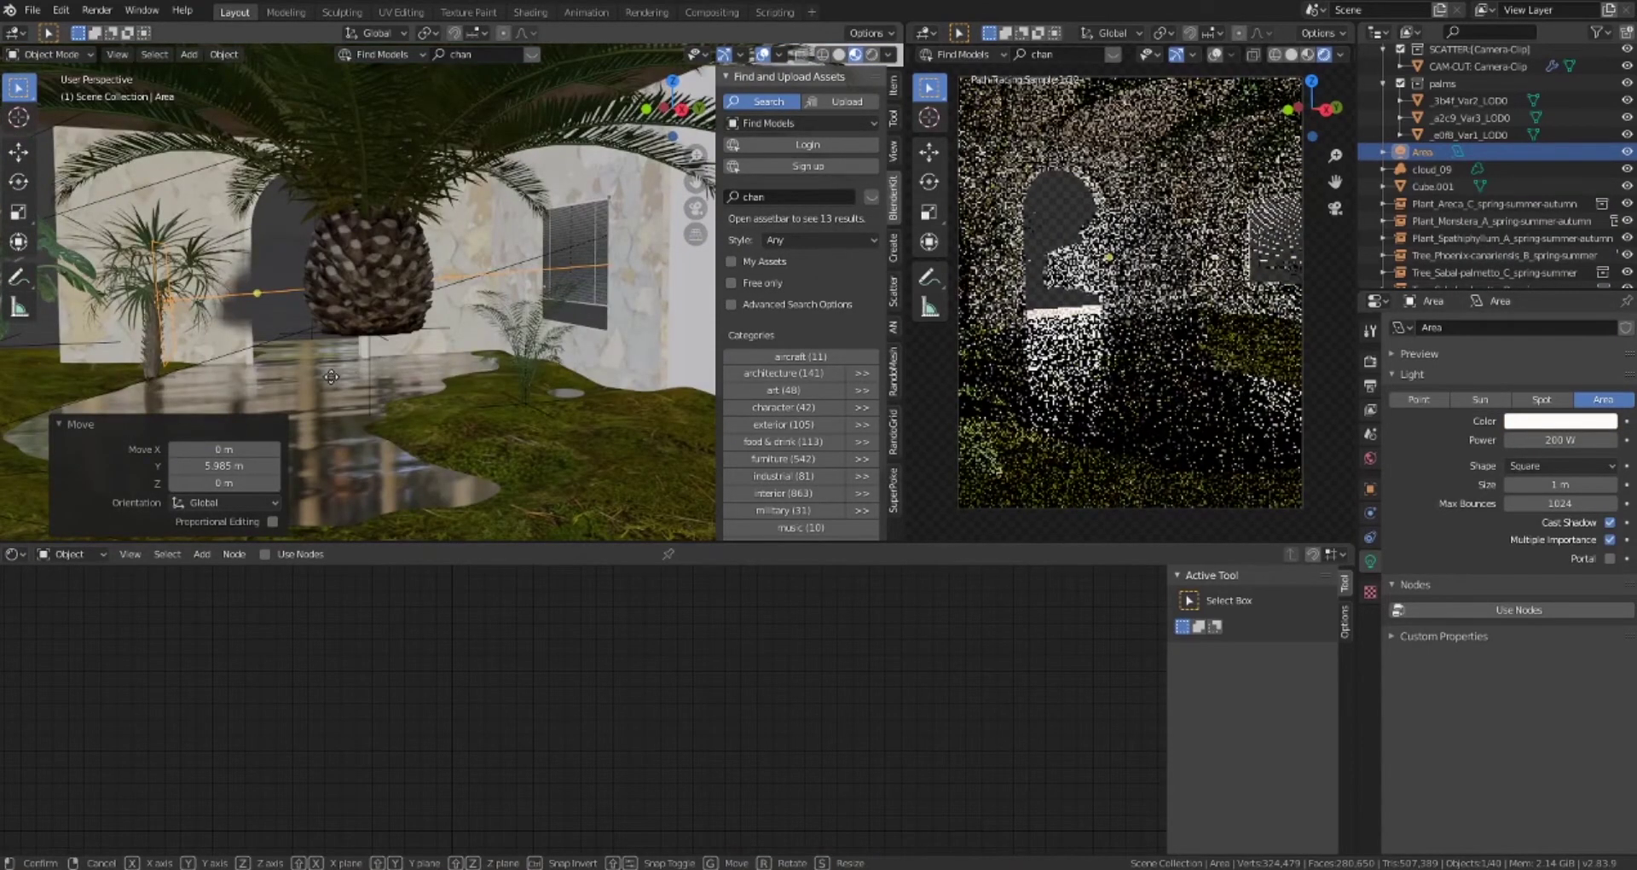
pyautogui.click(337, 362)
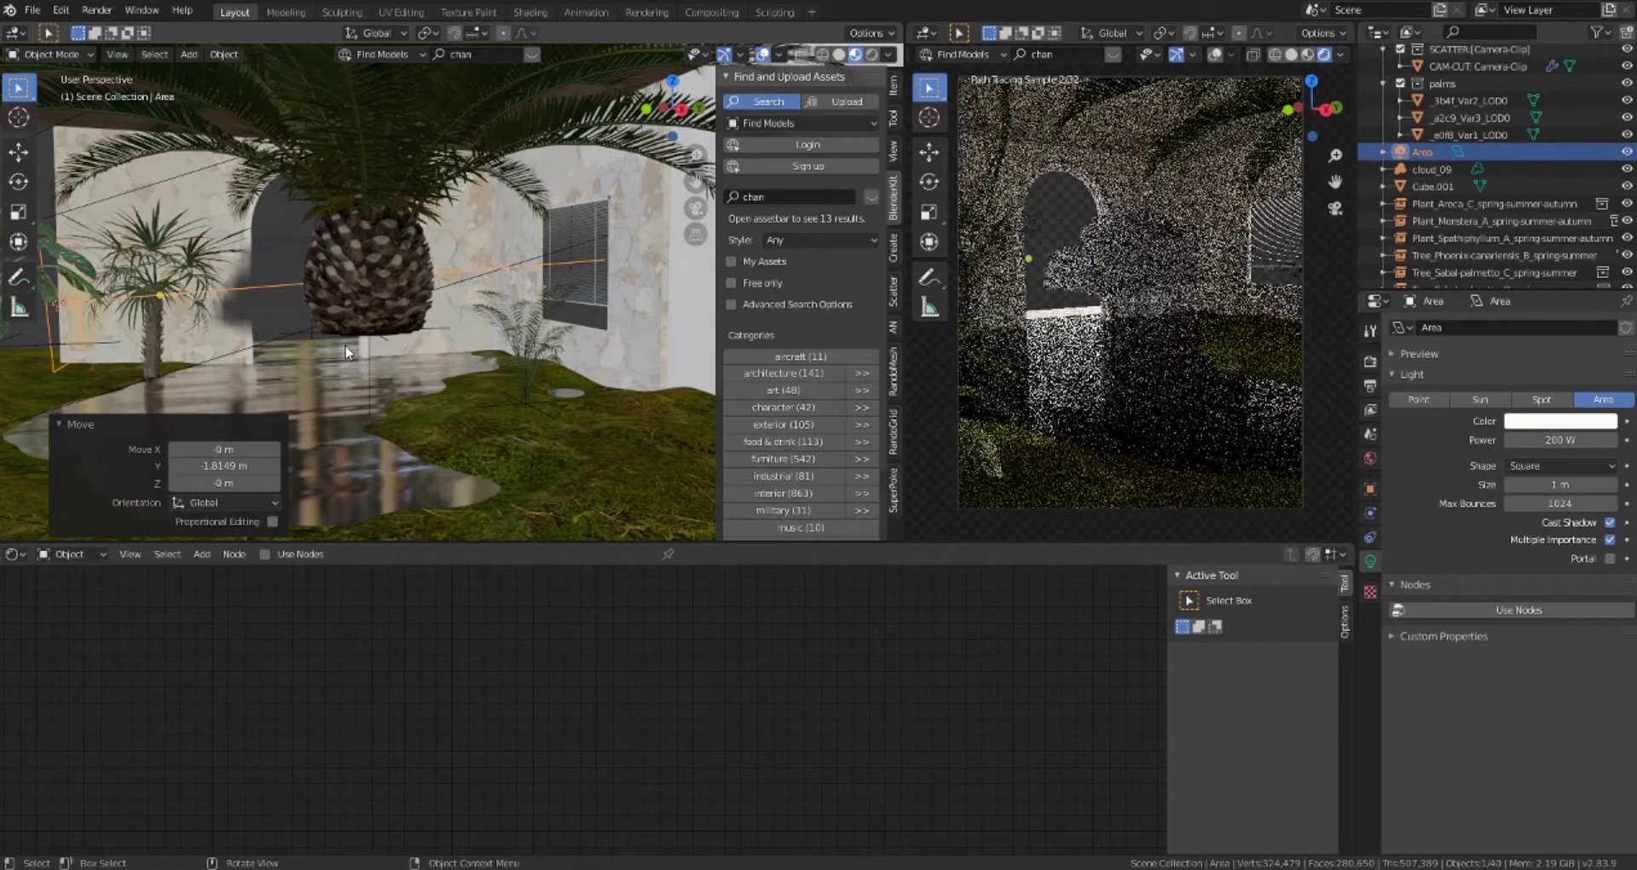
pyautogui.click(306, 364)
pyautogui.moveTo(305, 365); pyautogui.dragTo(478, 282, button='middle')
pyautogui.click(1560, 440)
# Lower the area light's power to 50 W and save
pyautogui.write('50')
pyautogui.press('Return')
pyautogui.hotkey('ctrl', 's')
# Add a scaled-up cube with a new Principled Volume material and no surface
pyautogui.hotkey('shift', 'a')
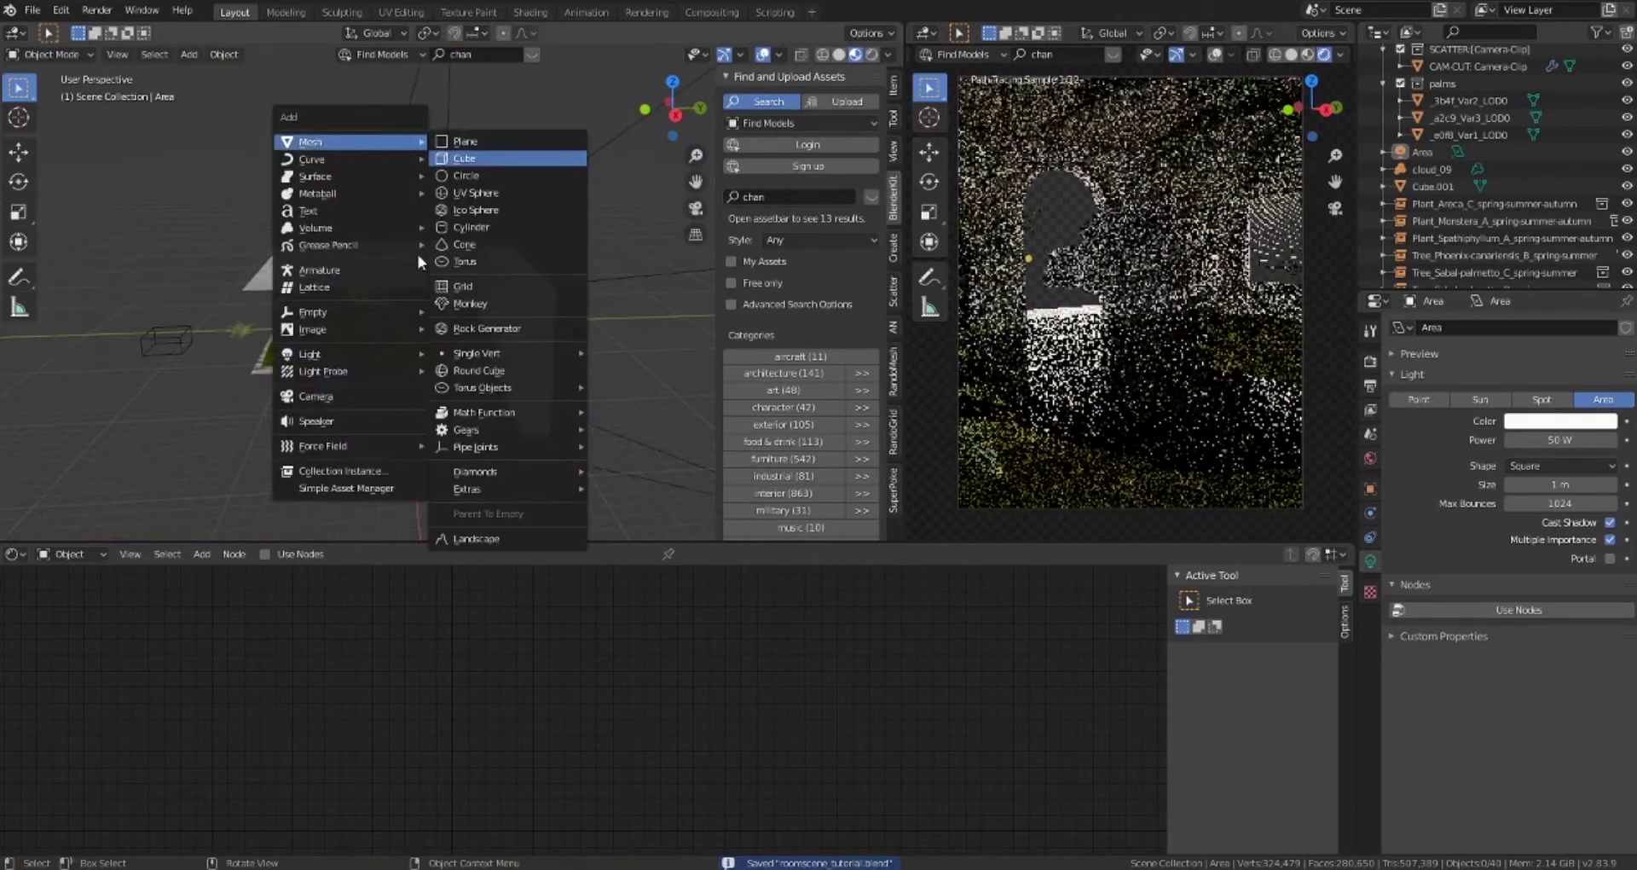
pyautogui.click(464, 157)
pyautogui.press('s')
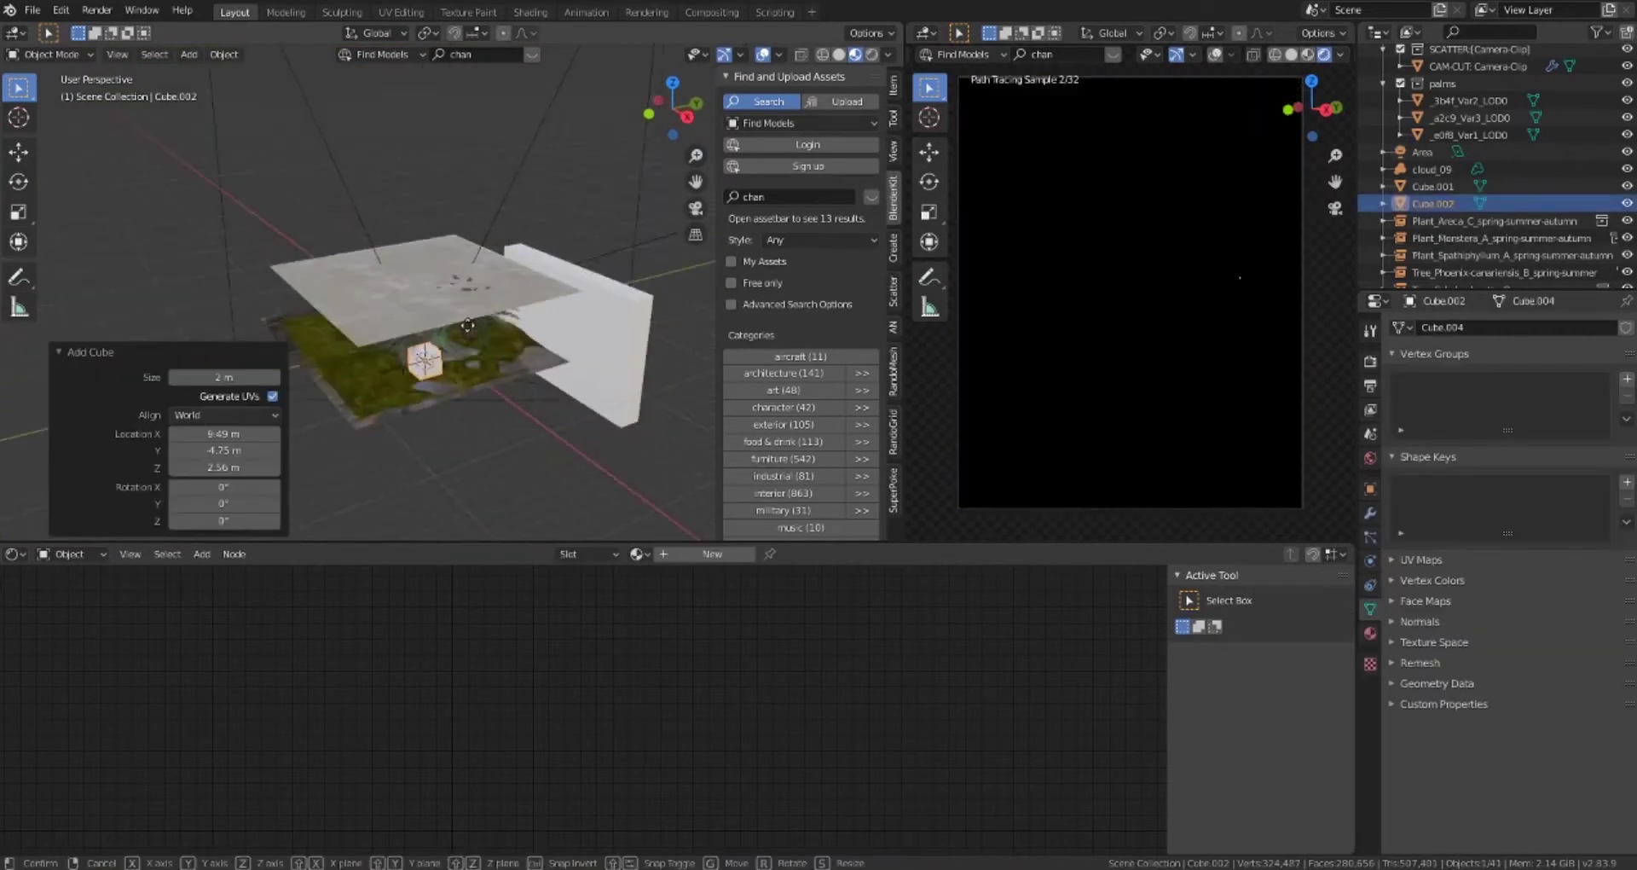
pyautogui.click(1370, 633)
pyautogui.click(1484, 377)
pyautogui.click(1569, 455)
pyautogui.click(1435, 265)
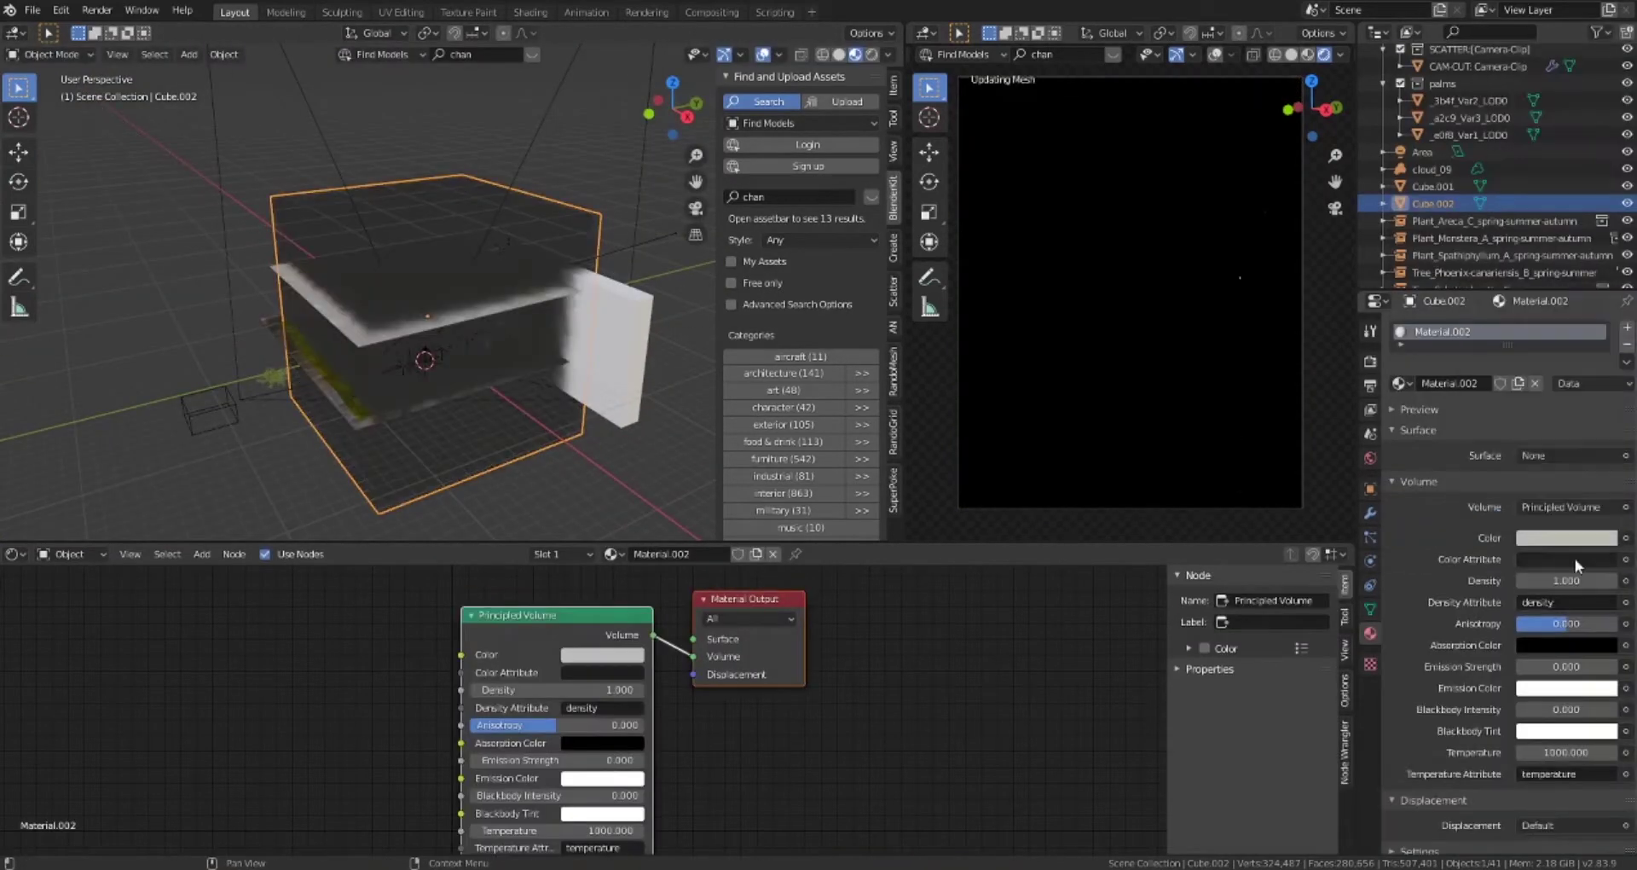
pyautogui.hotkey('ctrl', 's')
# Raise sun strength to 35 and add Glare and Denoise nodes in the compositor
pyautogui.write('35')
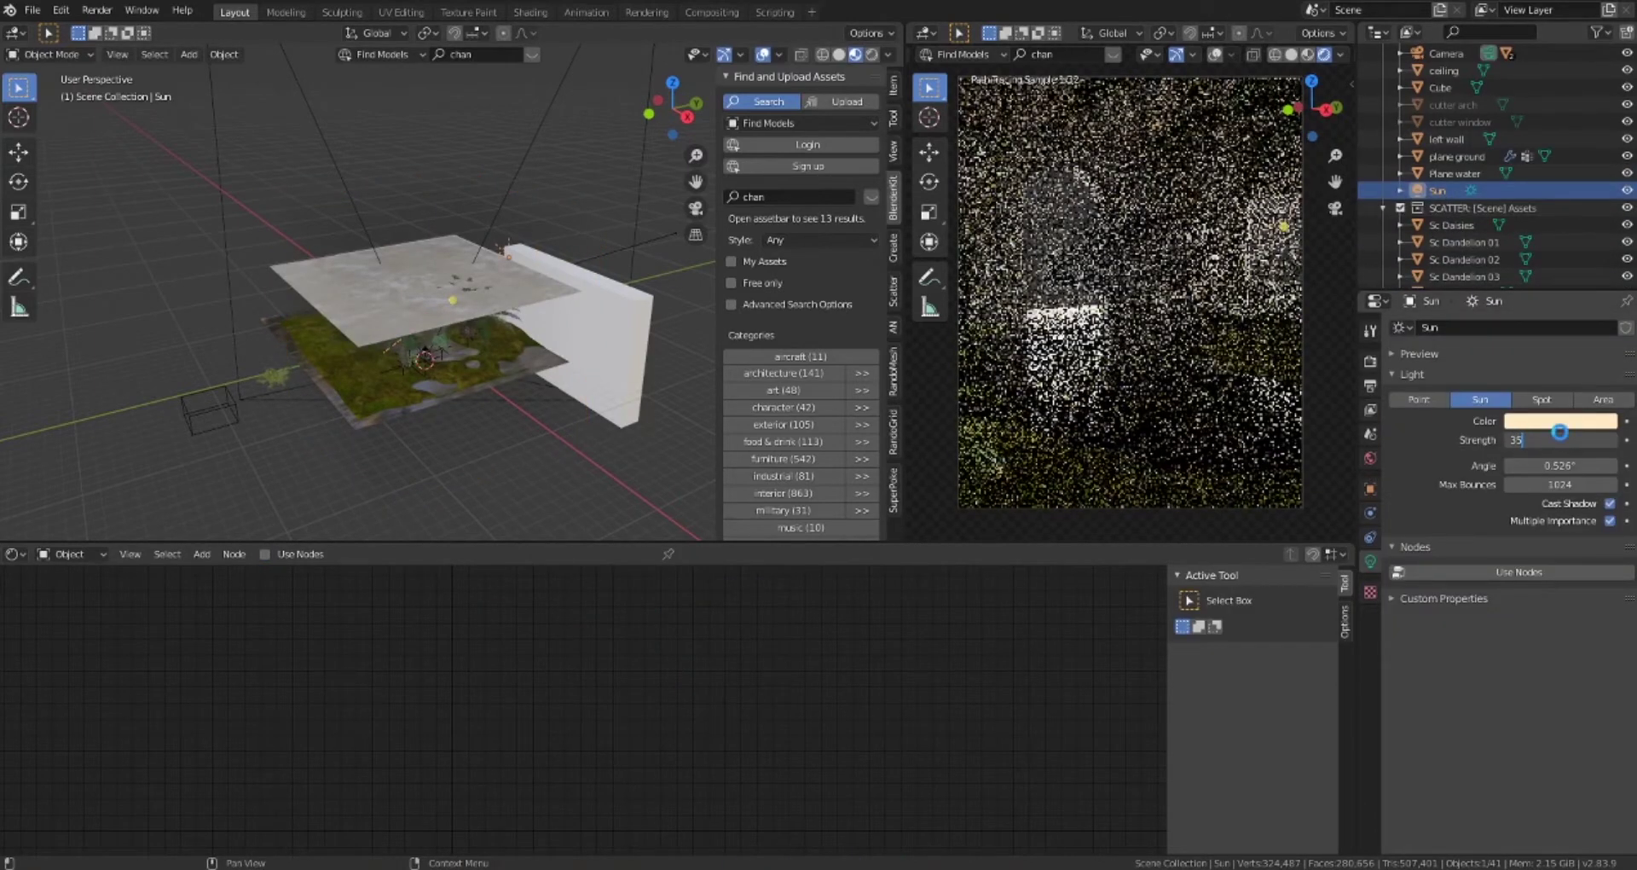
pyautogui.press('Return')
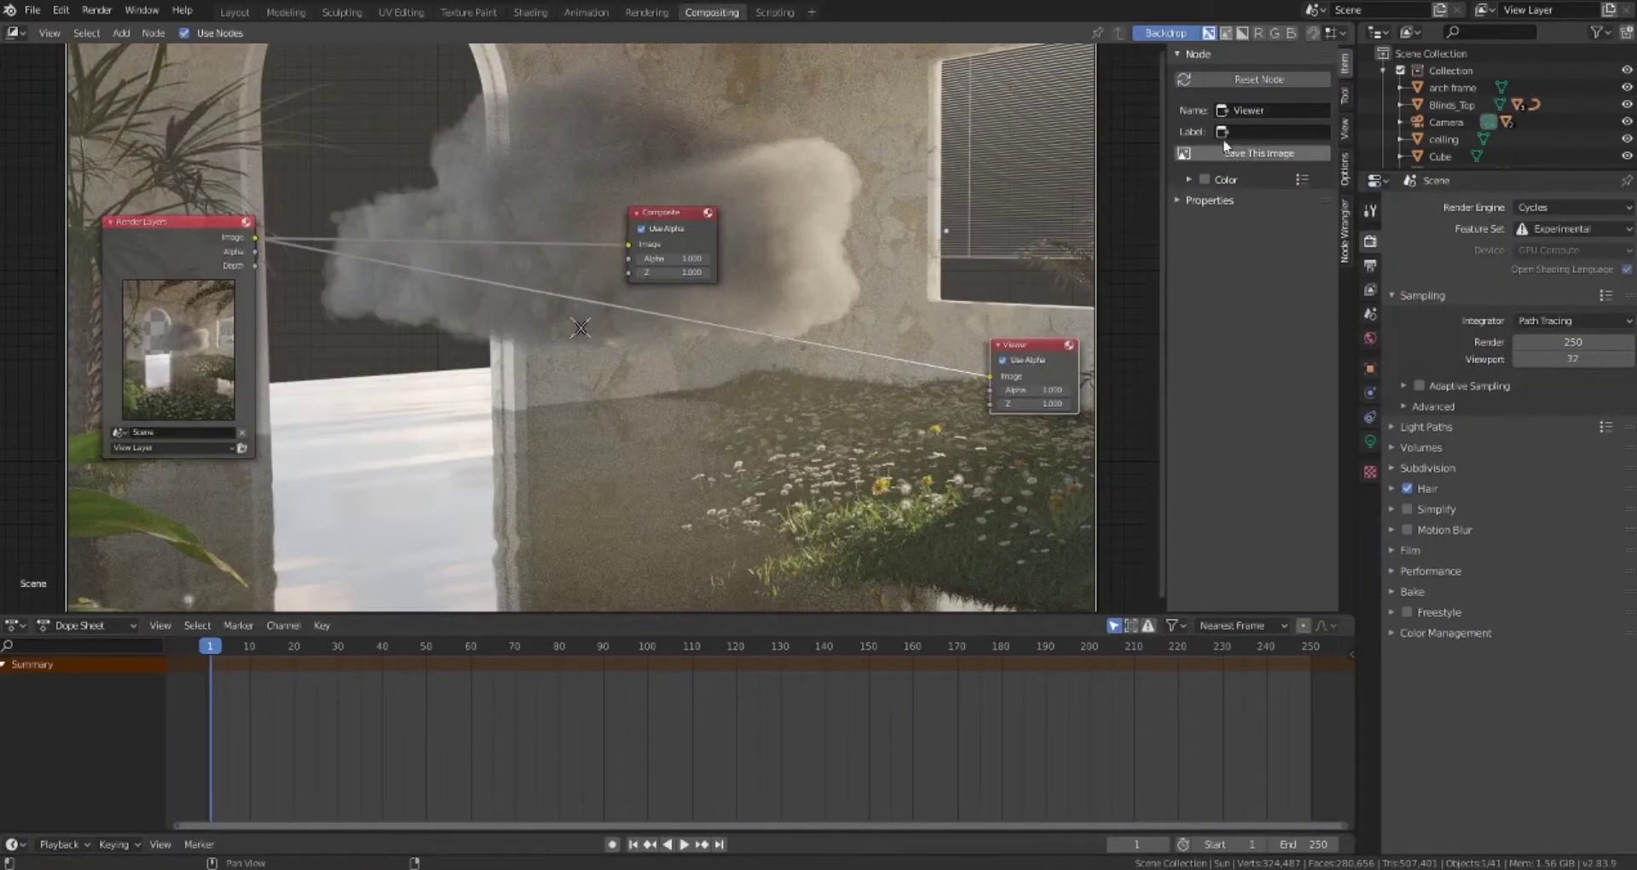
pyautogui.moveTo(692, 626); pyautogui.dragTo(693, 761)
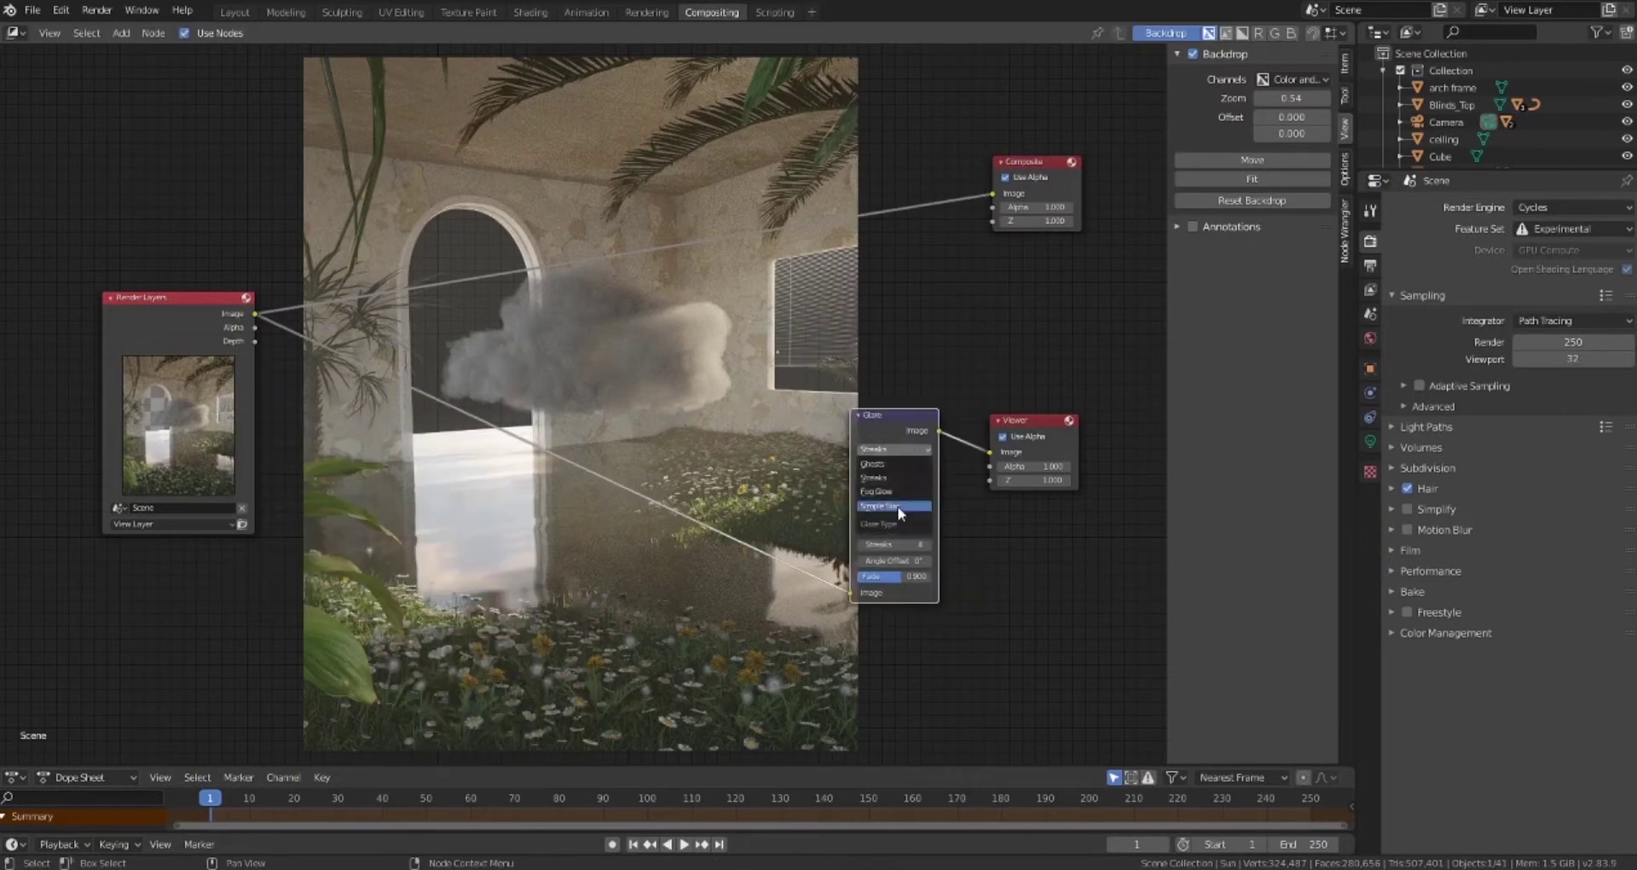
pyautogui.click(857, 518)
pyautogui.hotkey('shift', 'a')
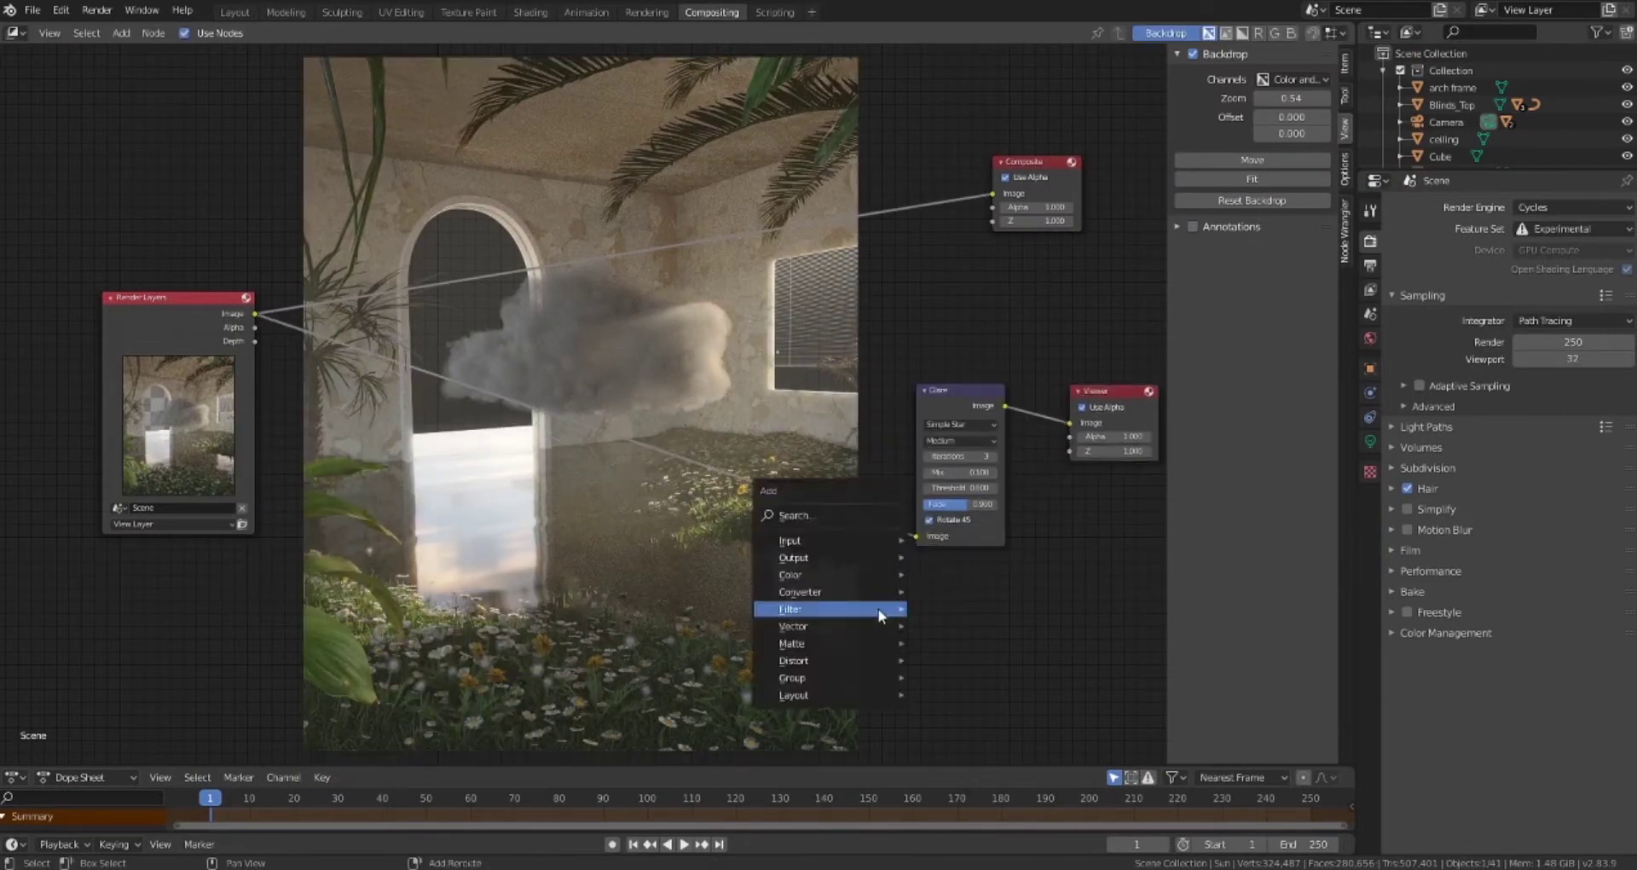
pyautogui.click(819, 623)
pyautogui.click(841, 520)
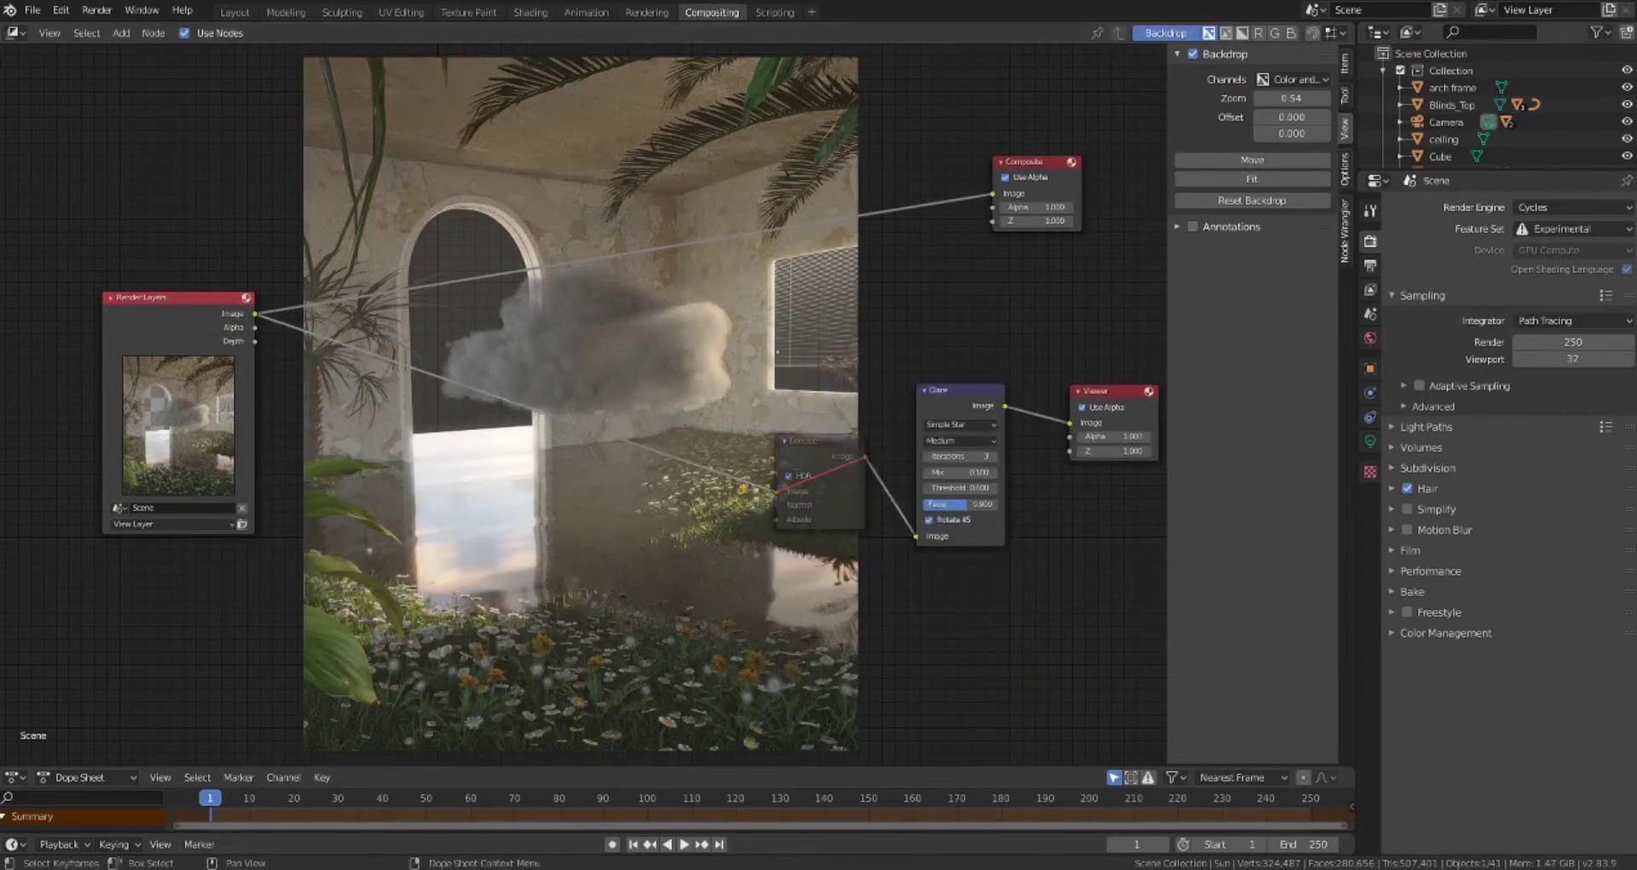
# Browse down and back up through the Unsplash ocean photo search results
pyautogui.click(694, 801)
pyautogui.scroll(-5, 1331, 483)
pyautogui.scroll(-20, 1331, 483)
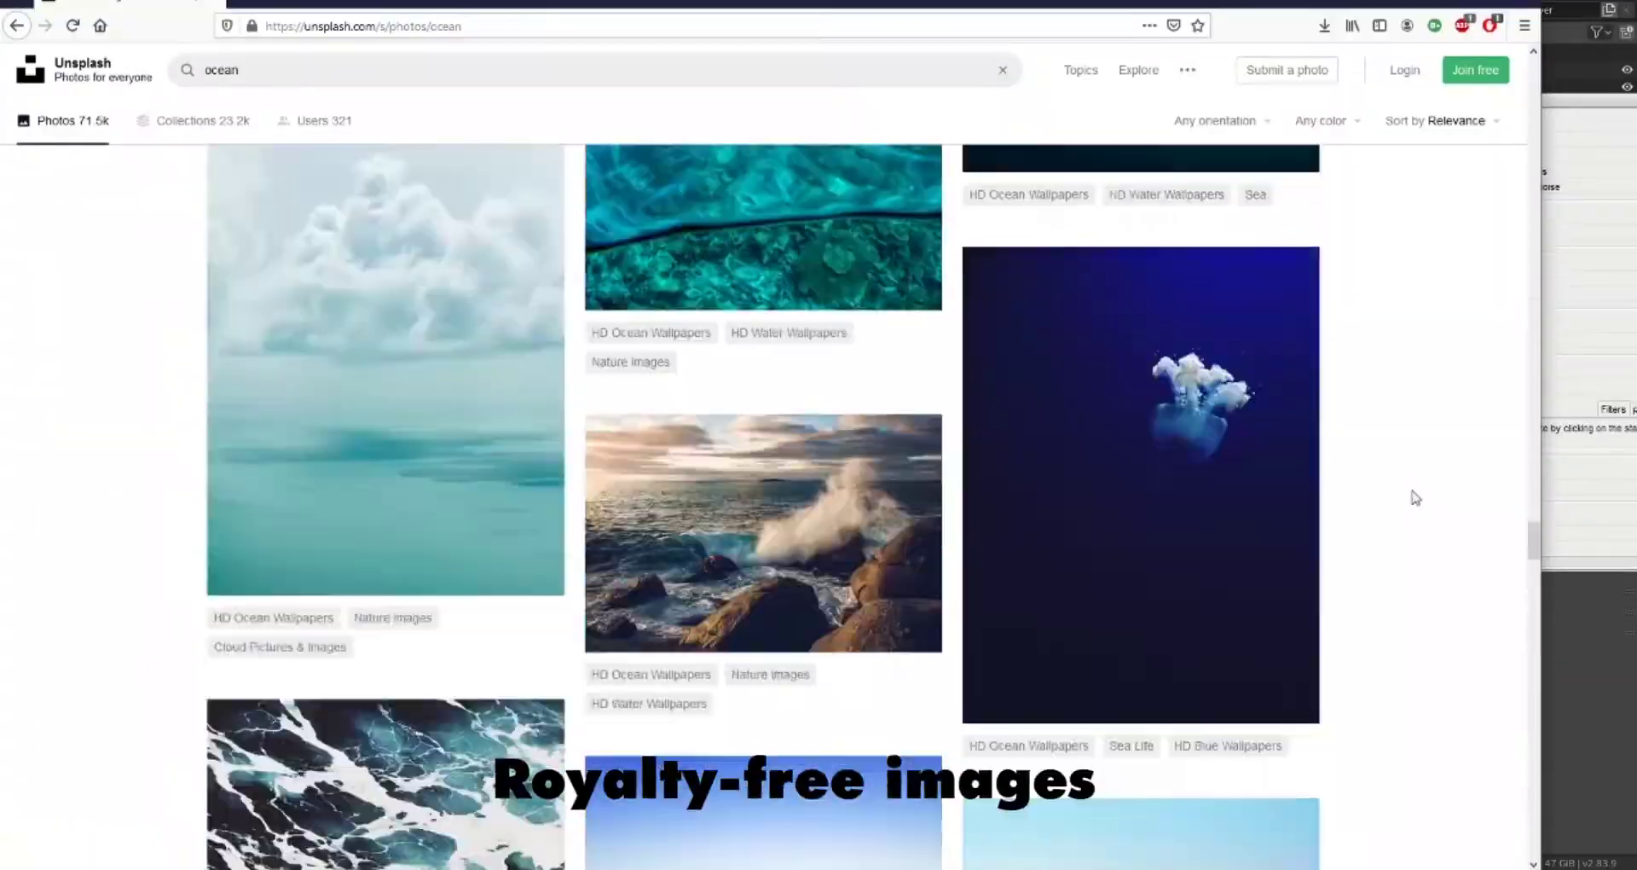
pyautogui.scroll(-20, 1372, 492)
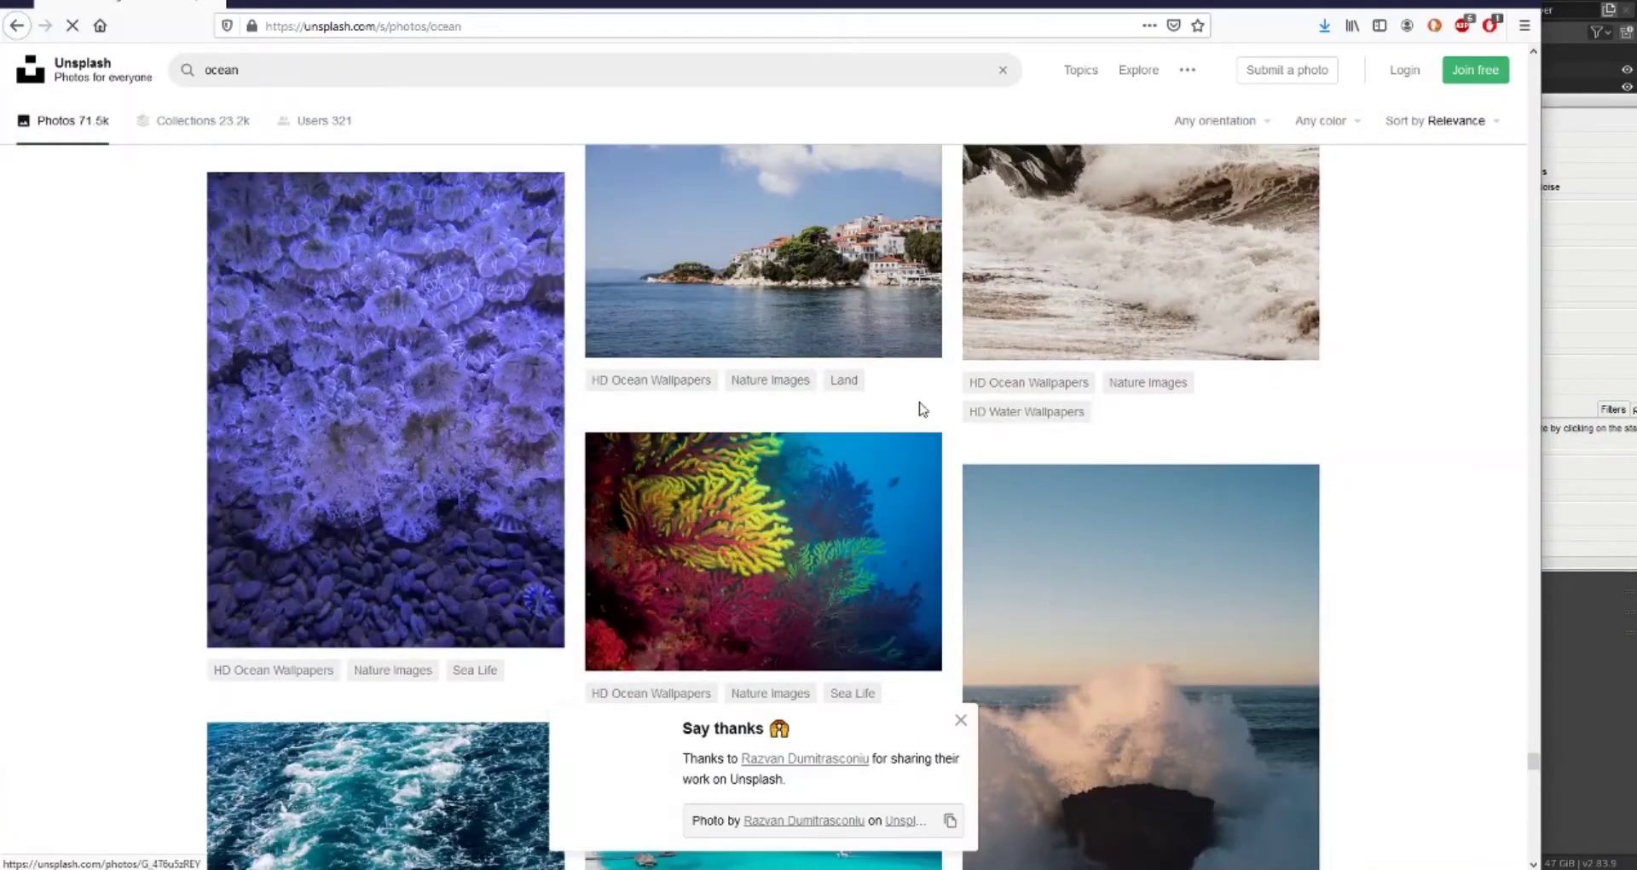
pyautogui.scroll(3, 921, 410)
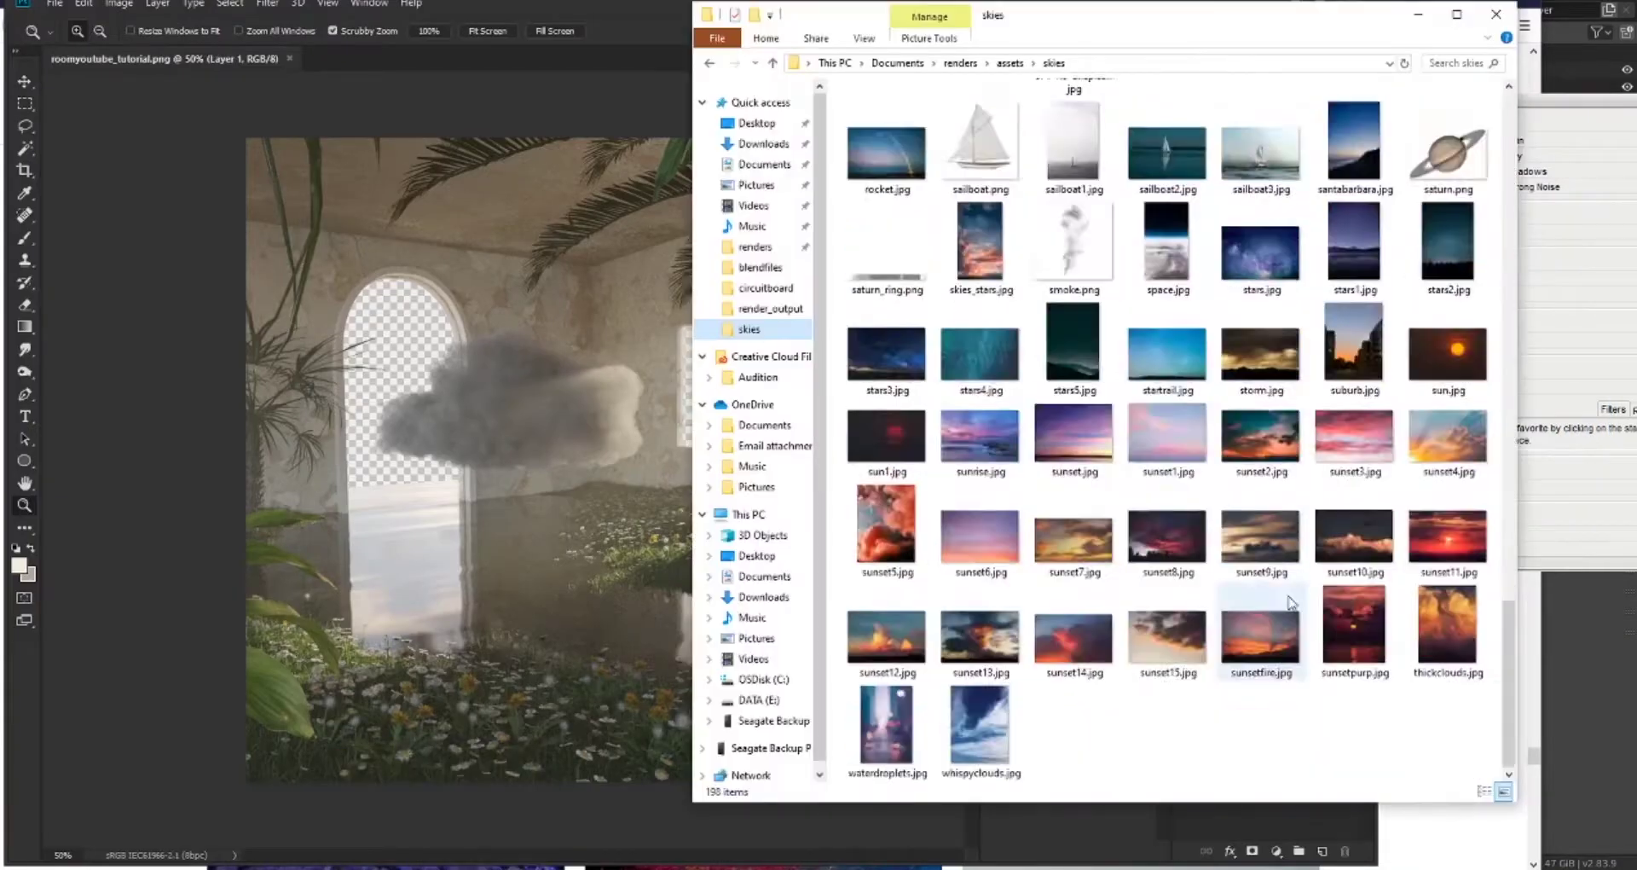
pyautogui.scroll(10, 1183, 324)
# Place oceantrees.jpg and the oceanhazy image into the composition, fitting oceanhazy over the canvas
pyautogui.moveTo(1183, 324); pyautogui.dragTo(512, 426)
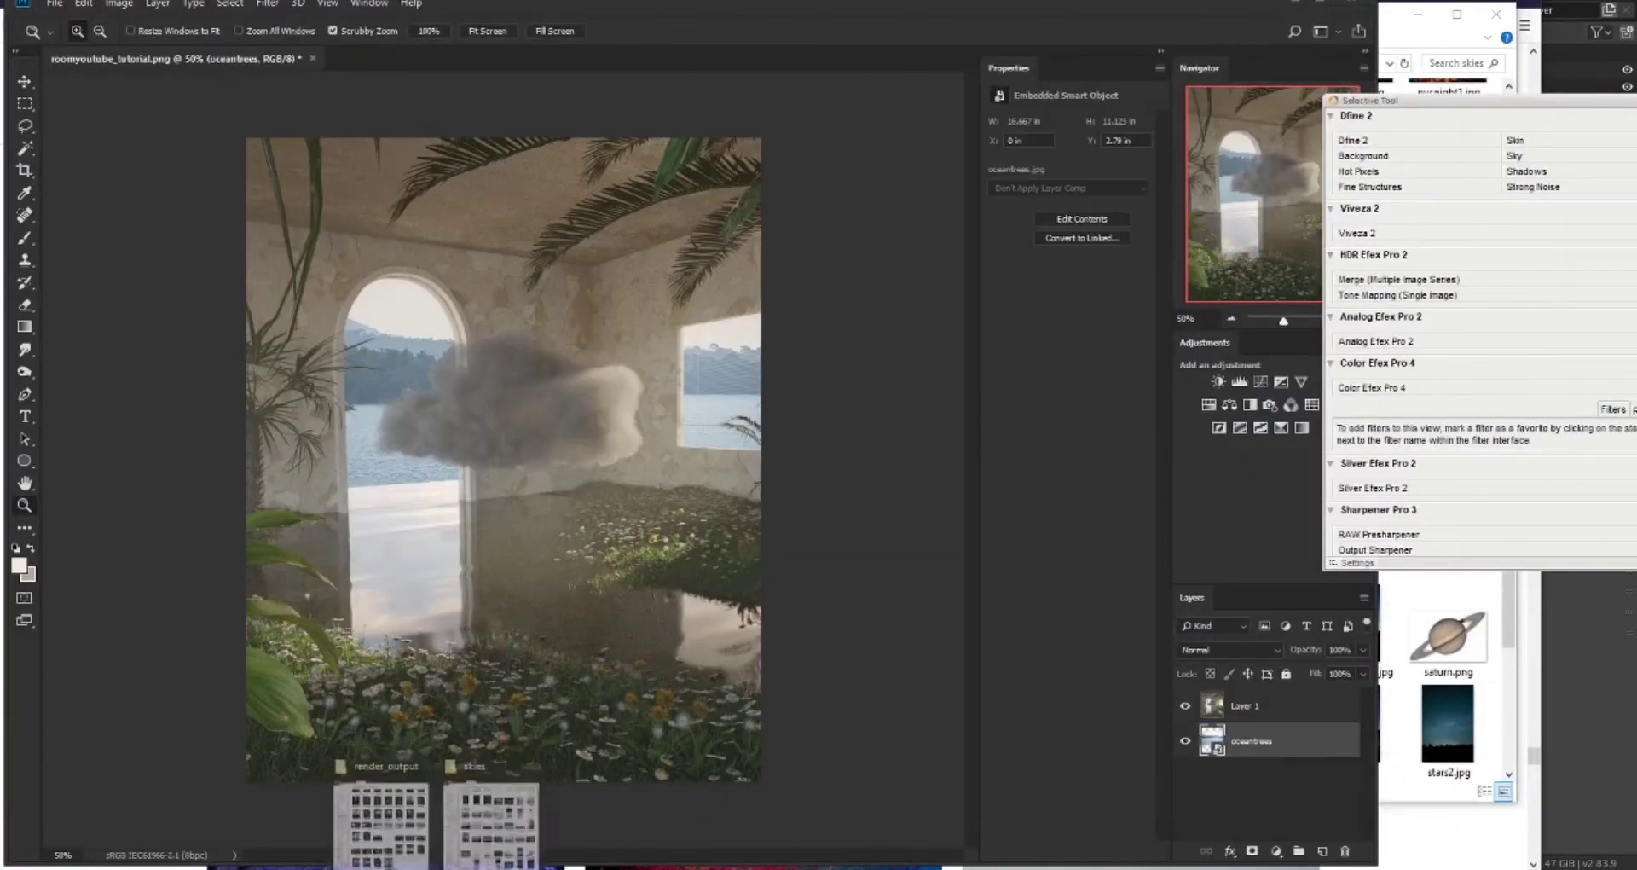
pyautogui.moveTo(529, 829); pyautogui.dragTo(576, 646)
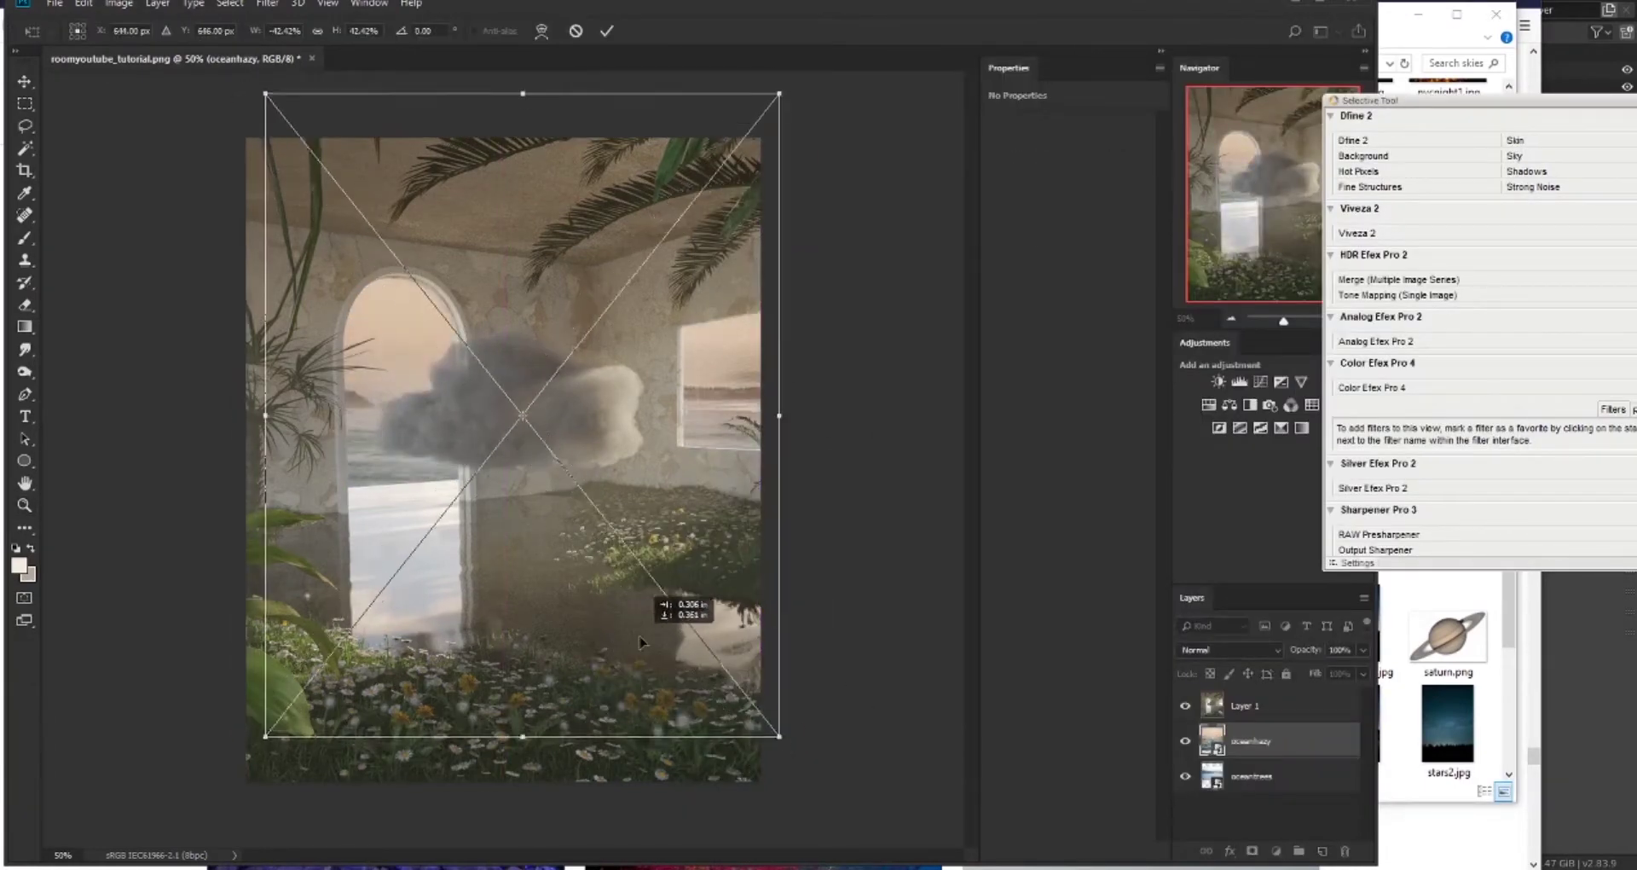
pyautogui.press('Return')
pyautogui.press('z')
pyautogui.moveTo(676, 618); pyautogui.dragTo(893, 635)
# Add a layer mask to Layer 1 copy and fit the whole image in view
pyautogui.click(25, 260)
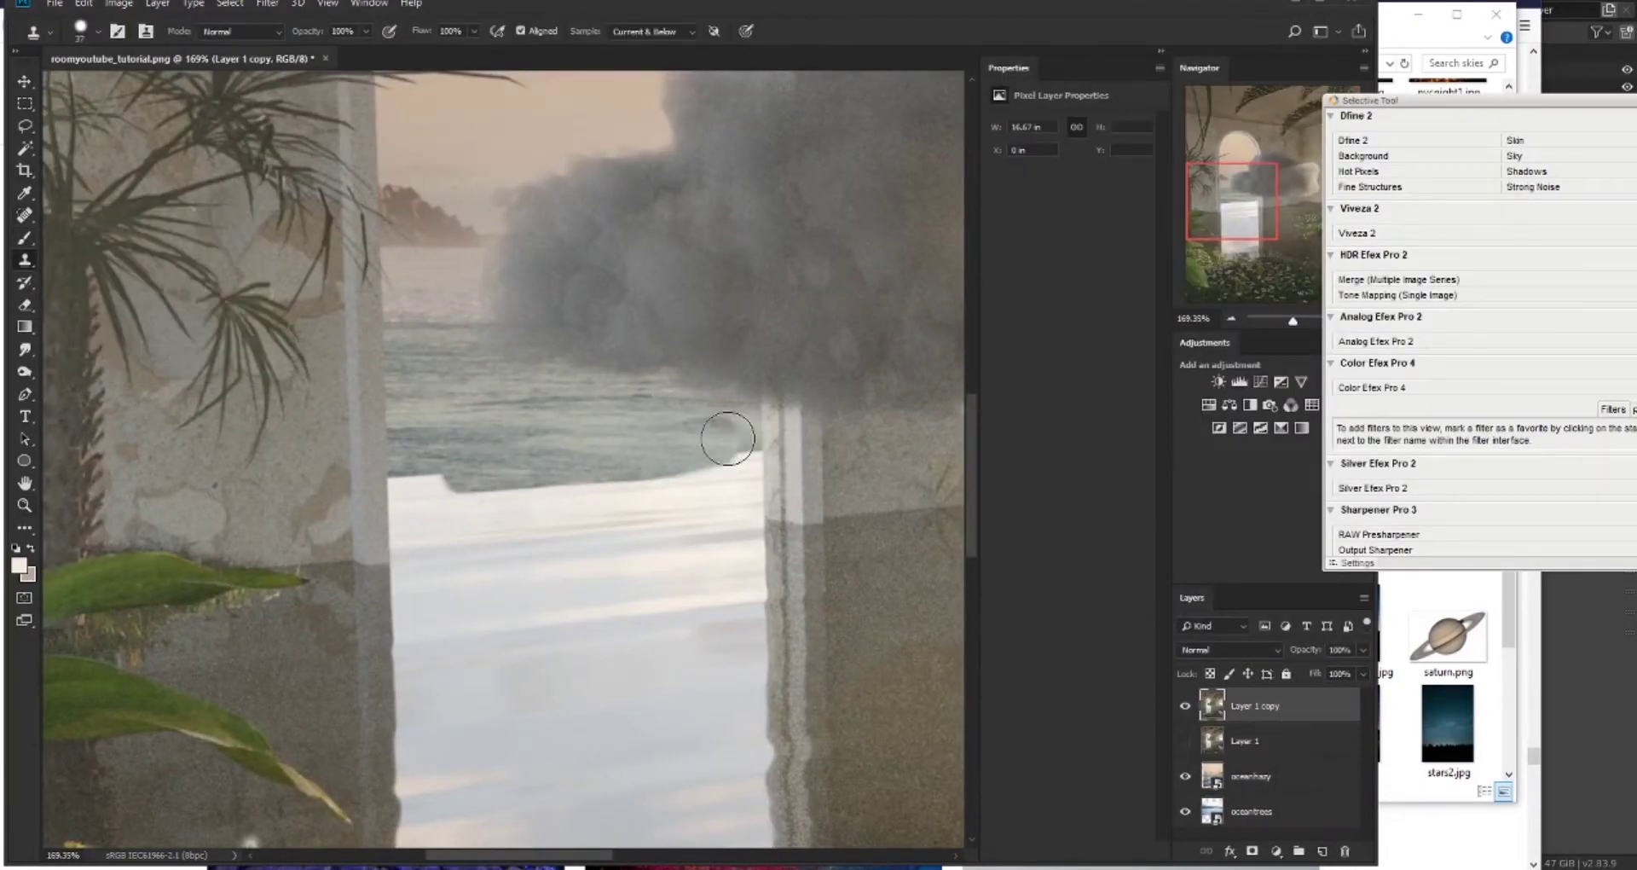
pyautogui.click(1252, 850)
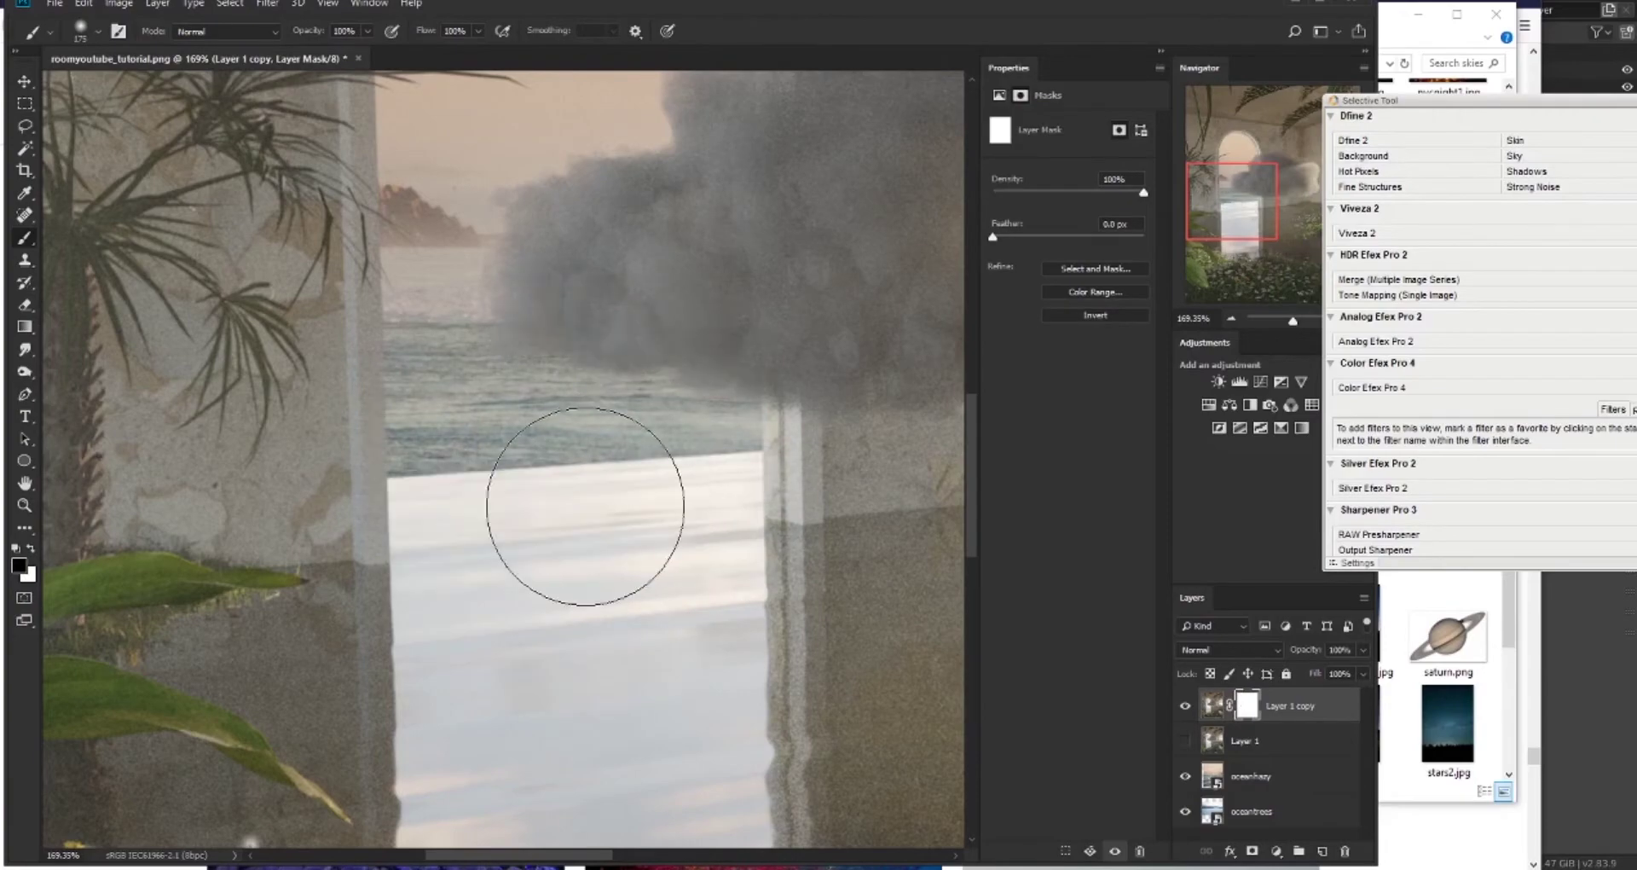
pyautogui.press('z')
pyautogui.hotkey('ctrl', '0')
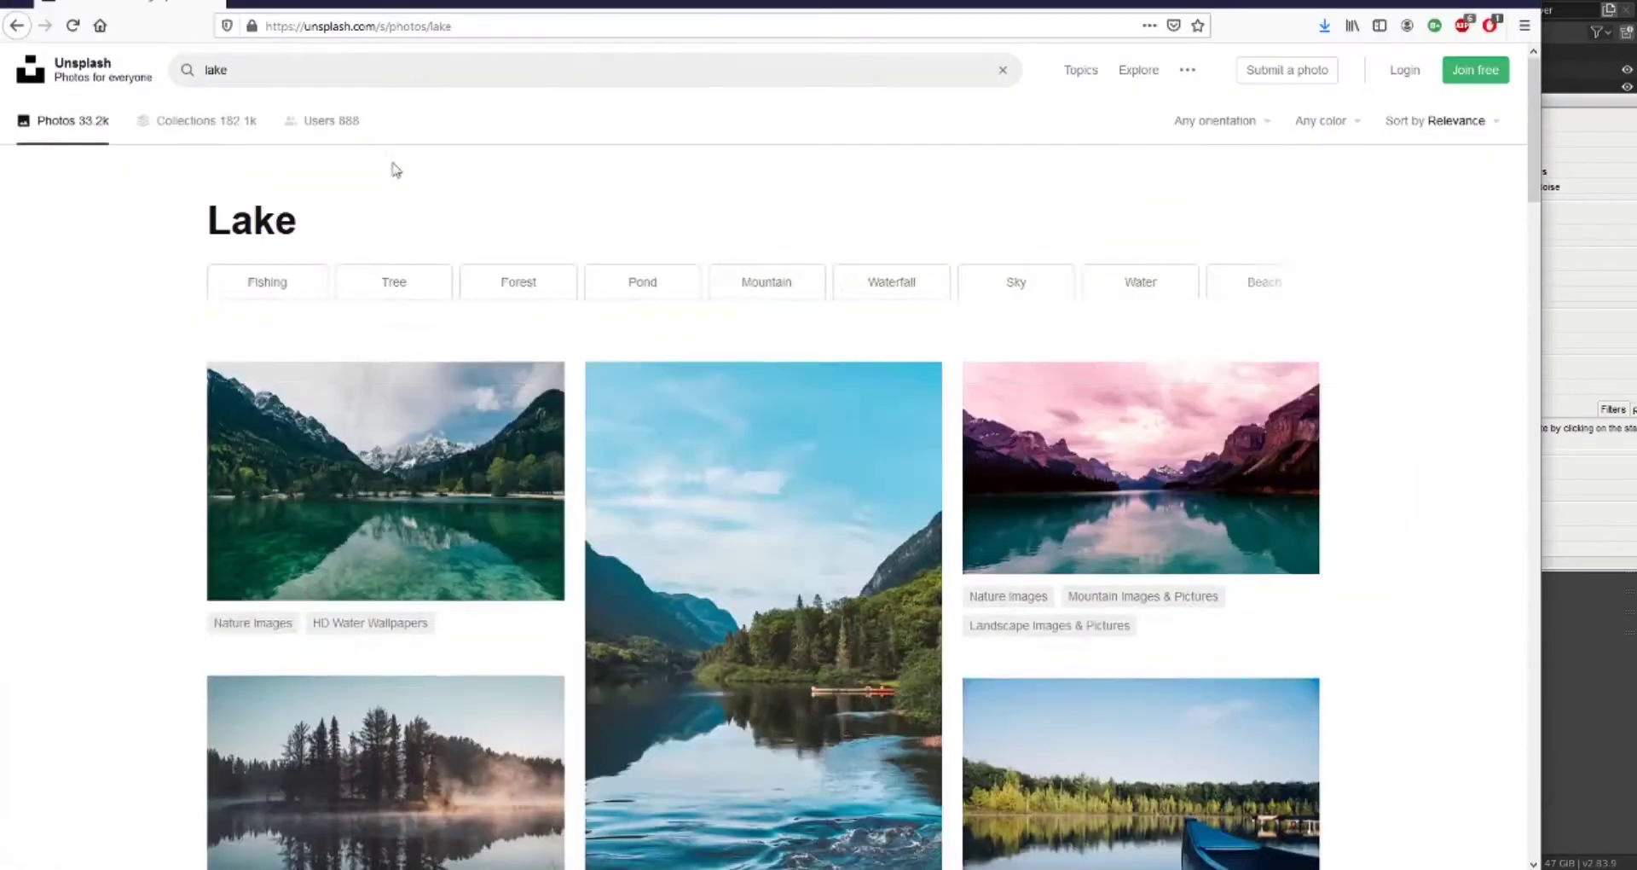
# Scroll through the Unsplash lake photo results
pyautogui.scroll(-5, 1364, 537)
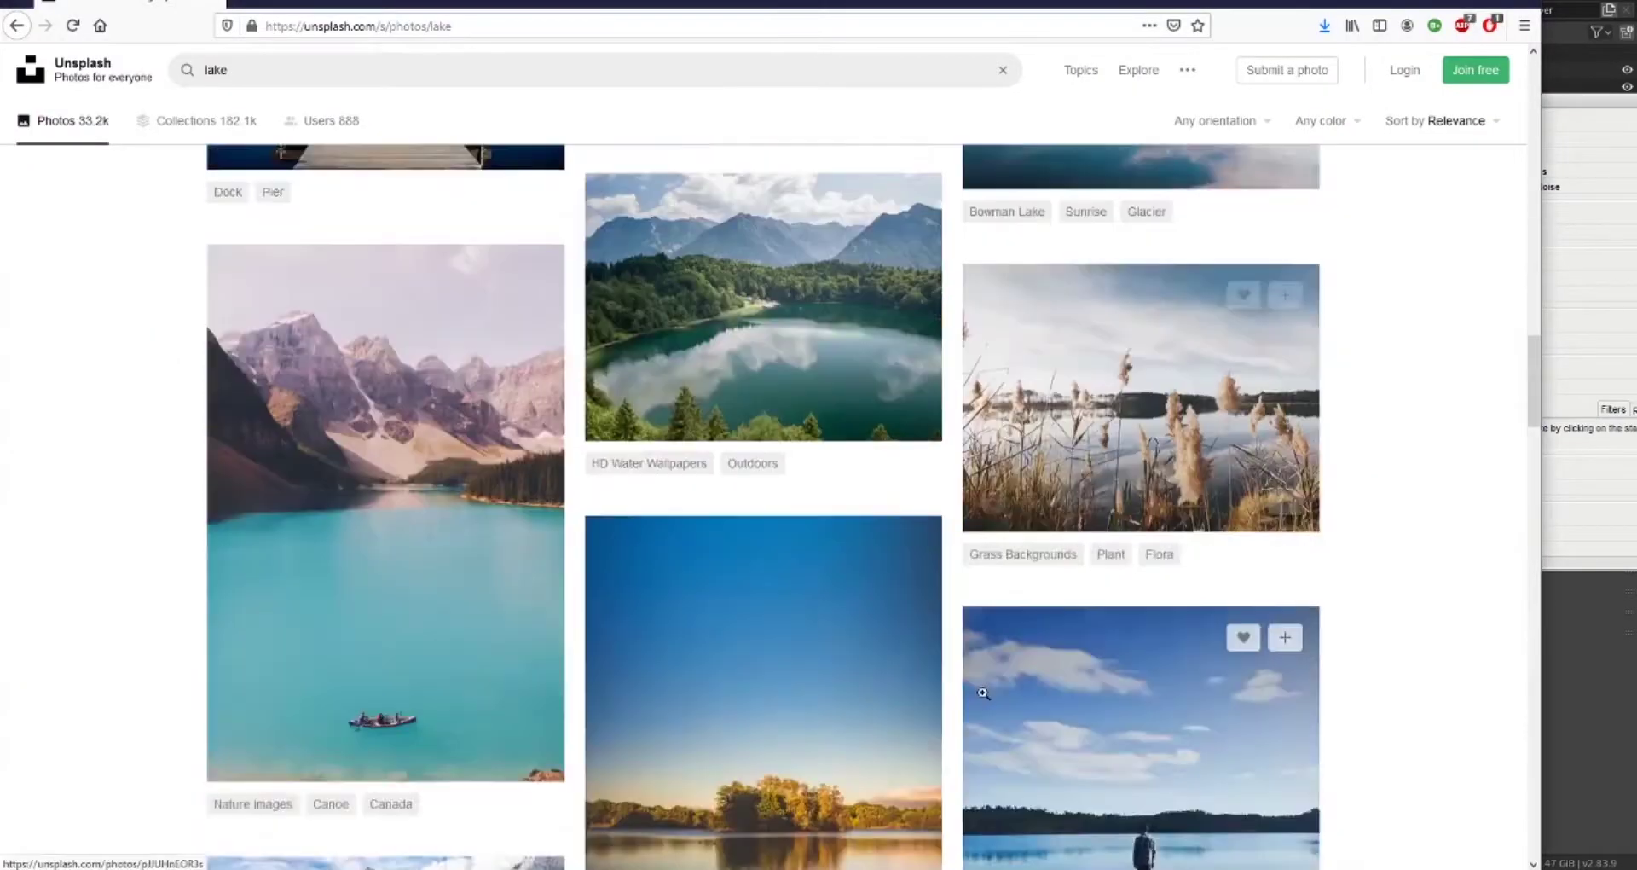
pyautogui.scroll(-10, 955, 710)
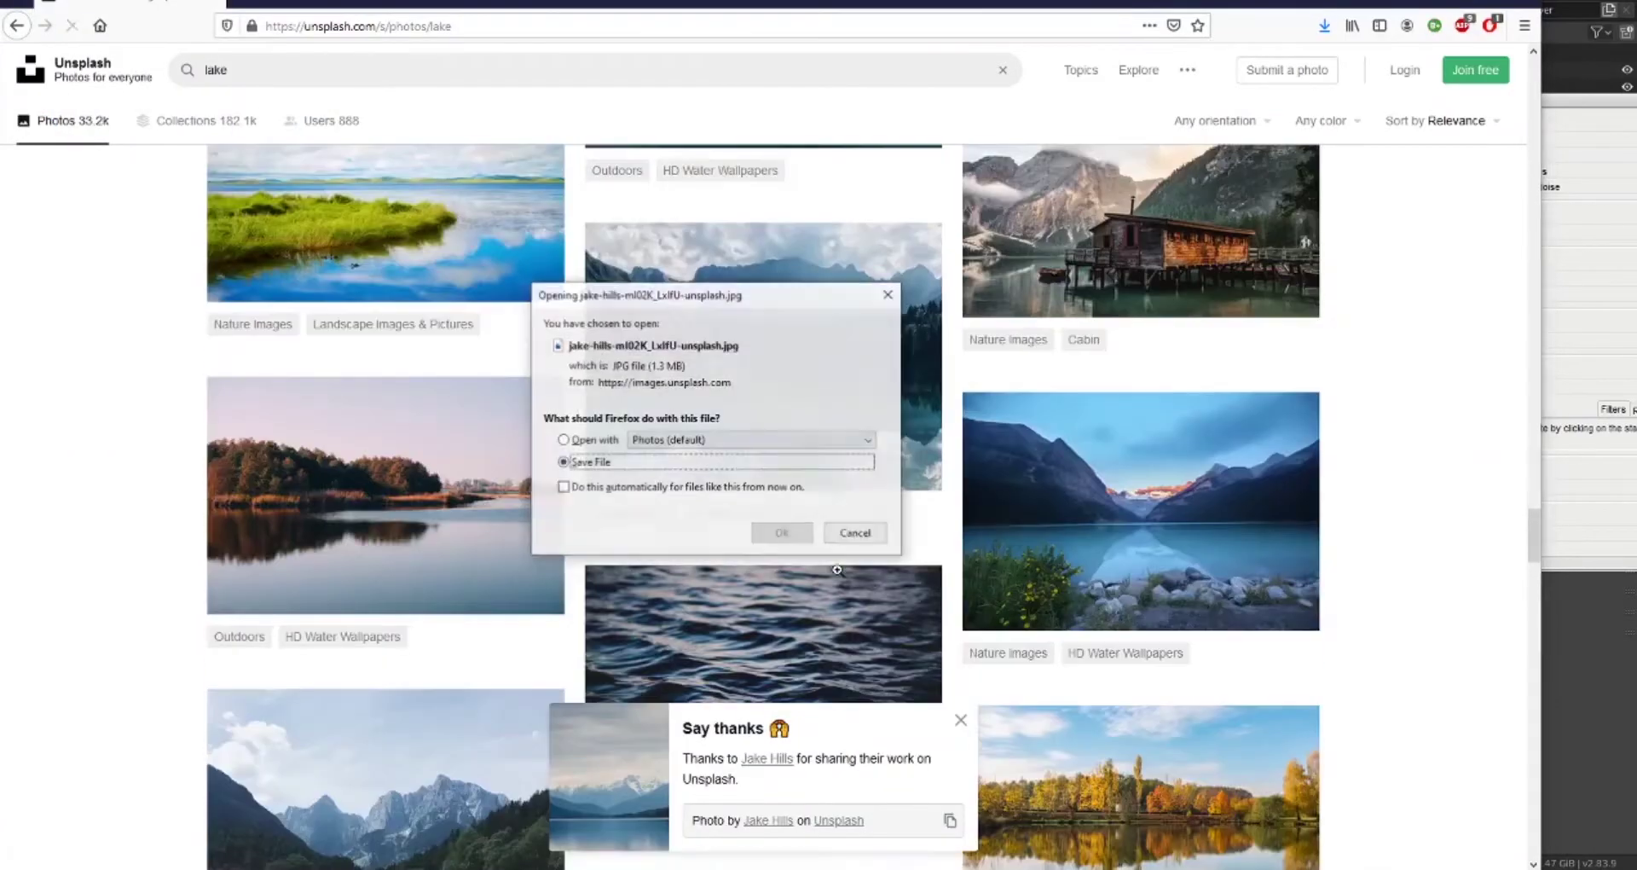
pyautogui.scroll(-2, 507, 414)
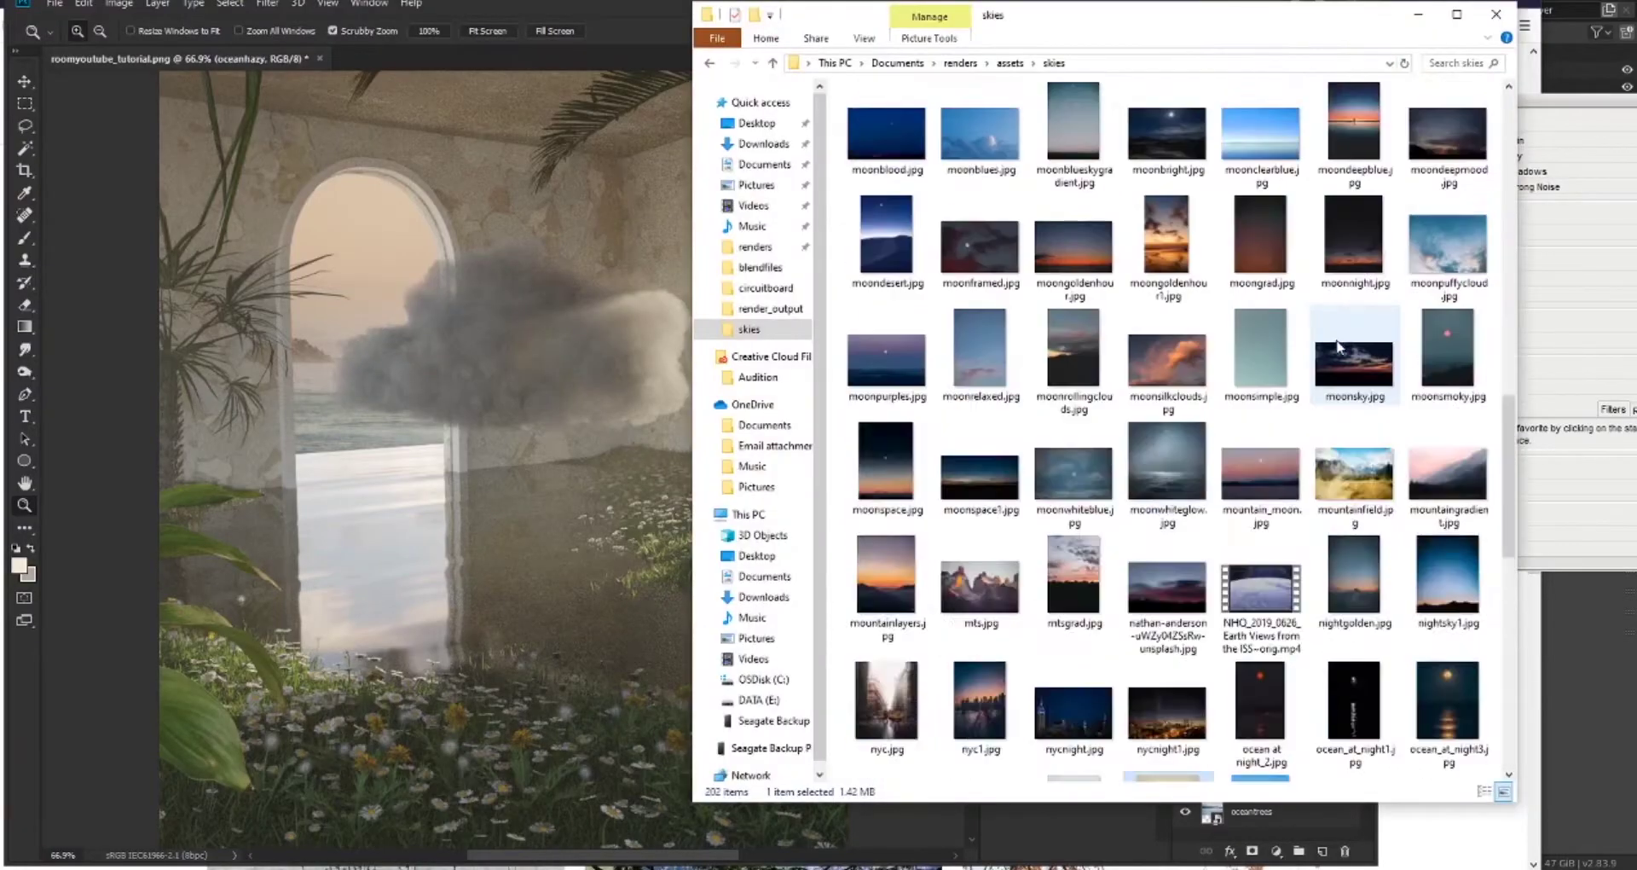
# Place lakemts.jpg from the skies folder and Match Color it with fade 76
pyautogui.click(980, 358)
pyautogui.moveTo(994, 381); pyautogui.dragTo(767, 450)
pyautogui.press('Return')
pyautogui.click(127, 3)
pyautogui.click(384, 431)
pyautogui.moveTo(341, 117); pyautogui.dragTo(915, 176)
pyautogui.moveTo(806, 395); pyautogui.dragTo(939, 407)
pyautogui.press('Return')
# Paint black on Layer 1 copy's mask to reveal the lake through the arch
pyautogui.click(1247, 706)
pyautogui.press('b')
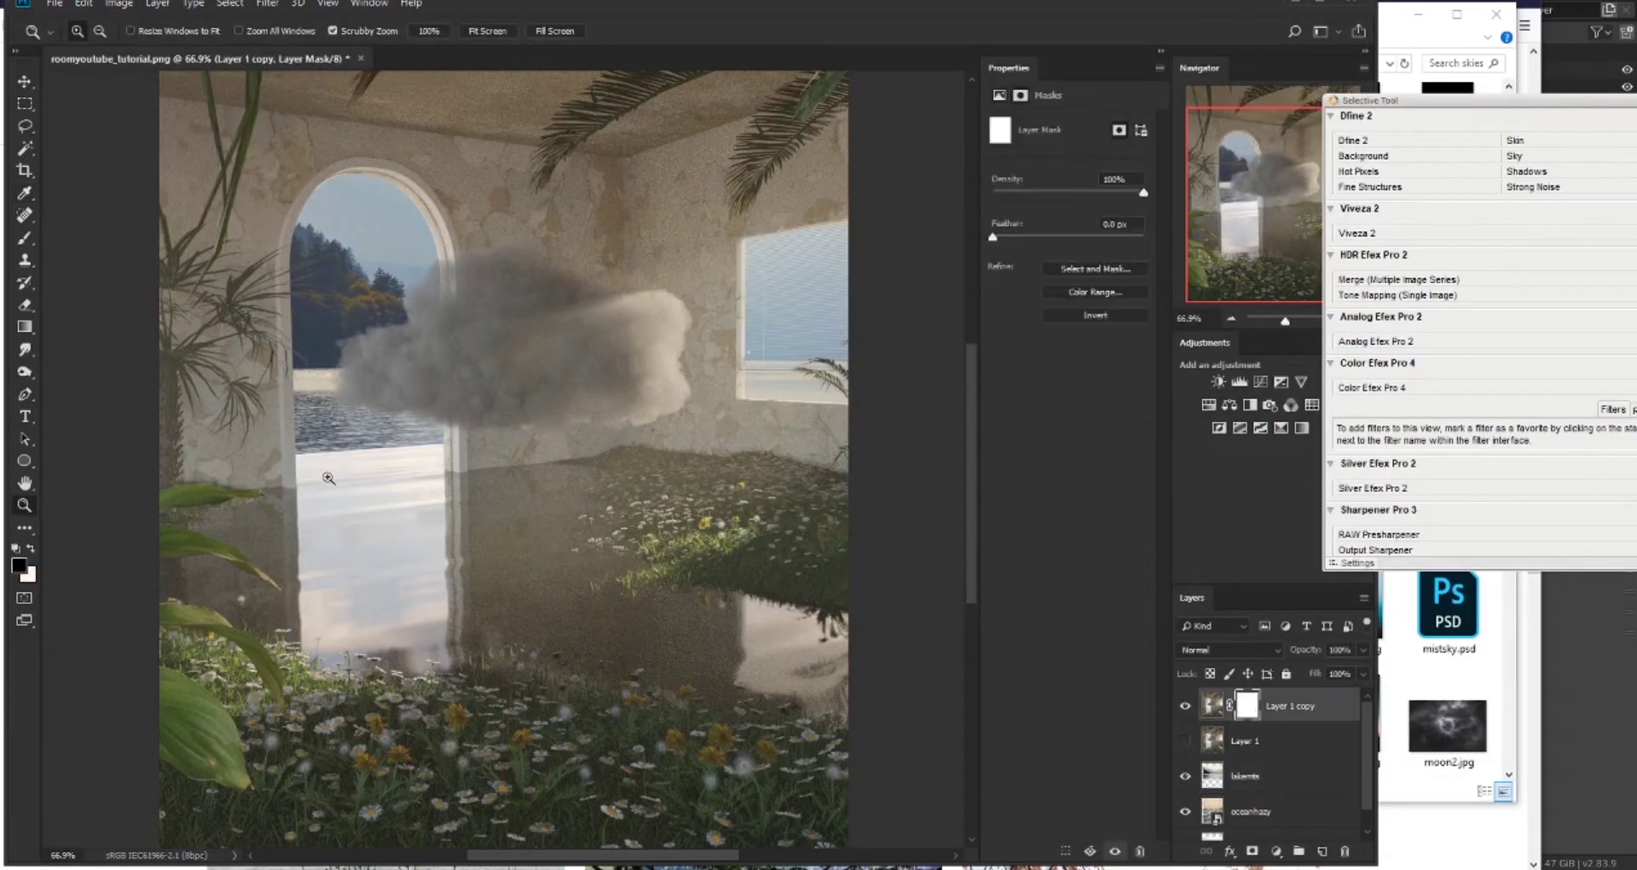
pyautogui.moveTo(329, 465); pyautogui.dragTo(345, 482)
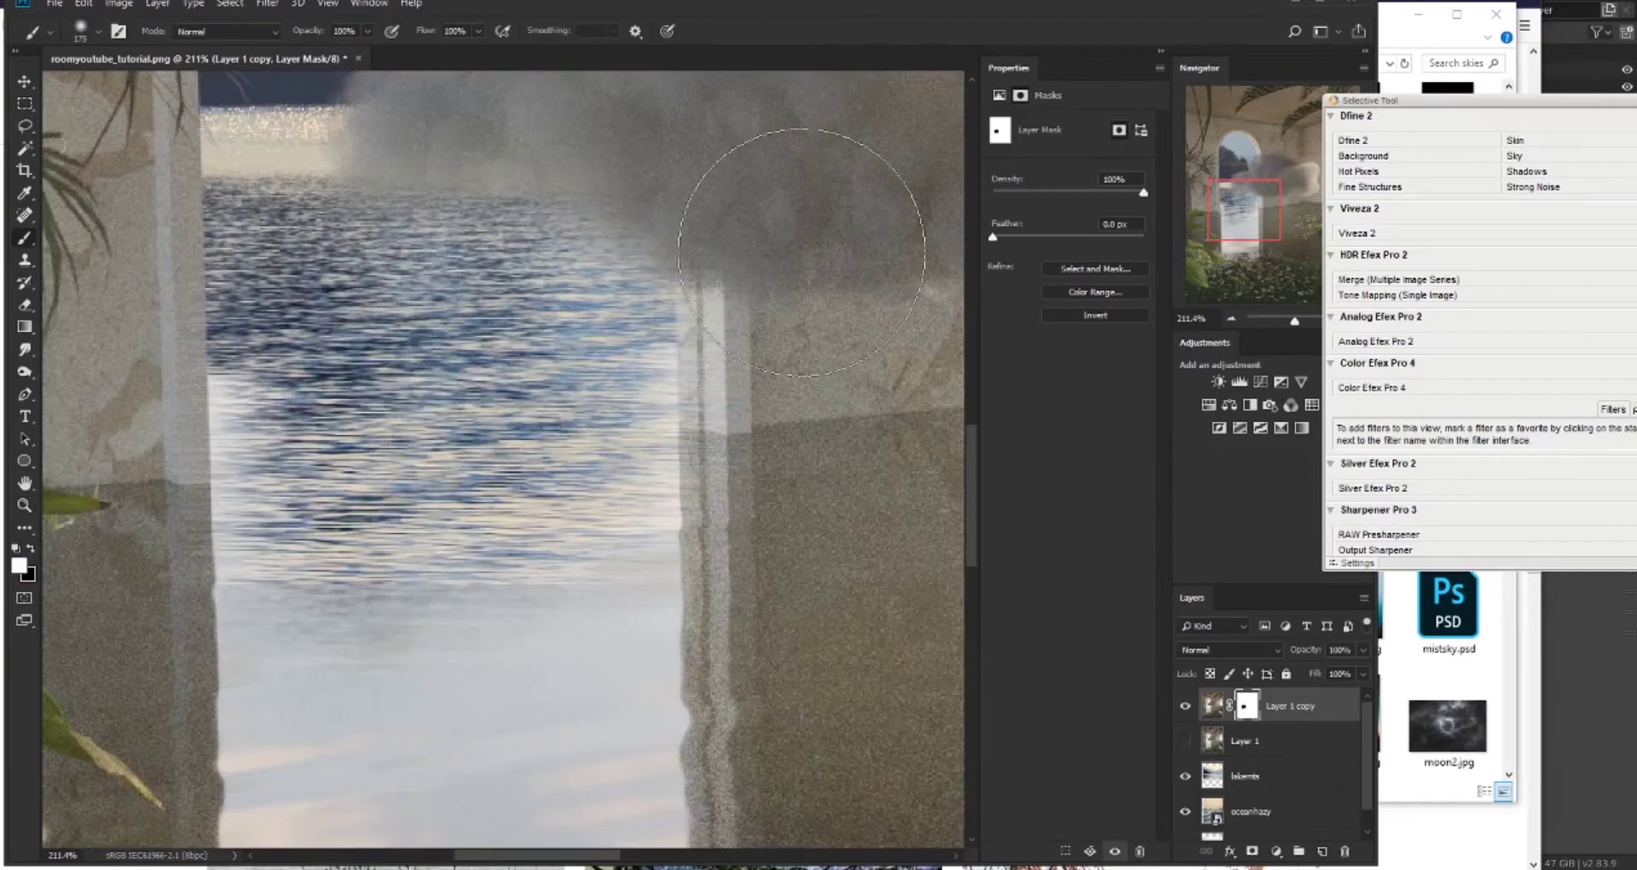
pyautogui.press('x')
pyautogui.keyDown('alt'); pyautogui.scroll(-5, 596, 614); pyautogui.keyUp('alt')
pyautogui.moveTo(597, 614)
pyautogui.mouseDown()
pyautogui.moveTo(599, 676)
pyautogui.moveTo(723, 710)
pyautogui.mouseUp()
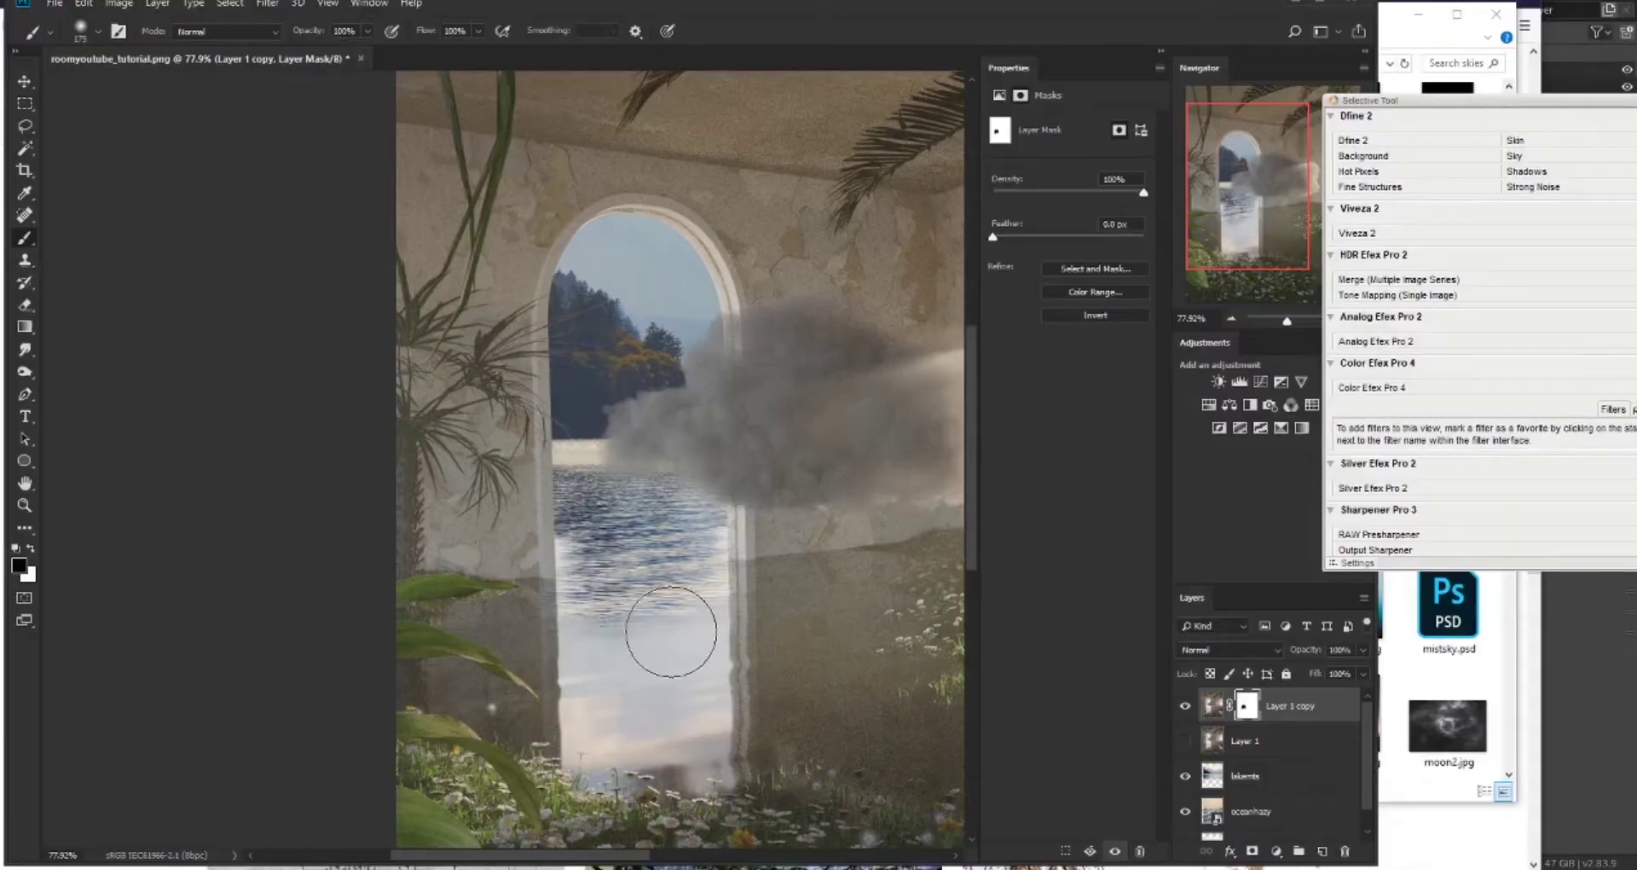
pyautogui.keyDown('alt'); pyautogui.scroll(-2, 652, 623); pyautogui.keyUp('alt')
# Place laketrees below Layer 1 and add a Brightness/Contrast adjustment to brighten the lake
pyautogui.click(1449, 819)
pyautogui.moveTo(1100, 367); pyautogui.dragTo(576, 451)
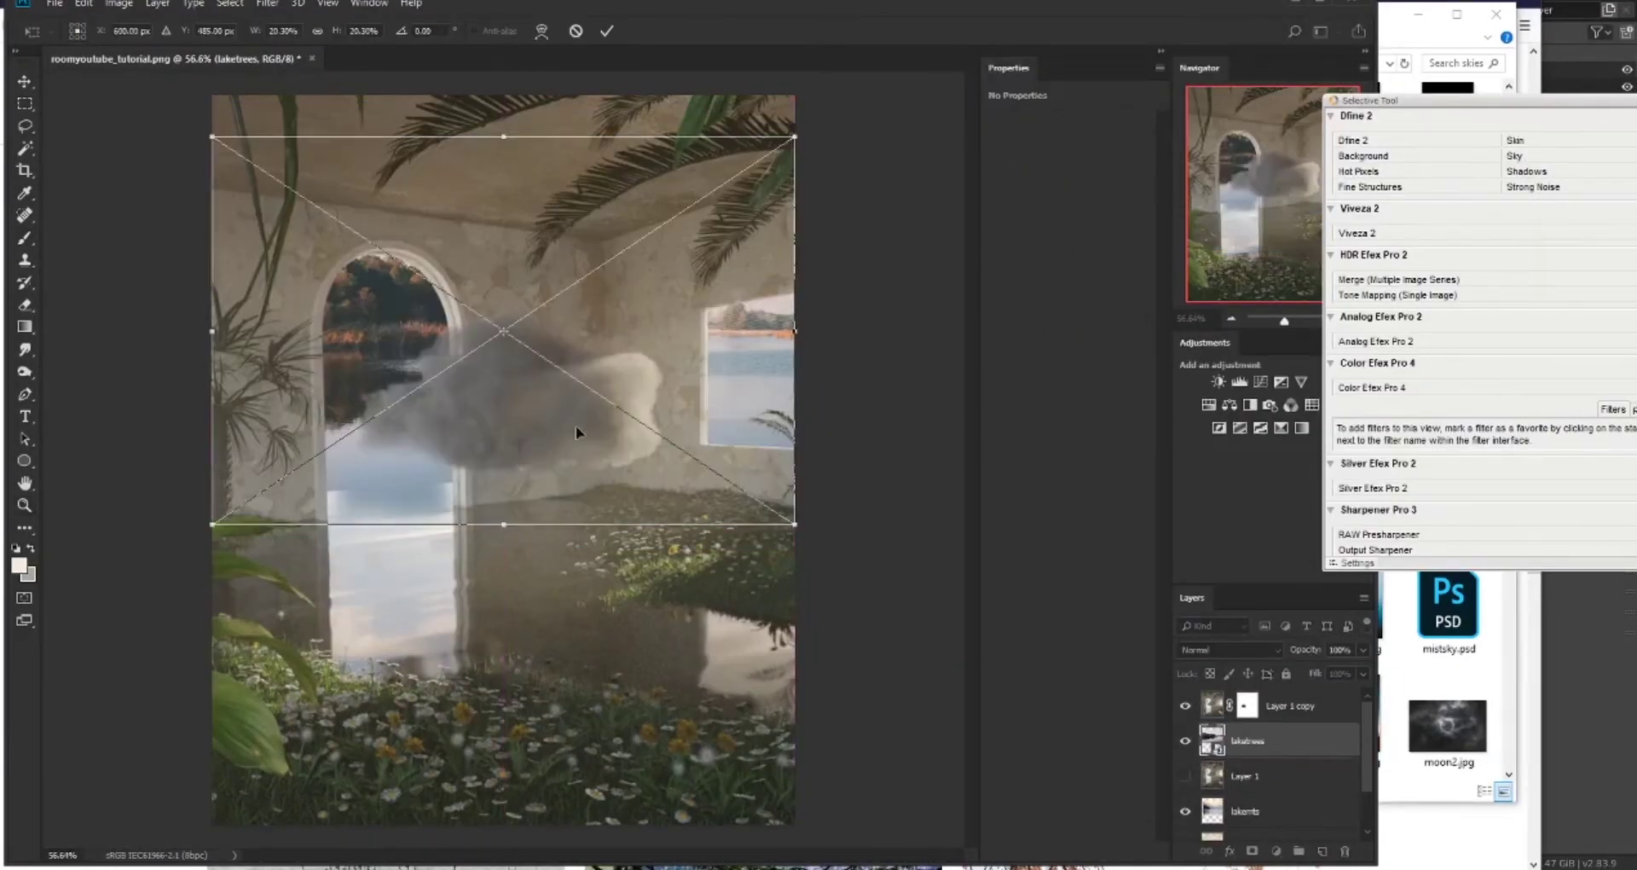
pyautogui.press('Return')
pyautogui.moveTo(1247, 740); pyautogui.dragTo(1248, 788)
pyautogui.click(1219, 381)
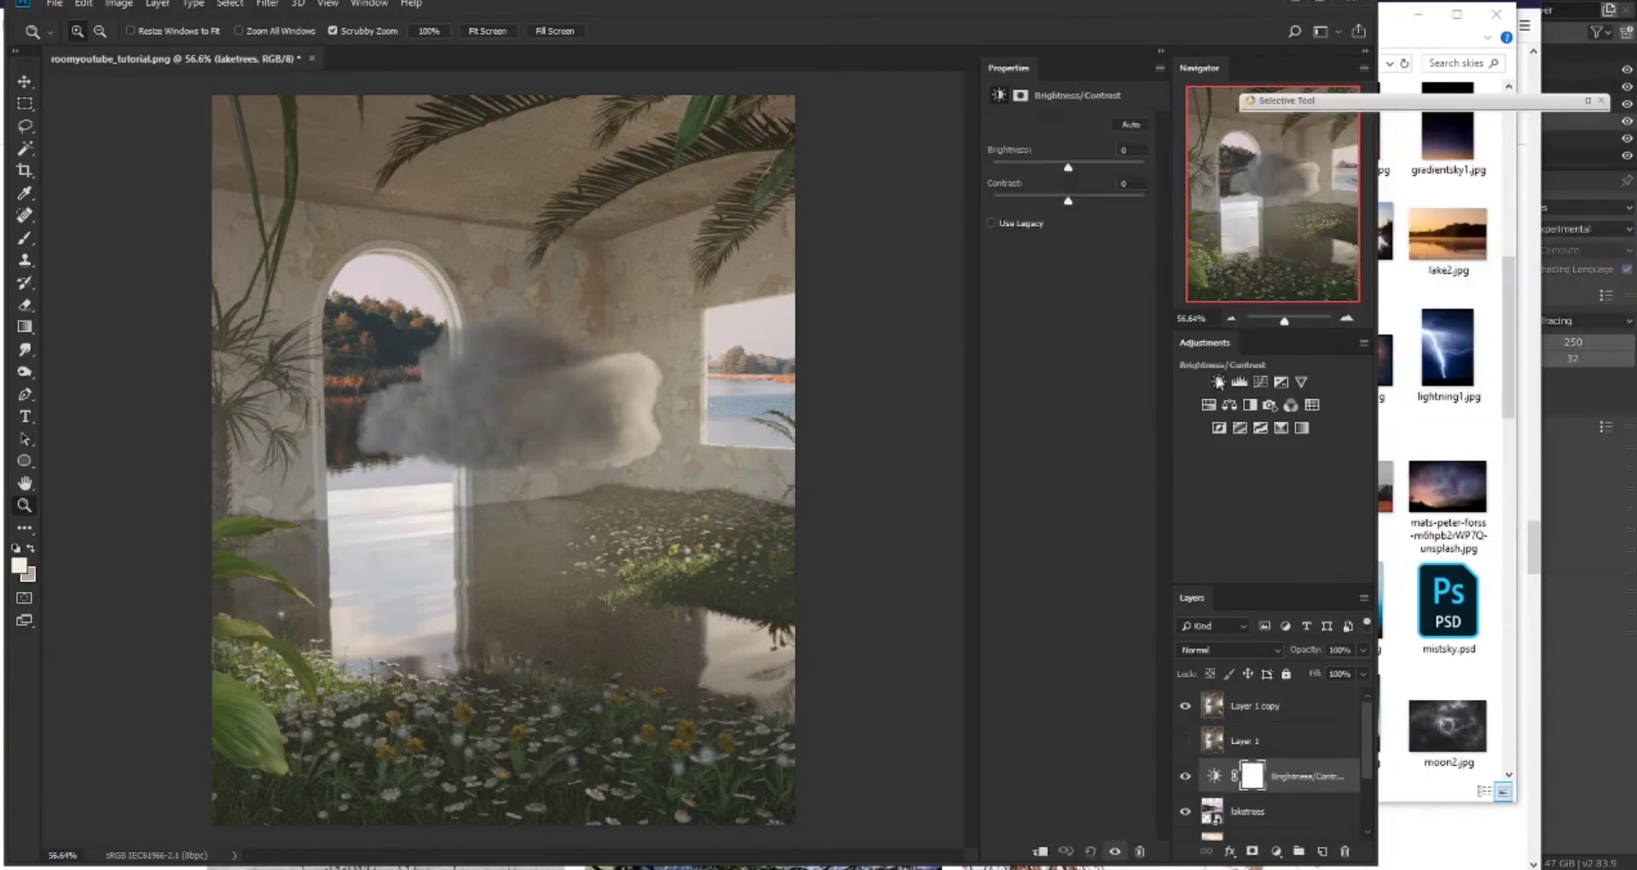
pyautogui.moveTo(1067, 161)
pyautogui.mouseDown()
pyautogui.moveTo(1083, 161)
pyautogui.moveTo(1068, 161)
pyautogui.mouseUp()
# Paint Layer 1 copy's mask black with a ~139 px brush and add Color Balance
pyautogui.click(1279, 705)
pyautogui.click(1251, 850)
pyautogui.press('b')
pyautogui.keyDown('alt'); pyautogui.scroll(5, 409, 410); pyautogui.keyUp('alt')
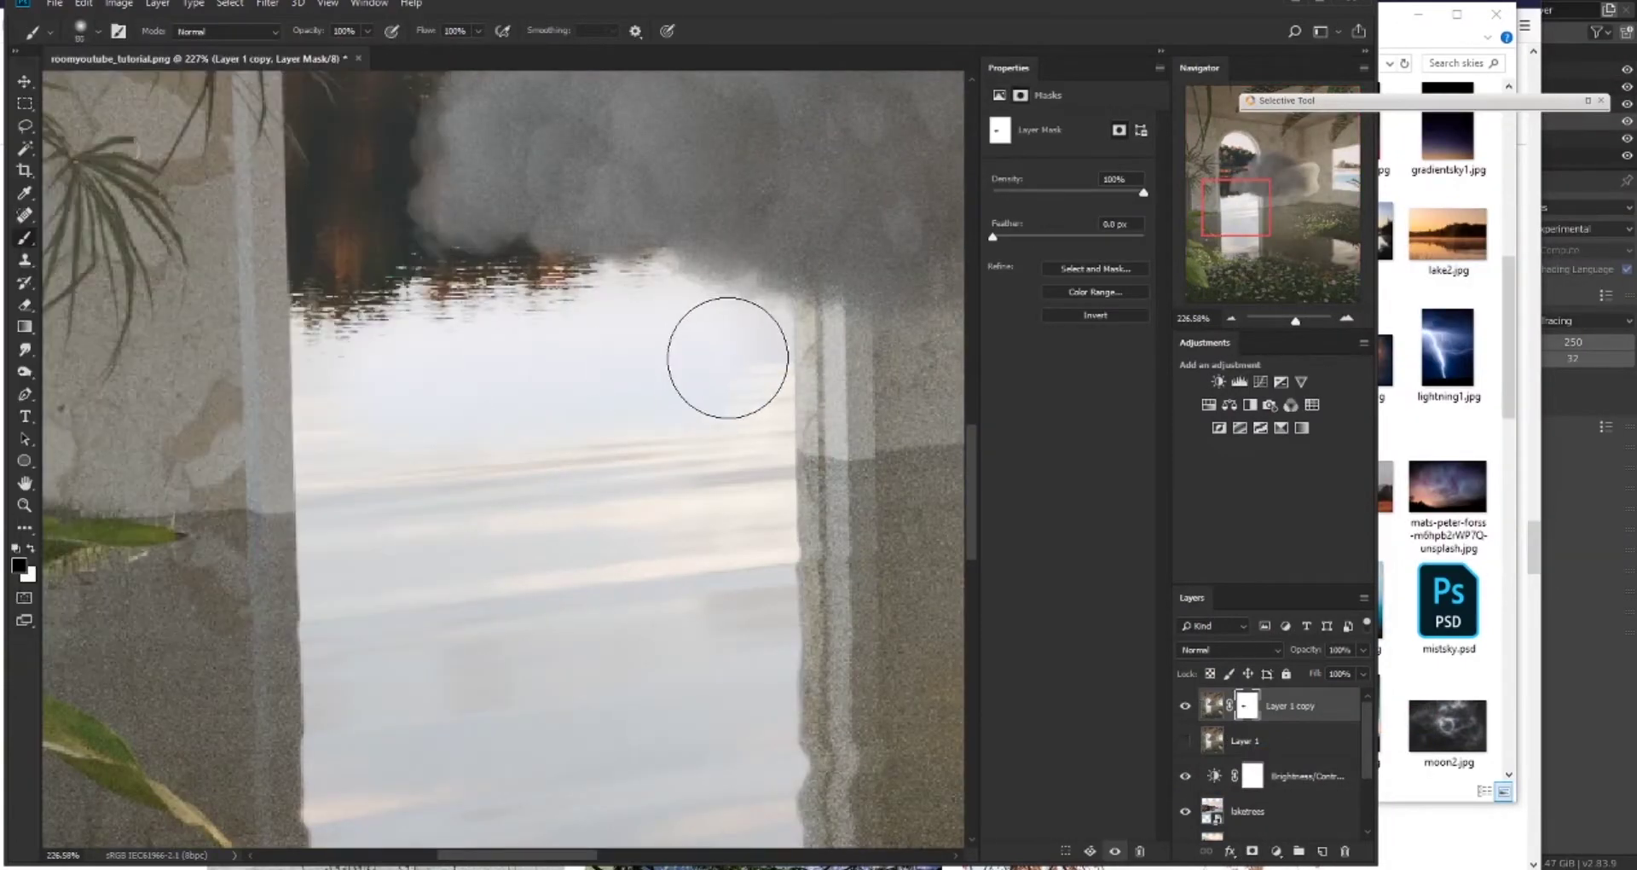
pyautogui.moveTo(444, 418); pyautogui.dragTo(359, 358)
pyautogui.press('x')
pyautogui.moveTo(358, 358)
pyautogui.keyDown('alt'); pyautogui.mouseDown(button='right')
pyautogui.moveTo(384, 358)
pyautogui.moveTo(340, 369)
pyautogui.mouseUp(button='right'); pyautogui.keyUp('alt')
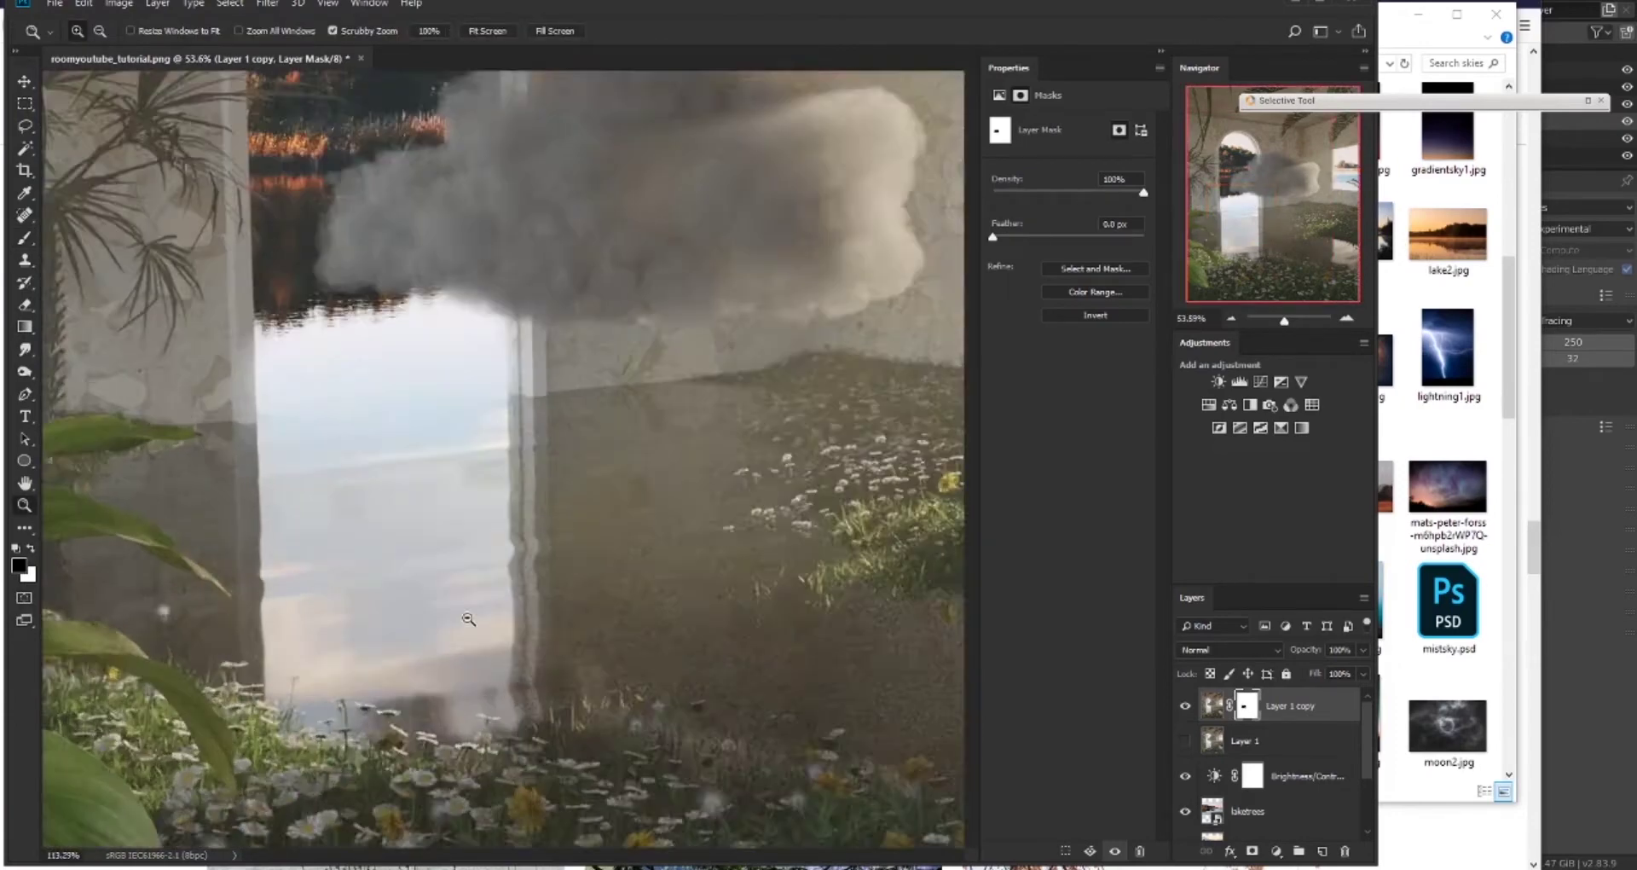
pyautogui.click(1230, 404)
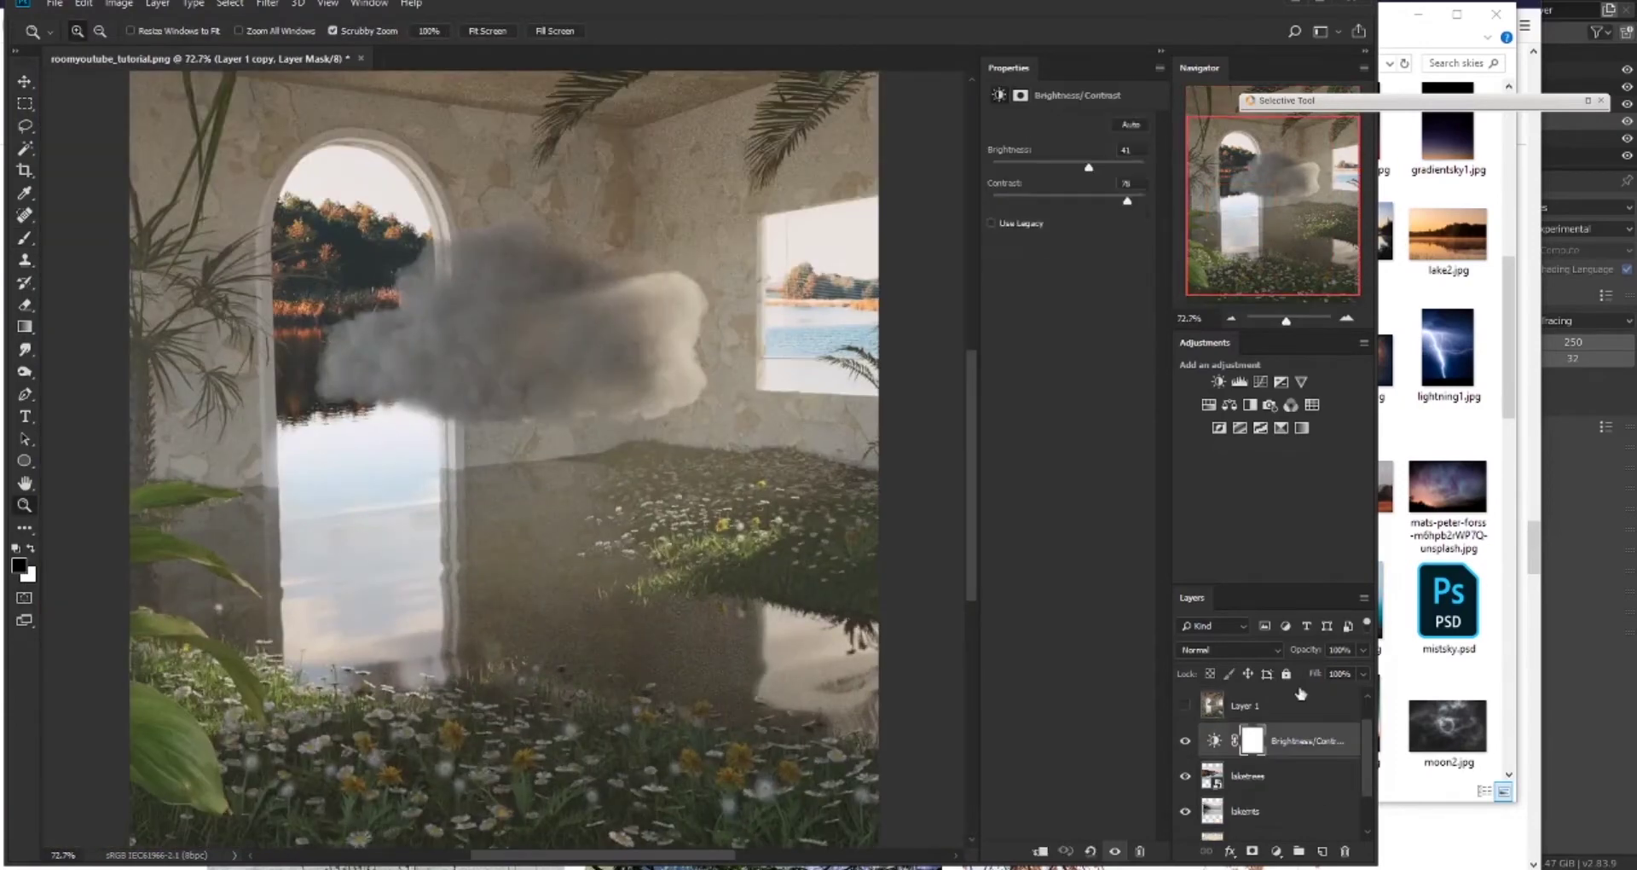
# Match Color the laketrees layer with fade 74 and save the document as a PSD
pyautogui.click(1248, 811)
pyautogui.click(119, 4)
pyautogui.moveTo(154, 44)
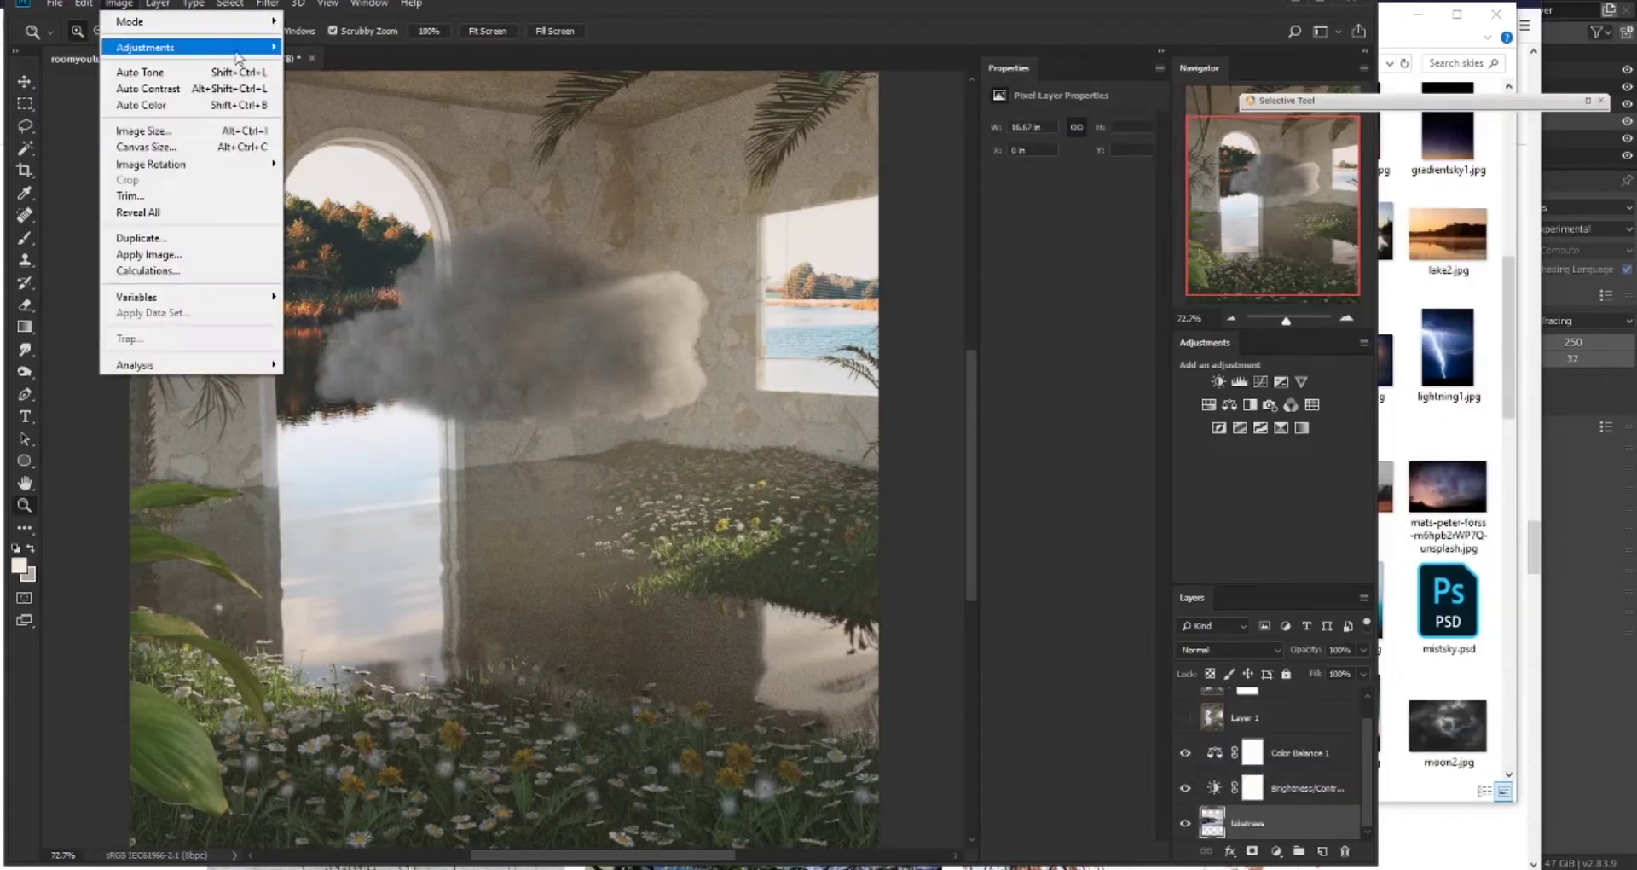
pyautogui.click(597, 701)
pyautogui.moveTo(804, 401); pyautogui.dragTo(930, 433)
pyautogui.click(1107, 216)
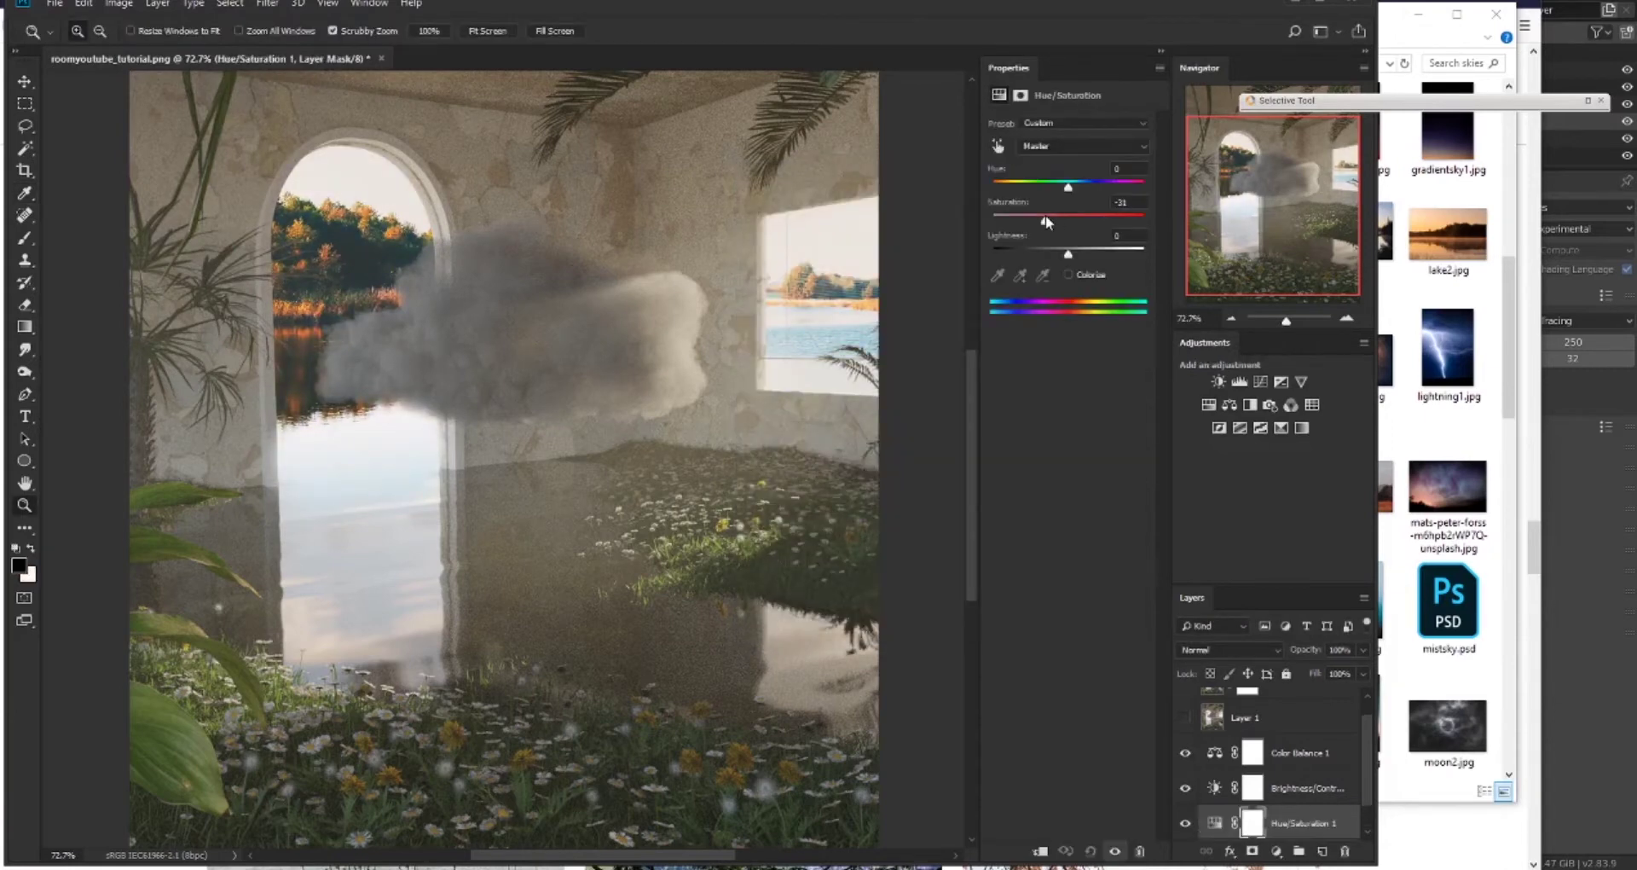
pyautogui.hotkey('ctrl', 's')
pyautogui.press('Return')
# Add Photo Filter, Hue/Saturation and Selective Color layers, then stamp light rays on a new layer
pyautogui.click(1270, 404)
pyautogui.click(1208, 404)
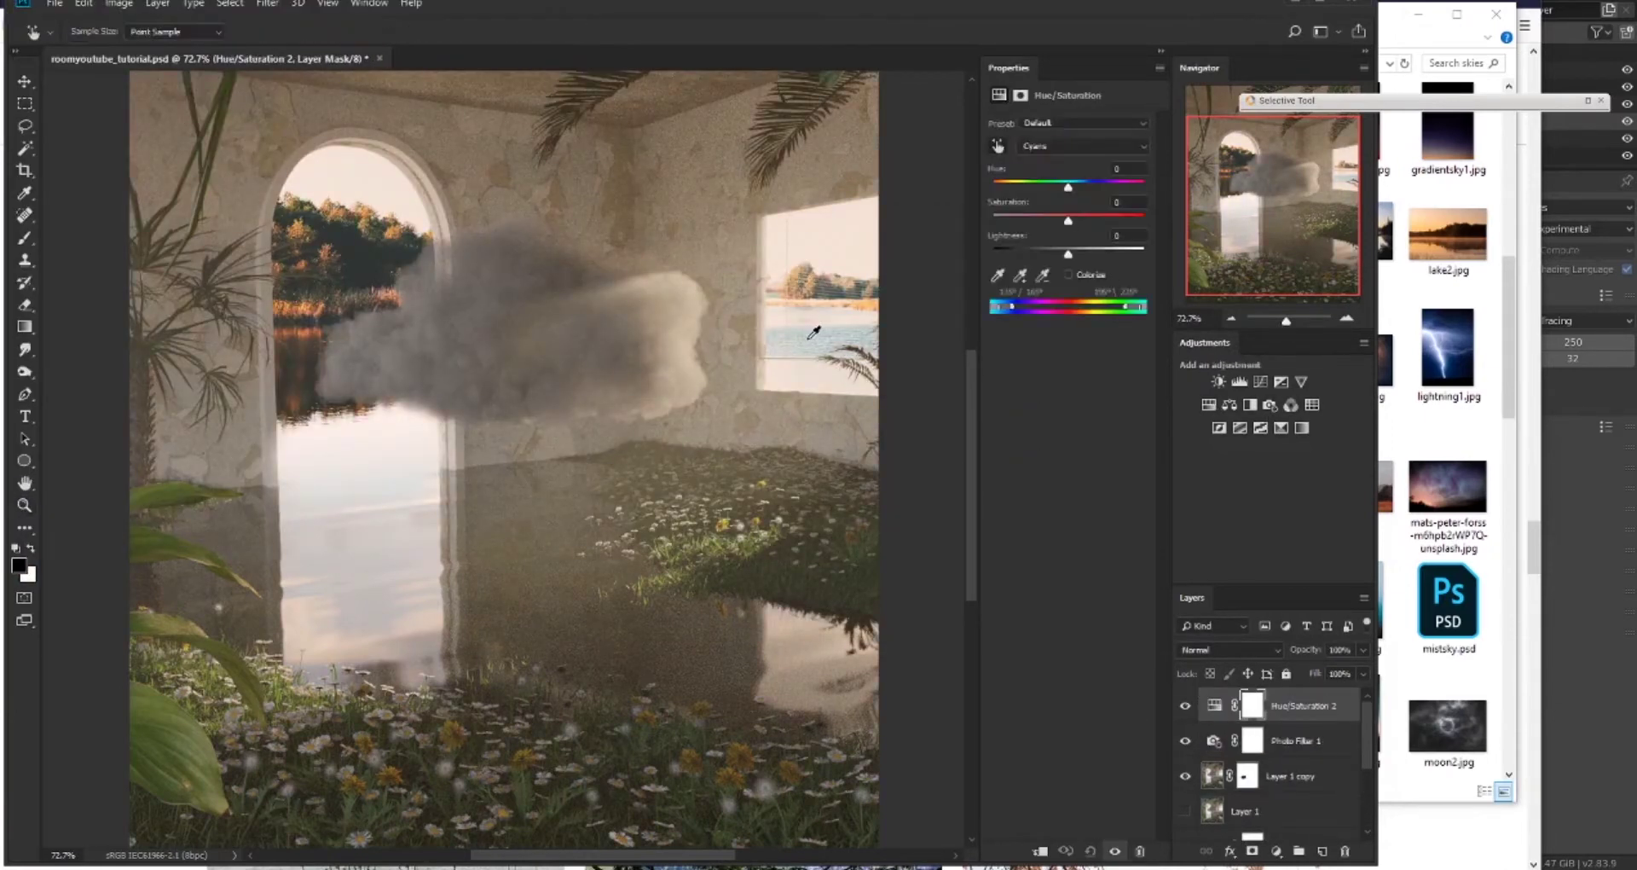
pyautogui.click(1080, 160)
pyautogui.click(1301, 428)
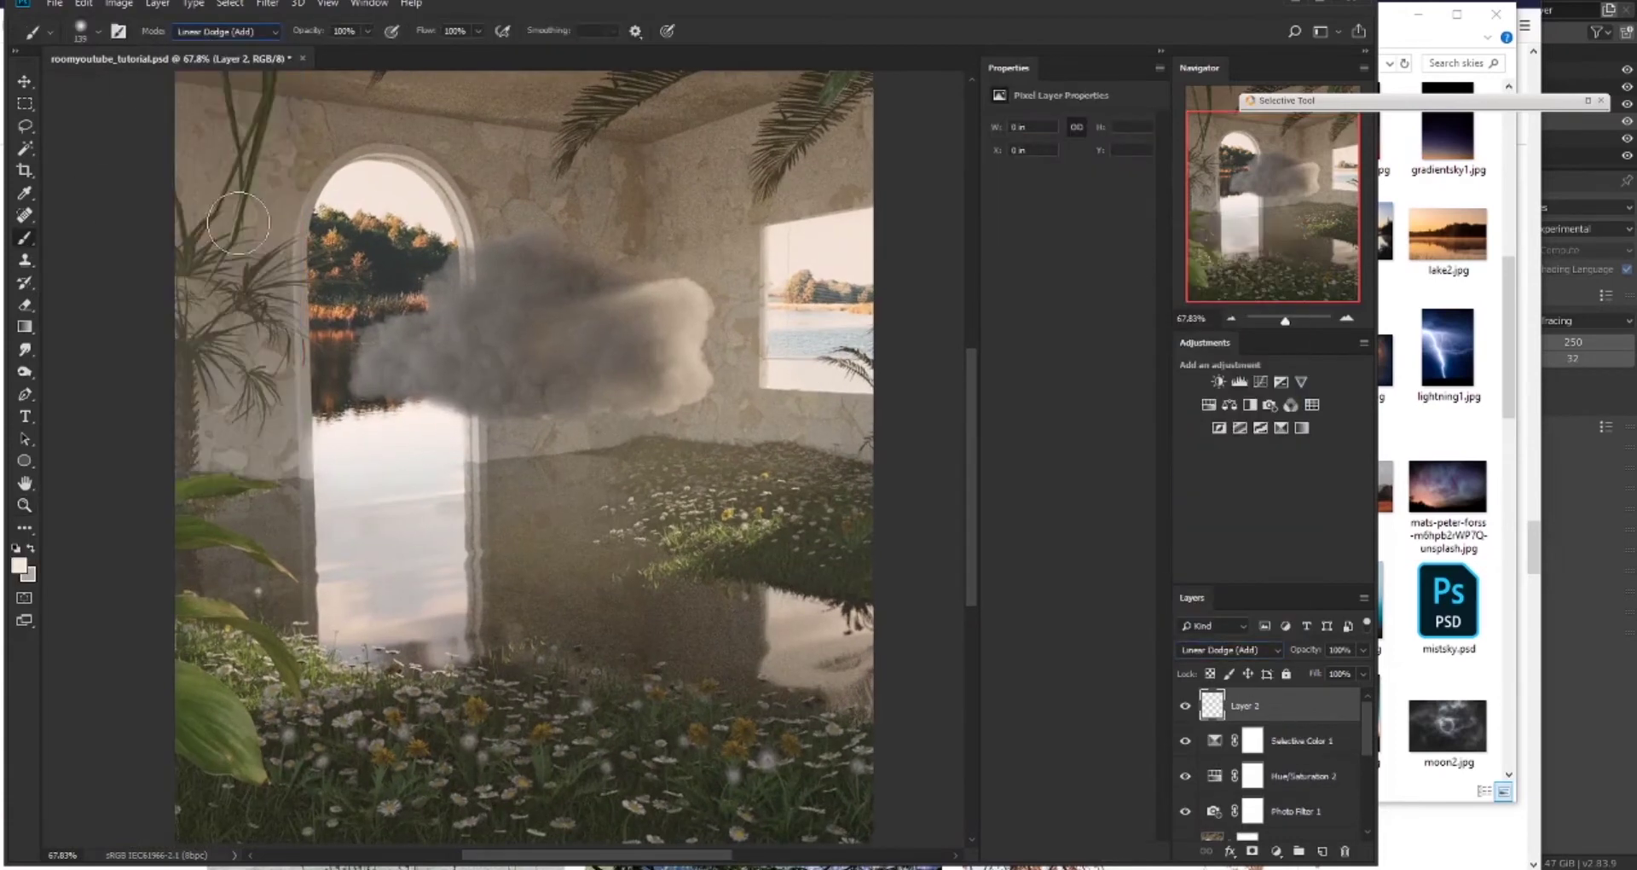
pyautogui.rightClick(237, 224)
pyautogui.click(548, 468)
# Rotate the light rays about 105° and lower the beam layer's opacity to 24%
pyautogui.hotkey('ctrl', 't')
pyautogui.moveTo(852, 256)
pyautogui.mouseDown()
pyautogui.moveTo(702, 347)
pyautogui.moveTo(804, 396)
pyautogui.mouseUp()
pyautogui.press('Return')
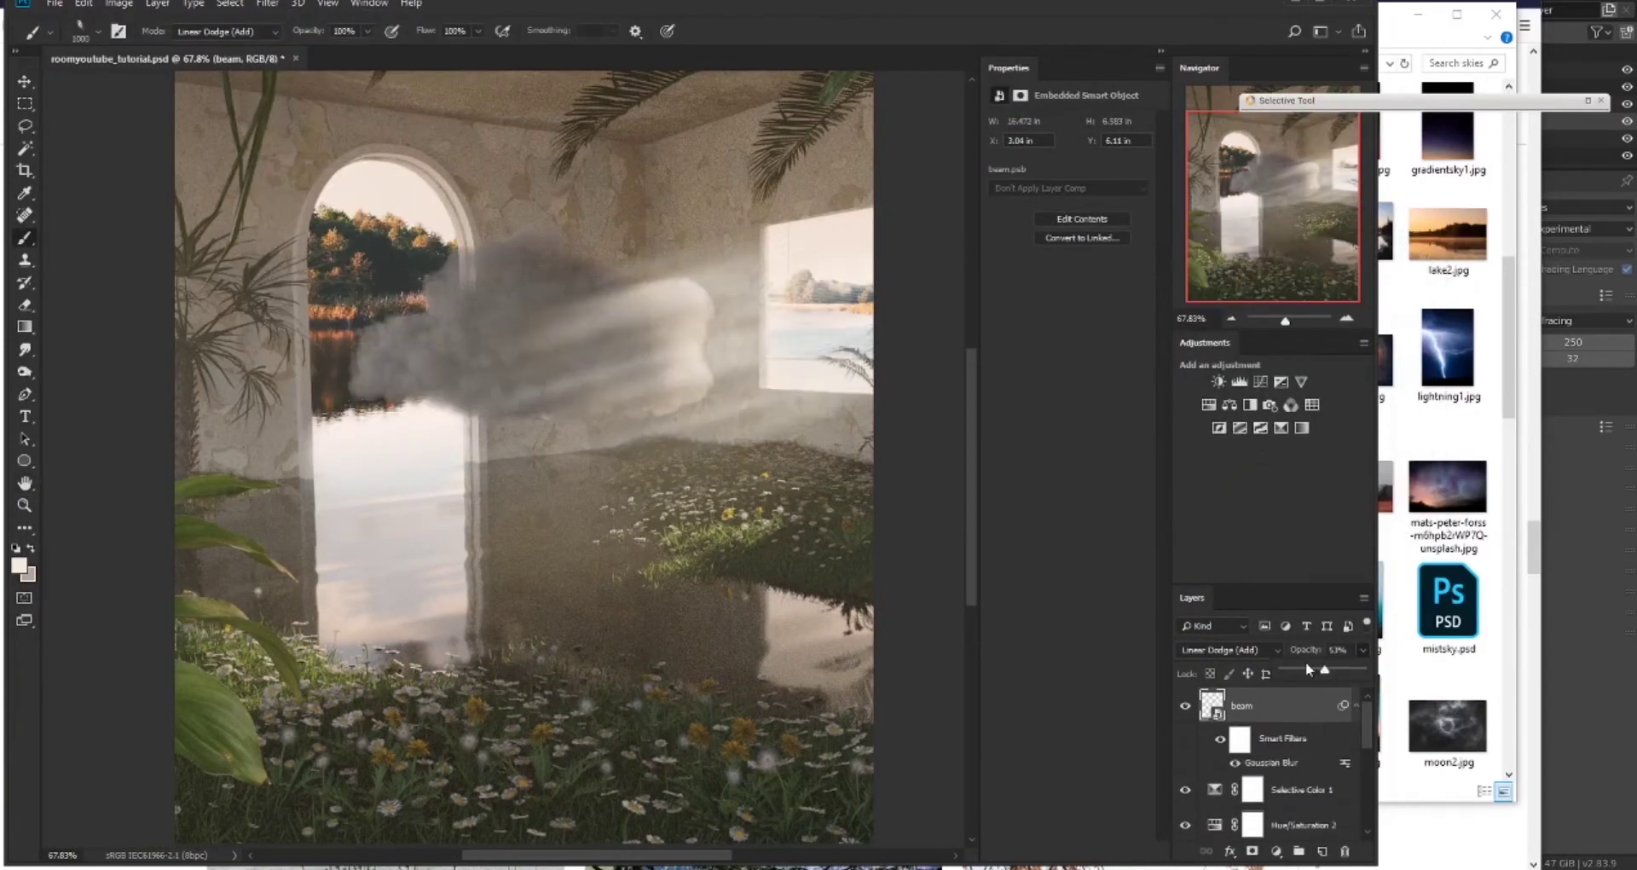
pyautogui.moveTo(1310, 669); pyautogui.dragTo(1298, 676)
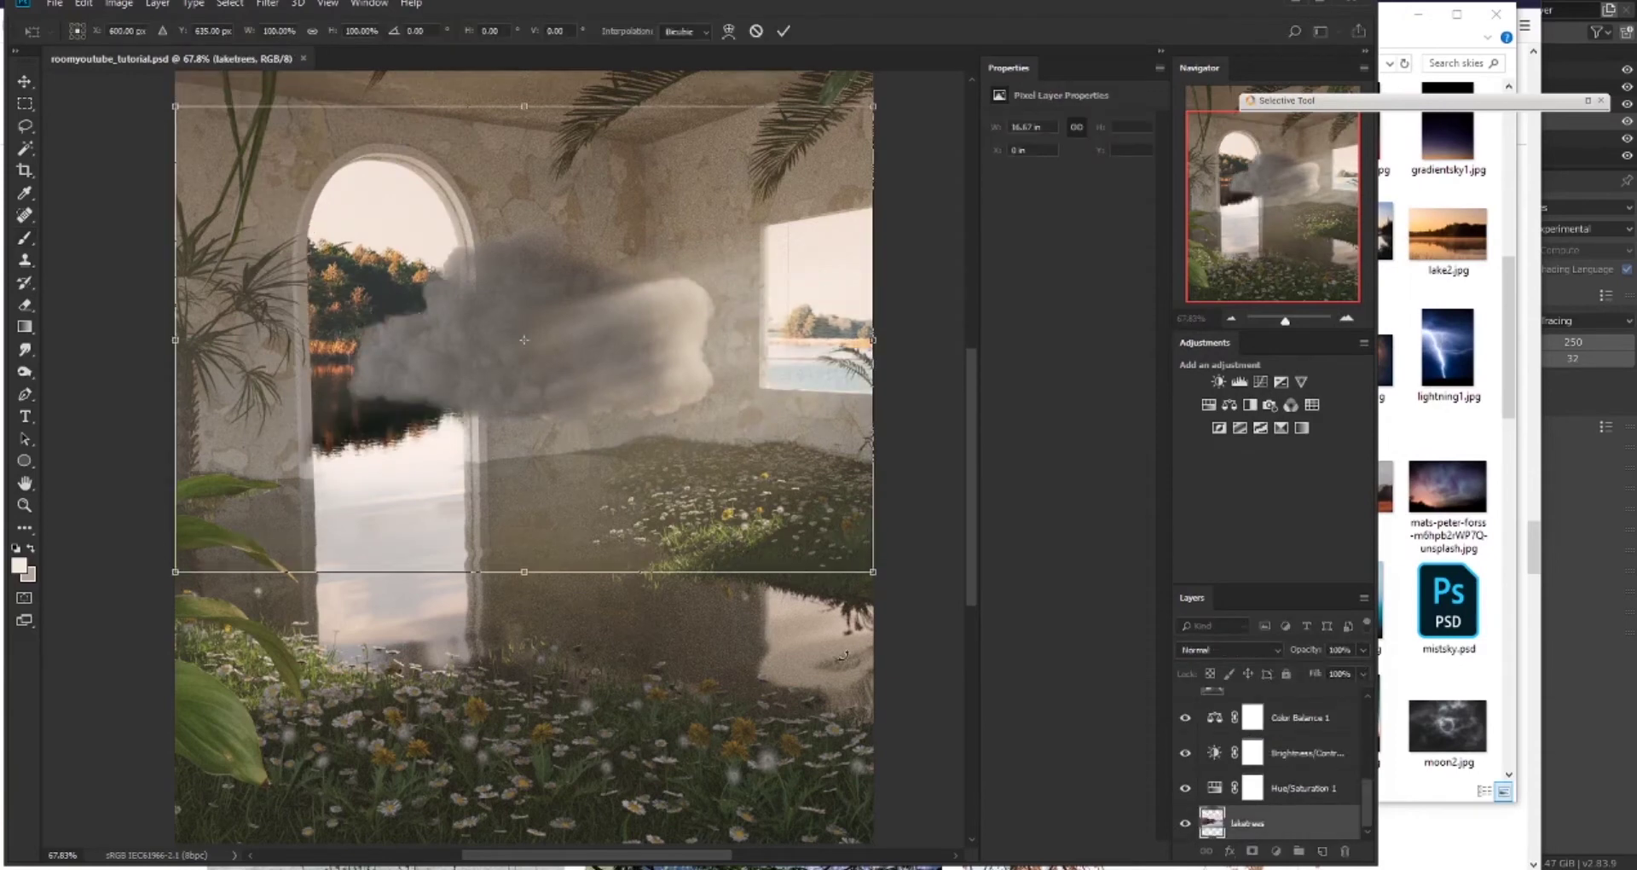
# Touch up the arch reflection by pulling its top edge down and lightening its mask
pyautogui.moveTo(571, 66); pyautogui.dragTo(571, 128)
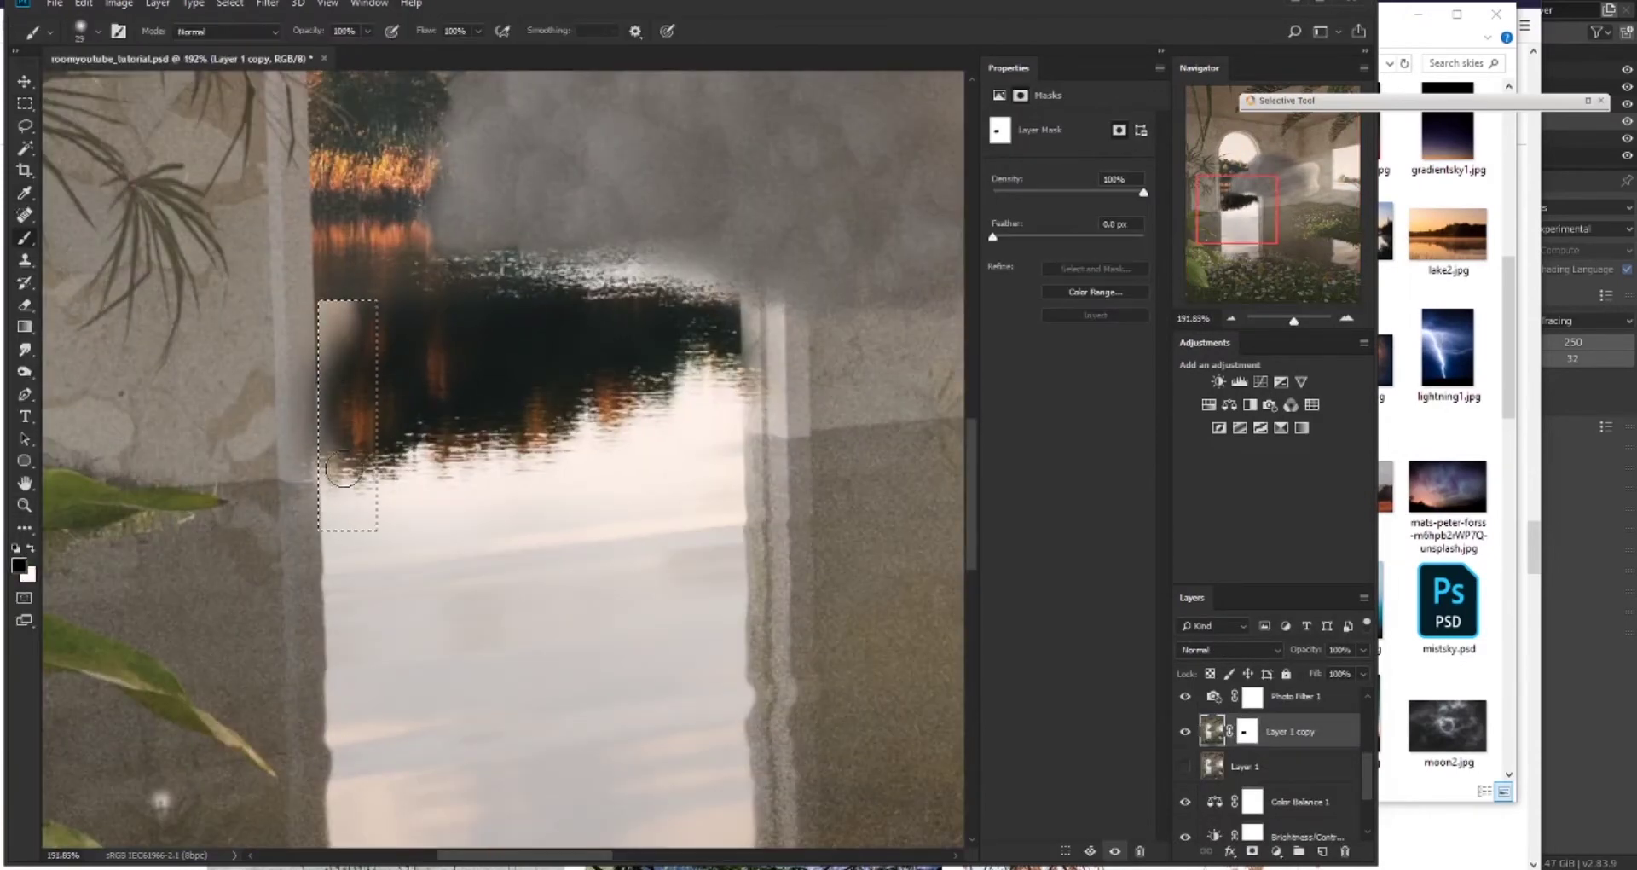
pyautogui.moveTo(334, 420)
pyautogui.mouseDown()
pyautogui.moveTo(362, 507)
pyautogui.moveTo(548, 414)
pyautogui.mouseUp()
pyautogui.rightClick(319, 503)
pyautogui.press('Escape')
pyautogui.press('z')
pyautogui.moveTo(682, 565); pyautogui.dragTo(626, 564)
# Place lake.jpg from the skies folder and reset Layer 1 copy's mask
pyautogui.hotkey('alt', 'Tab')
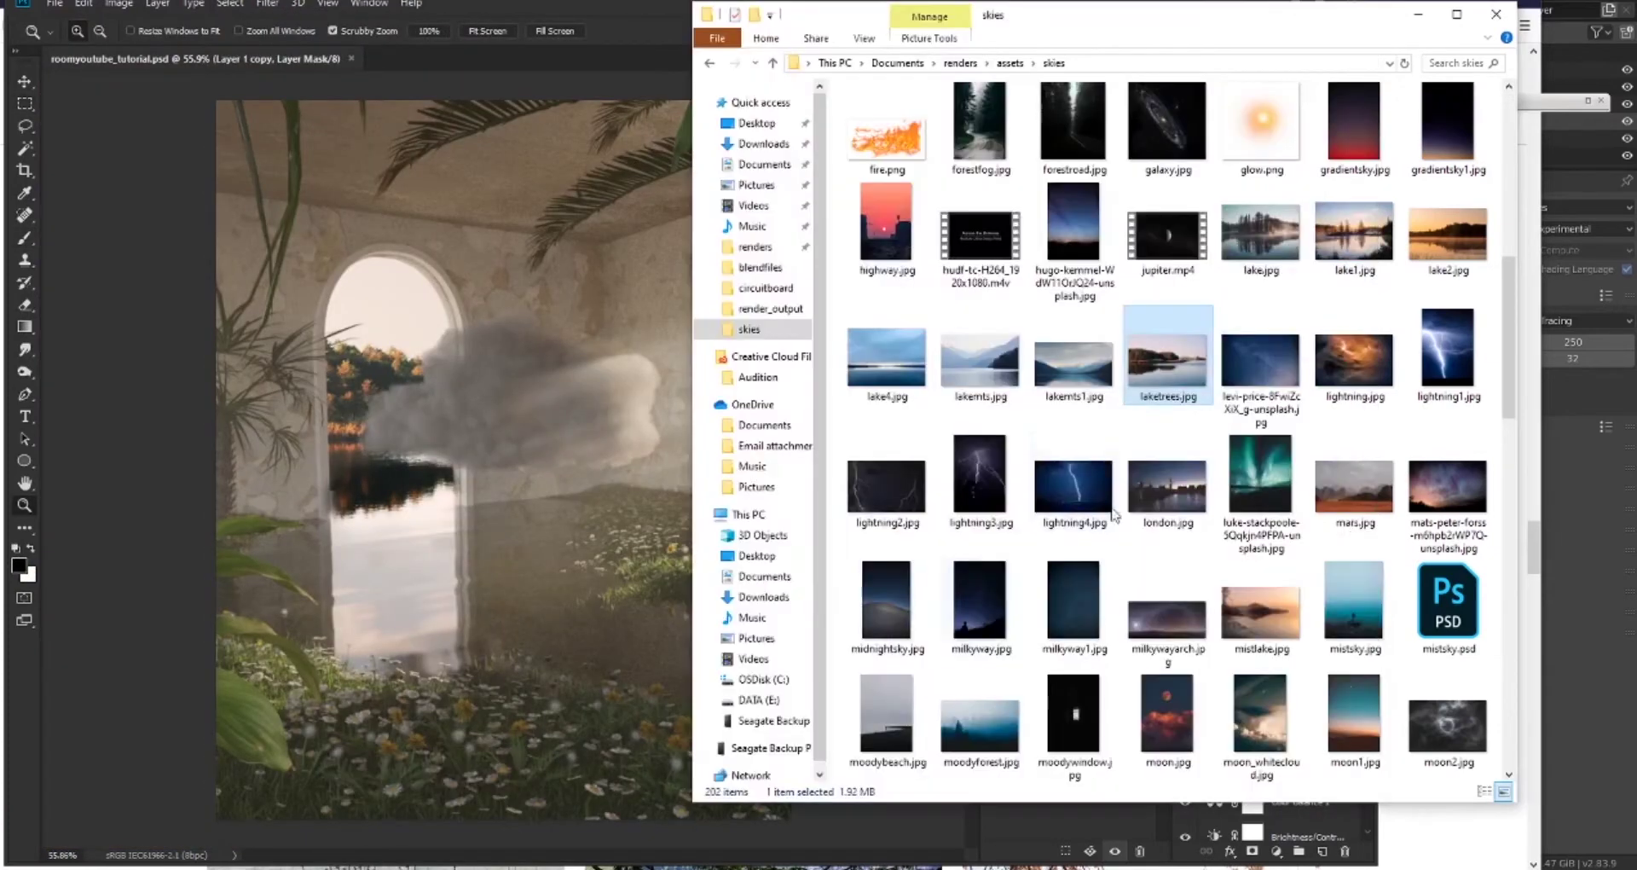
pyautogui.moveTo(1169, 356); pyautogui.dragTo(588, 413)
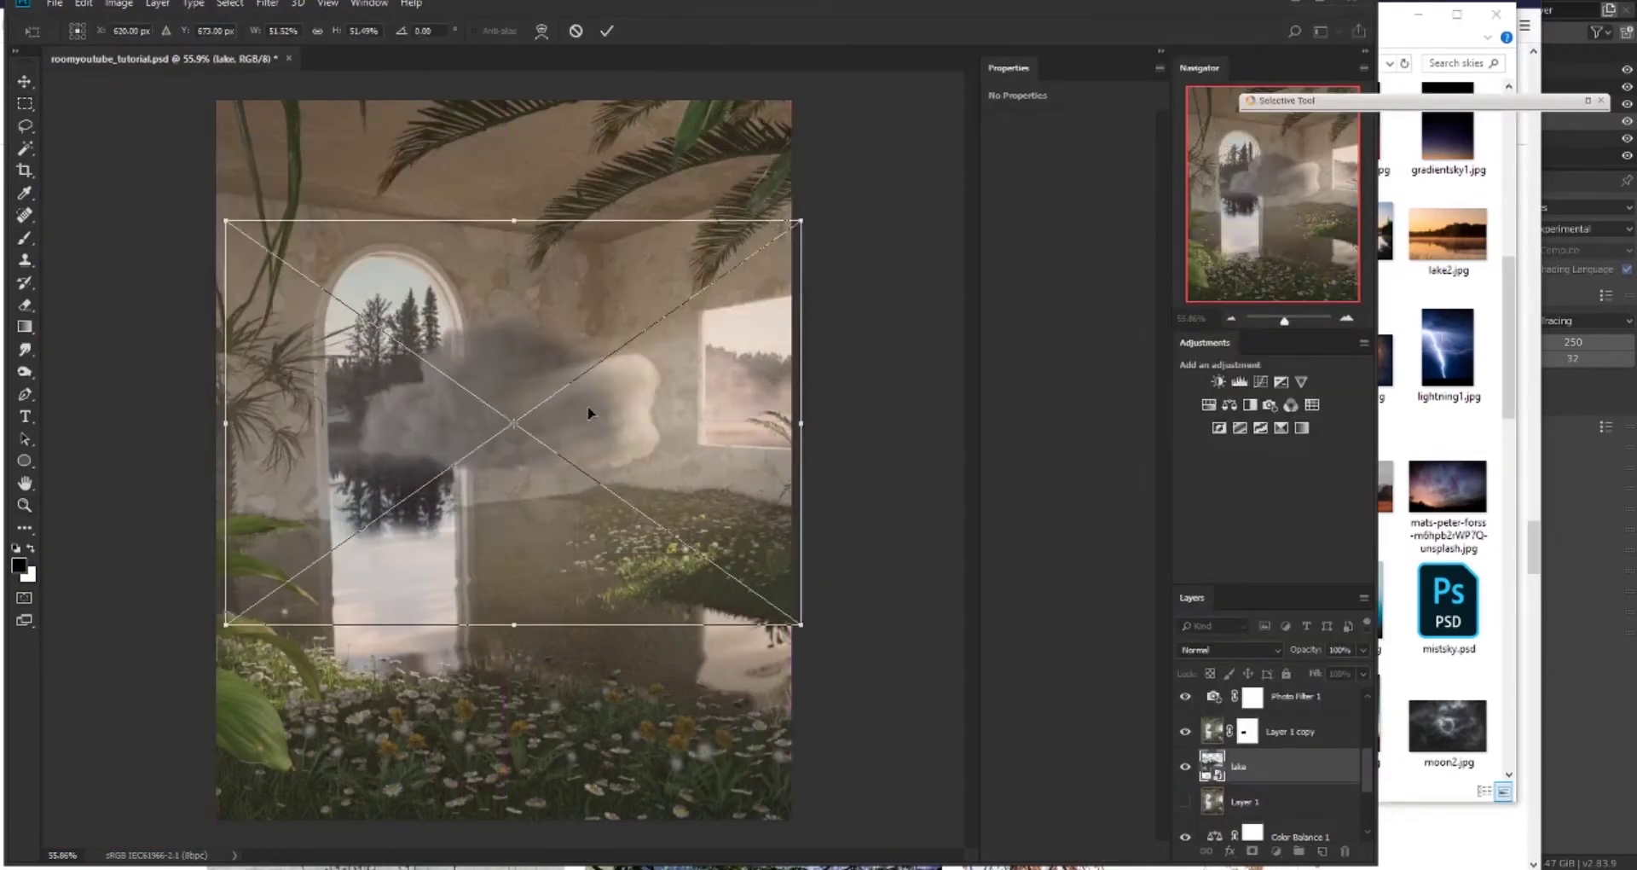
pyautogui.press('Return')
pyautogui.rightClick(1247, 730)
pyautogui.click(1323, 642)
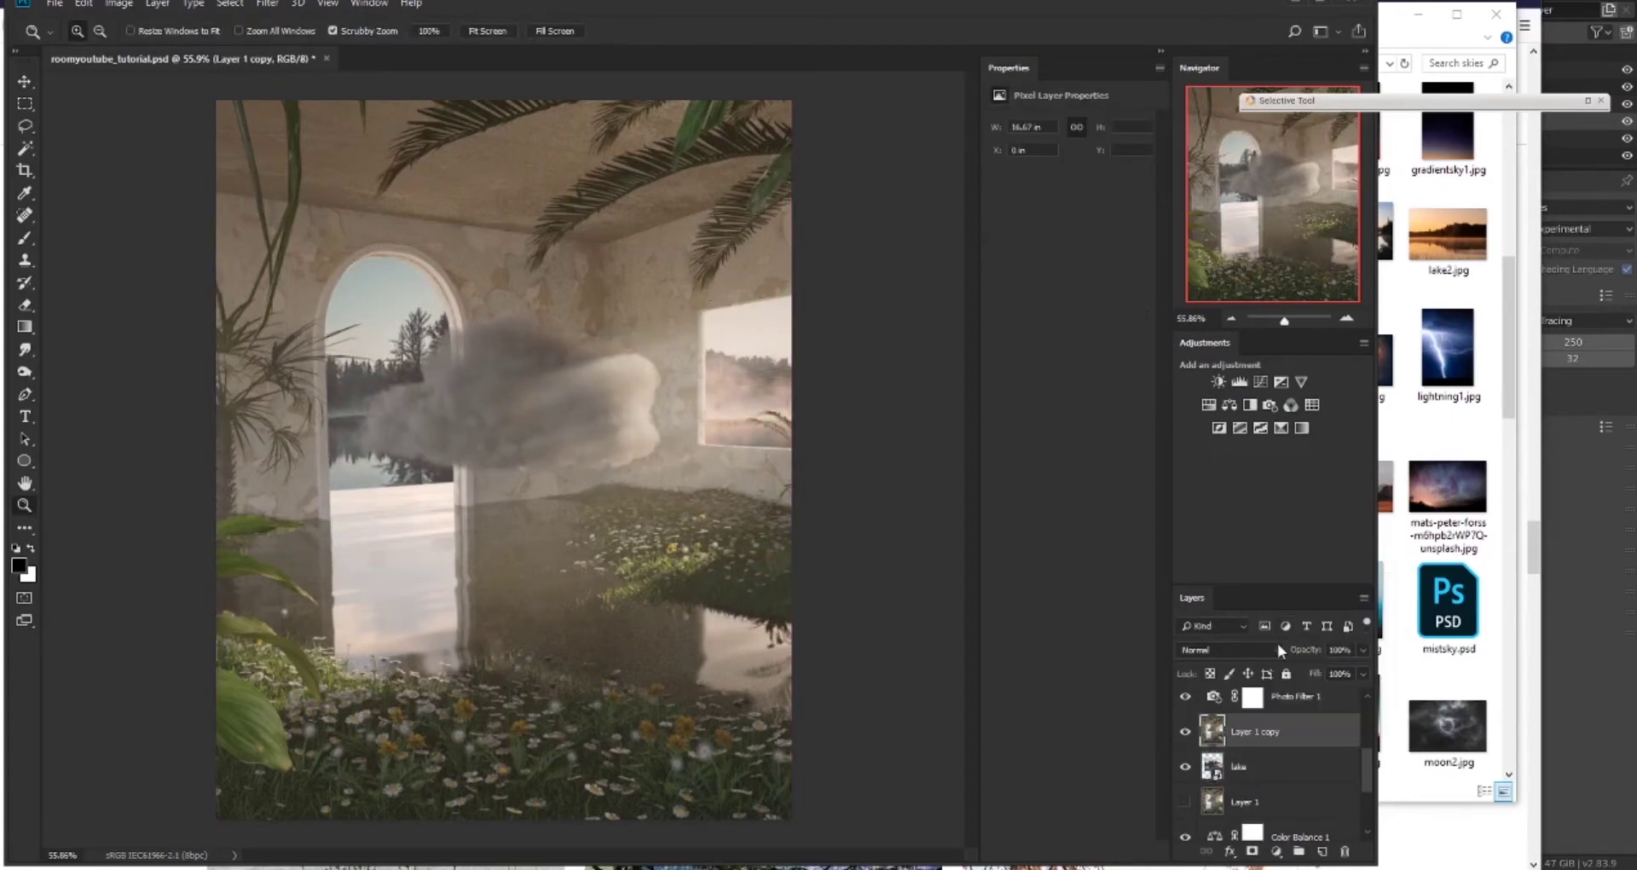
pyautogui.hotkey('ctrl', 'z')
pyautogui.hotkey('ctrl', 'z')
pyautogui.hotkey('ctrl', 'z')
pyautogui.hotkey('ctrl', 'z')
# Paint Layer 1 copy's mask to reveal the tree reflection and lasso-select inside it
pyautogui.press('b')
pyautogui.click(411, 495)
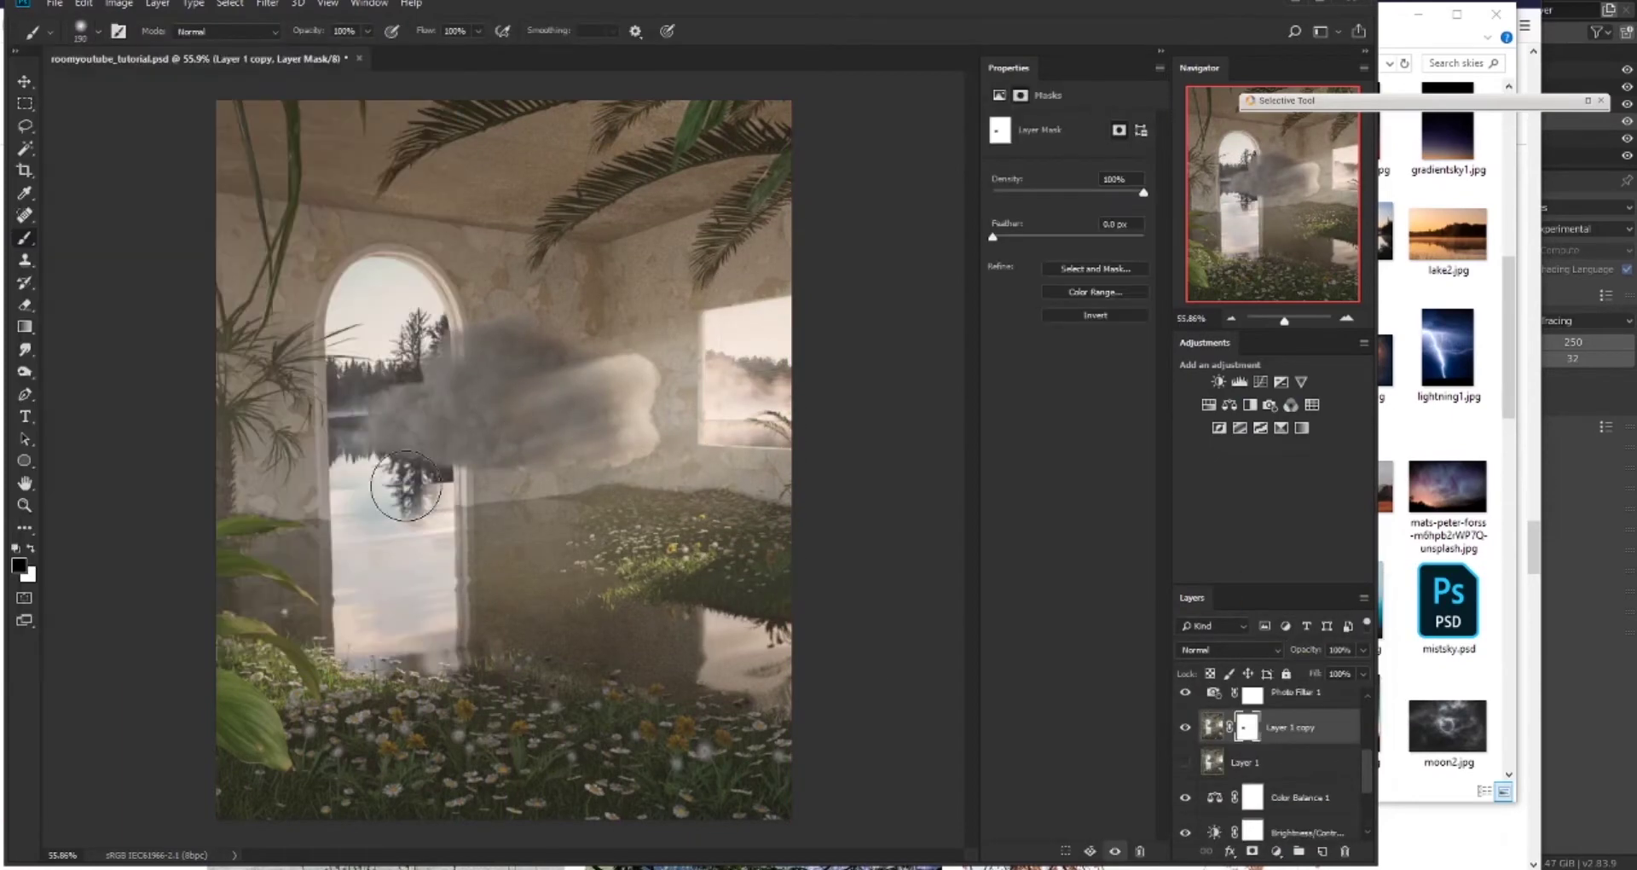
pyautogui.hotkey('ctrl', 'd')
pyautogui.press('b')
pyautogui.keyDown('alt'); pyautogui.scroll(5, 401, 530); pyautogui.keyUp('alt')
pyautogui.press('l')
pyautogui.scroll(-1, 264, 362)
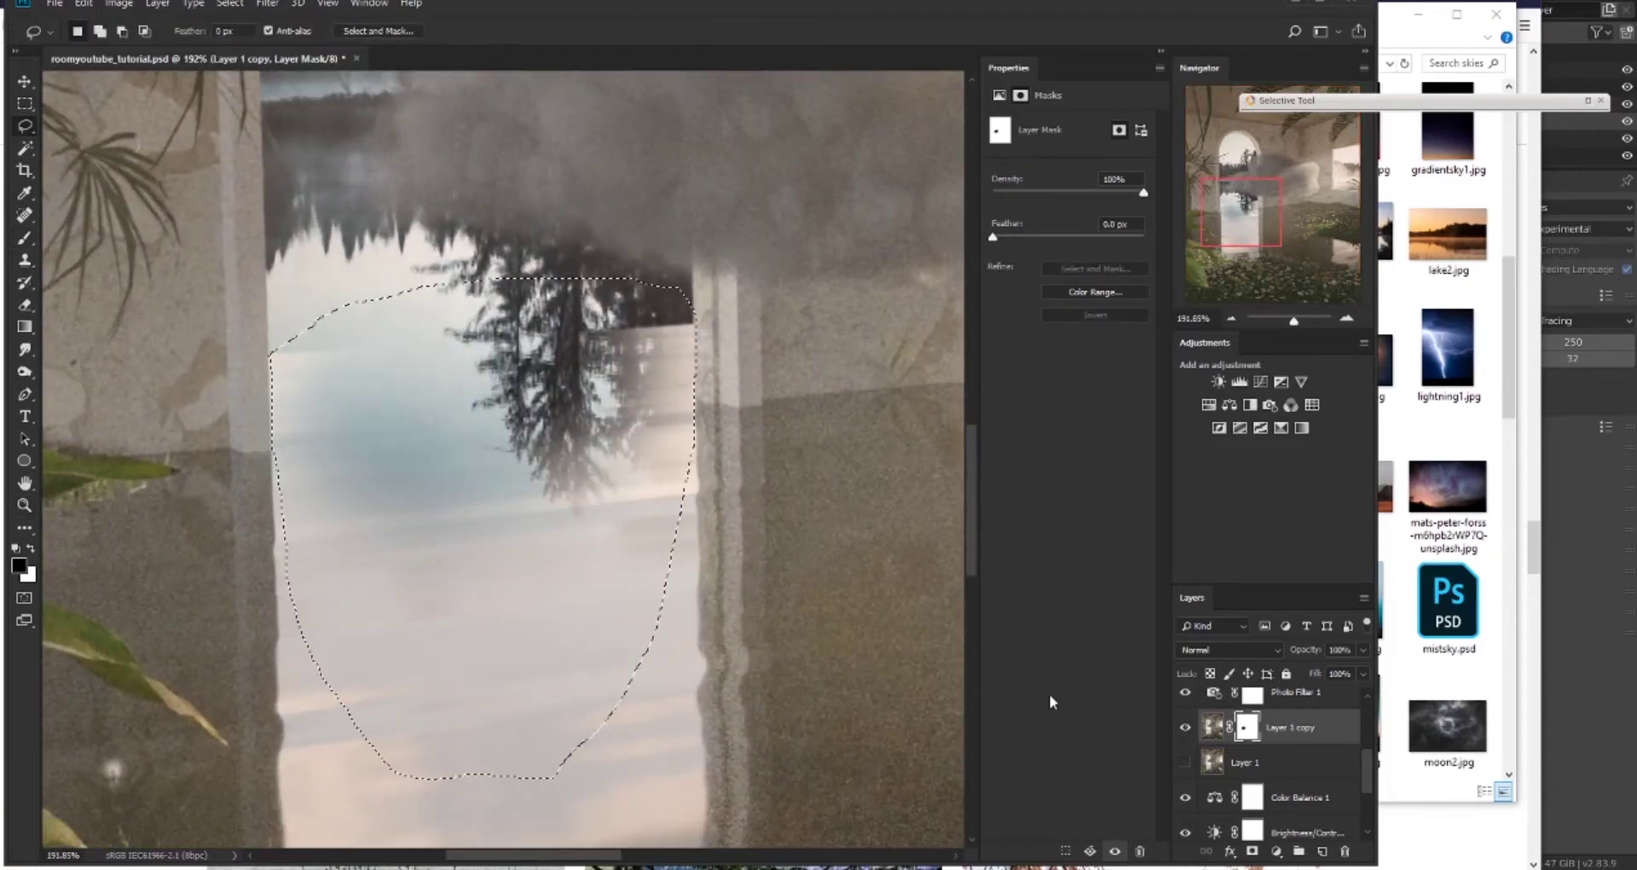
# Fill the lasso selection with white on a new Screen-mode Layer 2 and repaint the dark tree reflection
pyautogui.hotkey('ctrl', 'shift', 'alt', 'n')
pyautogui.hotkey('ctrl', 'BackSpace')
pyautogui.hotkey('ctrl', 'd')
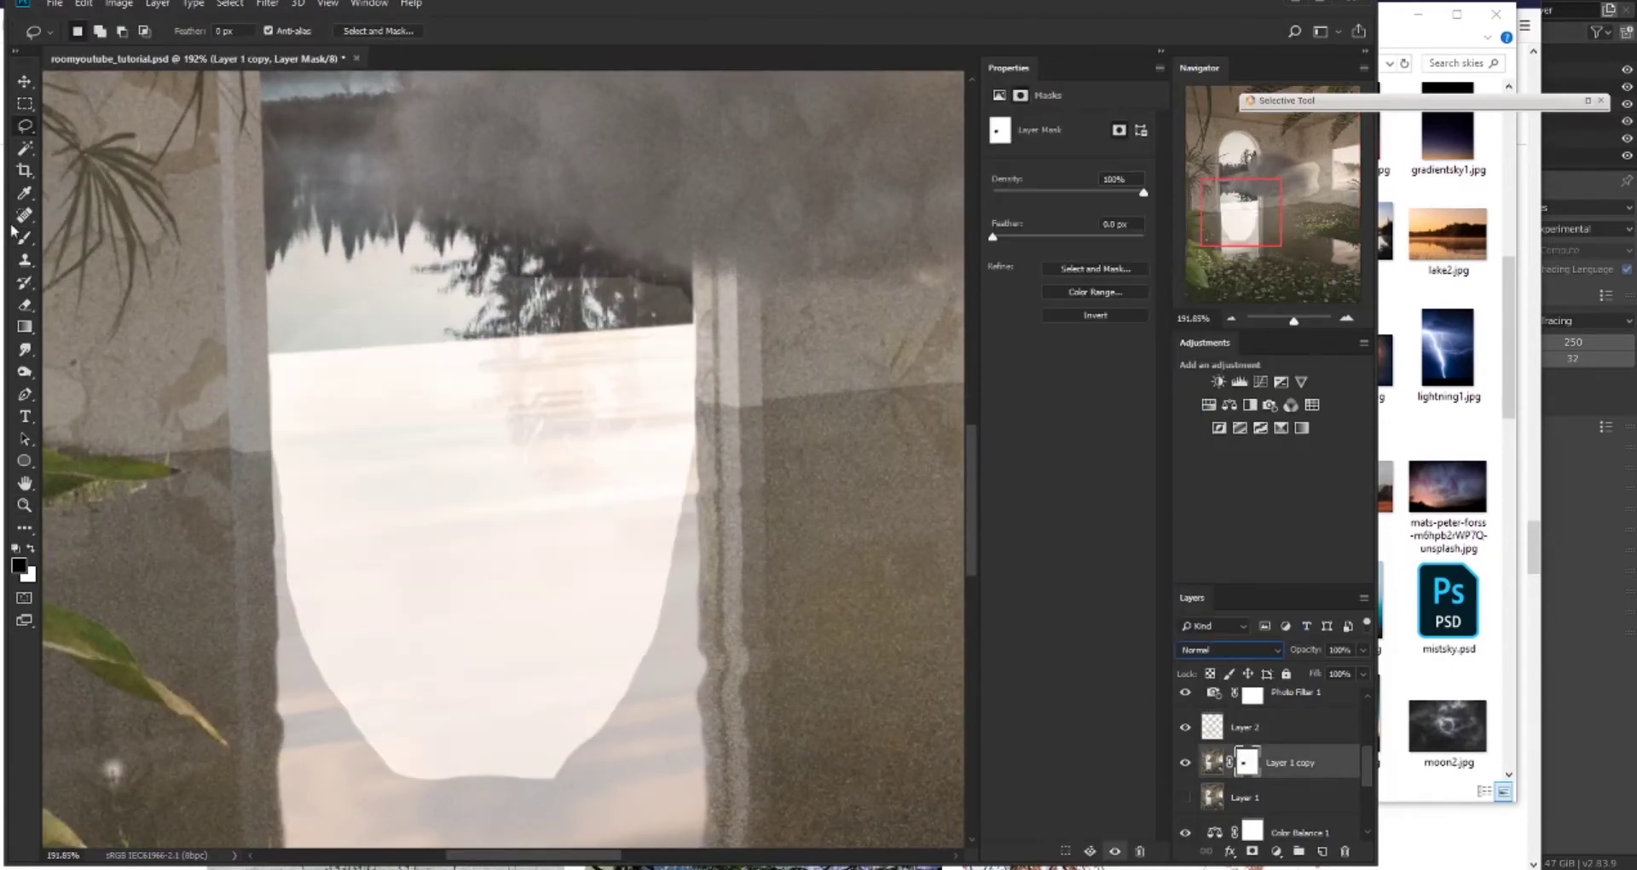
pyautogui.press('b')
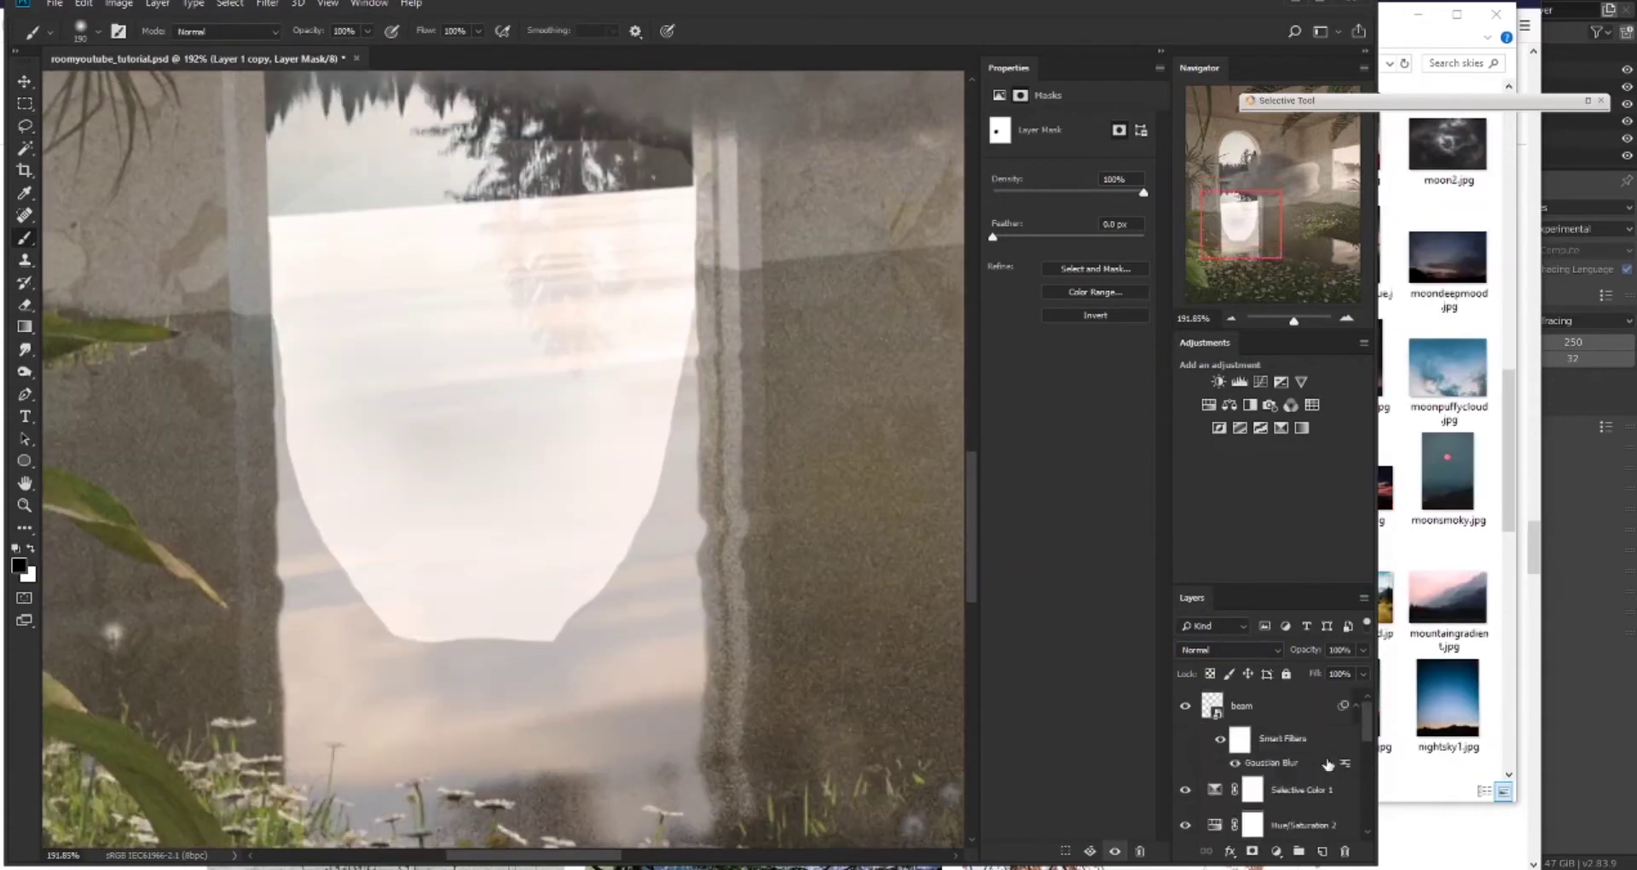
pyautogui.hotkey('ctrl', '[')
pyautogui.hotkey('shift', 'alt', 's')
pyautogui.moveTo(520, 273); pyautogui.dragTo(565, 230)
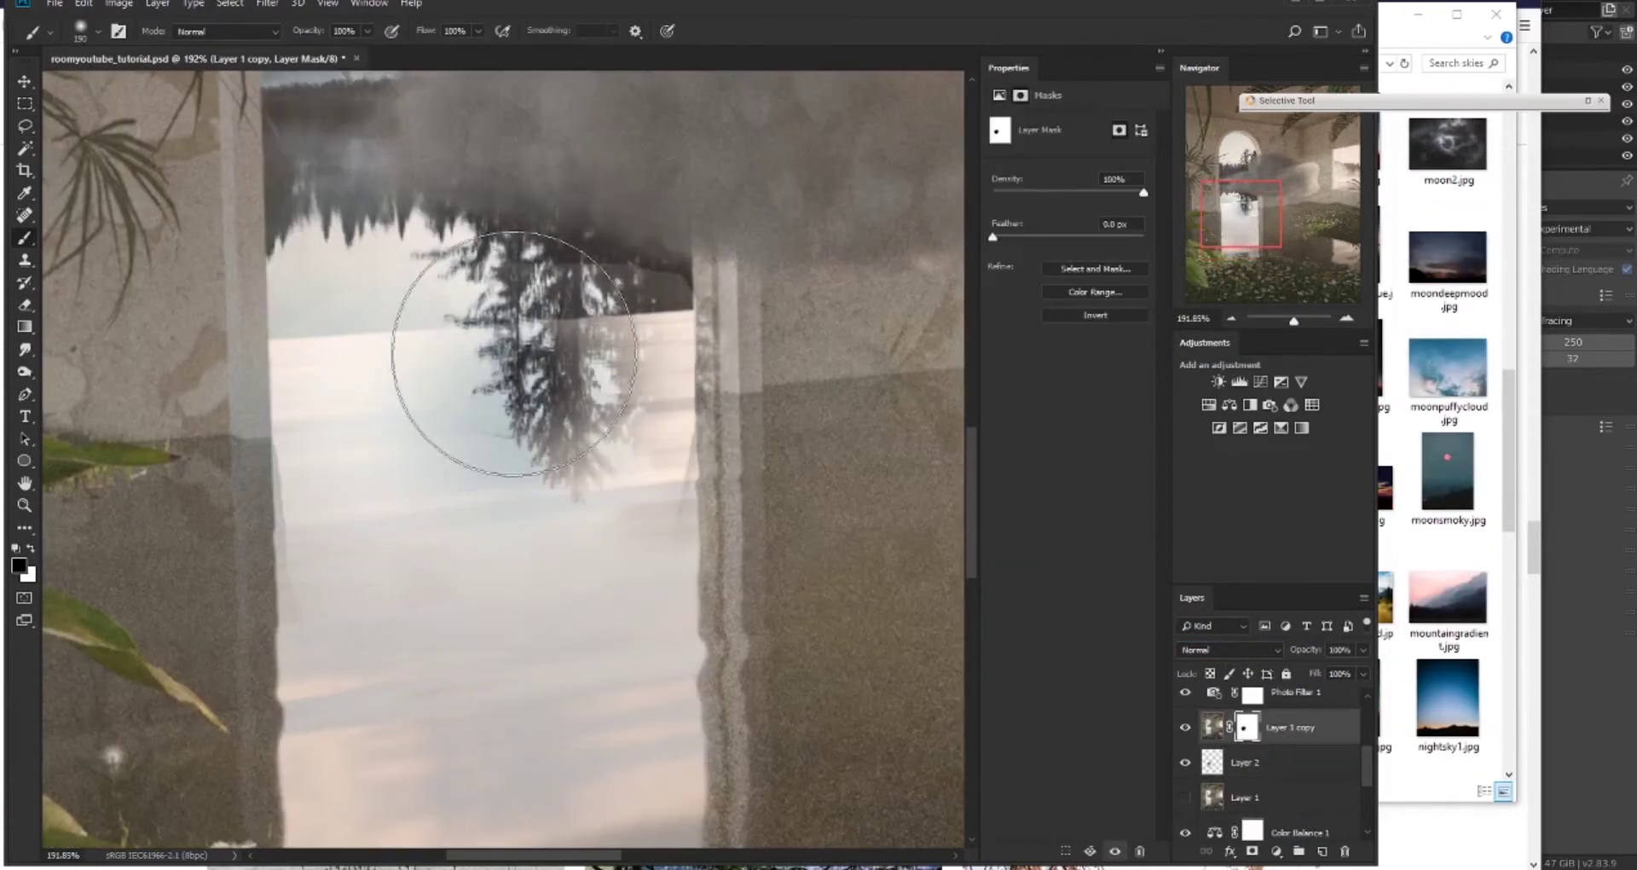
# Add Brightness -36 / Contrast 19 with an inverted mask, painting it onto the water near the arch
pyautogui.rightClick(1247, 750)
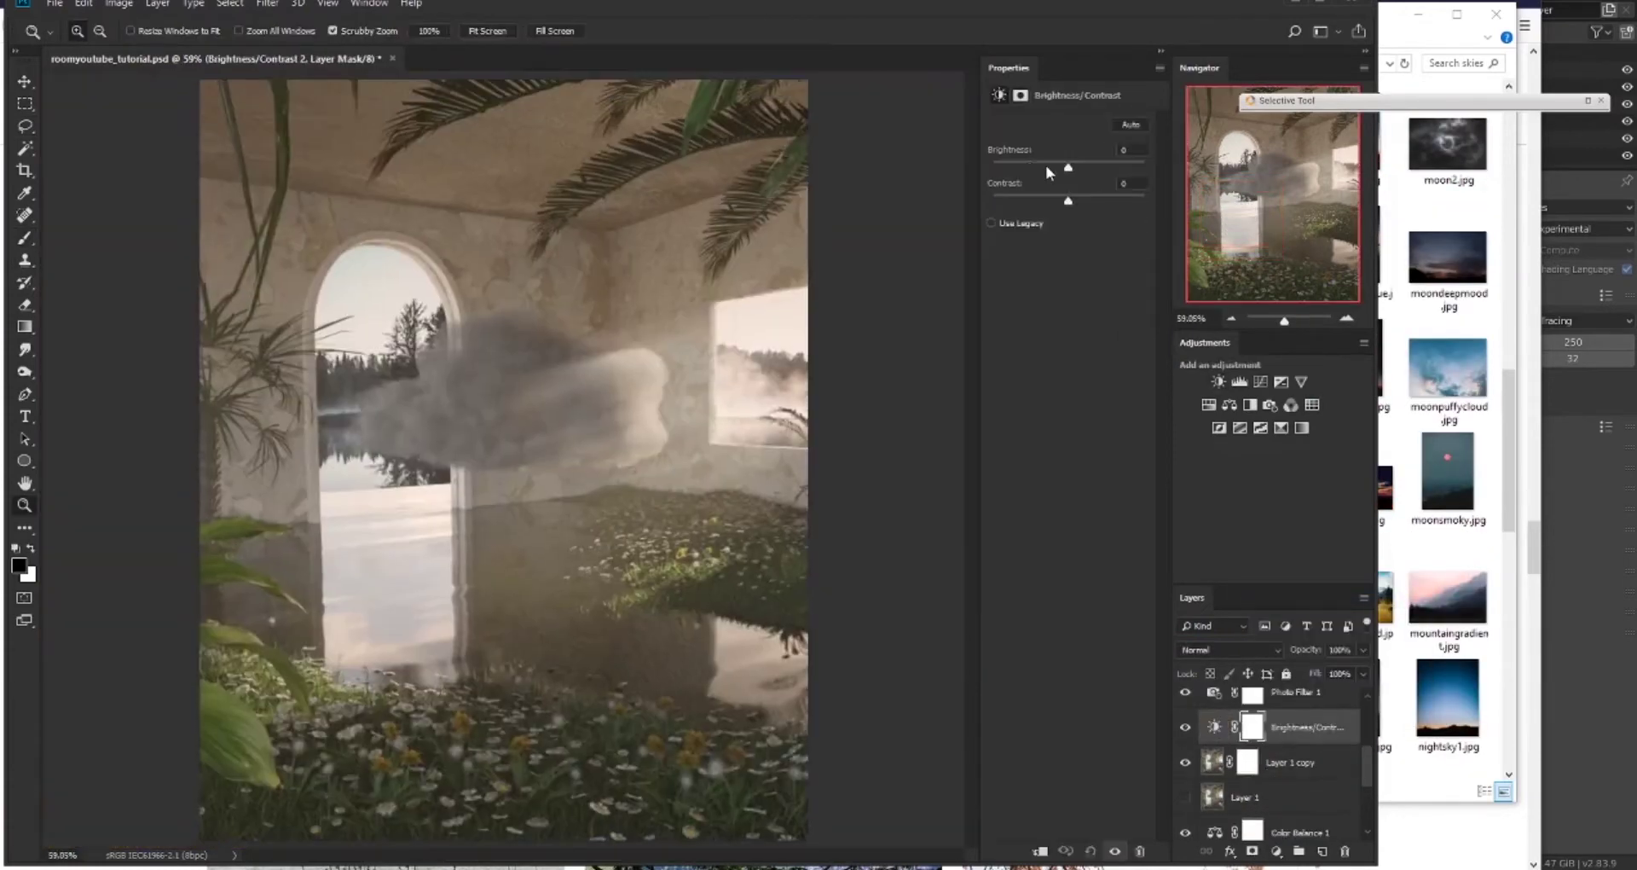
pyautogui.moveTo(1048, 167); pyautogui.dragTo(1082, 200)
pyautogui.hotkey('ctrl', 'i')
pyautogui.press('b')
pyautogui.press('x')
pyautogui.moveTo(375, 499); pyautogui.dragTo(406, 520)
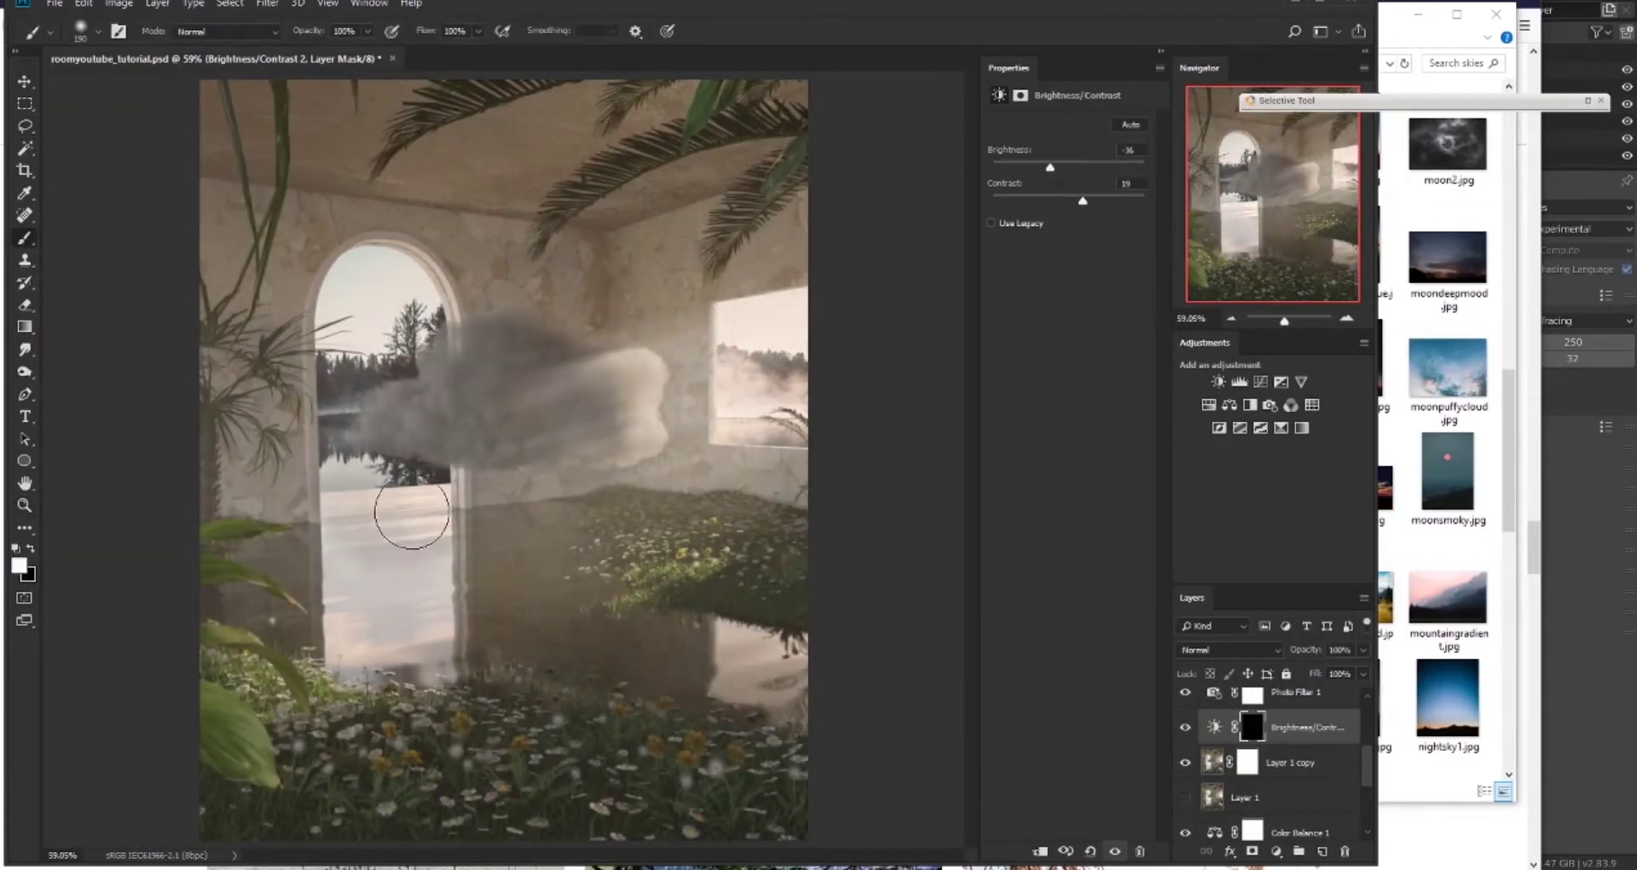
# Trace a pen path along the pillar edge and clear that mask area to reveal the water
pyautogui.click(1247, 762)
pyautogui.press('p')
pyautogui.keyDown('alt'); pyautogui.scroll(3, 354, 522); pyautogui.keyUp('alt')
pyautogui.click(386, 494)
pyautogui.click(391, 631)
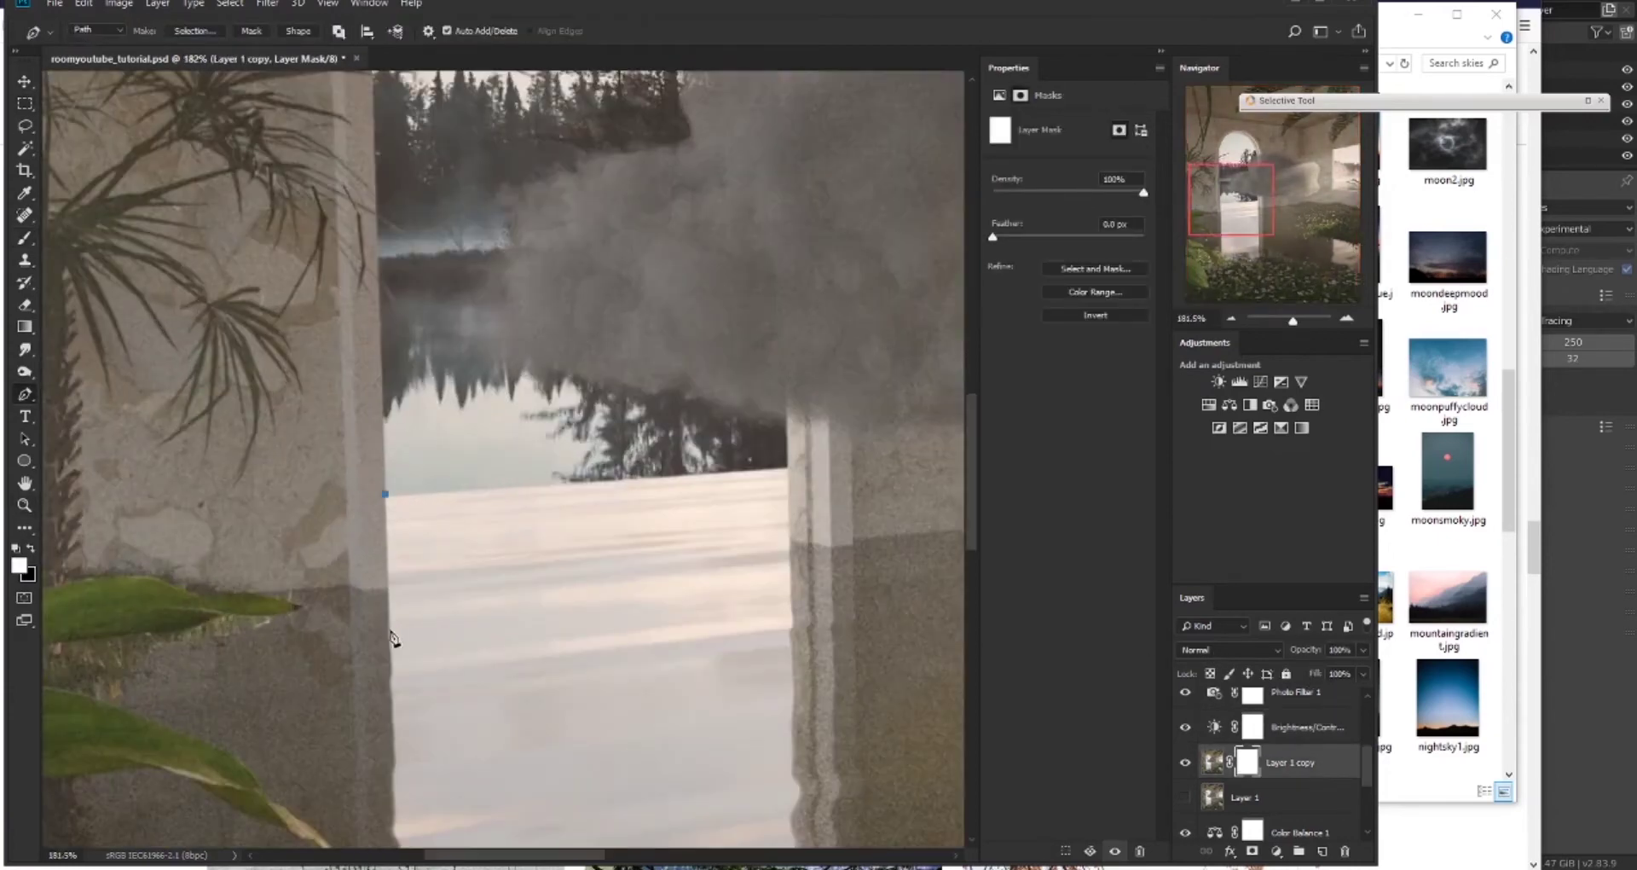
pyautogui.click(388, 492)
pyautogui.hotkey('ctrl', 'Return')
pyautogui.press('Delete')
pyautogui.click(230, 4)
pyautogui.click(256, 36)
# Paint the mask darker along the reflection
pyautogui.press('b')
pyautogui.moveTo(658, 546); pyautogui.dragTo(558, 588)
pyautogui.scroll(-7, 546, 559)
pyautogui.scroll(4, 512, 512)
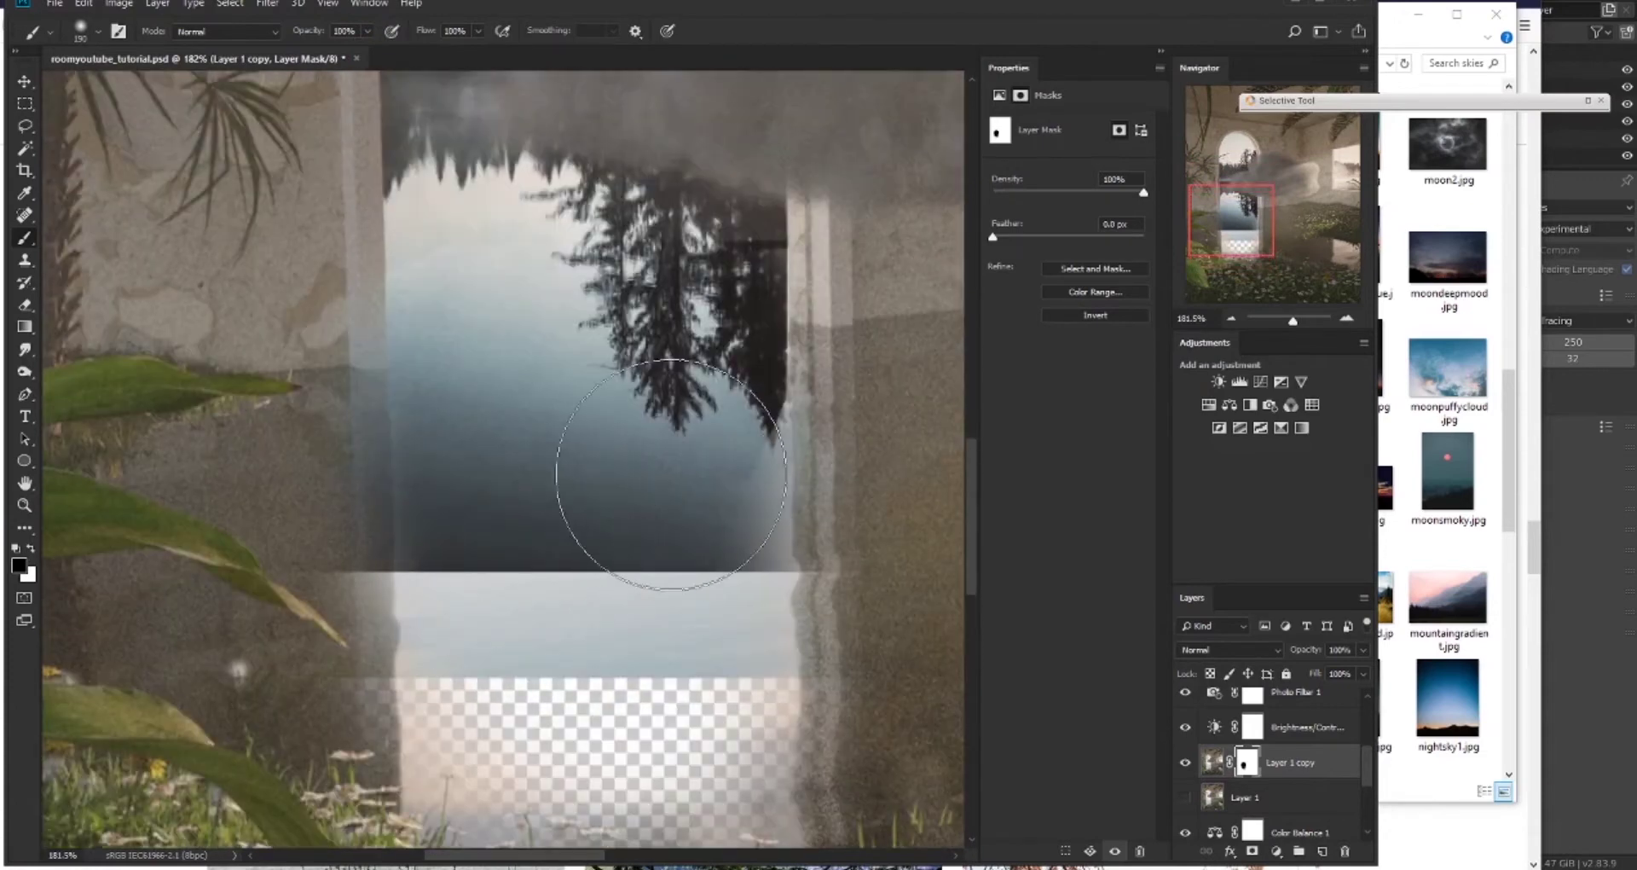
pyautogui.scroll(-1, 733, 464)
pyautogui.keyDown('alt'); pyautogui.scroll(-5, 783, 435); pyautogui.keyUp('alt')
# Try stretching a filler strip layer down over the gap, then delete it
pyautogui.hotkey('ctrl', 'v')
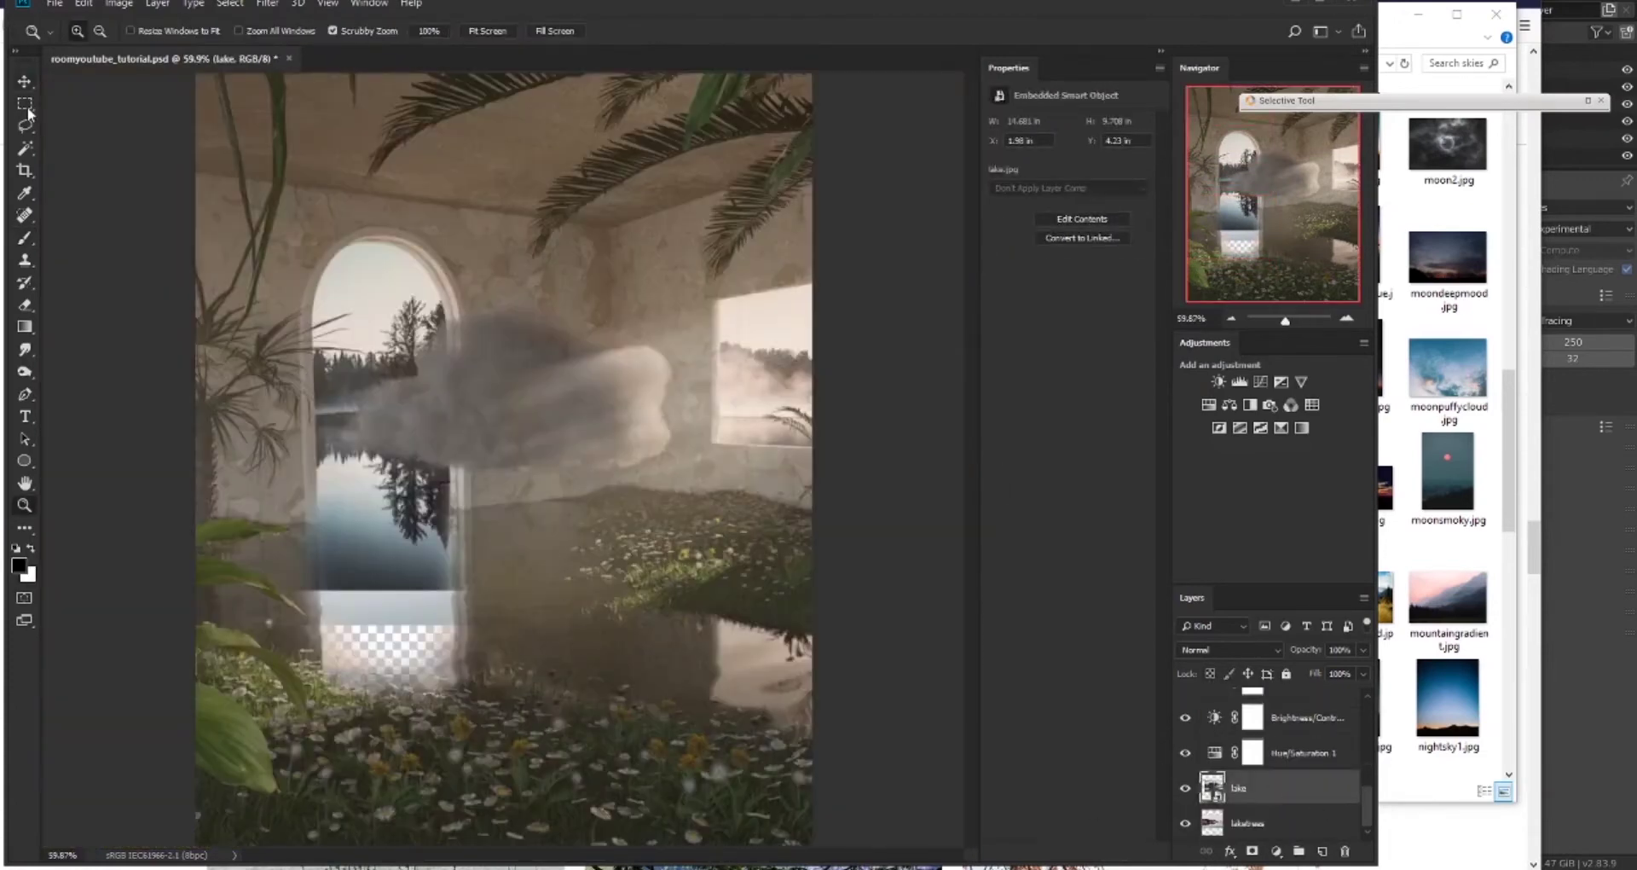
pyautogui.hotkey('ctrl', 't')
pyautogui.moveTo(555, 590); pyautogui.dragTo(542, 695)
pyautogui.press('Return')
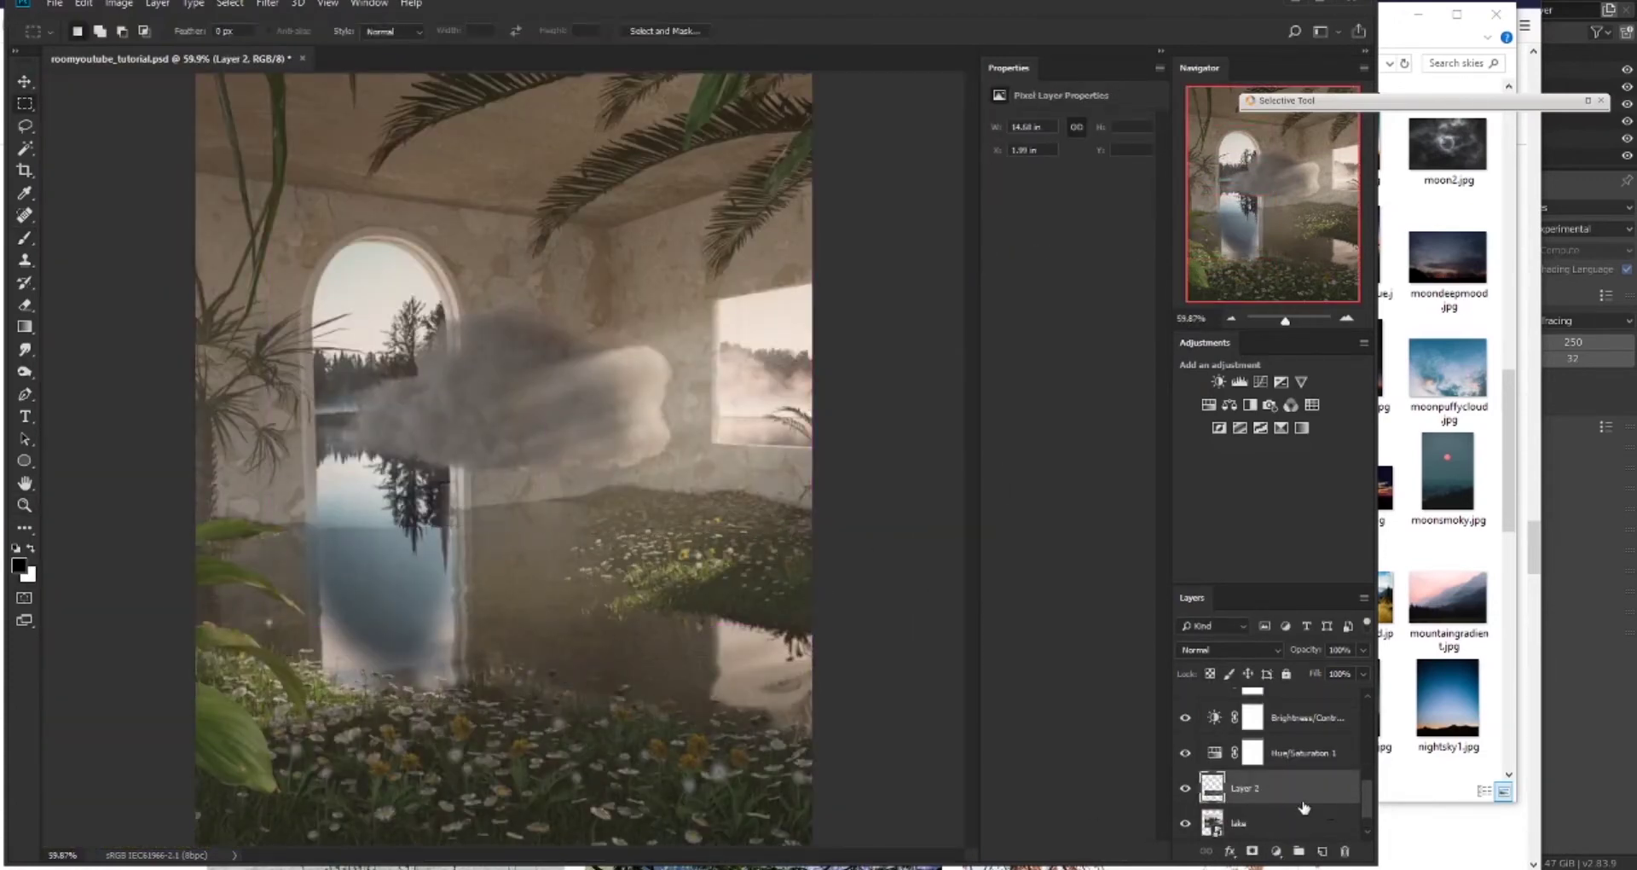
pyautogui.press('Delete')
# Try a Selective Color adjustment, then undo back to the earlier mask state
pyautogui.click(1281, 428)
pyautogui.hotkey('ctrl', 'z')
pyautogui.hotkey('ctrl', 'z')
pyautogui.hotkey('ctrl', 'z')
pyautogui.hotkey('ctrl', 'z')
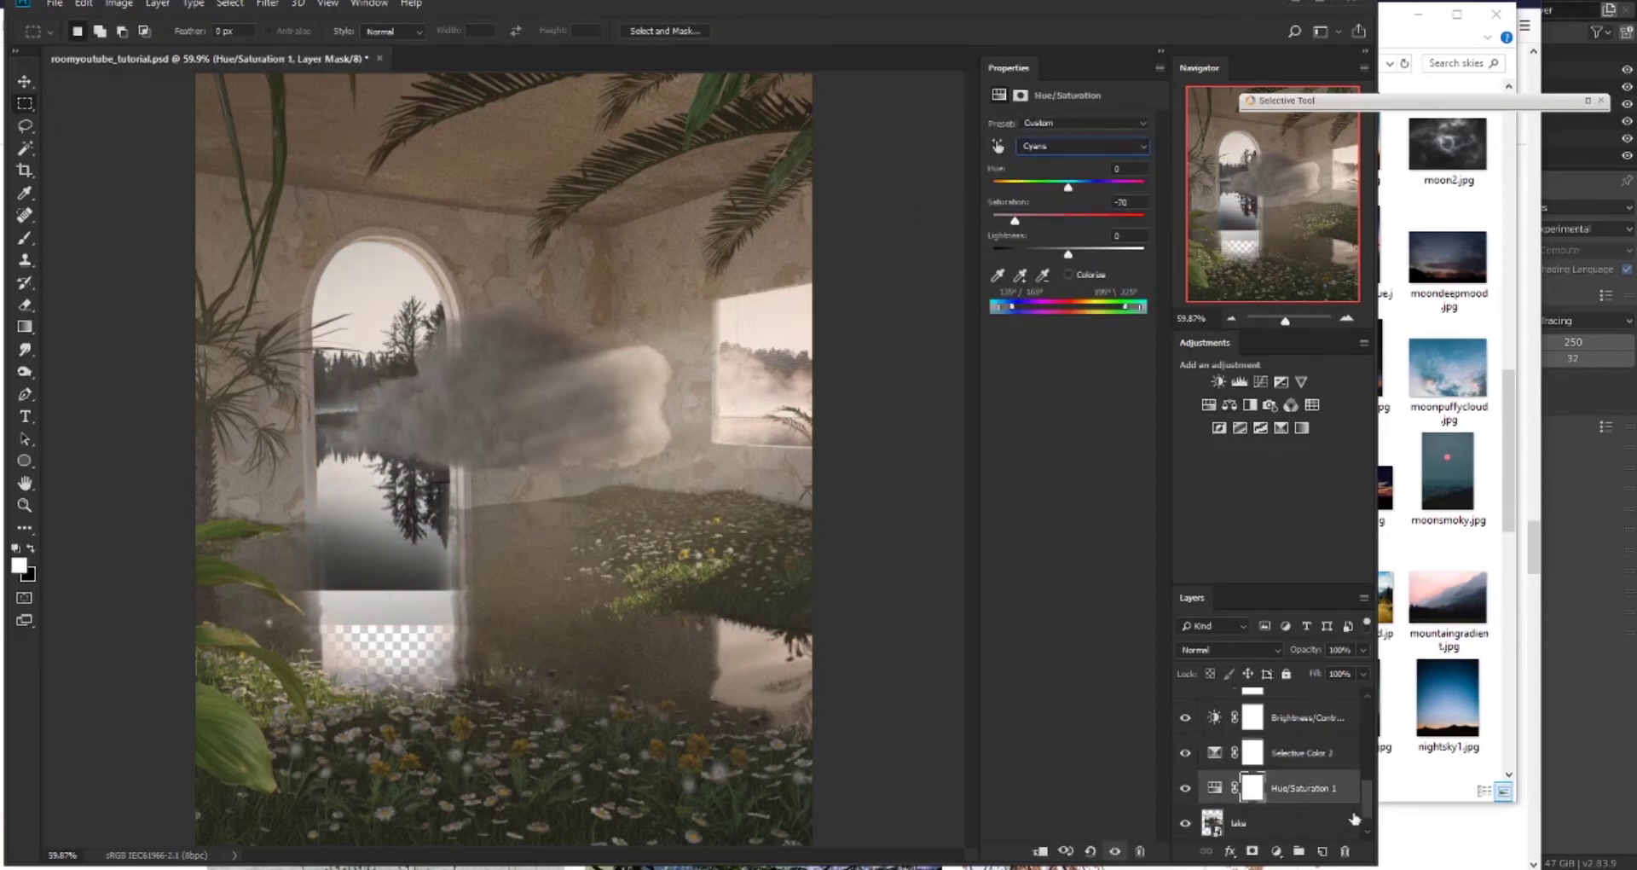
pyautogui.hotkey('ctrl', 'z')
pyautogui.hotkey('ctrl', 'z')
pyautogui.hotkey('ctrl', 'z')
pyautogui.hotkey('ctrl', 'z')
pyautogui.hotkey('ctrl', 'z')
pyautogui.hotkey('ctrl', 'z')
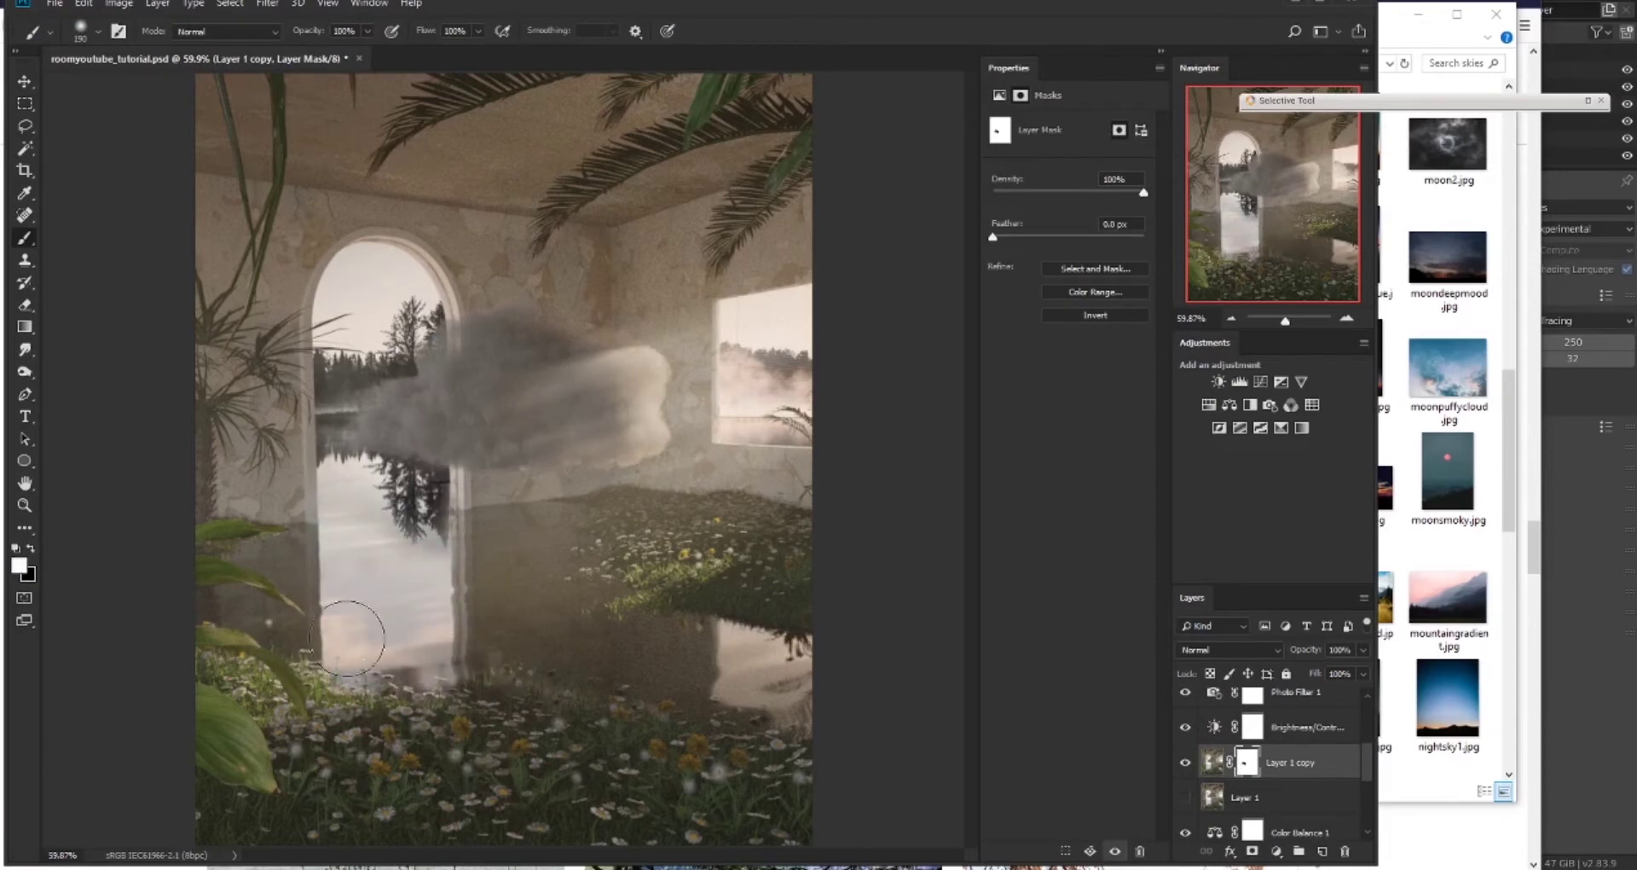
# Paint out the reflection's lower edge on Layer 1 copy's mask with a smaller black brush
pyautogui.keyDown('ctrl'); pyautogui.moveTo(309, 634); pyautogui.dragTo(614, 555); pyautogui.keyUp('ctrl')
pyautogui.rightClick(51, 69)
pyautogui.press('Return')
pyautogui.press('x')
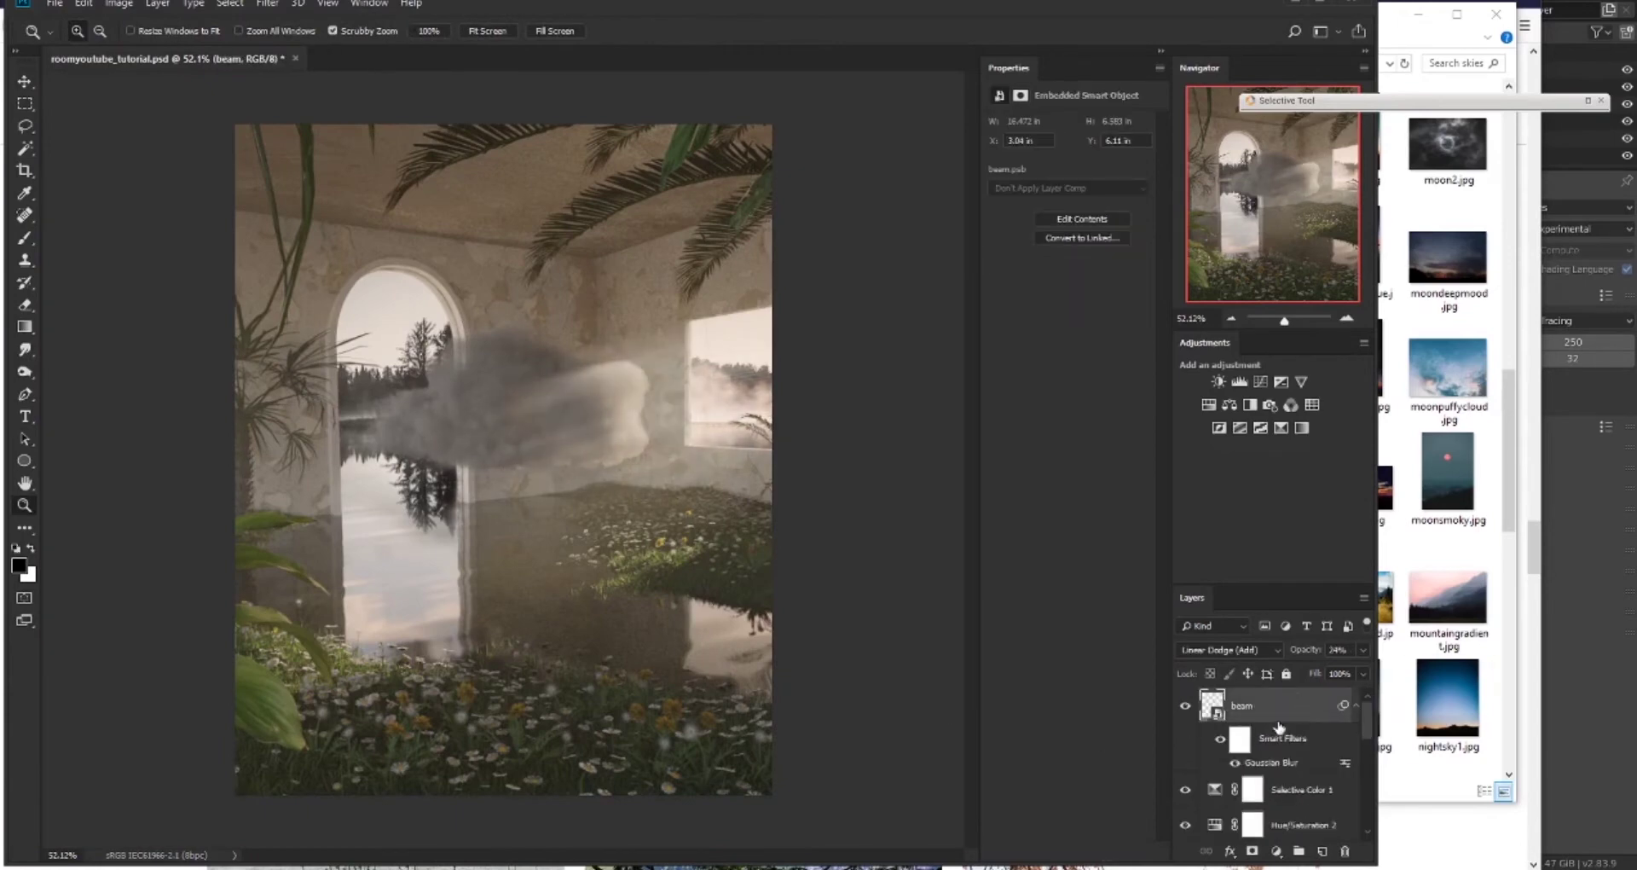
# Add a Color Lookup adjustment and preview a film 3D LUT on the image
pyautogui.click(1311, 404)
pyautogui.click(1100, 125)
pyautogui.click(1134, 270)
# Choose the Fuji REALA 500D LUT and reduce the Color Lookup layer to 41% opacity
pyautogui.press('Down')
pyautogui.press('Down')
pyautogui.click(1363, 650)
pyautogui.moveTo(1362, 668); pyautogui.dragTo(1313, 671)
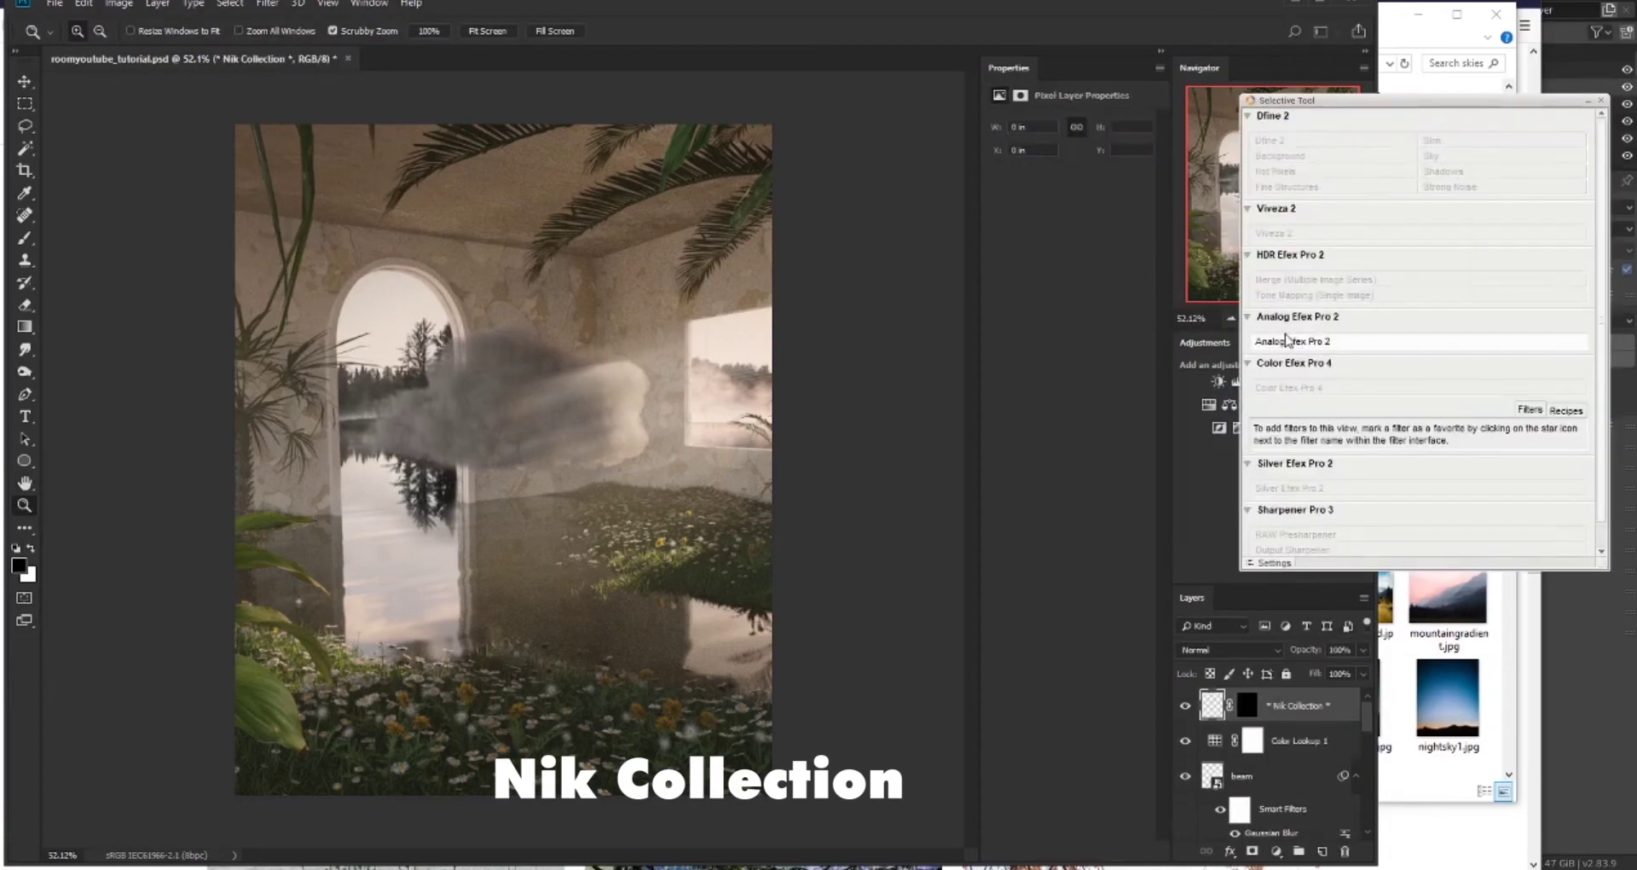
# Apply Analog Efex Pro 2 with the Film Type Strength raised to 47%
pyautogui.click(1289, 341)
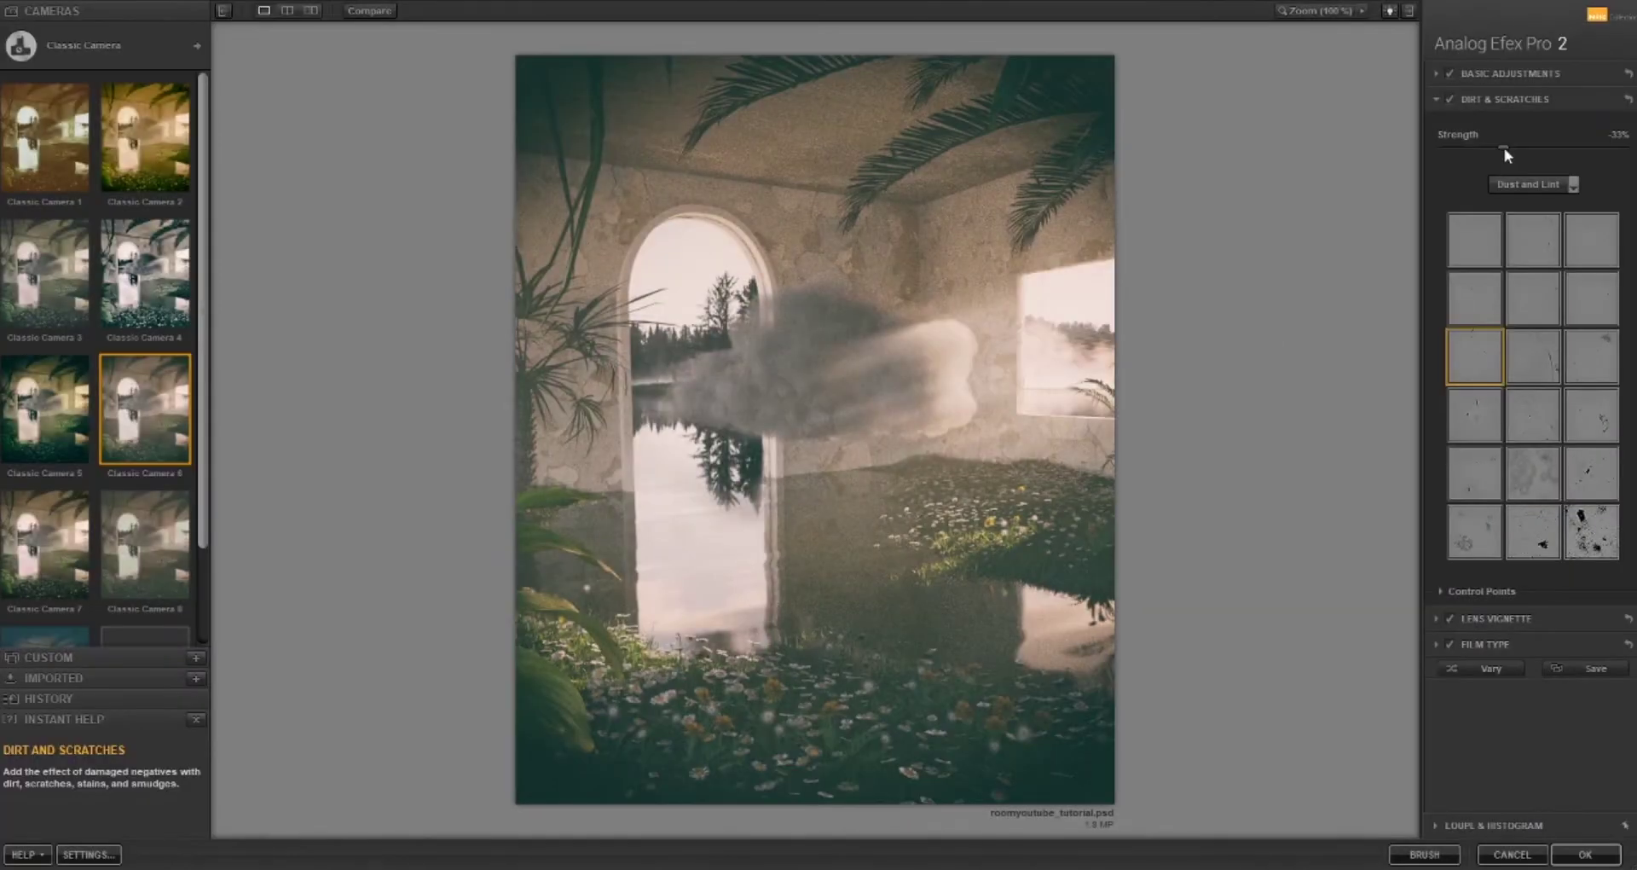
pyautogui.click(1438, 98)
pyautogui.click(1439, 150)
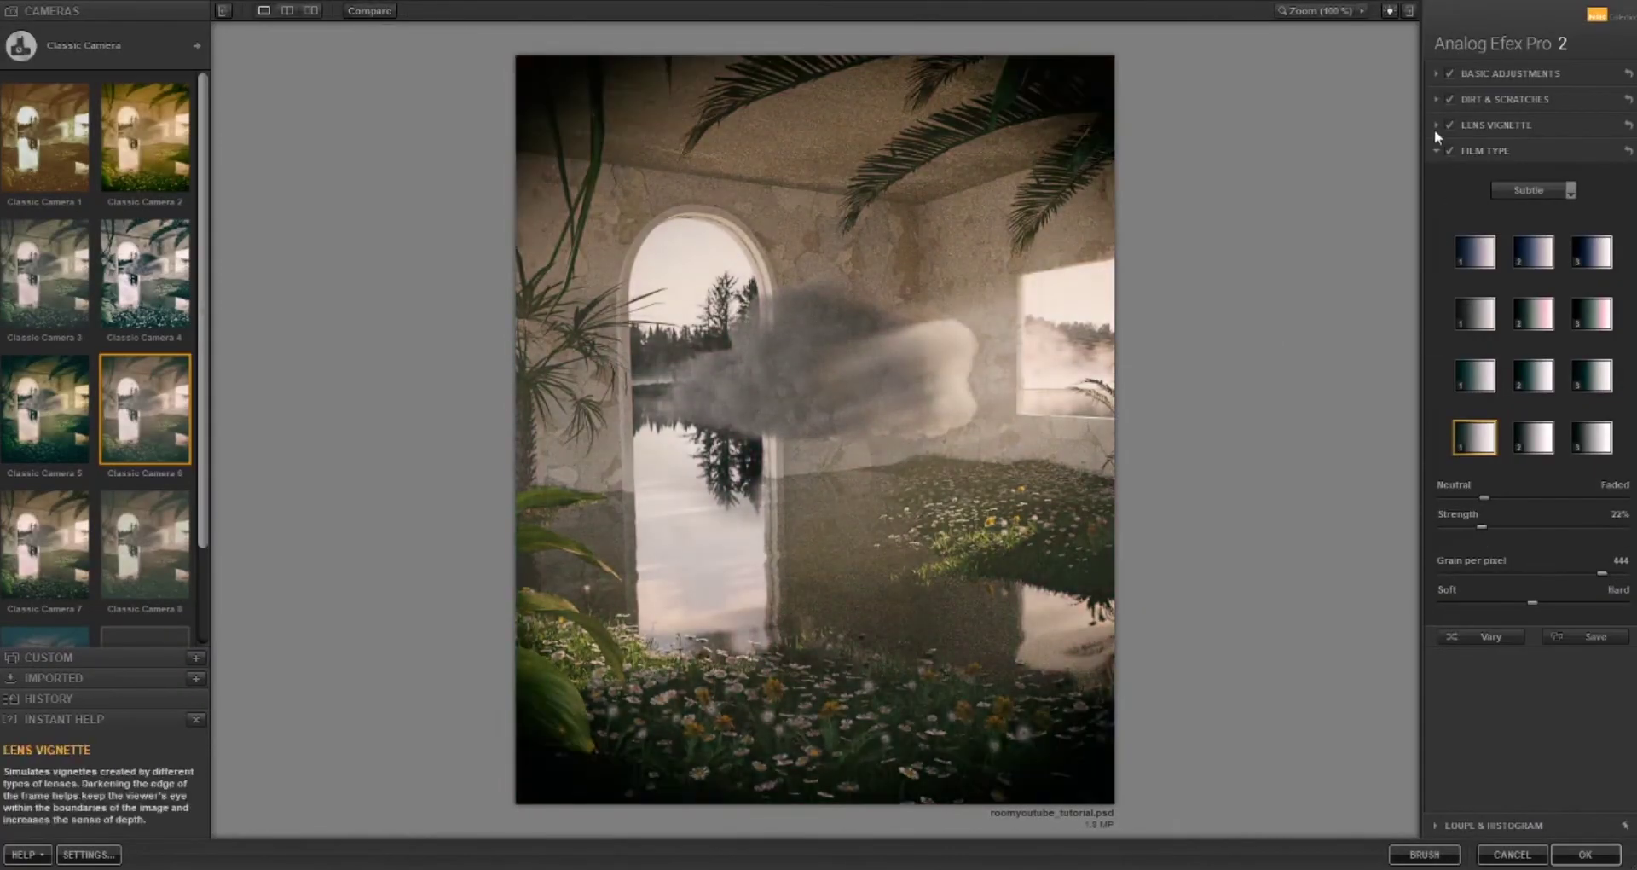
pyautogui.click(1440, 150)
pyautogui.click(1438, 73)
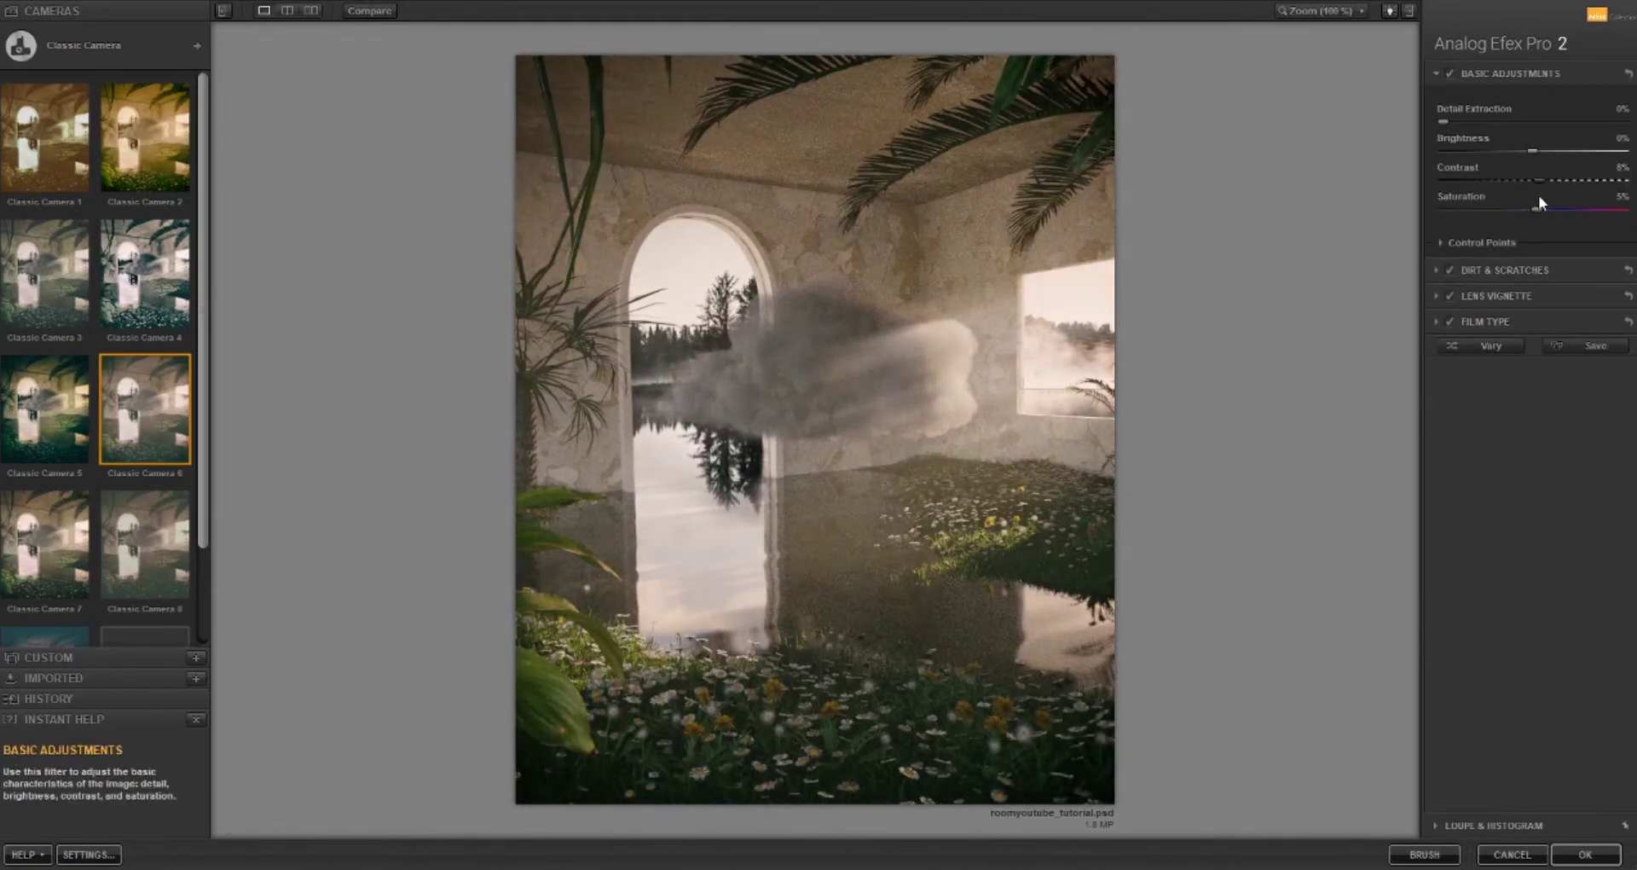
pyautogui.click(1466, 322)
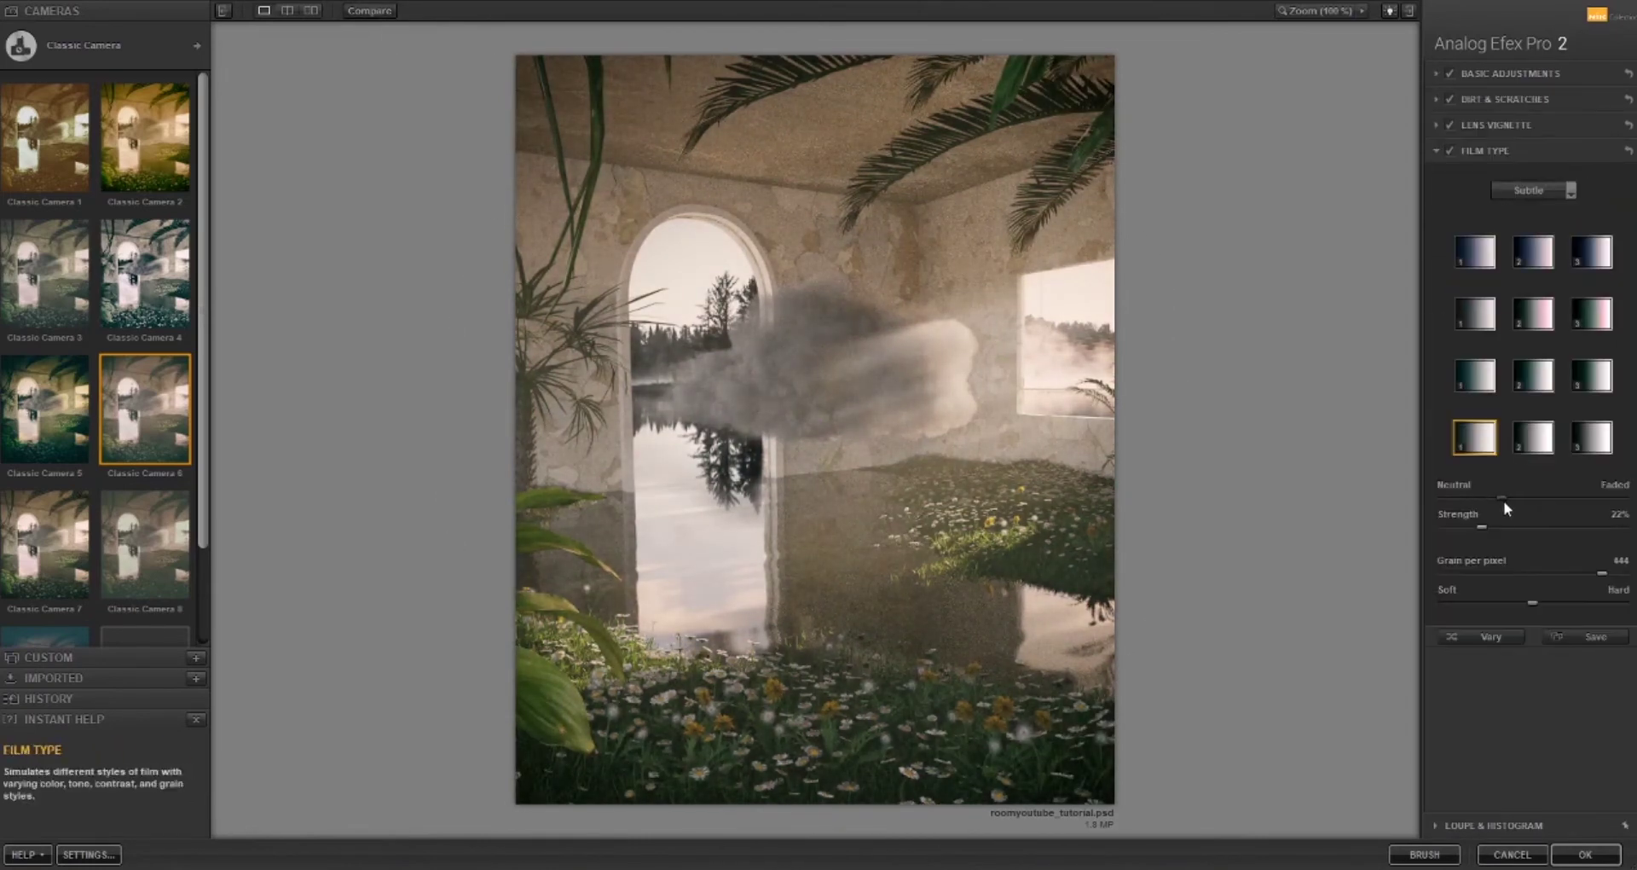
pyautogui.click(1527, 526)
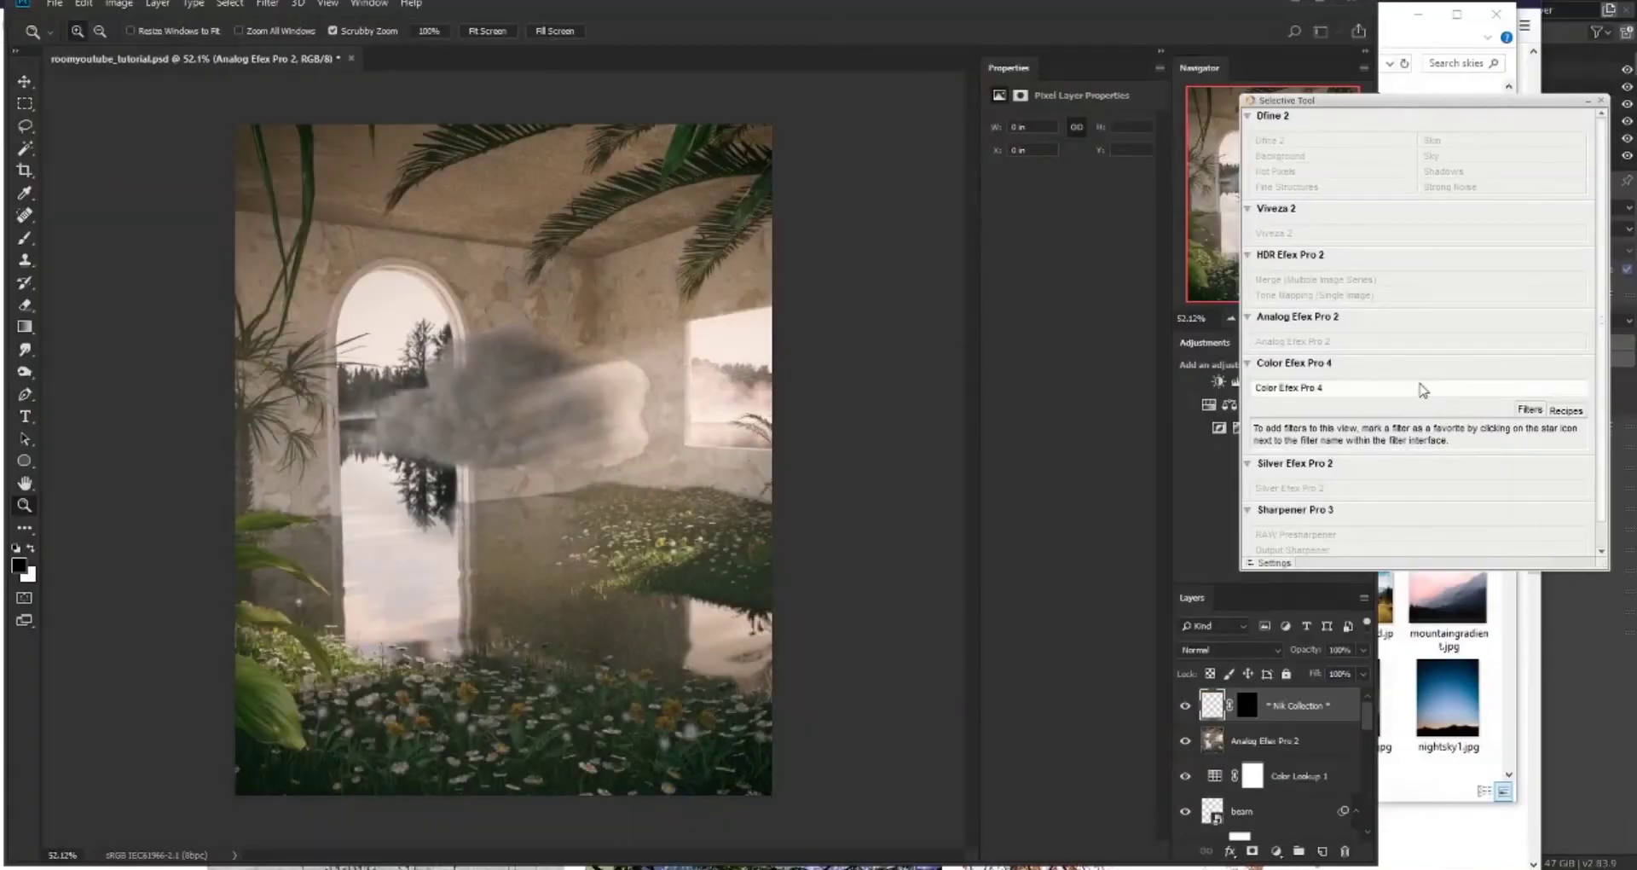
# In Color Efex Pro 4, add Pro Contrast and Sunlight, lowering Sunlight brightness to -23%
pyautogui.click(1419, 382)
pyautogui.click(1398, 192)
pyautogui.click(56, 603)
pyautogui.click(1398, 325)
pyautogui.click(44, 689)
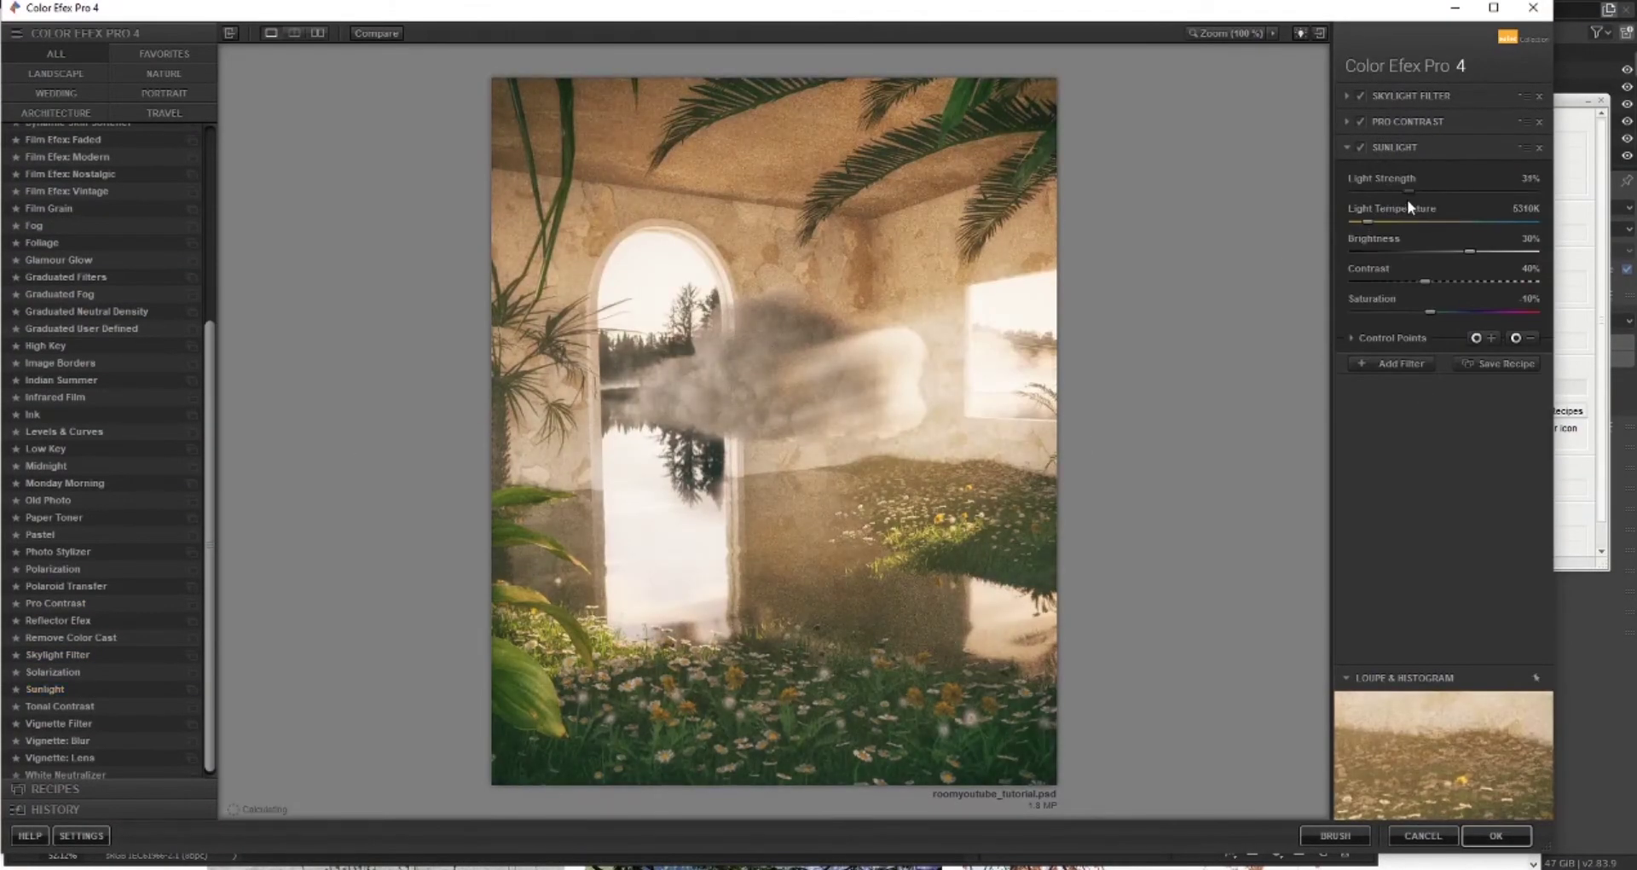
pyautogui.moveTo(1444, 251); pyautogui.dragTo(1423, 252)
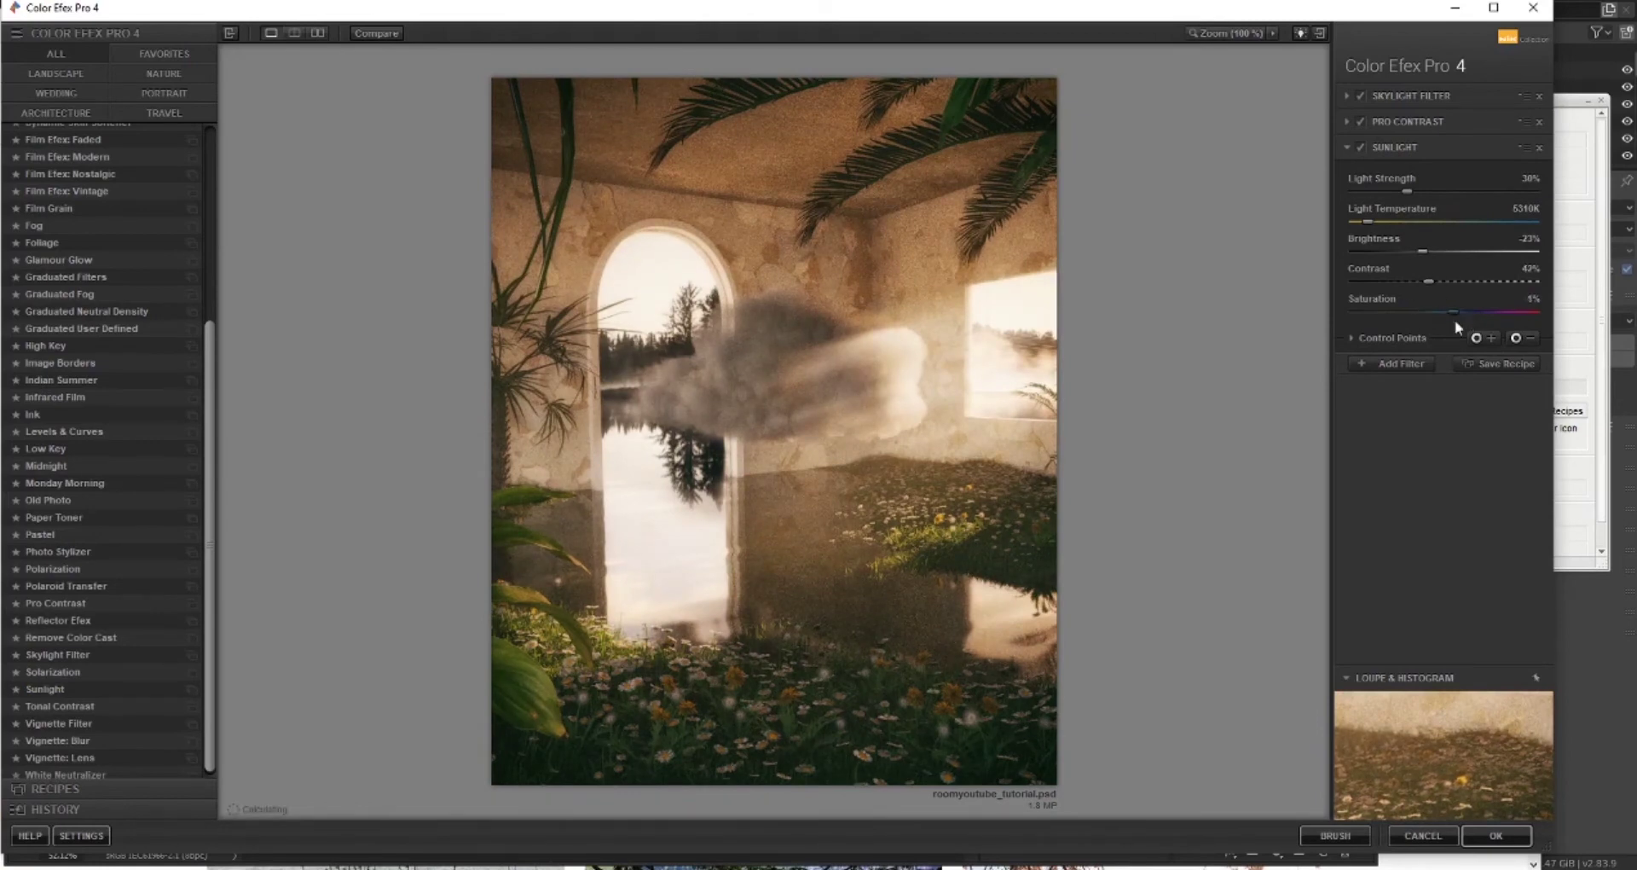
# Add Brilliance/Warmth with Warmth 3% and boosted perceptual saturation, then apply the Color Efex filters
pyautogui.click(1399, 363)
pyautogui.scroll(5, 85, 324)
pyautogui.click(69, 173)
pyautogui.moveTo(1443, 248)
pyautogui.mouseDown()
pyautogui.moveTo(1361, 263)
pyautogui.moveTo(1445, 249)
pyautogui.mouseUp()
pyautogui.moveTo(1355, 277); pyautogui.dragTo(1404, 284)
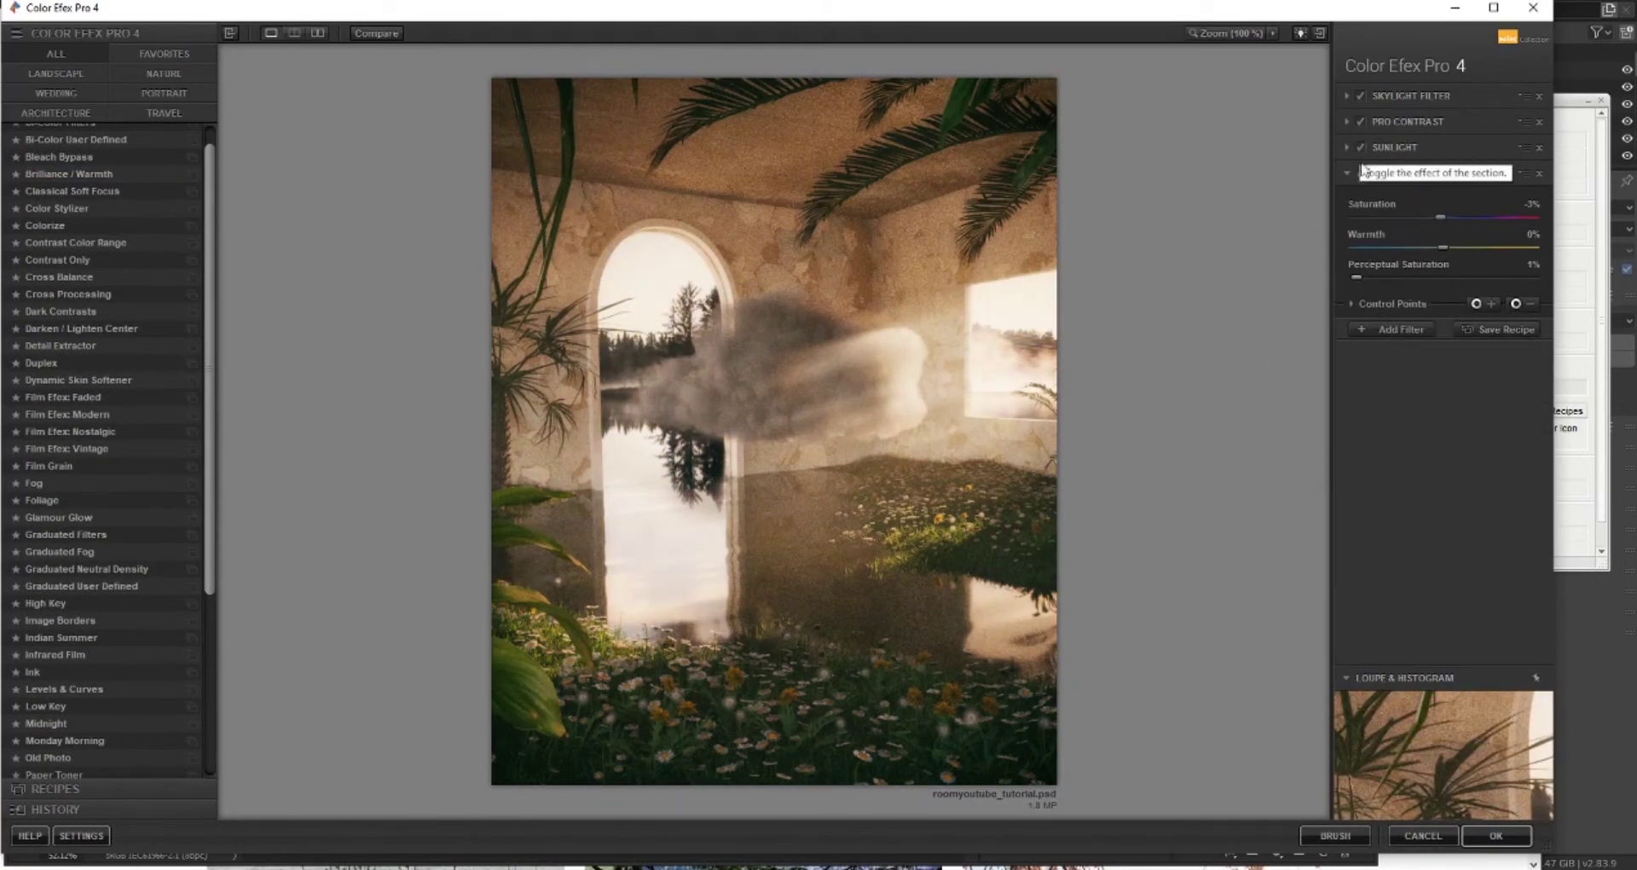
pyautogui.click(1496, 834)
pyautogui.click(267, 4)
pyautogui.click(366, 102)
# Grade in Camera Raw across luminance, tone curve, split toning and calibration, finishing with Shadows +17, Vibrance −16
pyautogui.press('q')
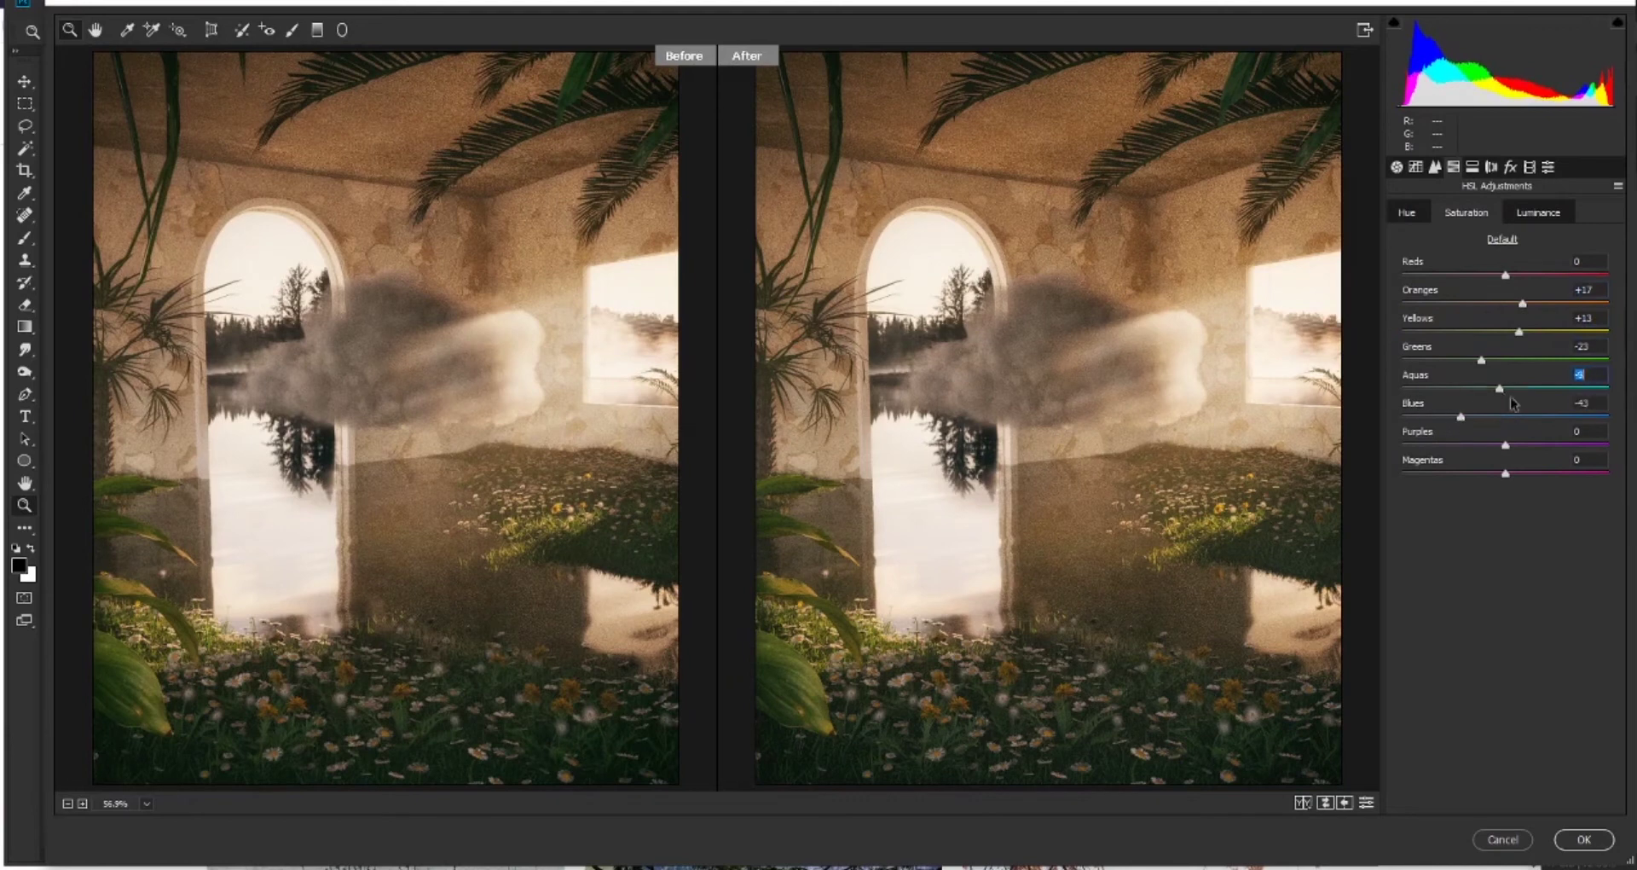
pyautogui.hotkey('ctrl', 'alt', '2')
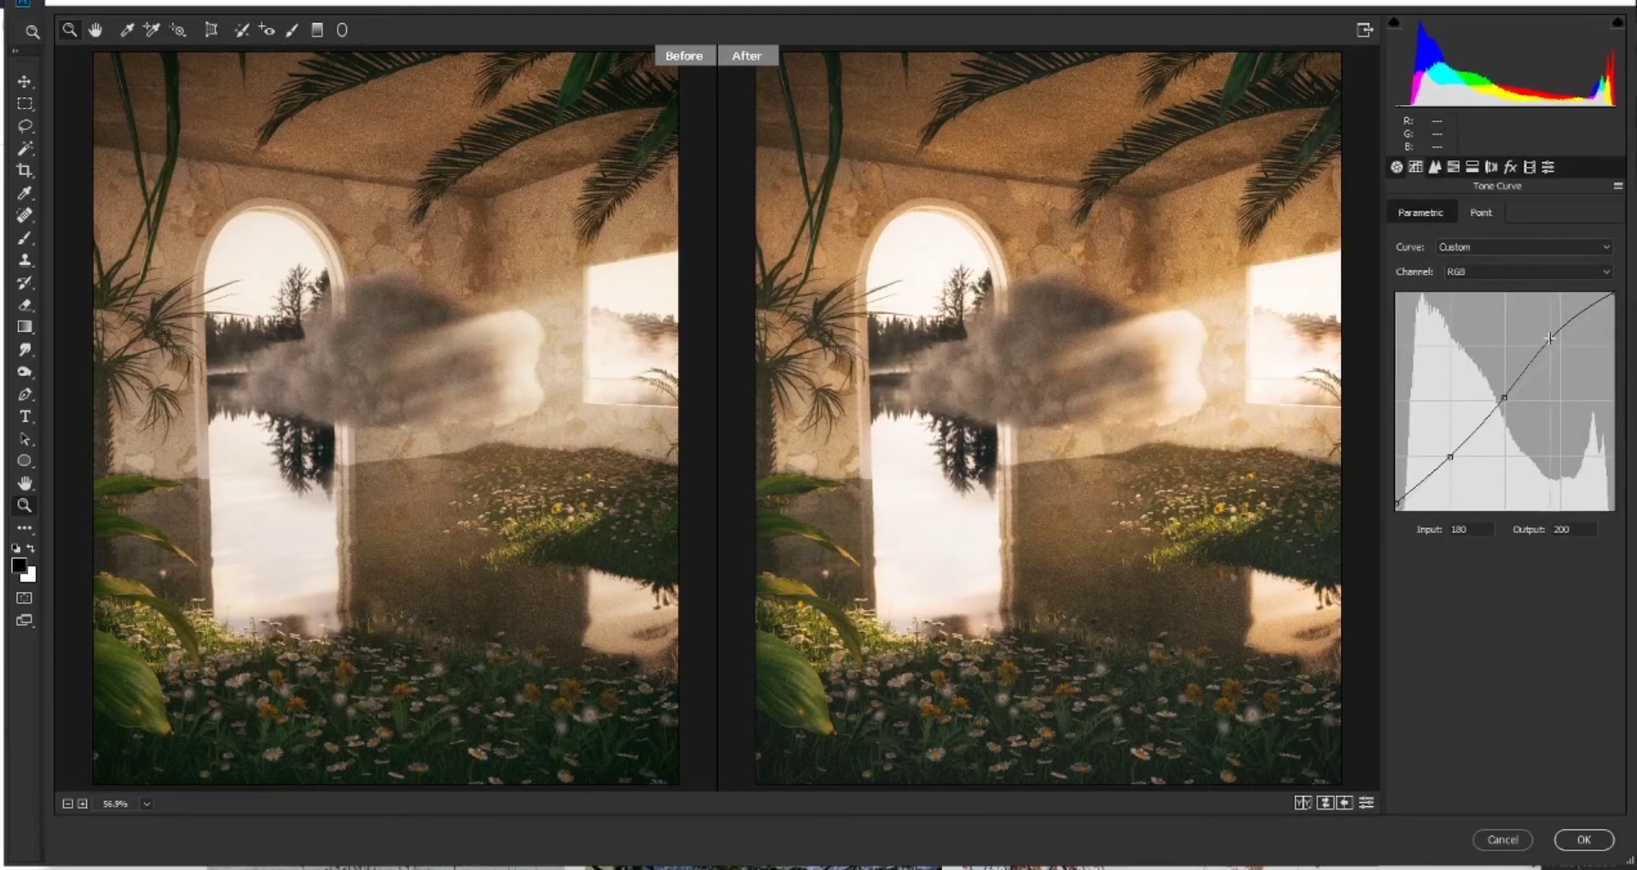
pyautogui.hotkey('ctrl', 'alt', '1')
pyautogui.hotkey('ctrl', 'alt', '3')
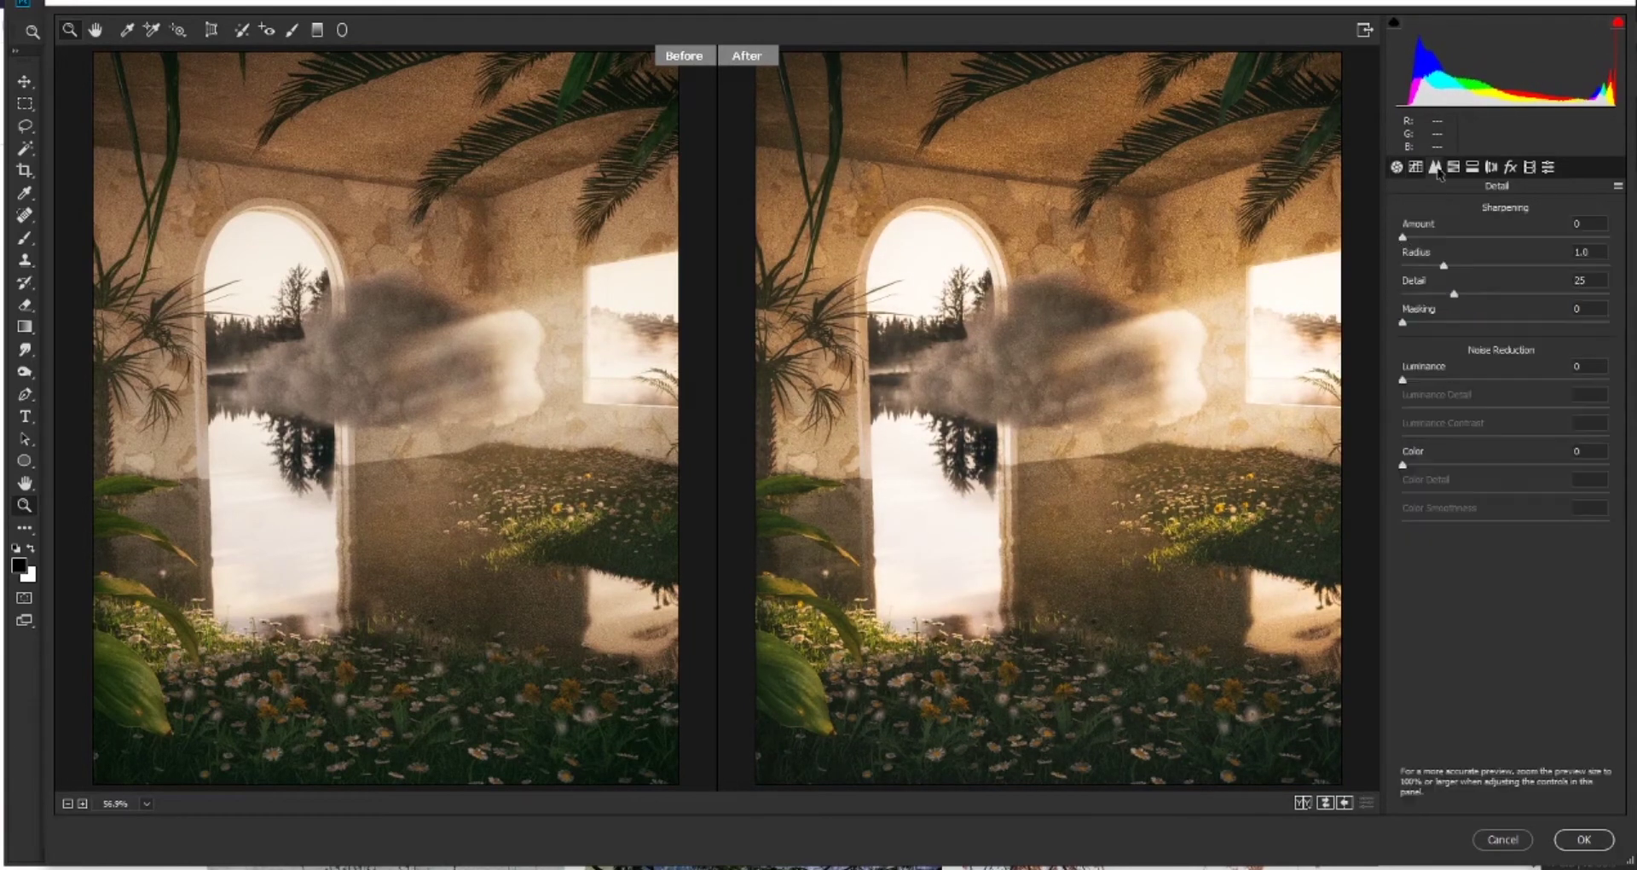
pyautogui.hotkey('ctrl', 'alt', '5')
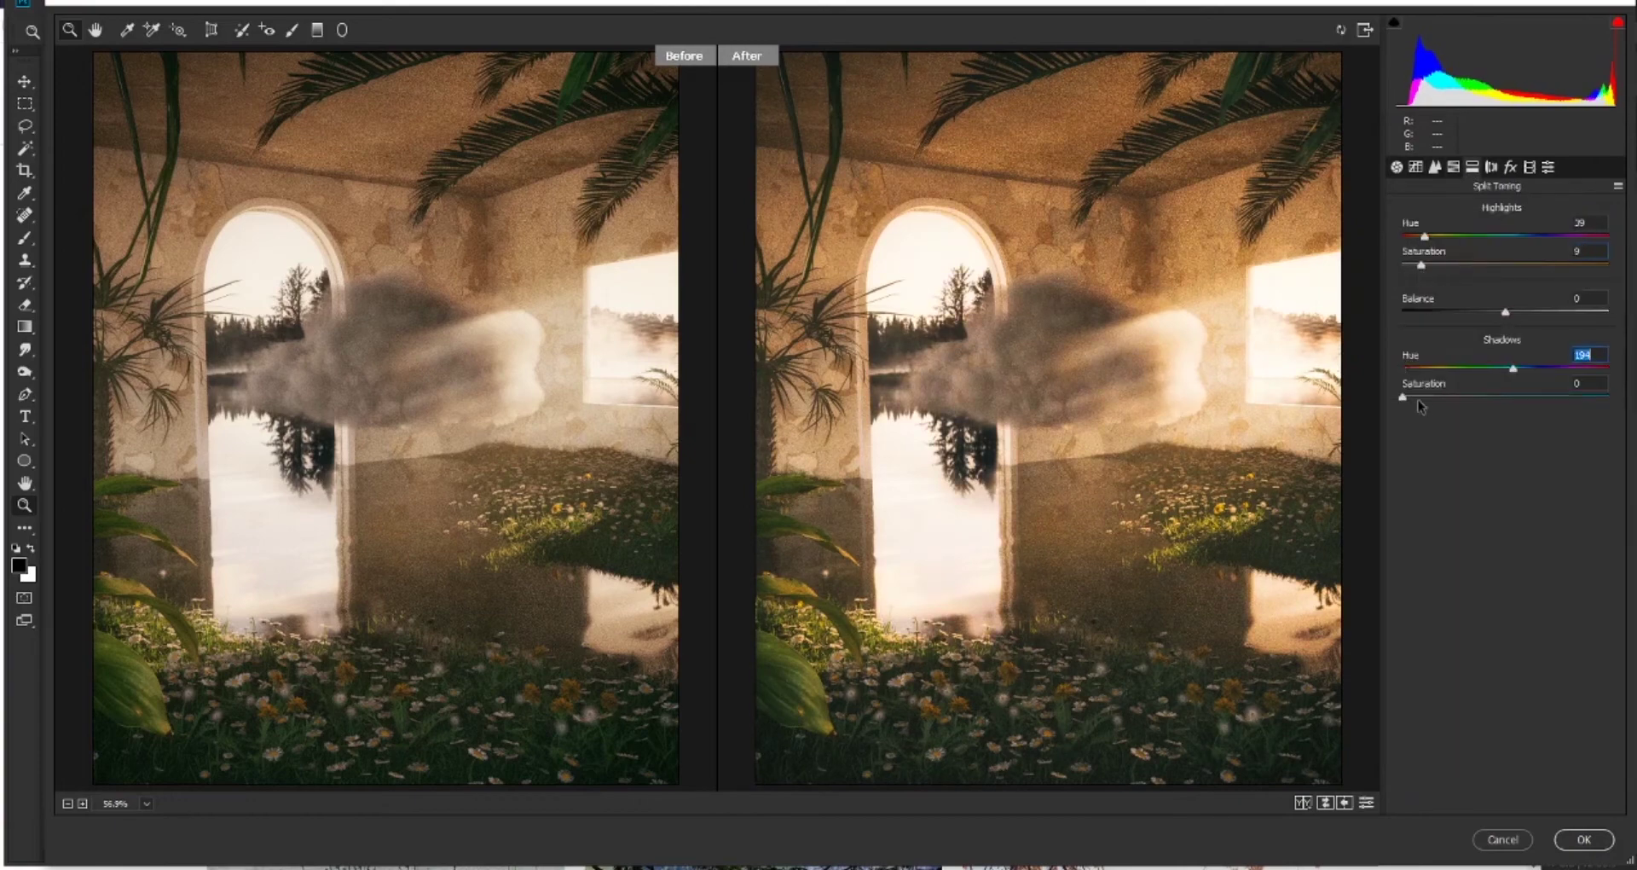
pyautogui.hotkey('ctrl', 'alt', '8')
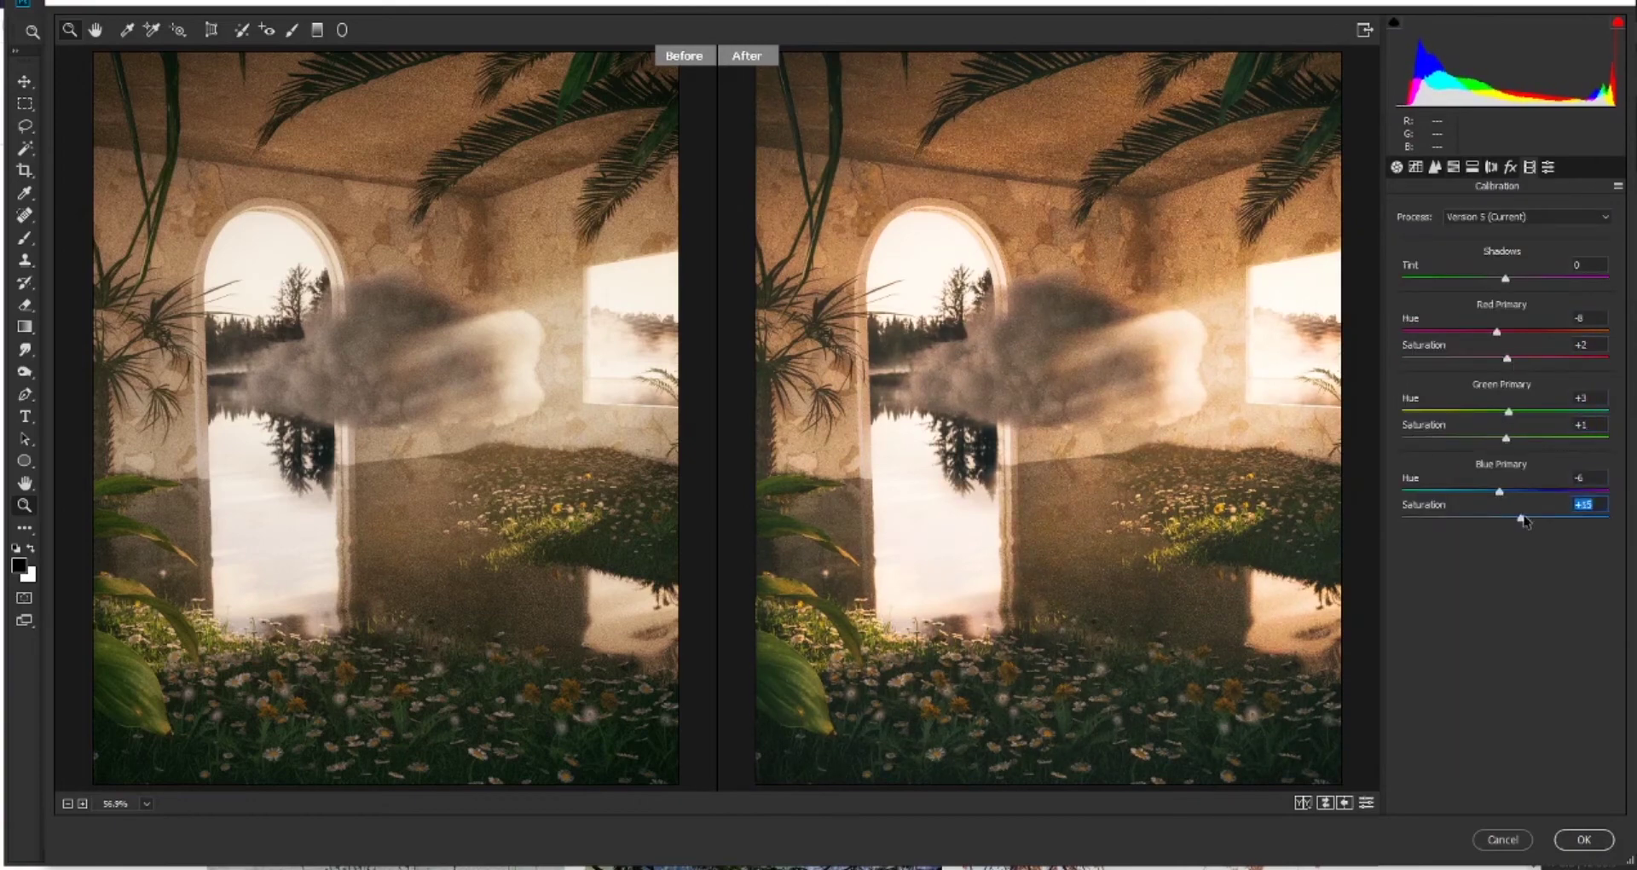
pyautogui.hotkey('ctrl', 'alt', '1')
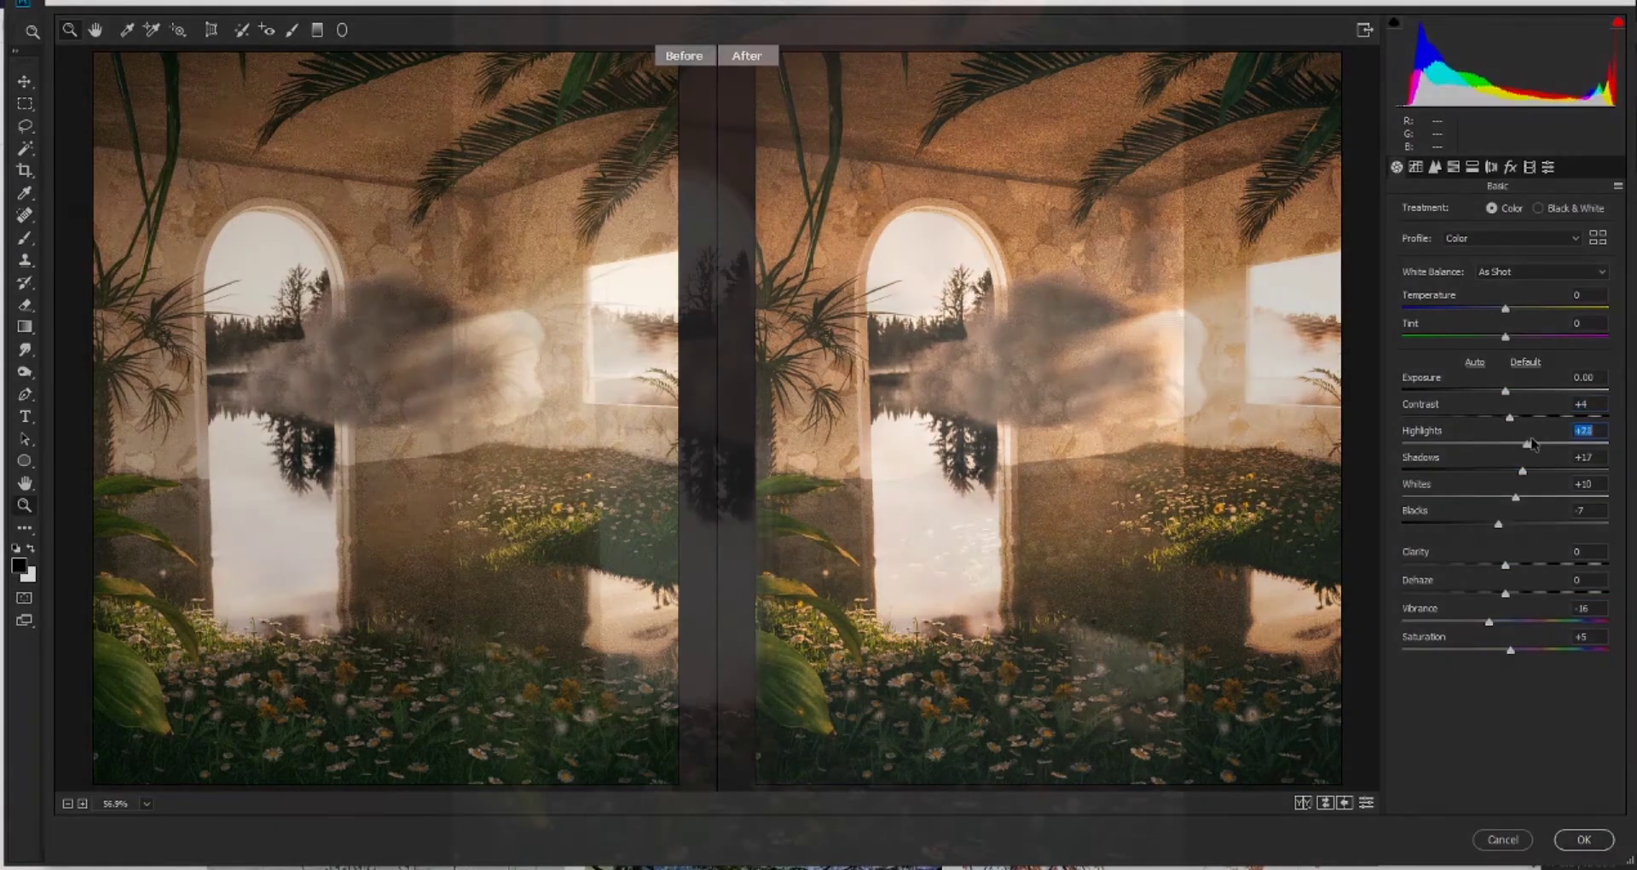